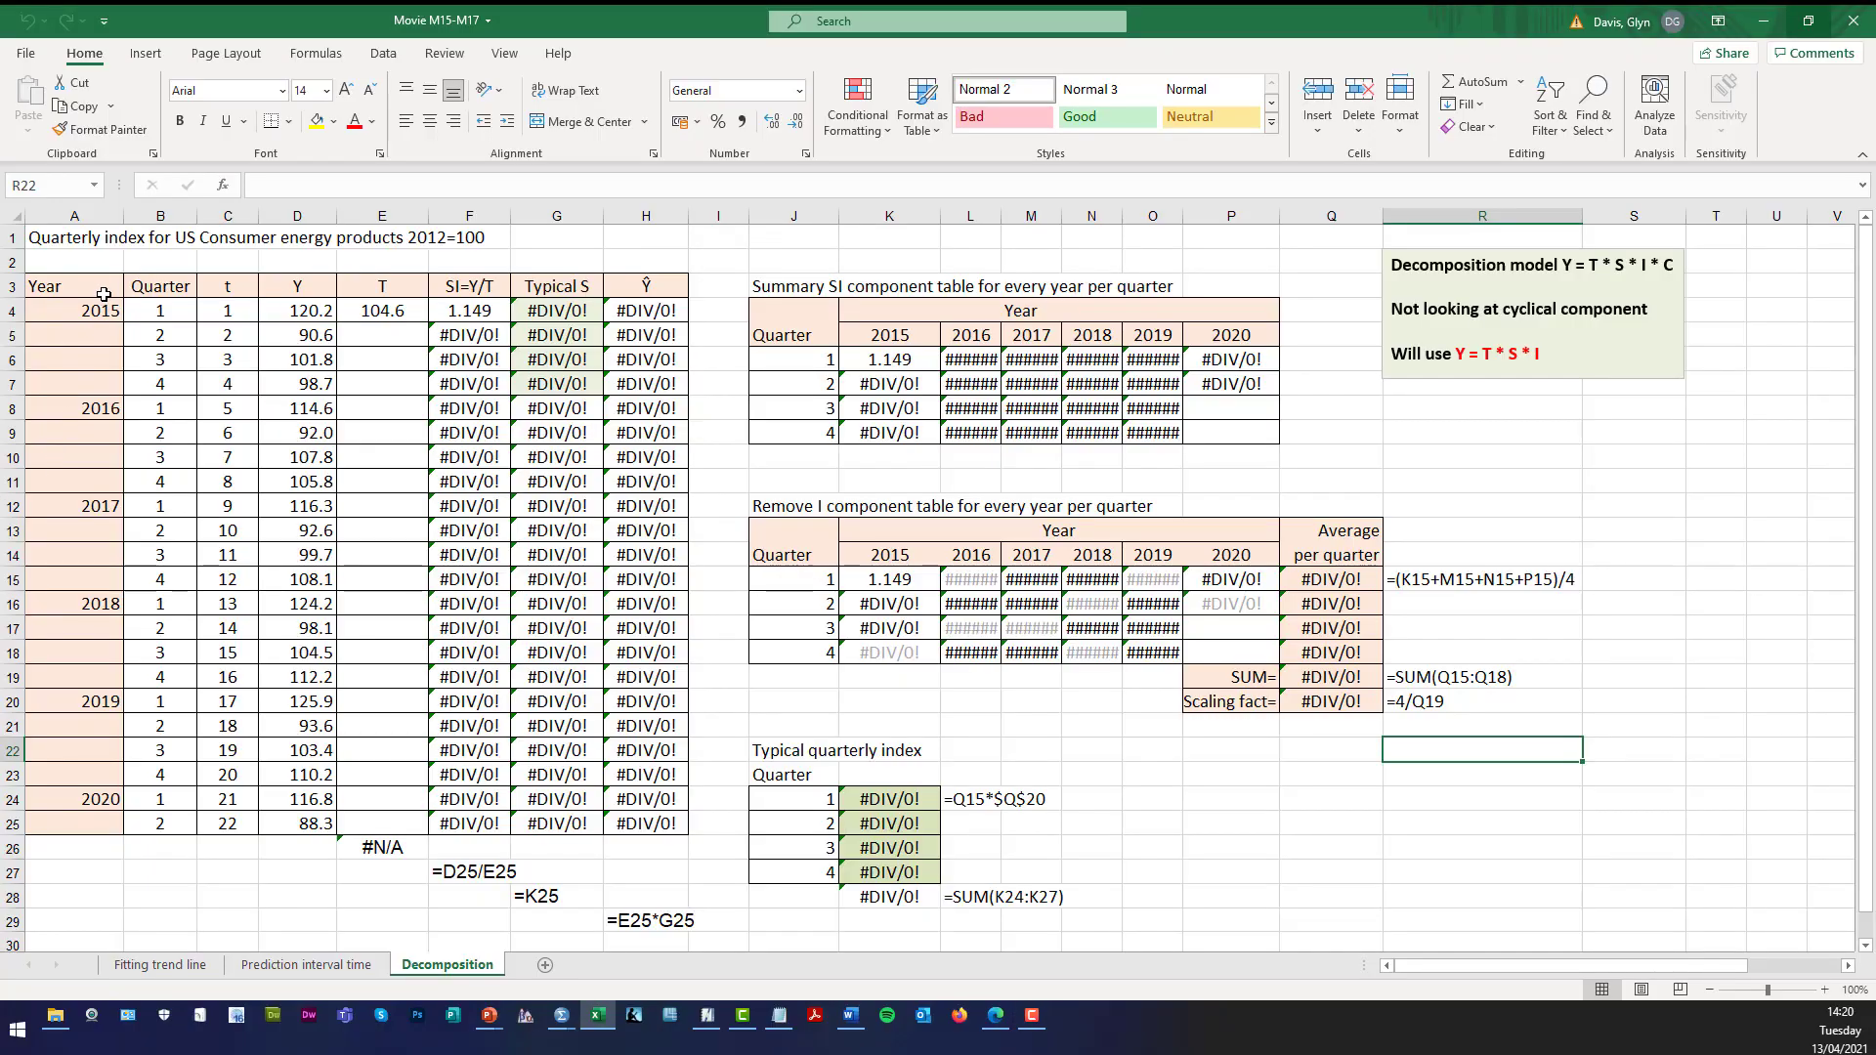
# Review the worksheet title in A1 and the year and first Y value in row 4.
pyautogui.click(87, 243)
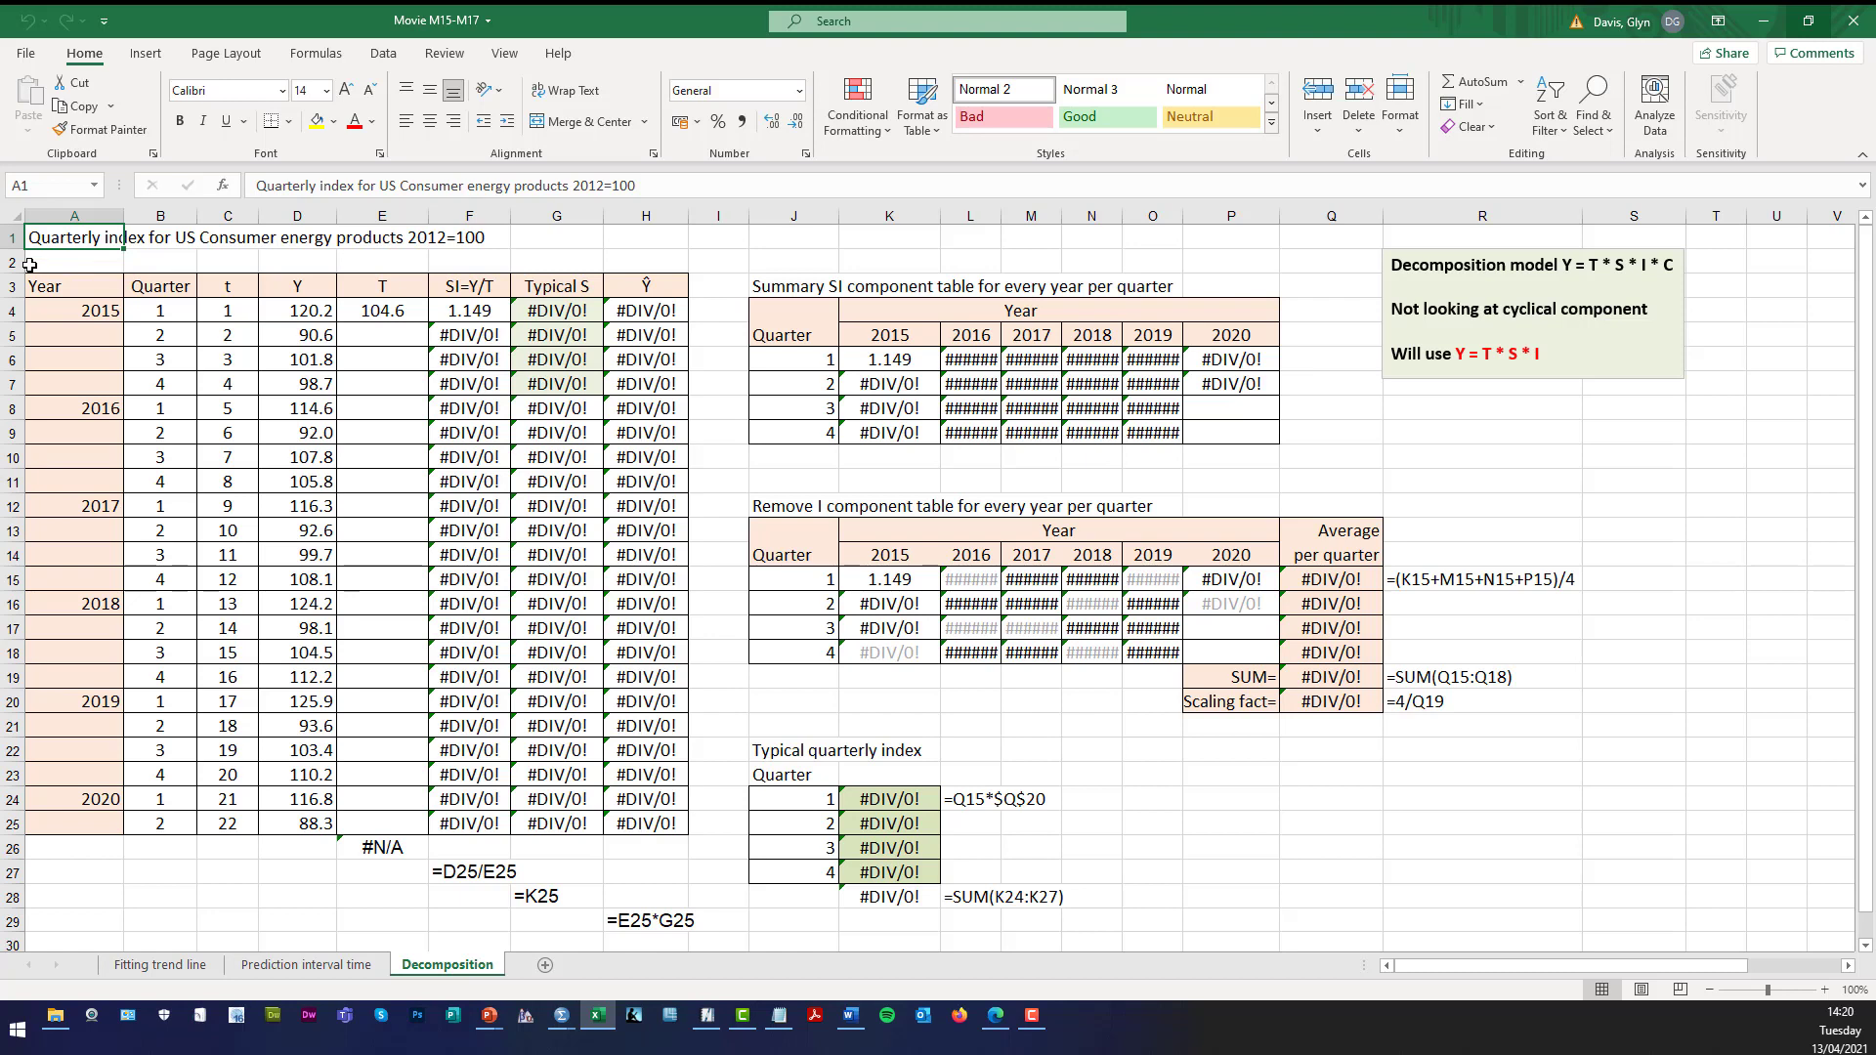
pyautogui.click(84, 311)
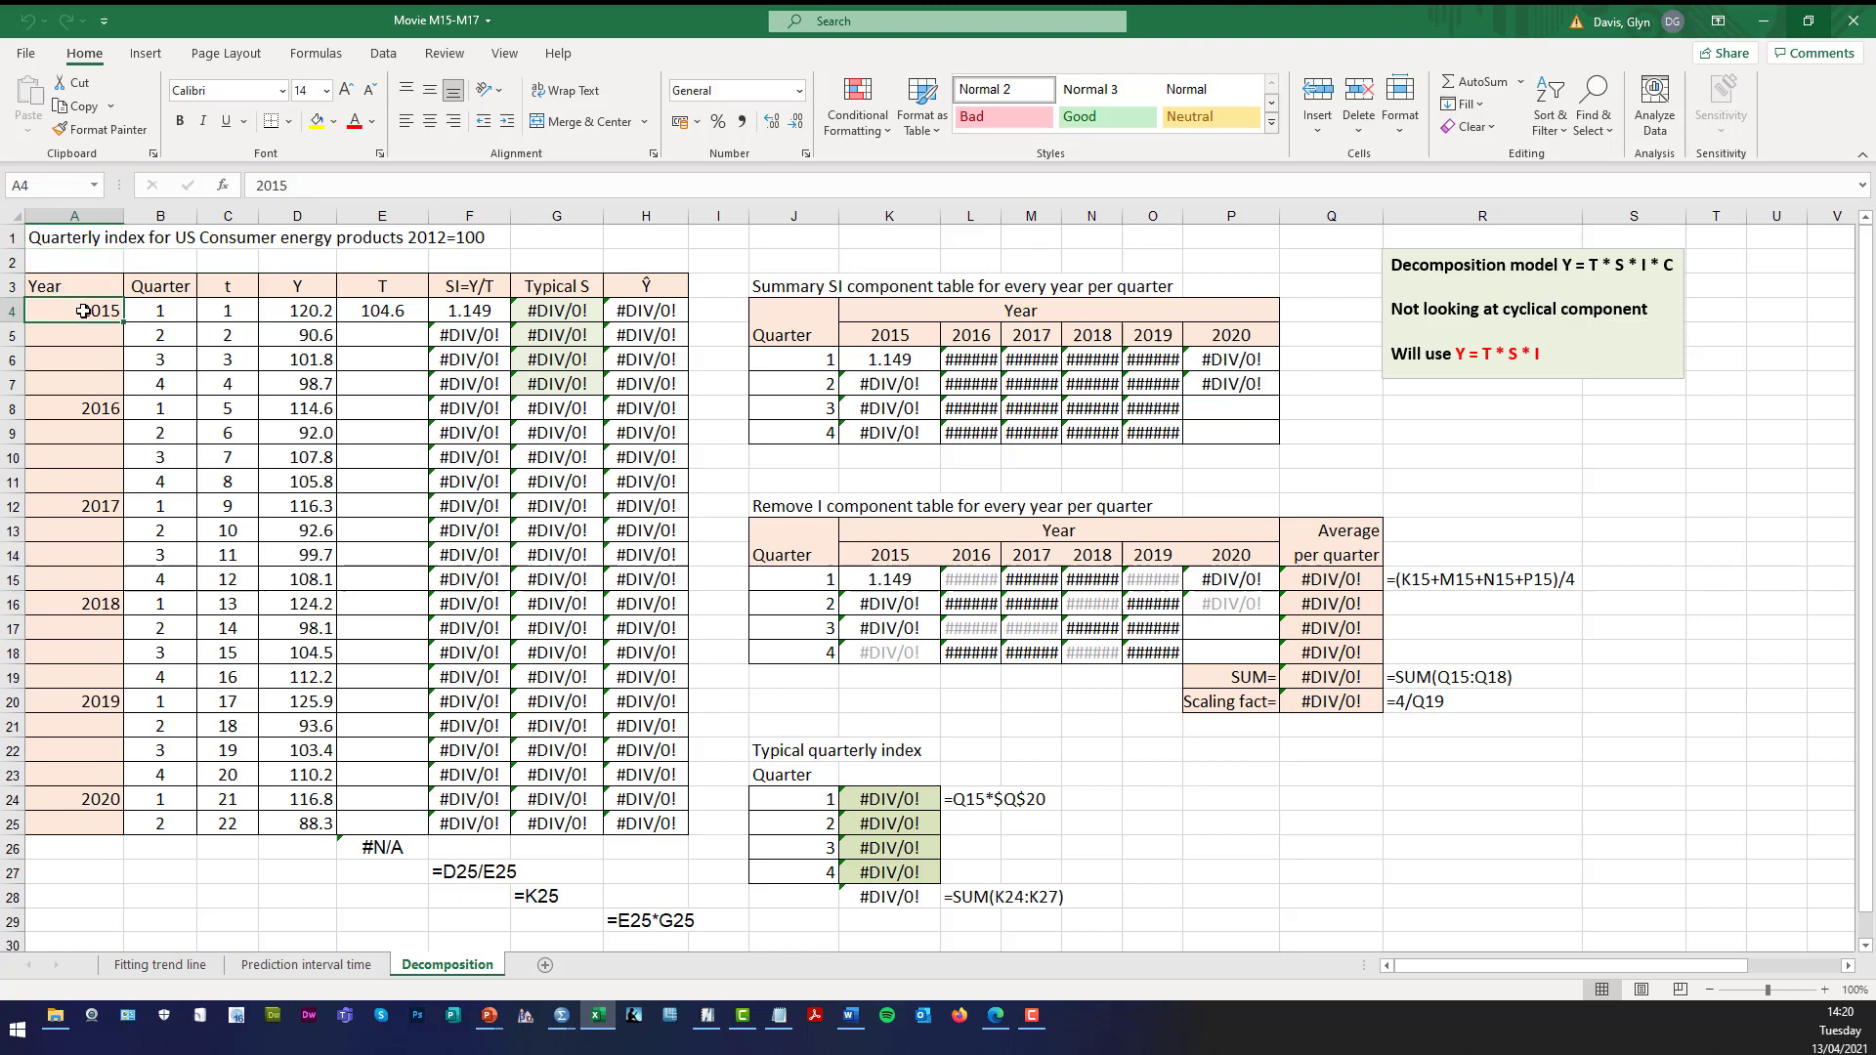
pyautogui.click(158, 313)
pyautogui.click(313, 311)
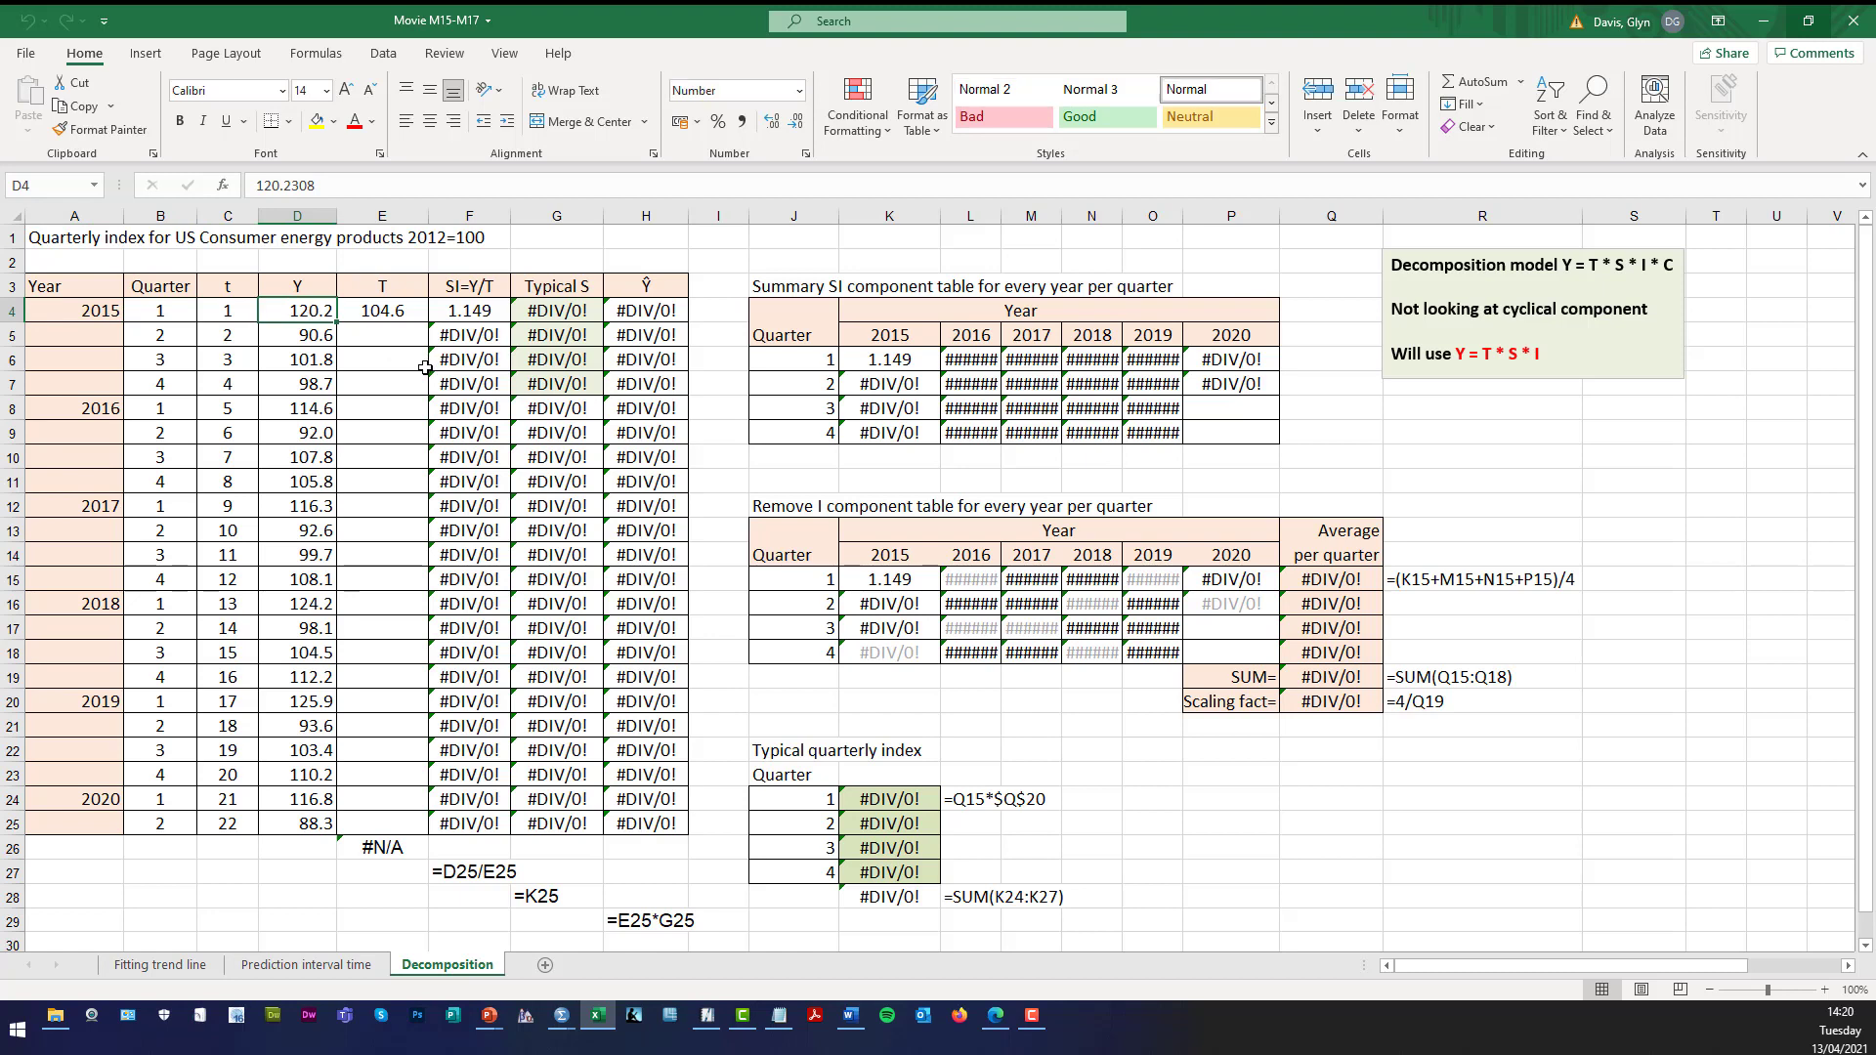
# Check the quarter numbers and Y values in rows 5–6 and the 2020 label in A24.
pyautogui.click(177, 334)
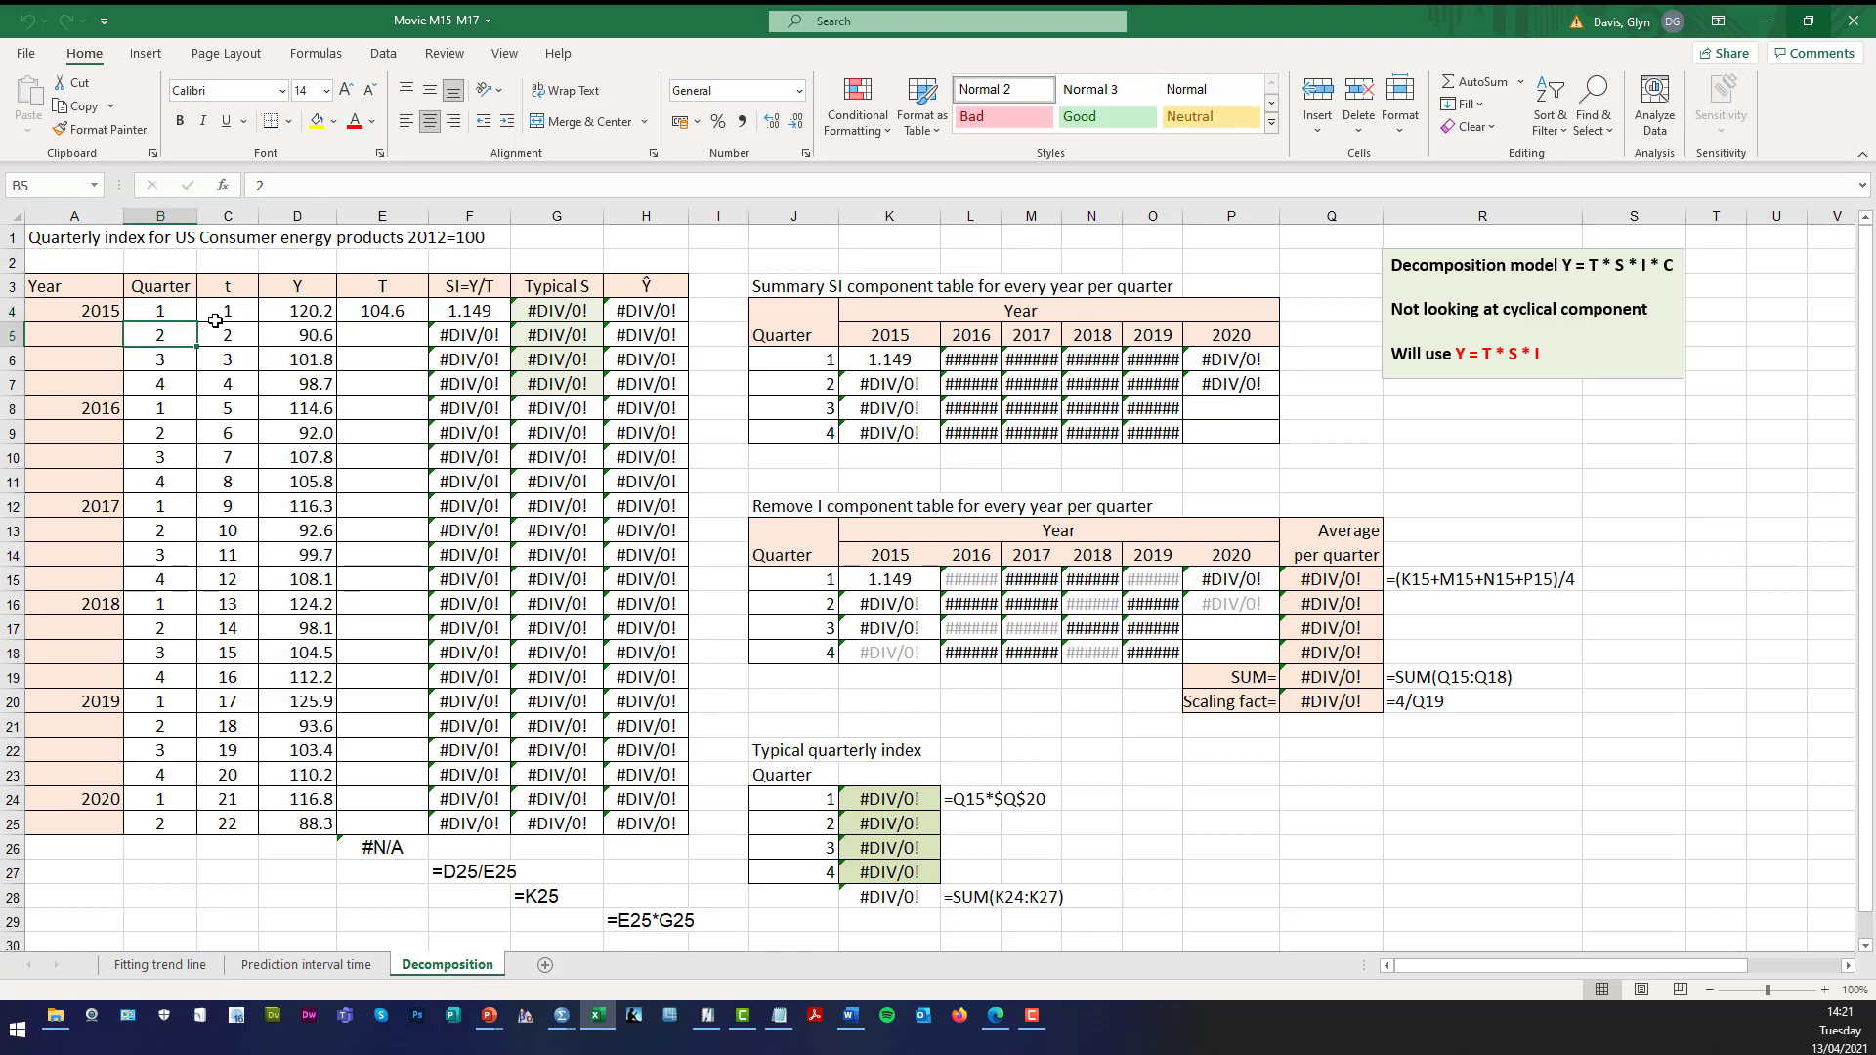
pyautogui.click(299, 326)
pyautogui.click(176, 355)
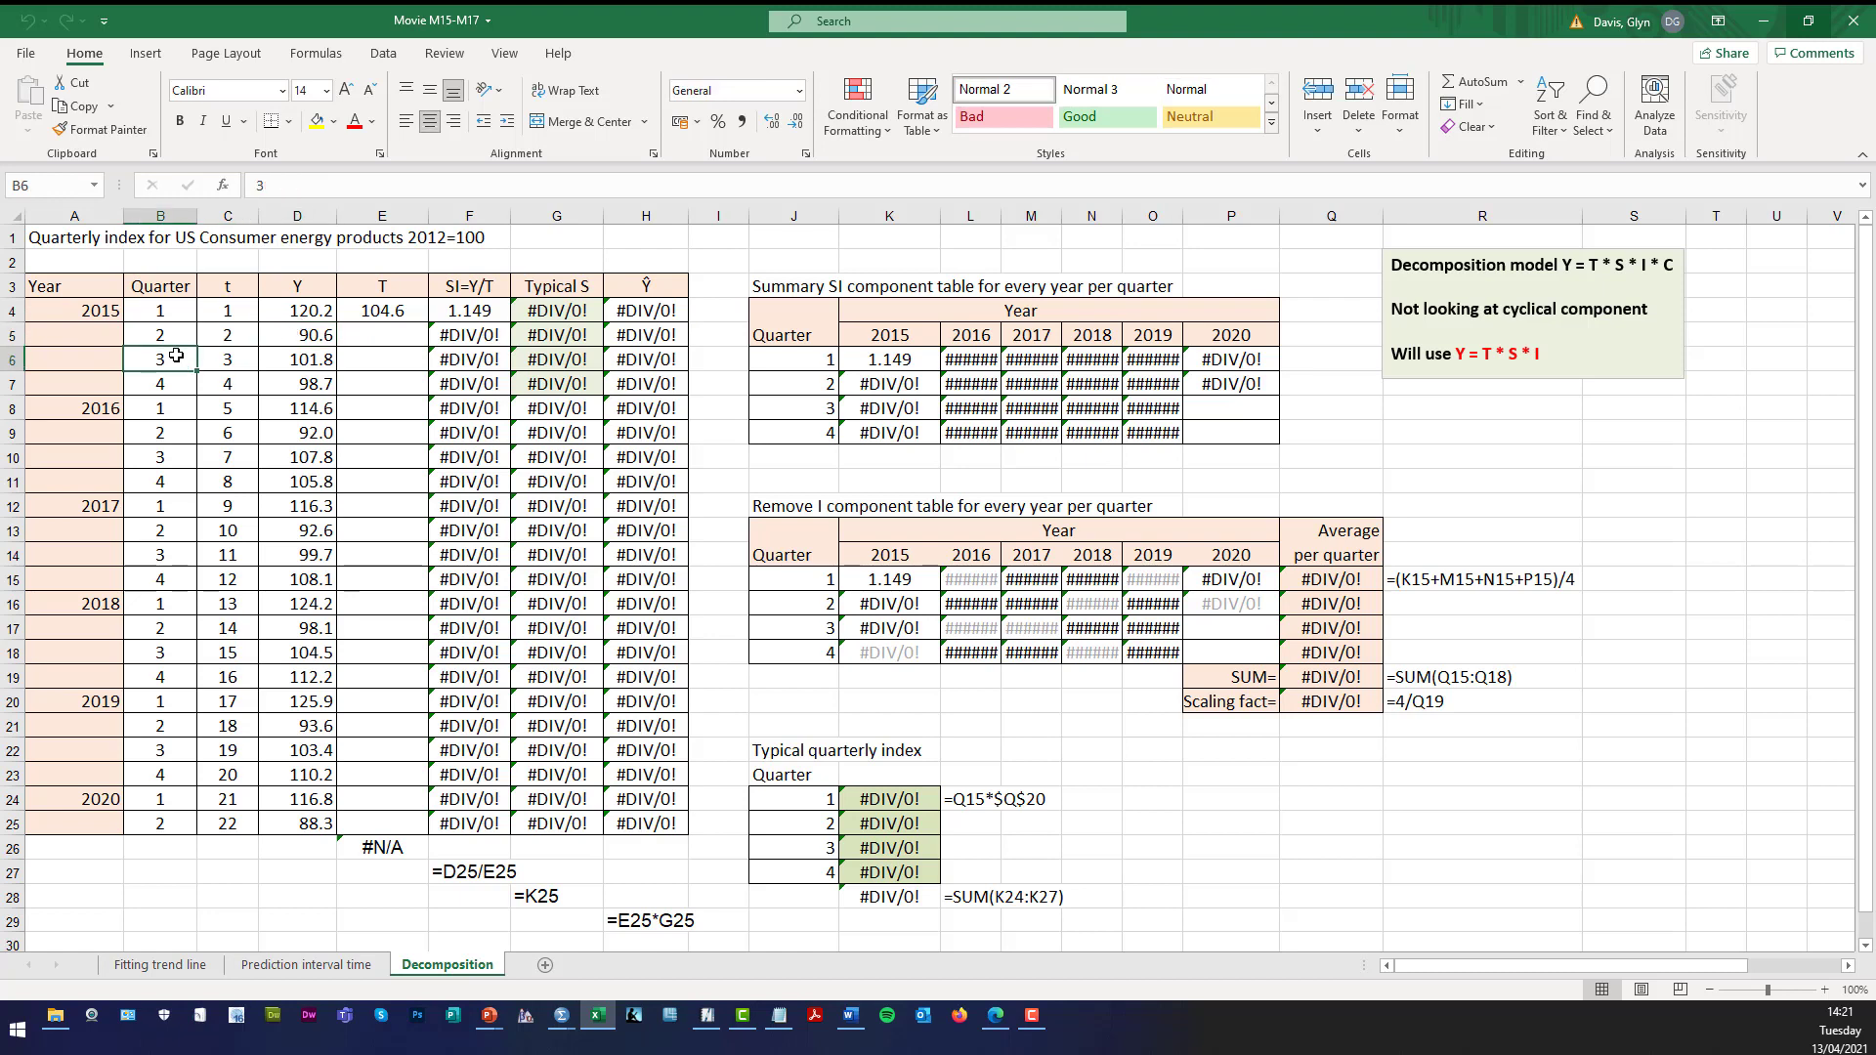
pyautogui.click(306, 361)
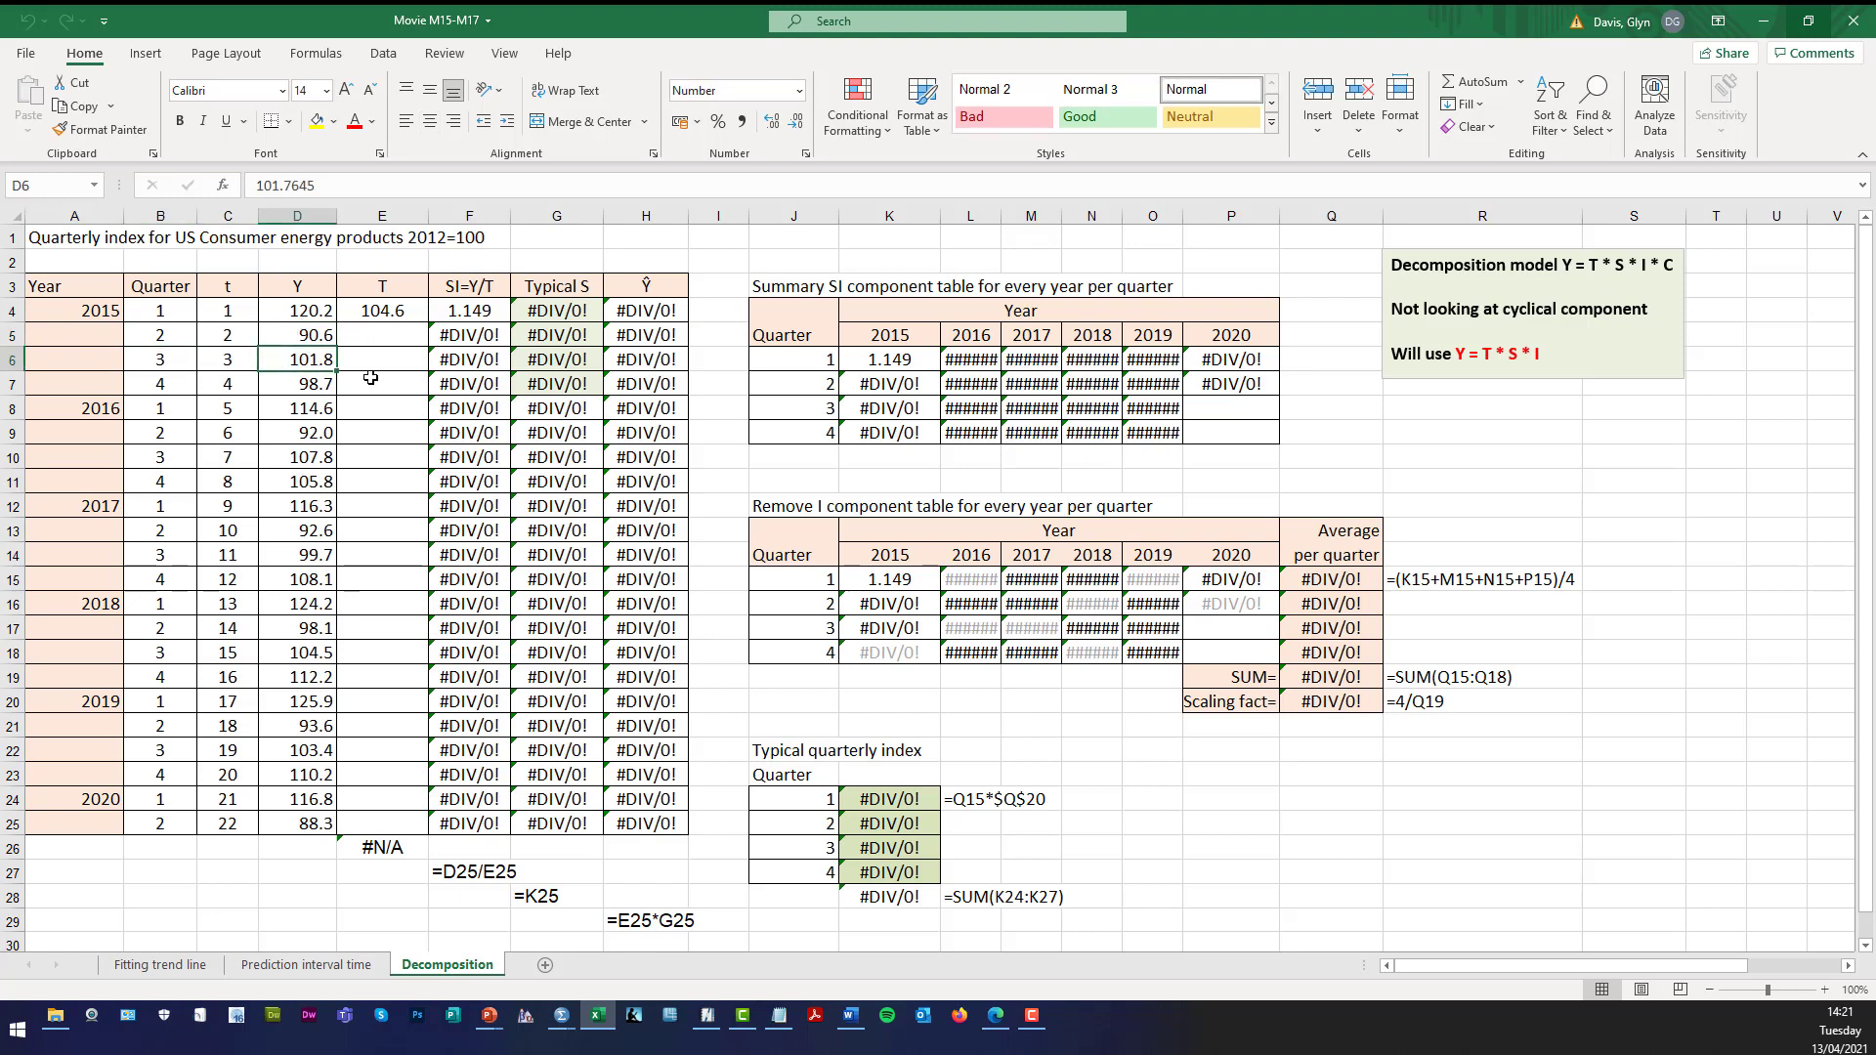
pyautogui.click(96, 794)
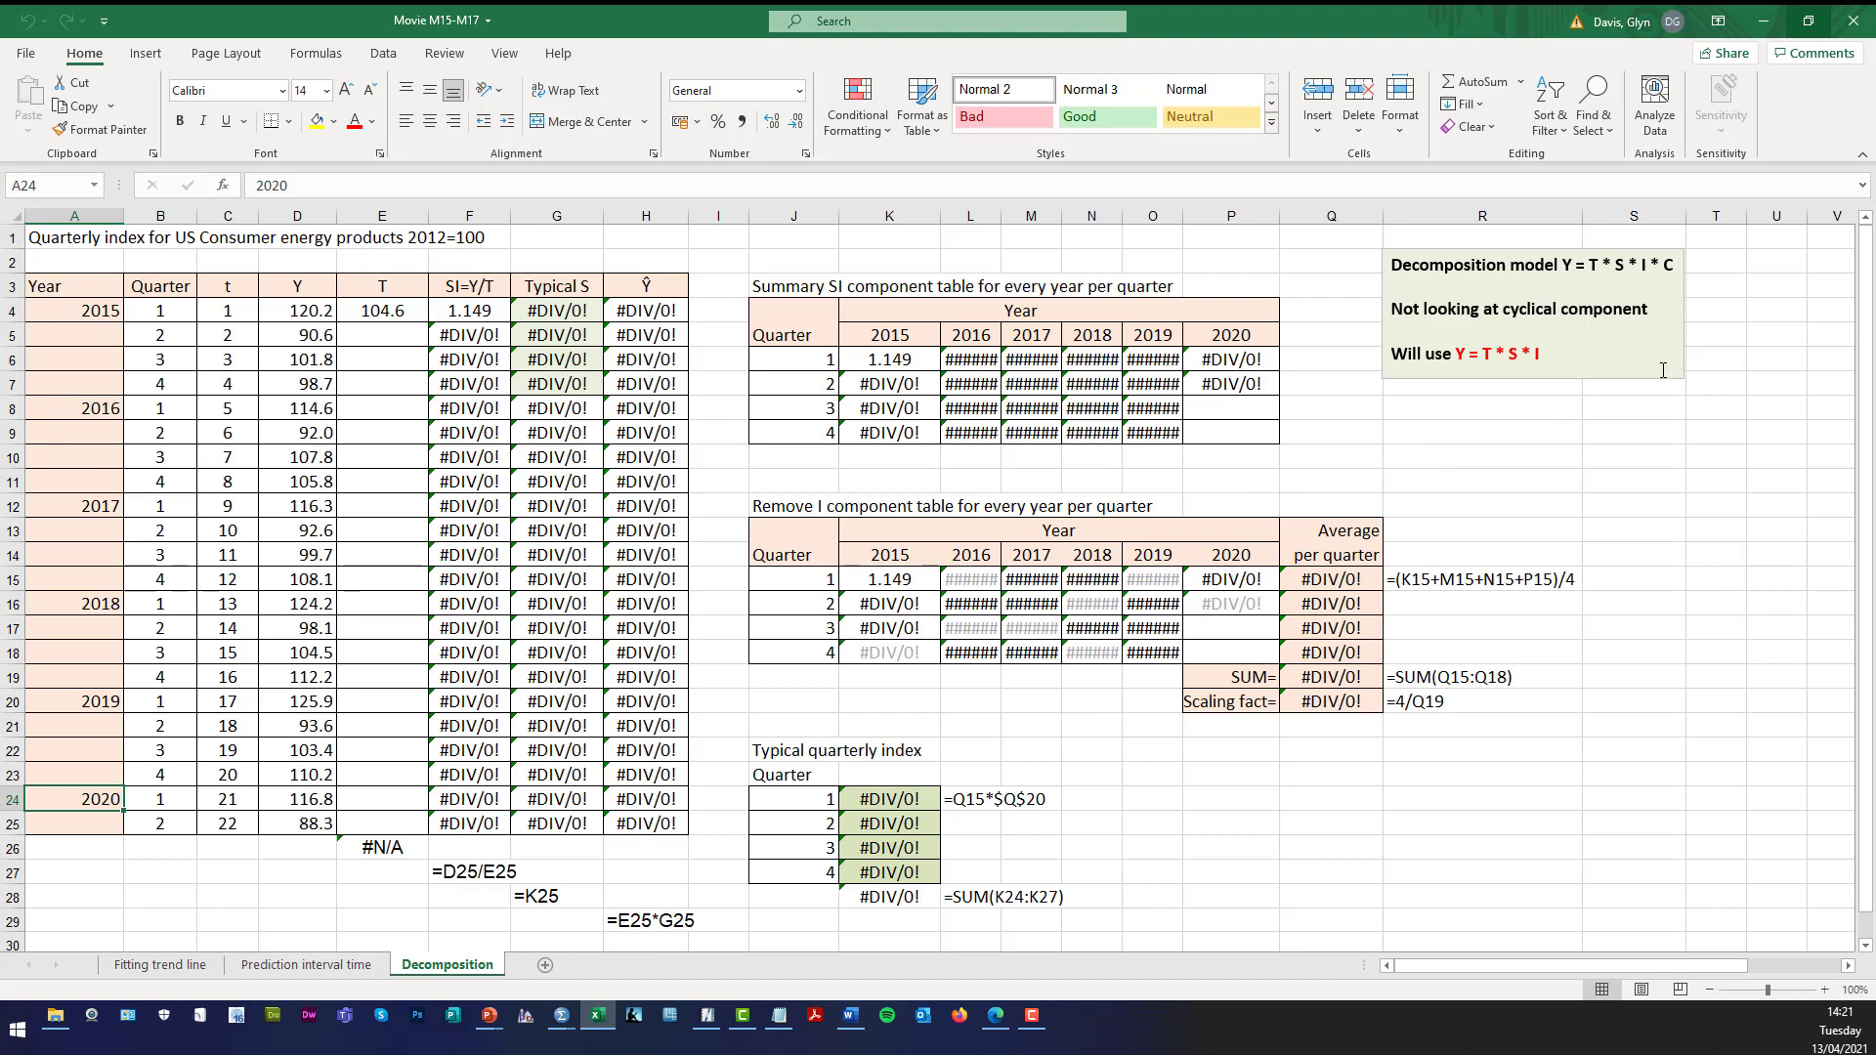
# Select the decomposition model note text box, then deselect it.
pyautogui.click(1727, 361)
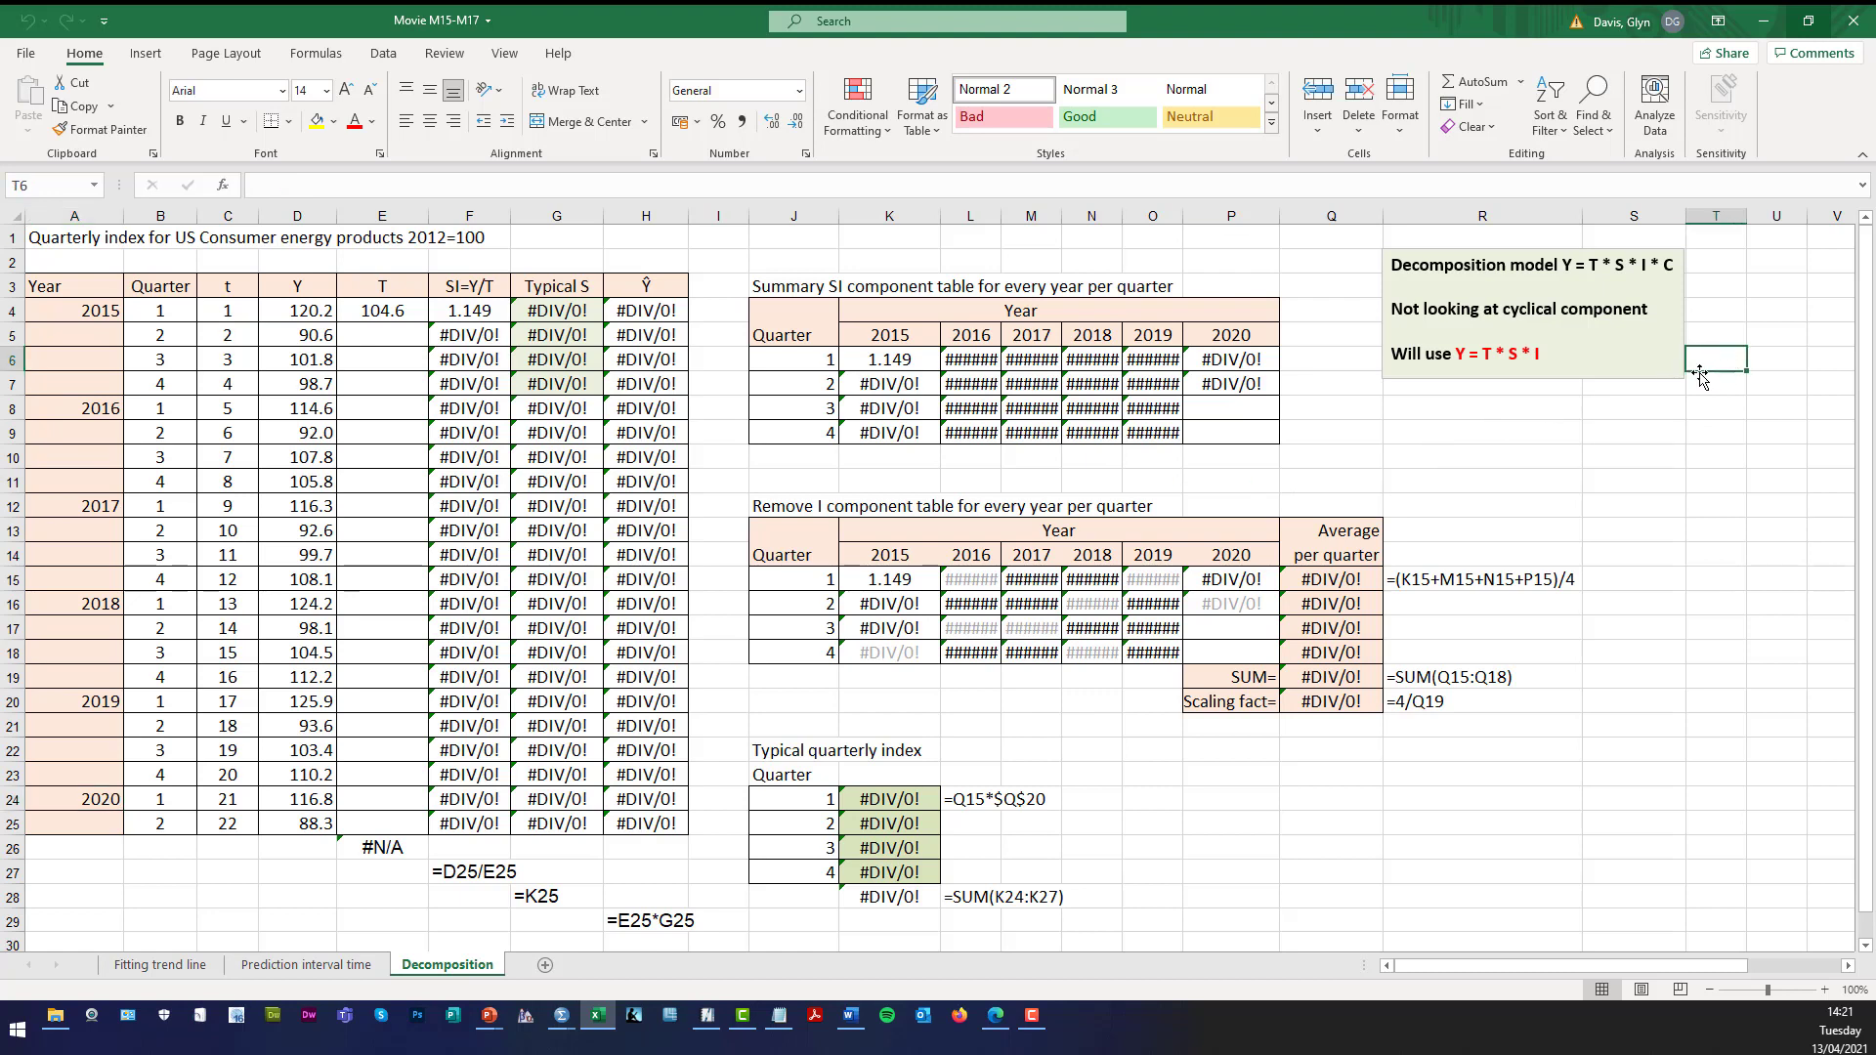
pyautogui.click(1669, 353)
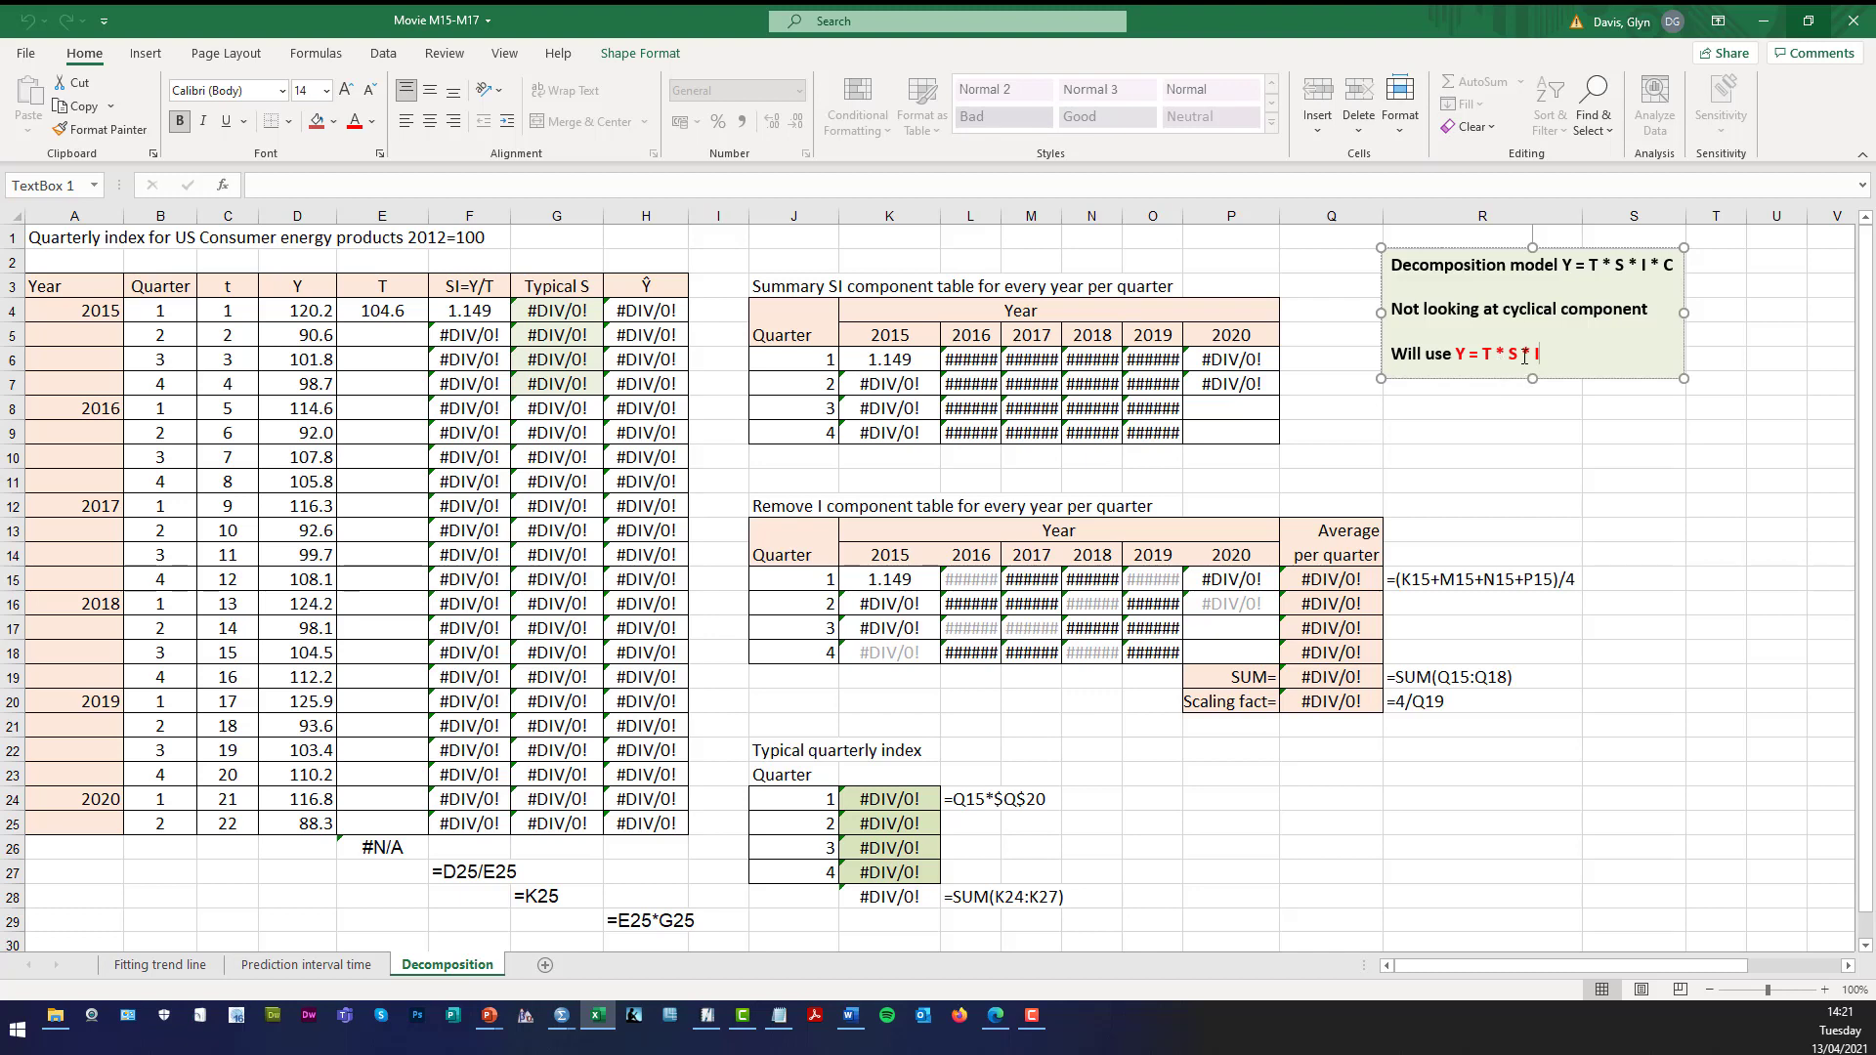
pyautogui.click(1639, 475)
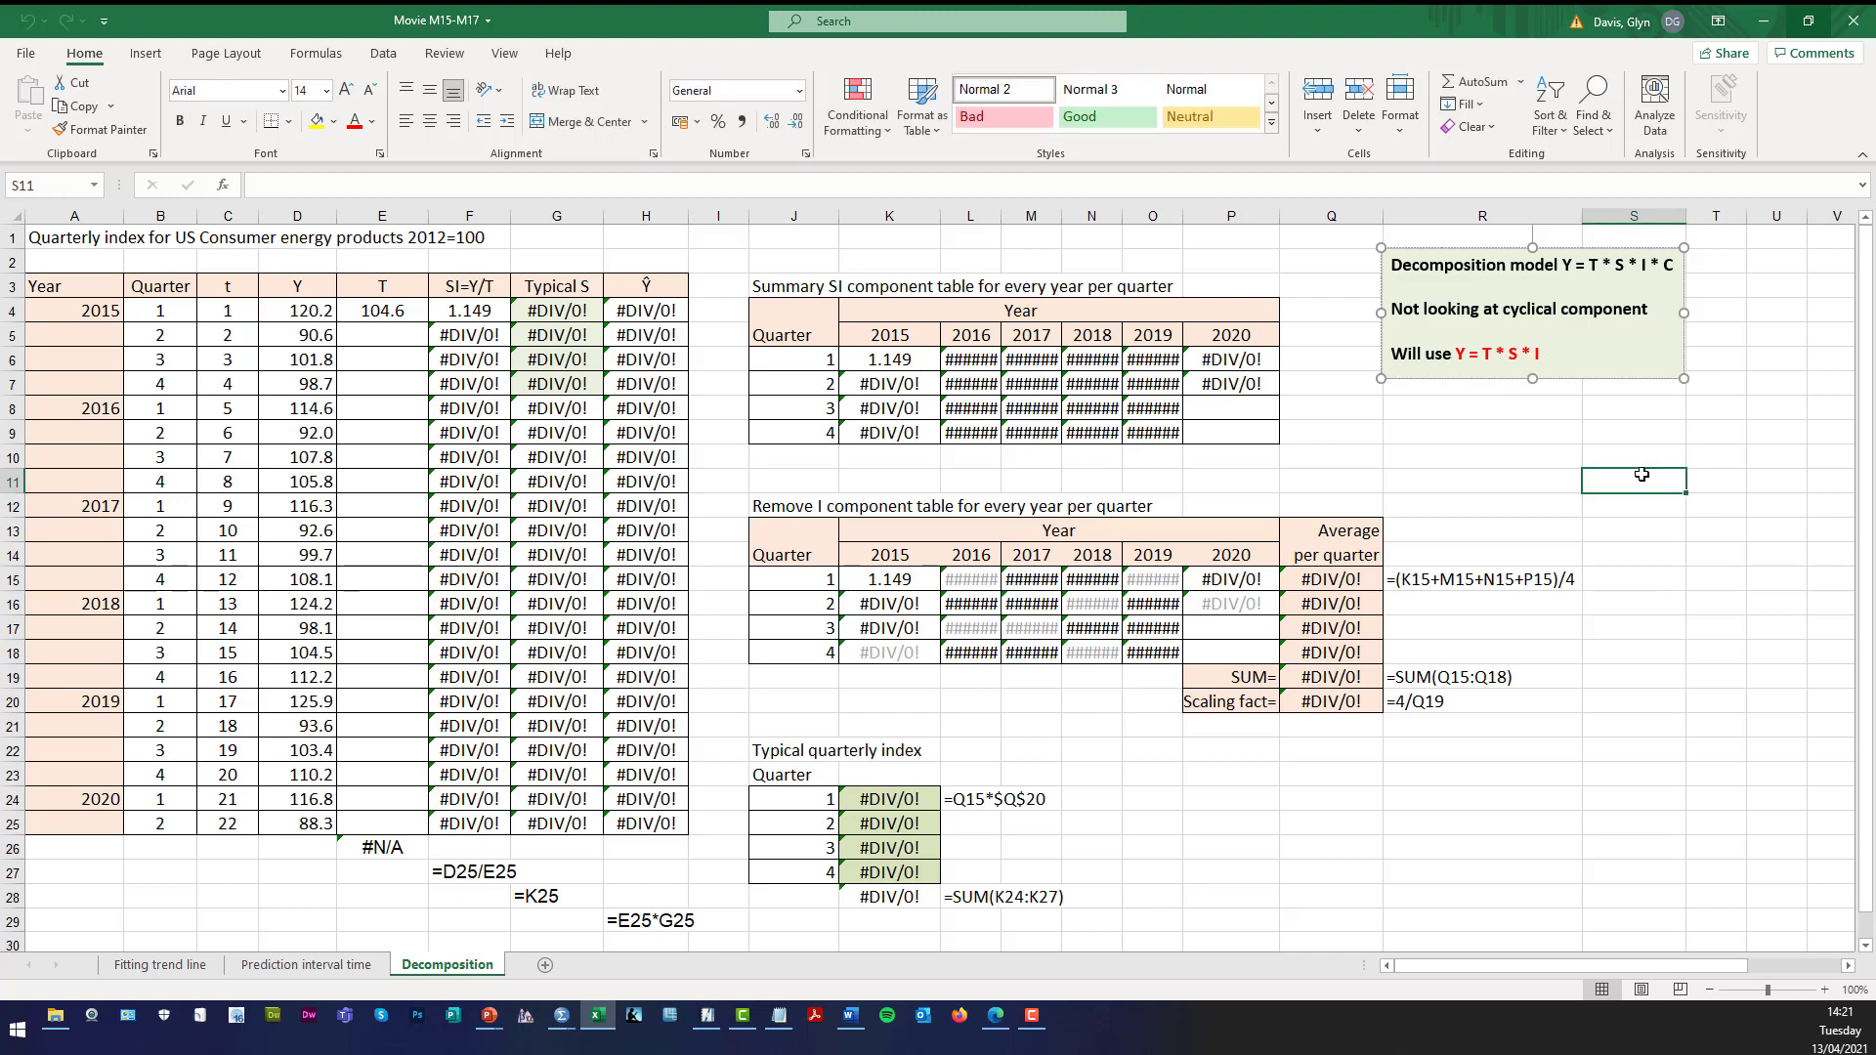
# Compare the TREND formula in E4 against the Y values range D4:D25.
pyautogui.click(311, 309)
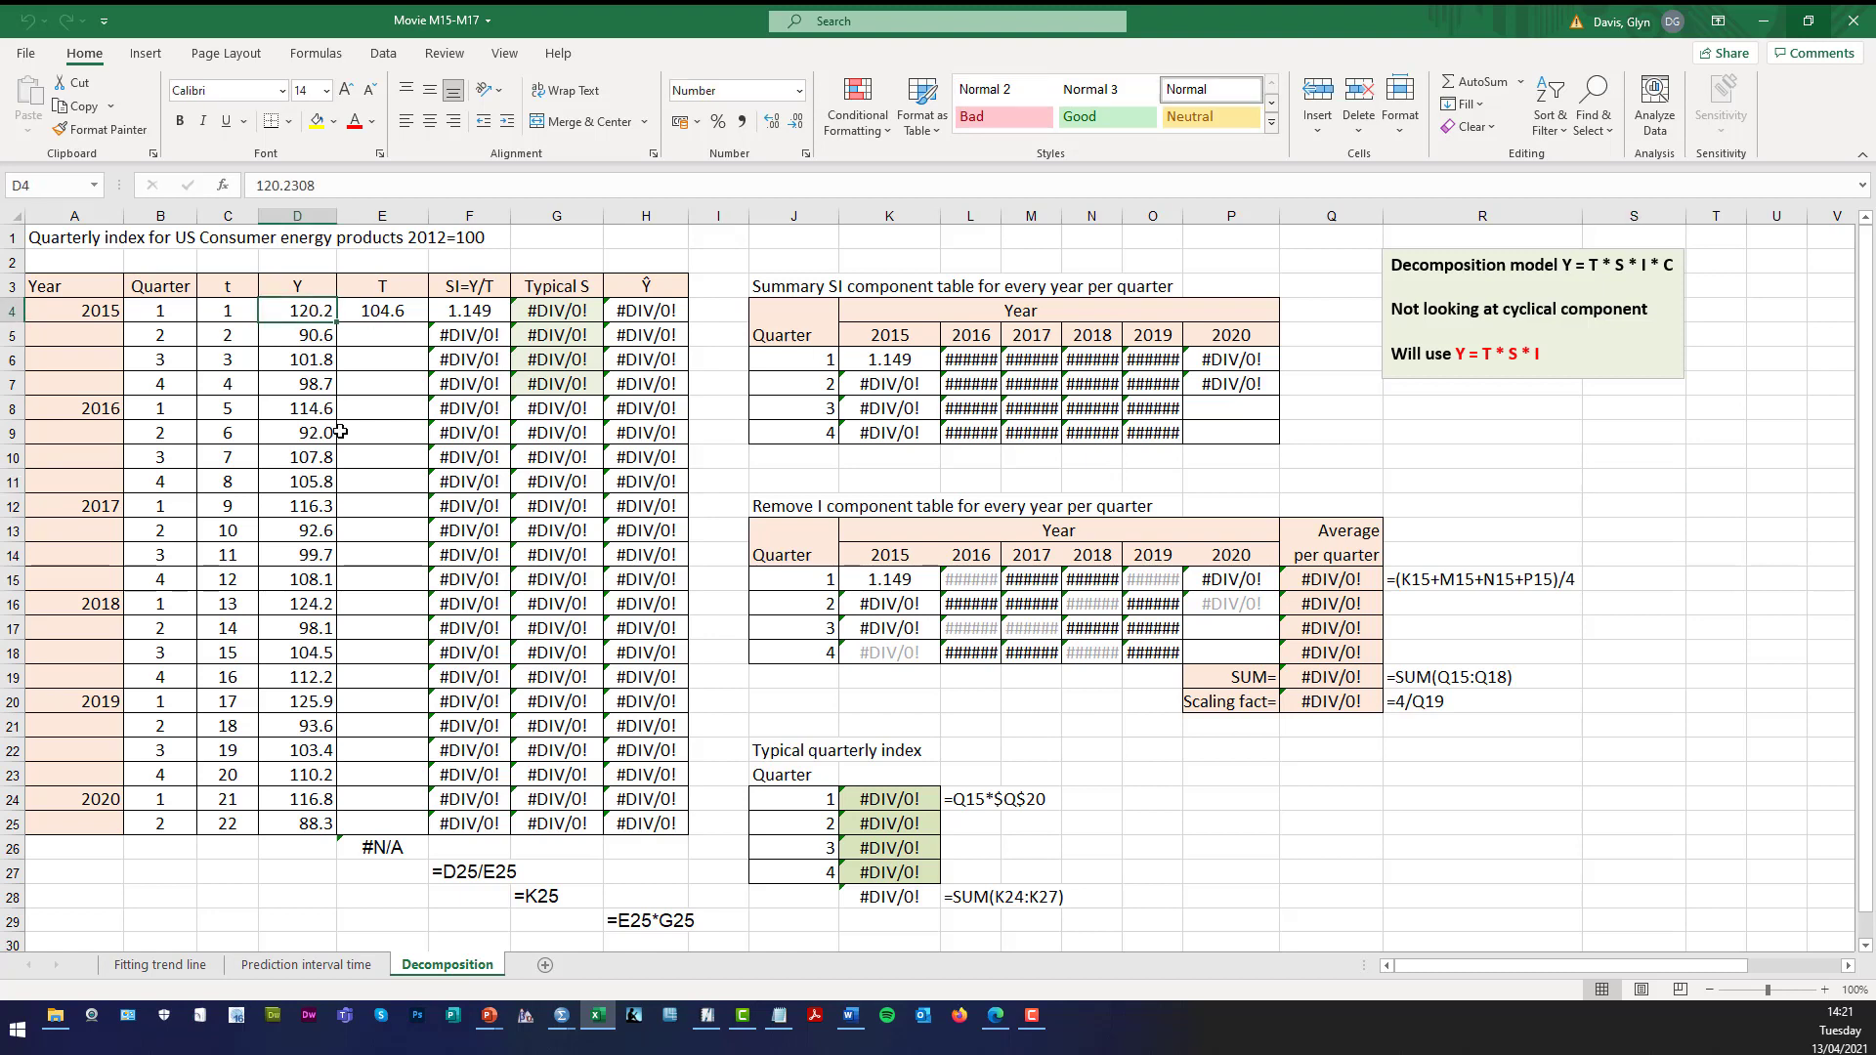
pyautogui.keyDown('shift'); pyautogui.click(311, 824); pyautogui.keyUp('shift')
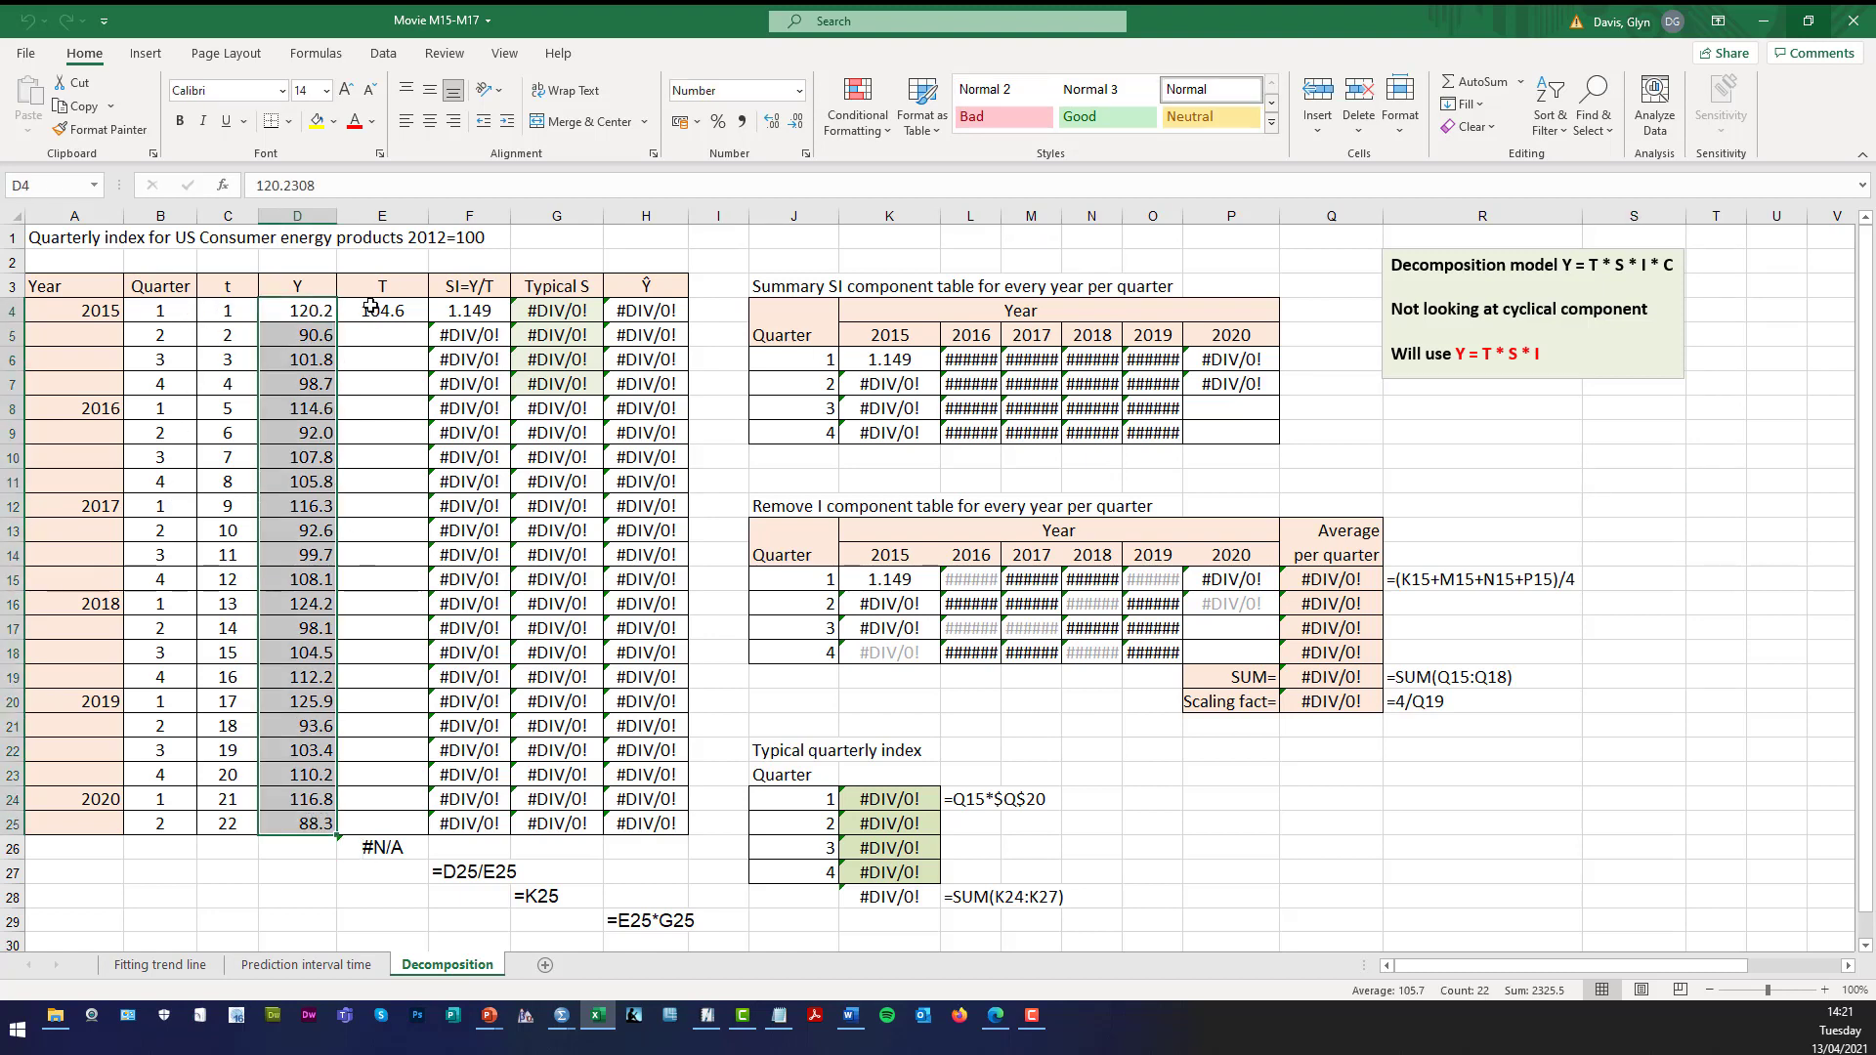
pyautogui.click(375, 311)
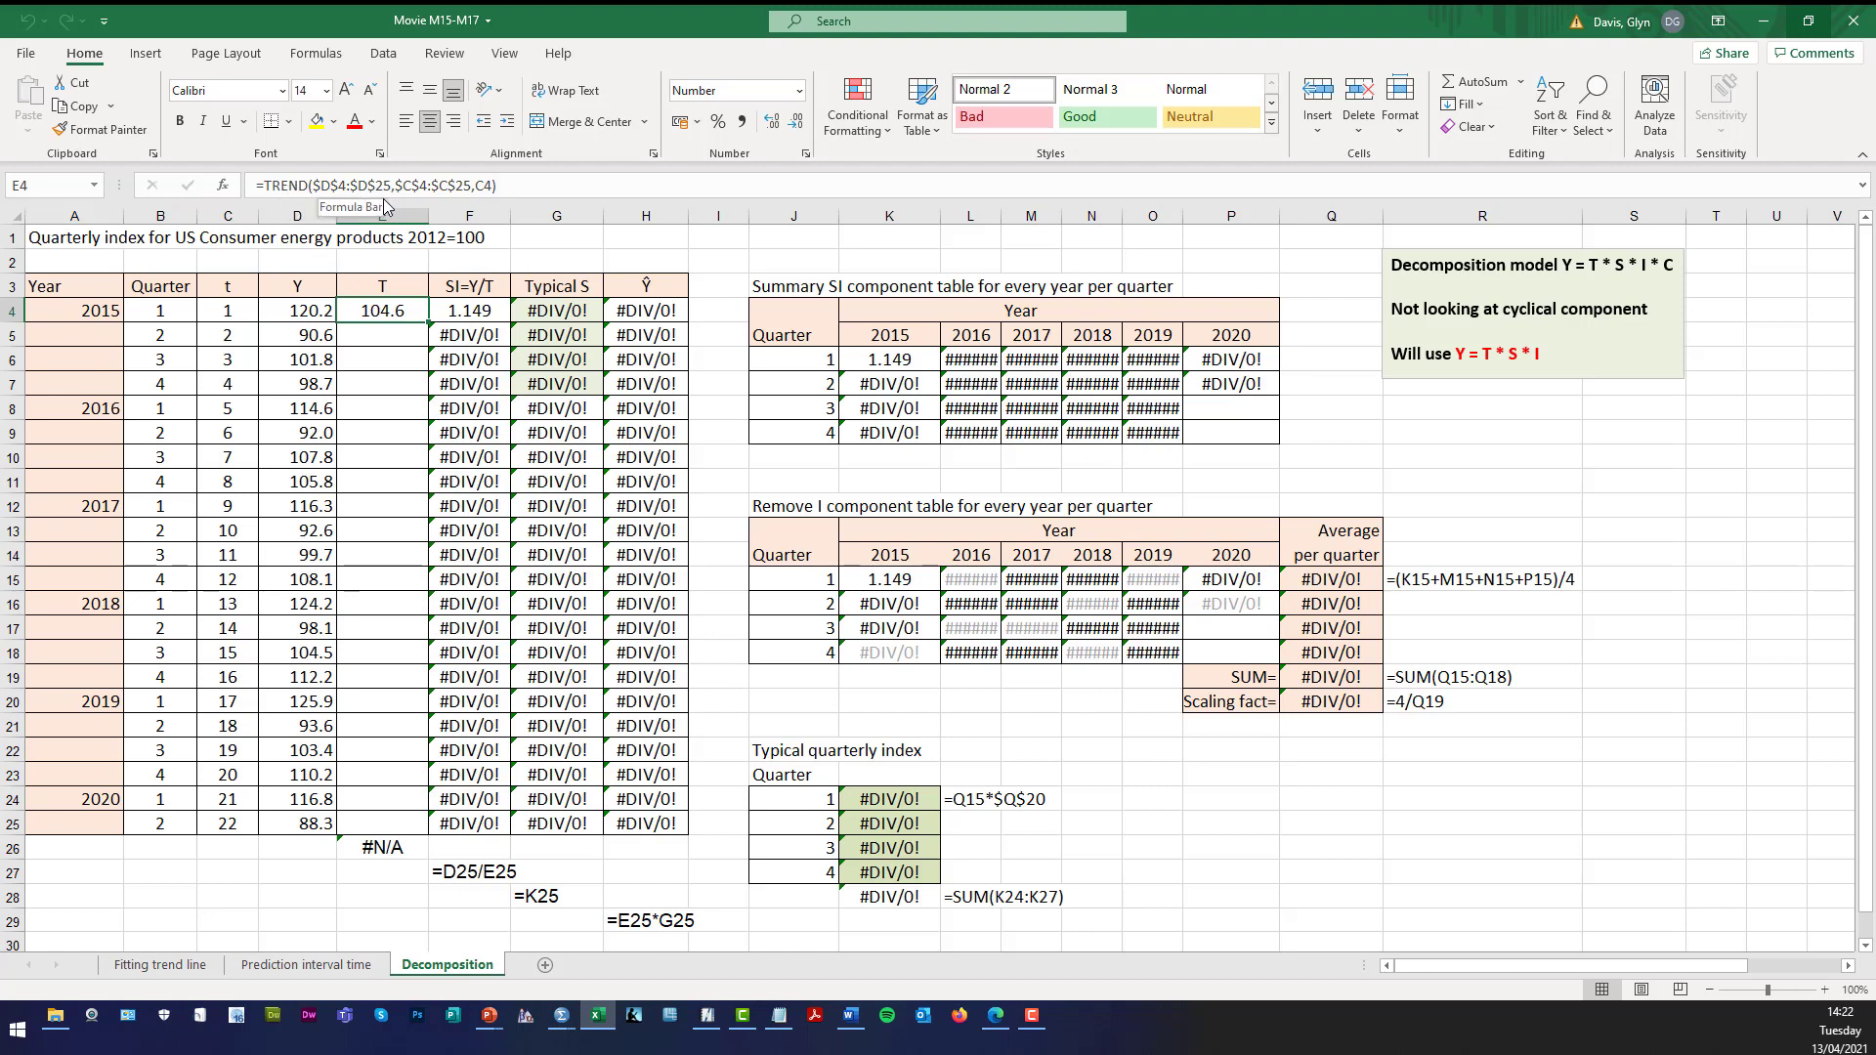
pyautogui.click(311, 309)
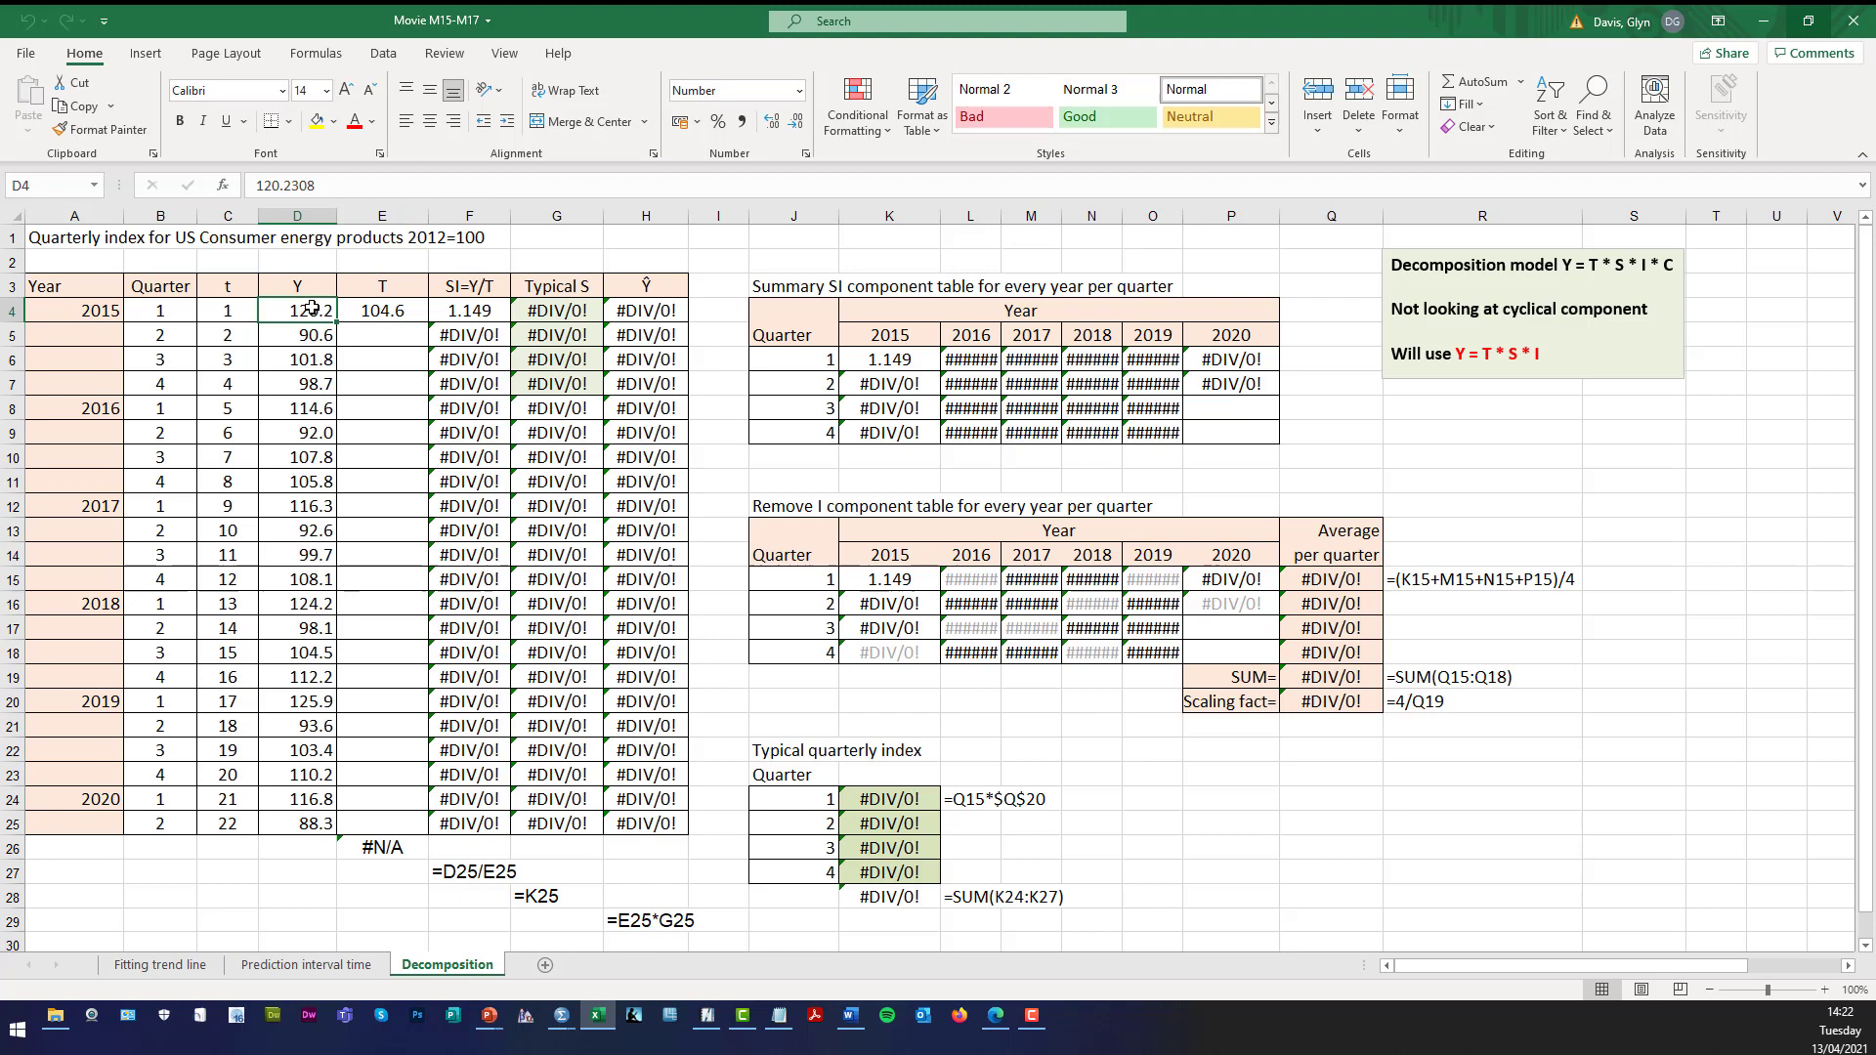
pyautogui.keyDown('shift'); pyautogui.click(285, 826); pyautogui.keyUp('shift')
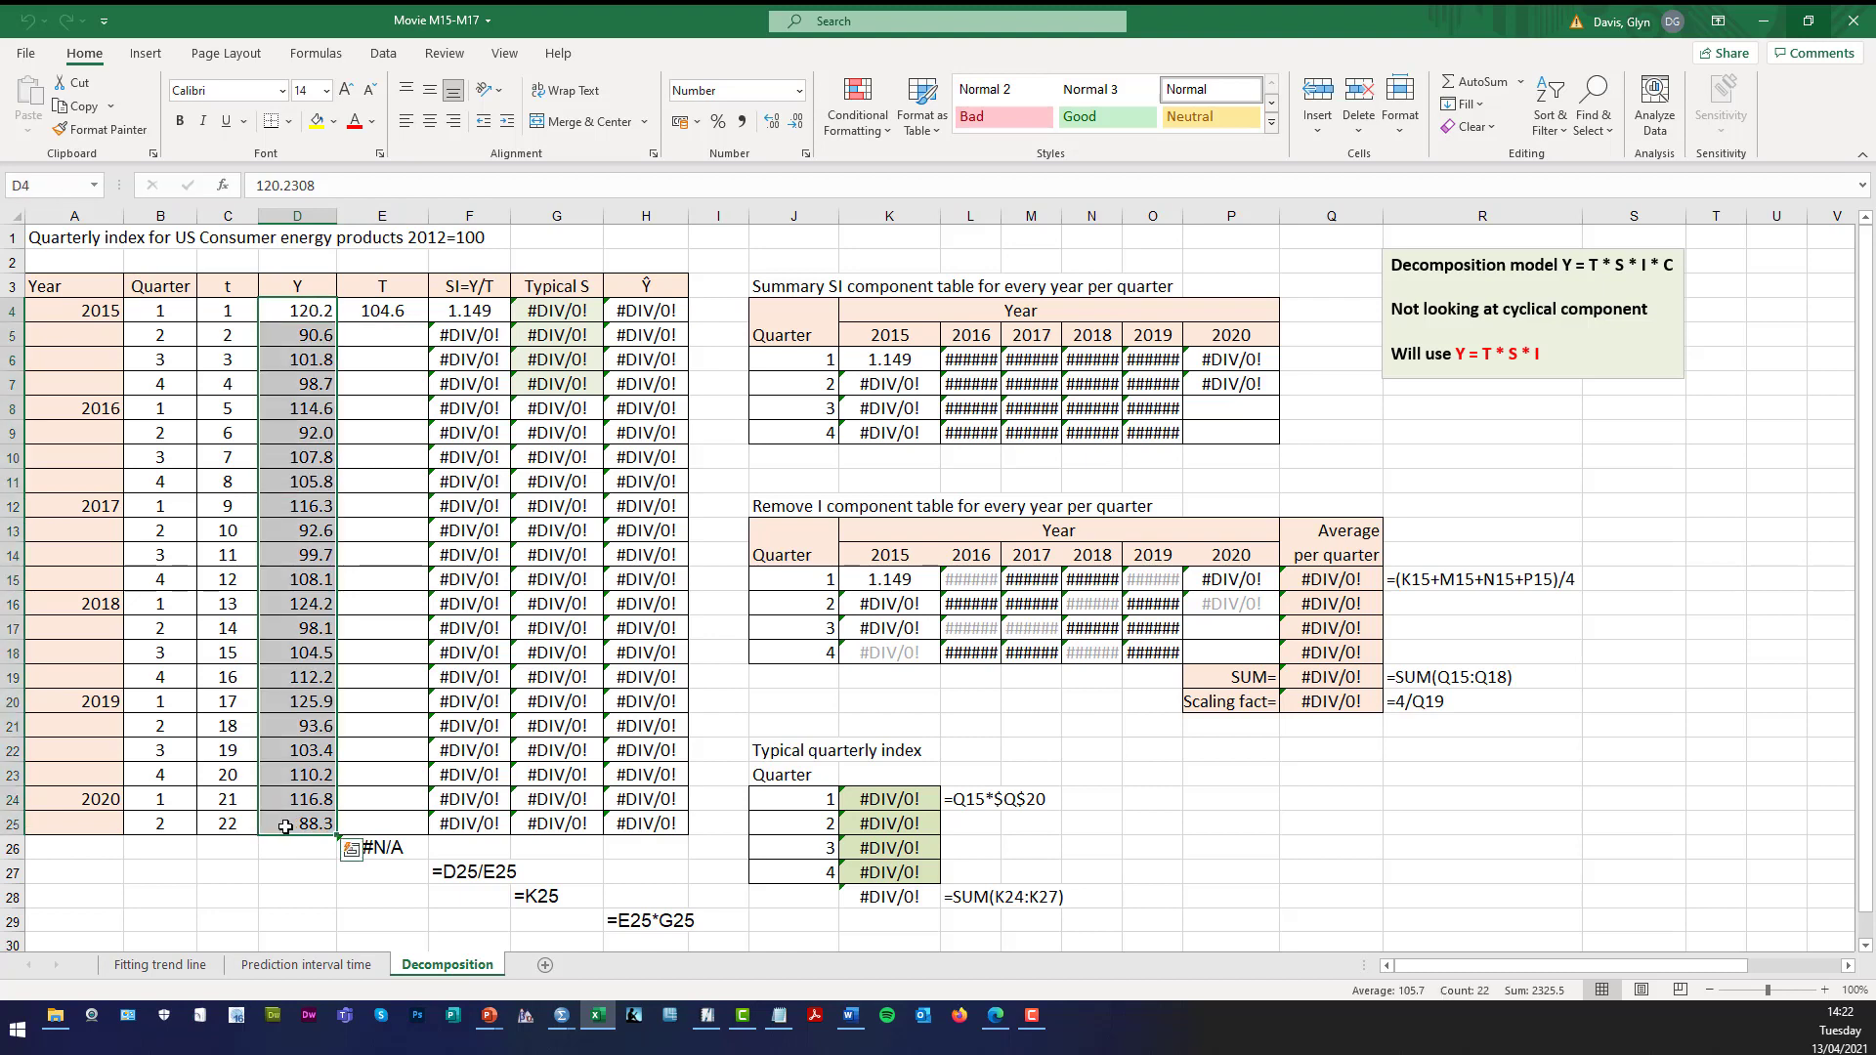
pyautogui.click(409, 312)
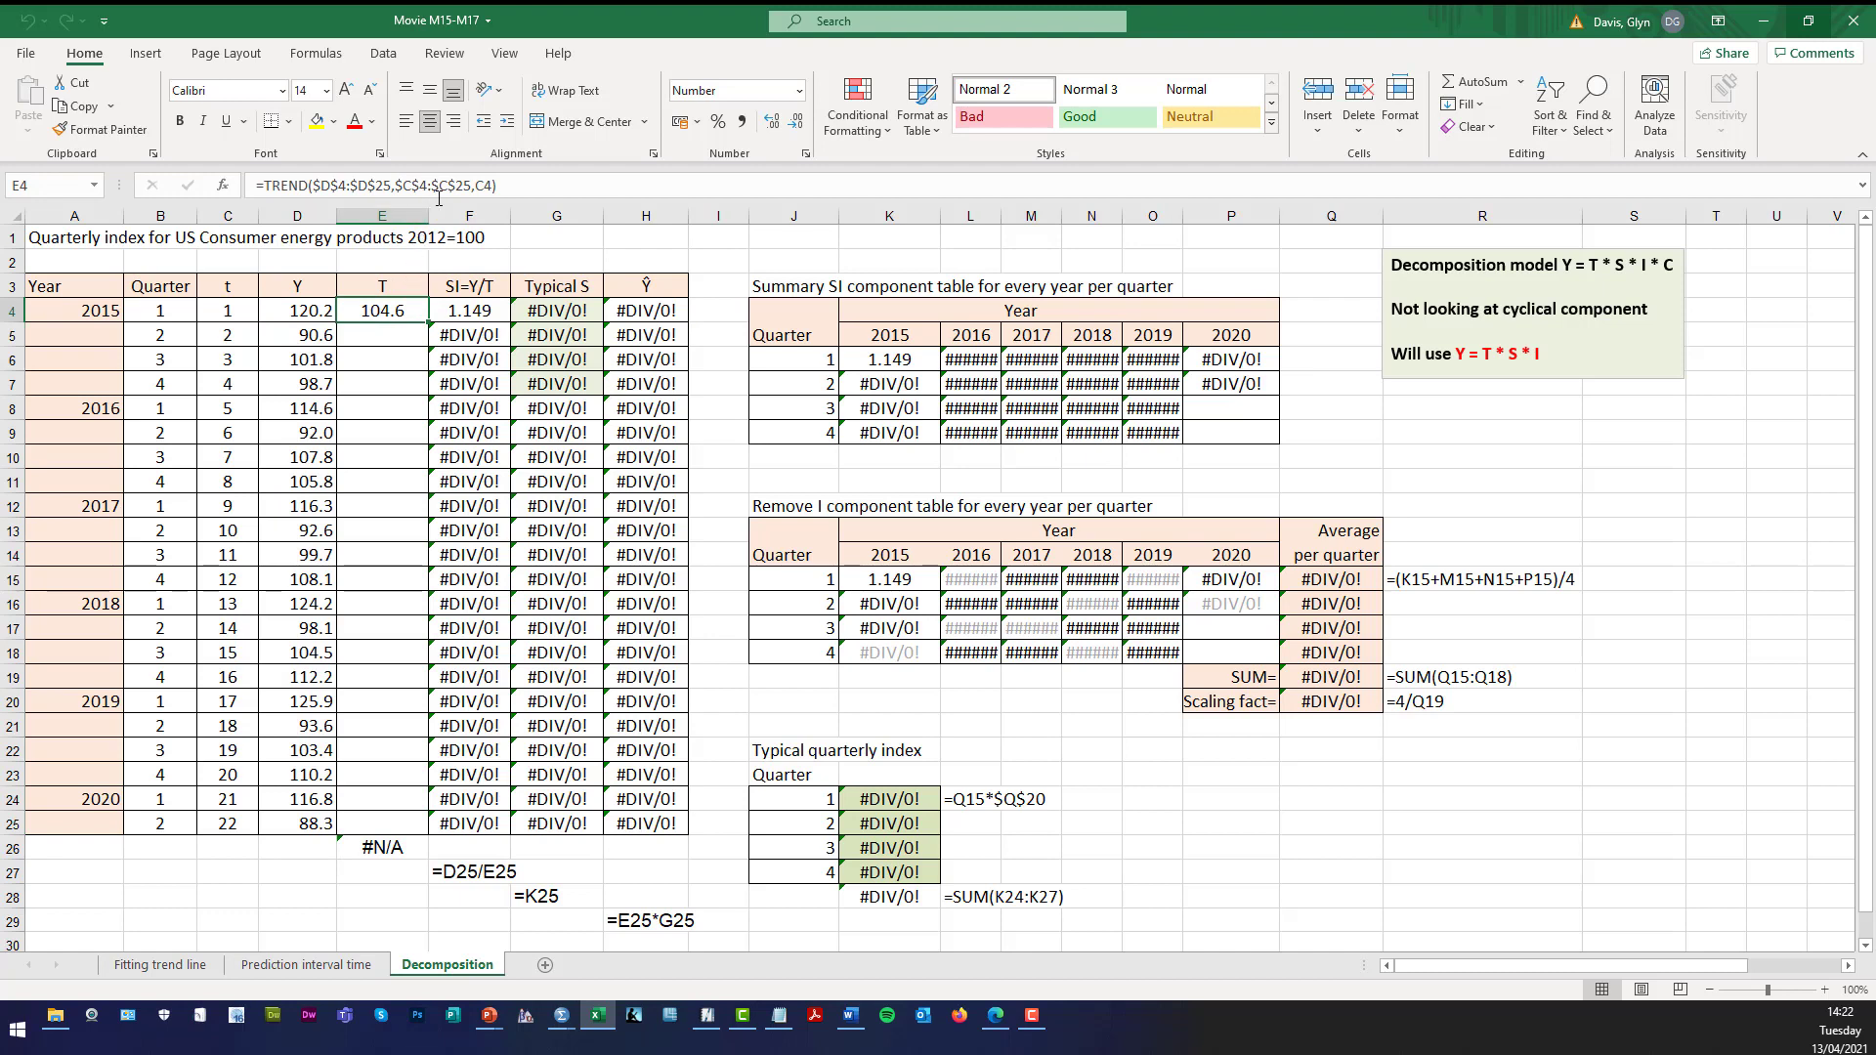
# Select the t values C4:C25, cancelling an accidental move of the cells.
pyautogui.click(226, 312)
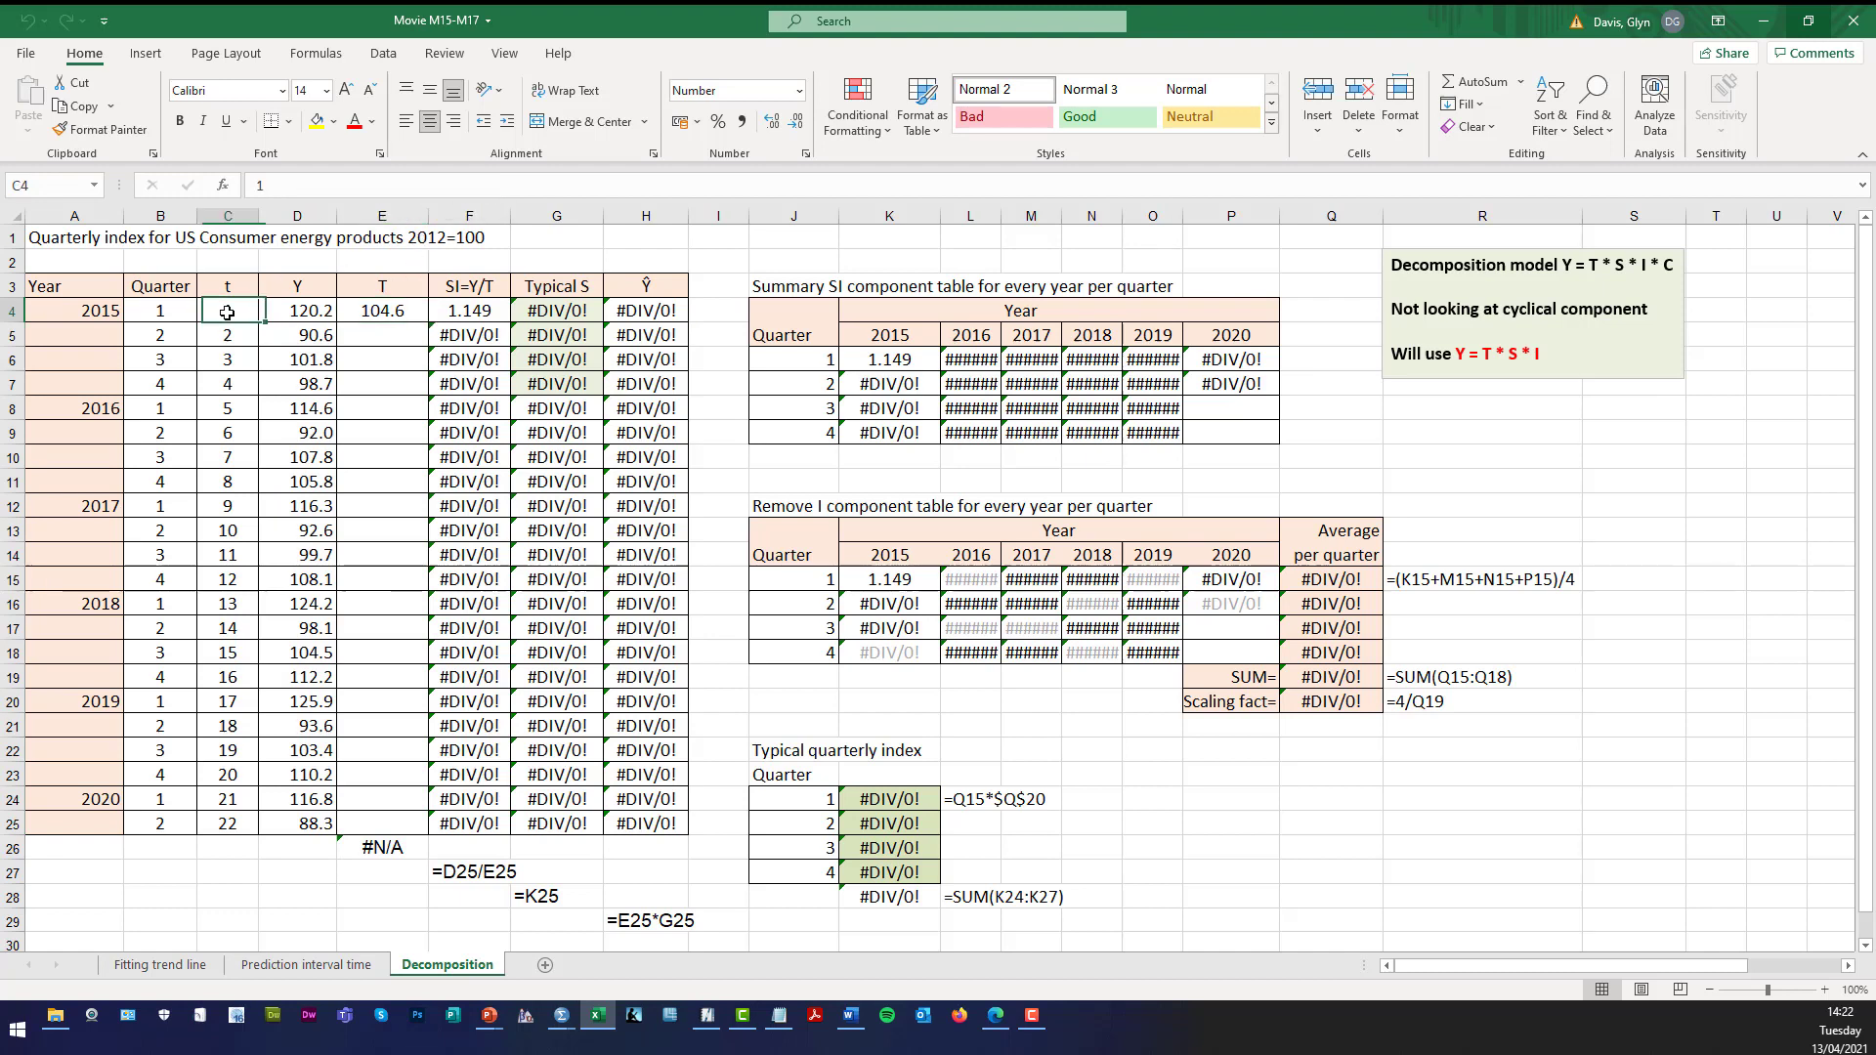
pyautogui.keyDown('shift'); pyautogui.click(210, 821); pyautogui.keyUp('shift')
pyautogui.moveTo(259, 753); pyautogui.dragTo(411, 307)
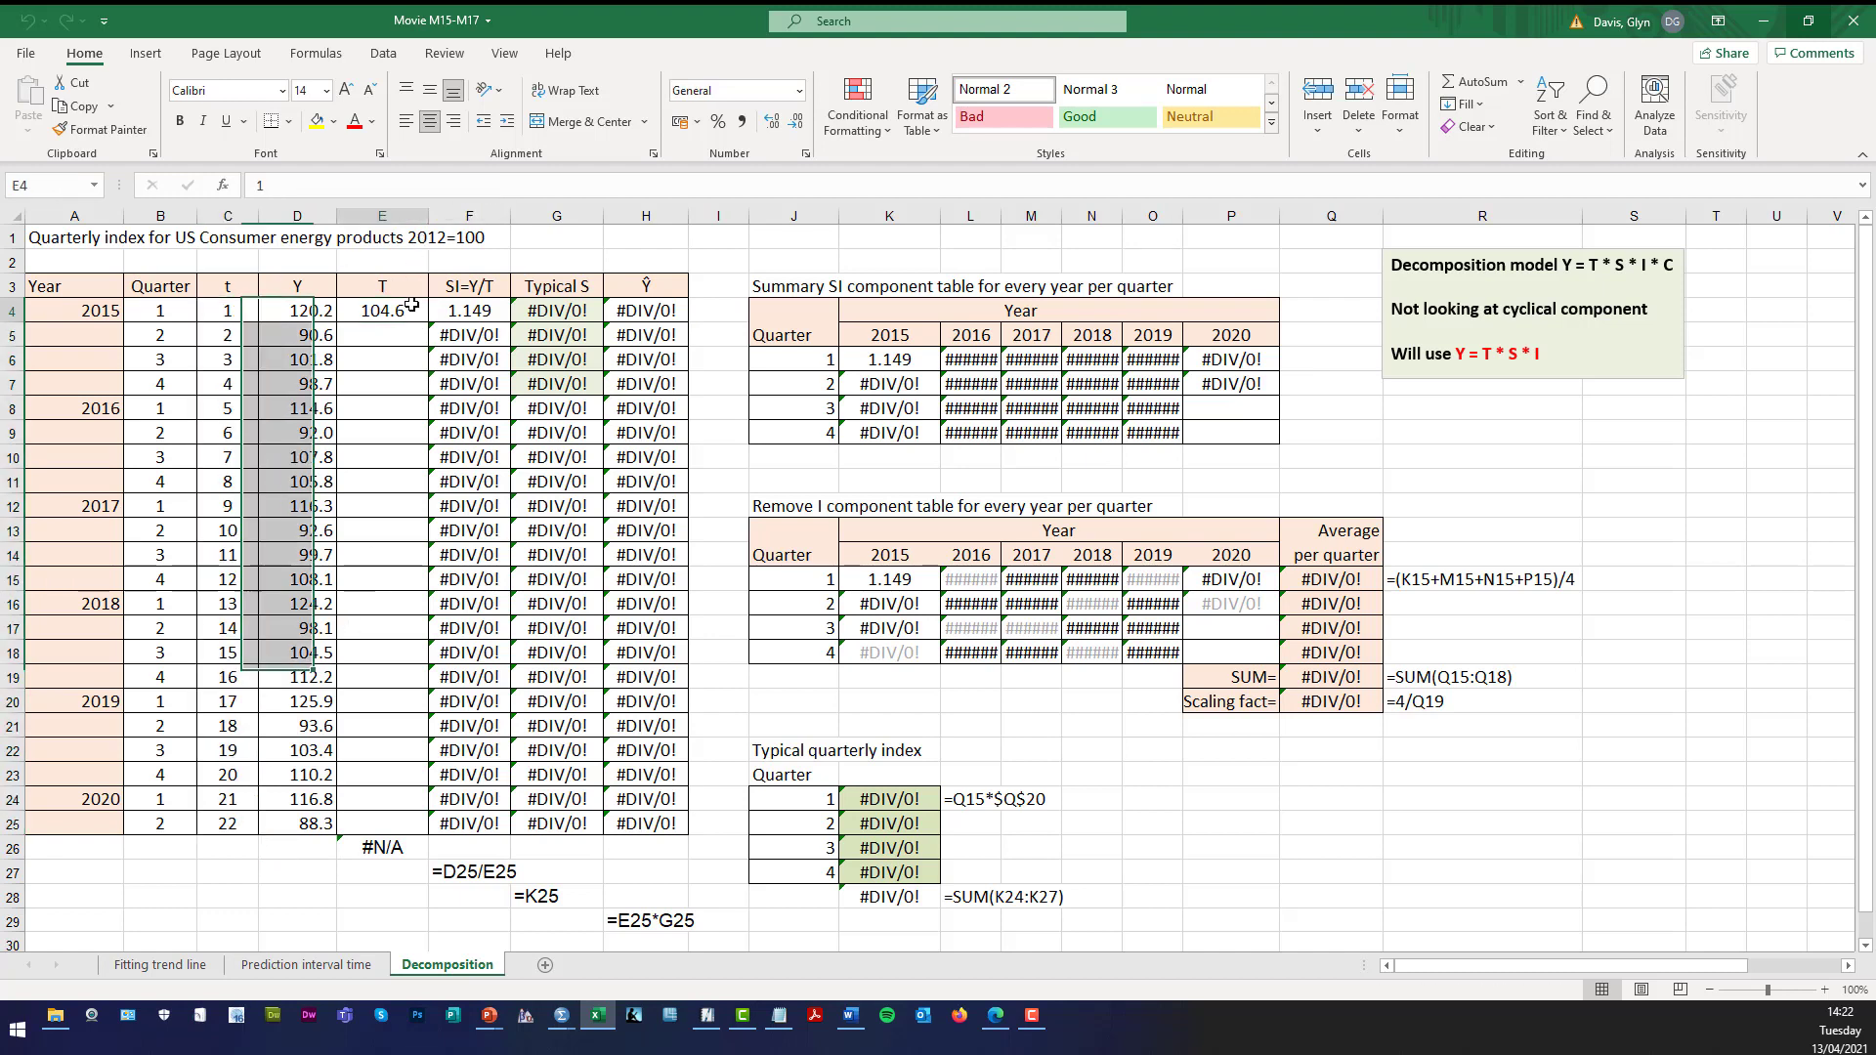
pyautogui.press('Escape')
# Fill the TREND formula from E4 down to E25.
pyautogui.click(410, 307)
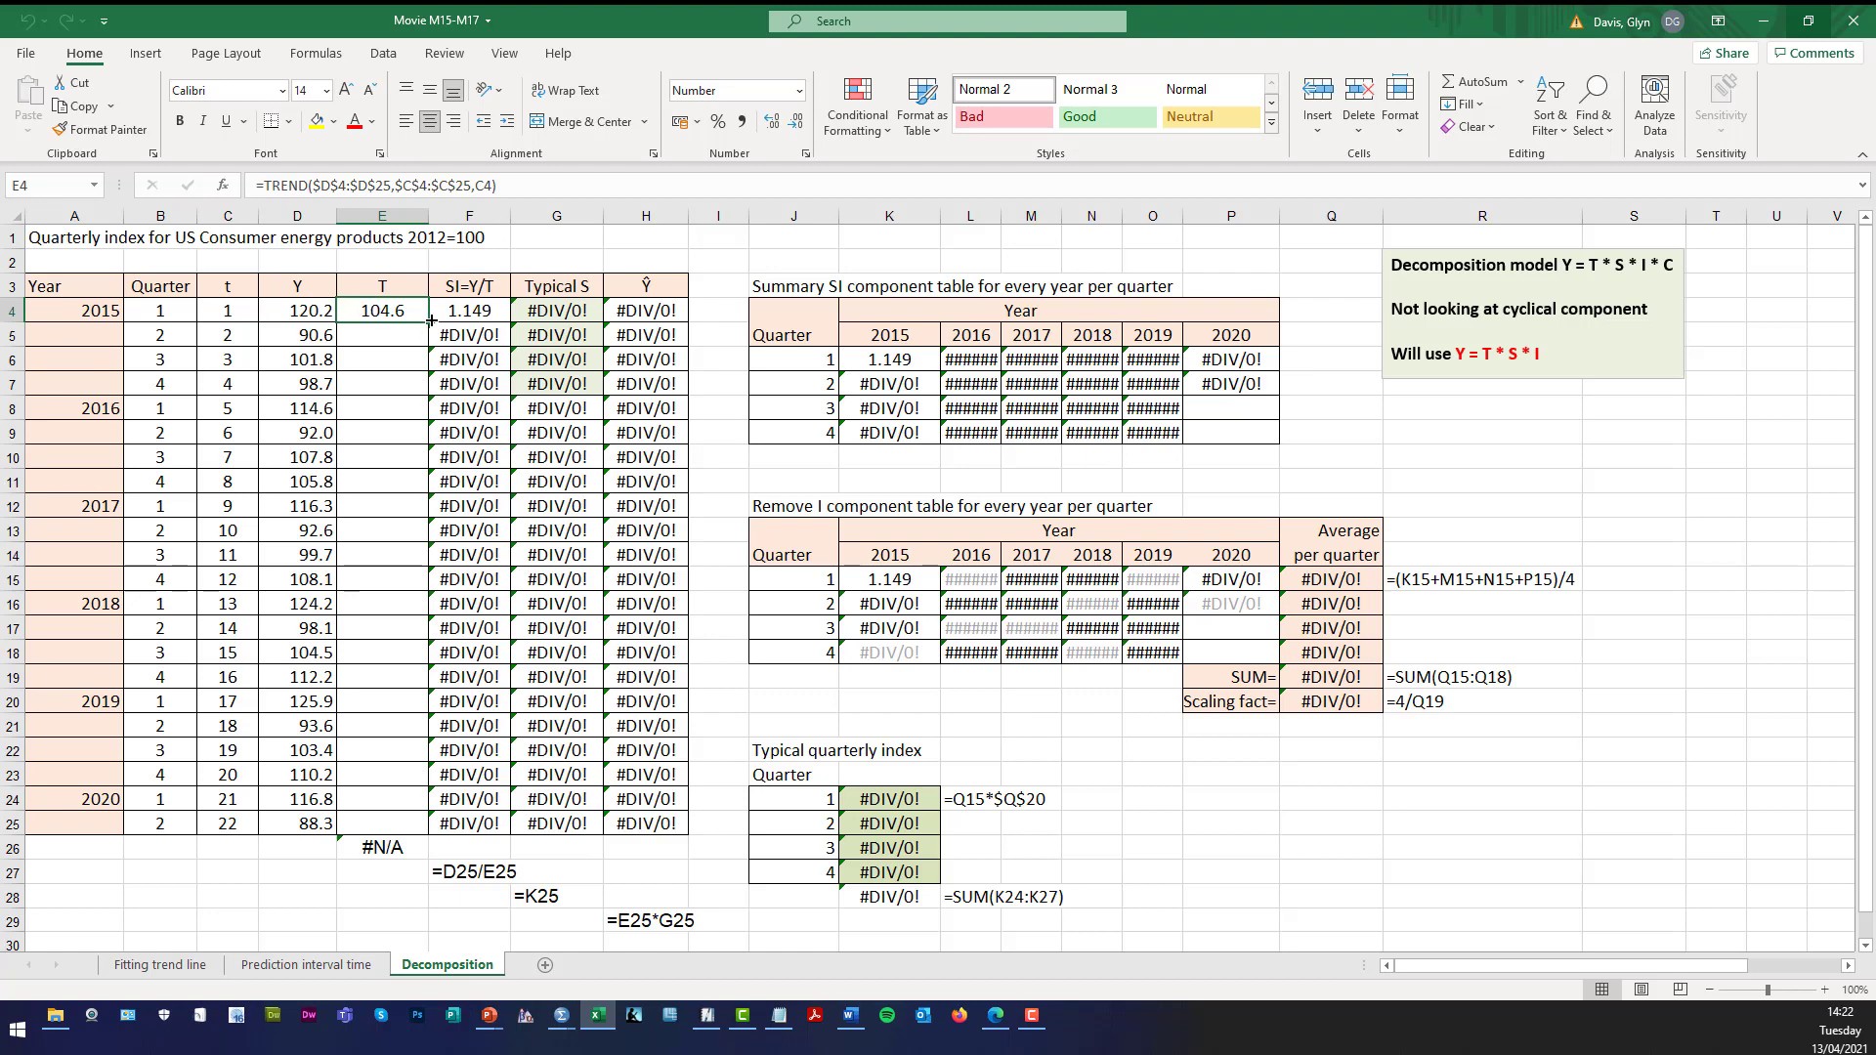
pyautogui.moveTo(430, 321); pyautogui.dragTo(430, 828)
pyautogui.click(235, 892)
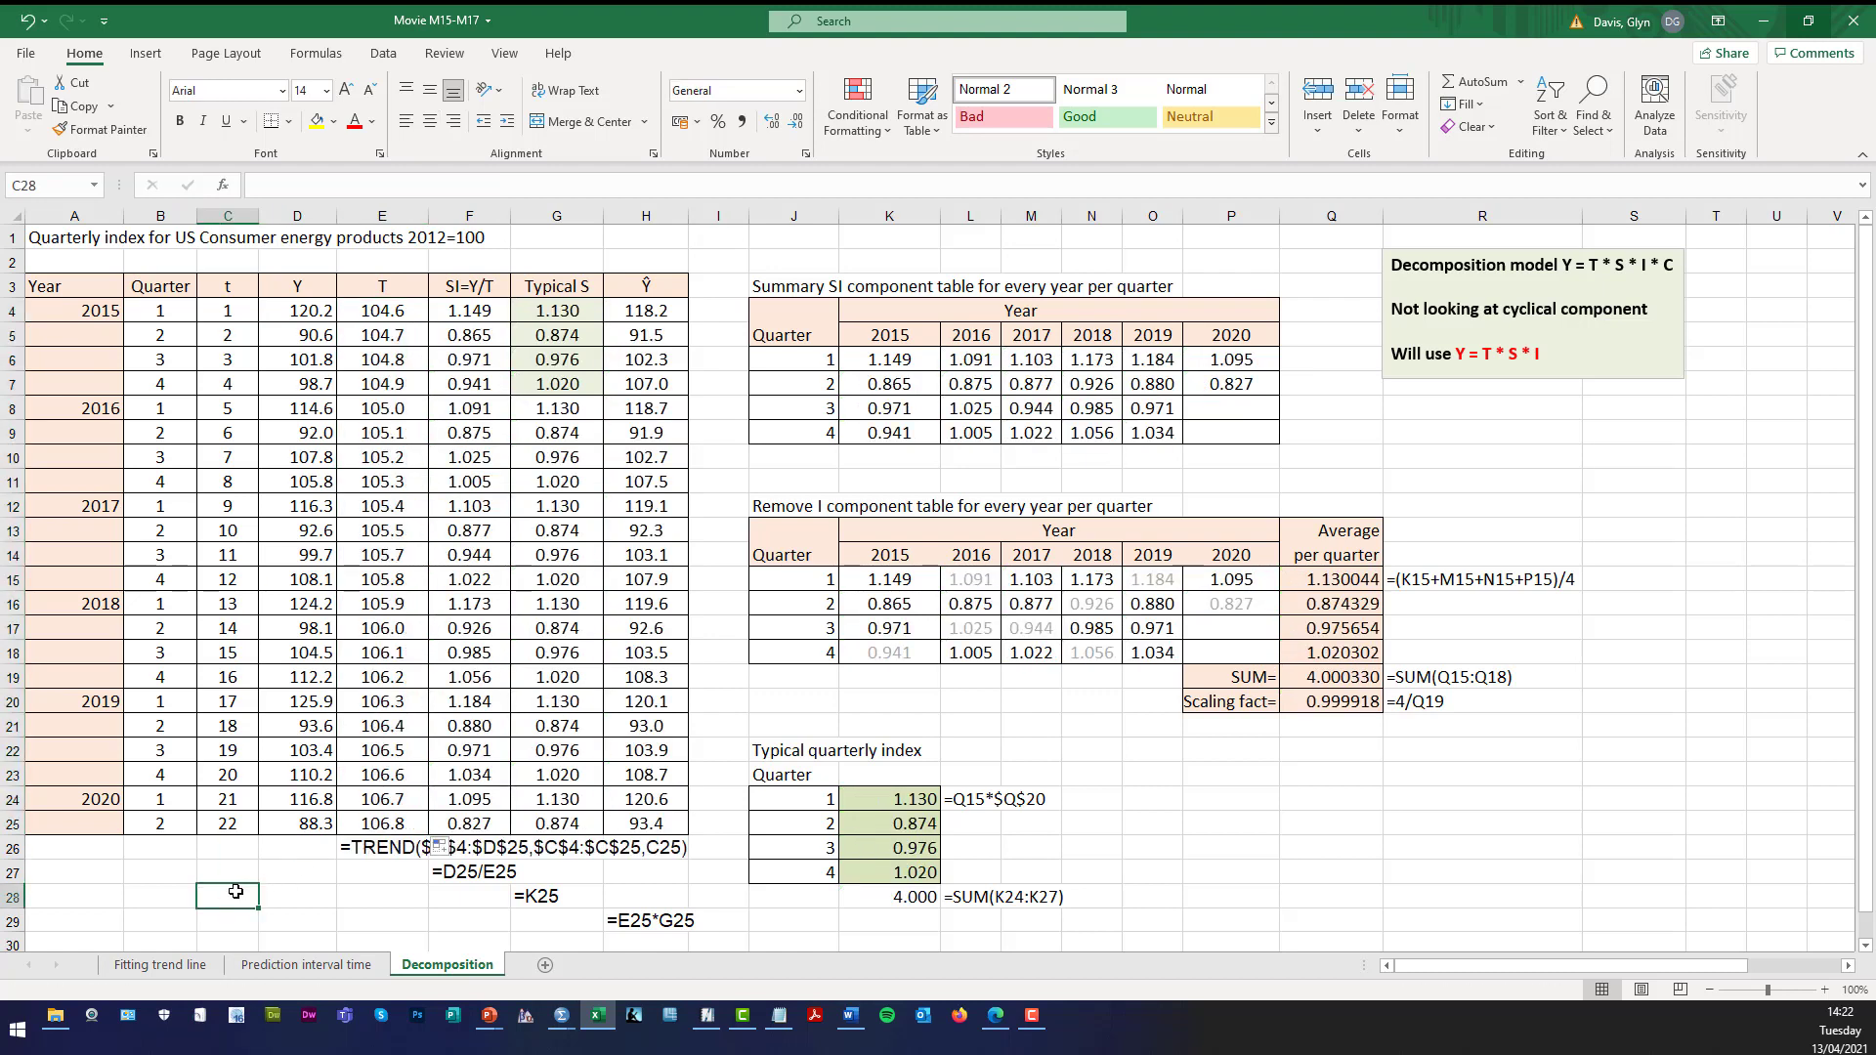
# Recheck the year, t, Y and TREND formula cells in row 4.
pyautogui.click(109, 312)
pyautogui.click(146, 310)
pyautogui.click(228, 309)
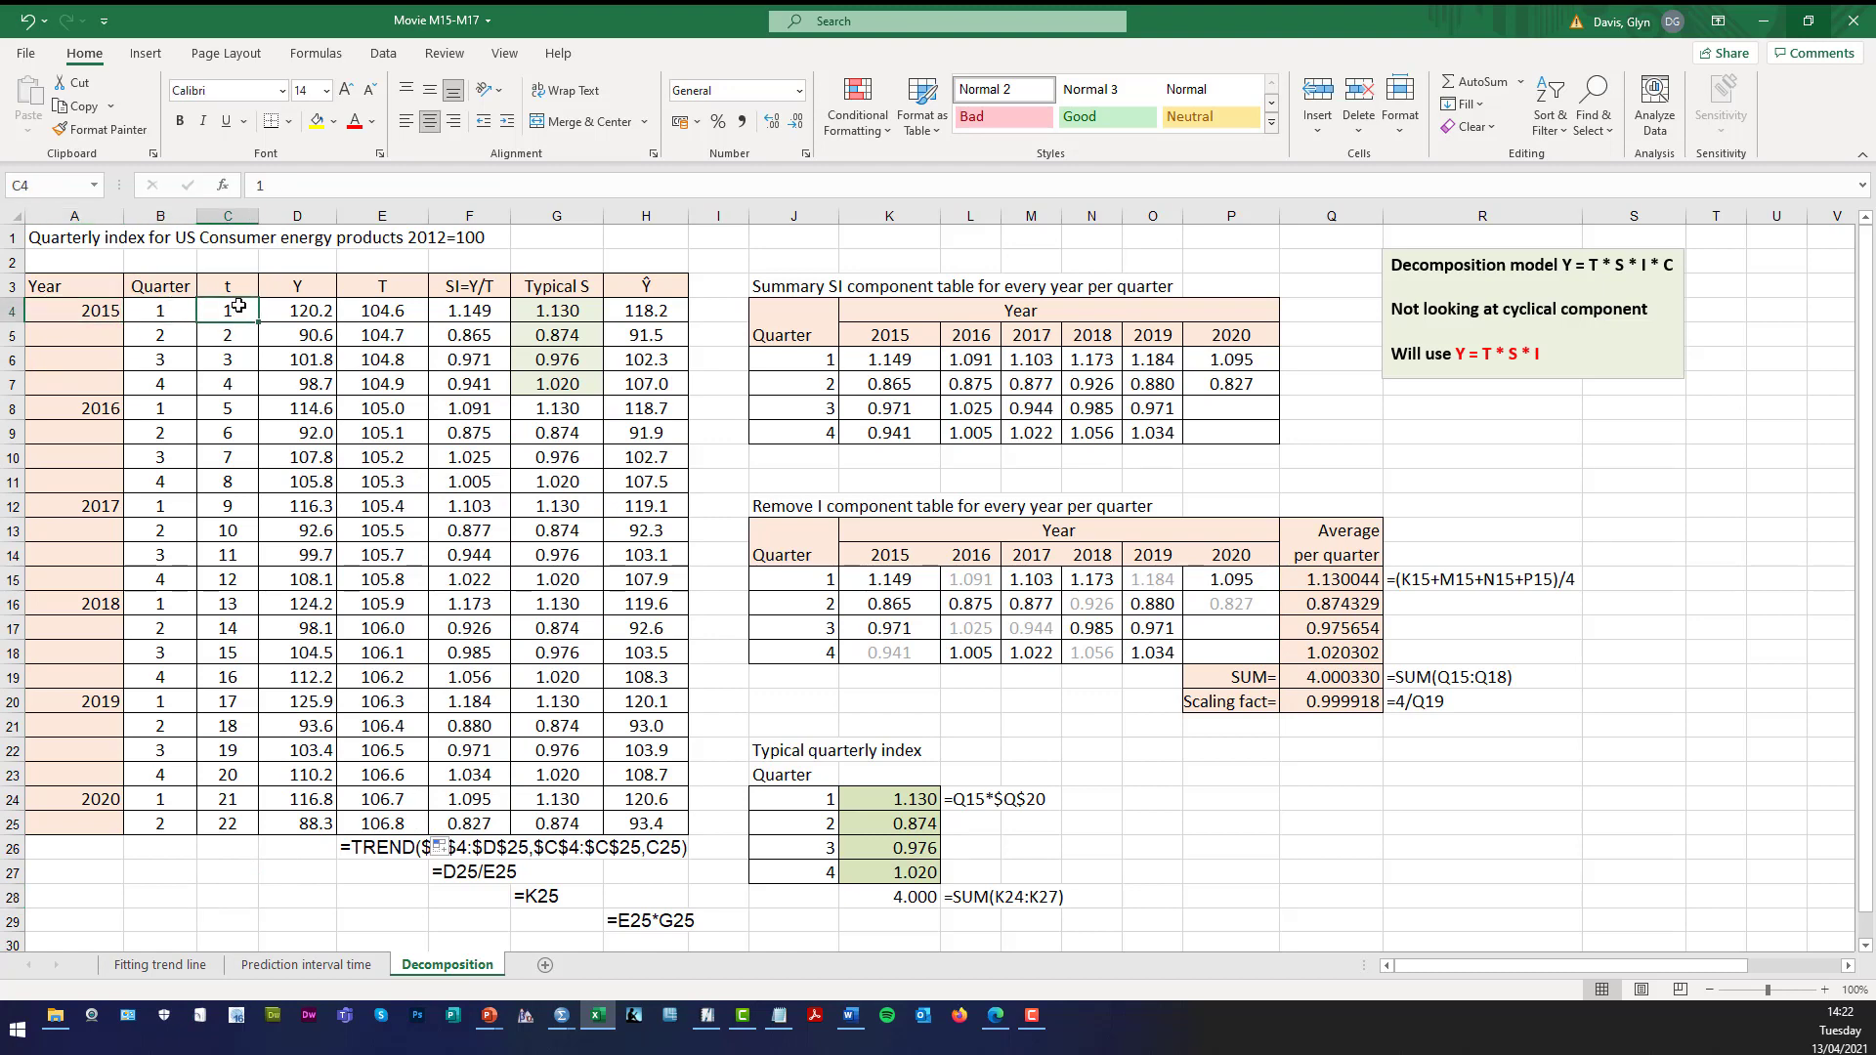
pyautogui.click(294, 309)
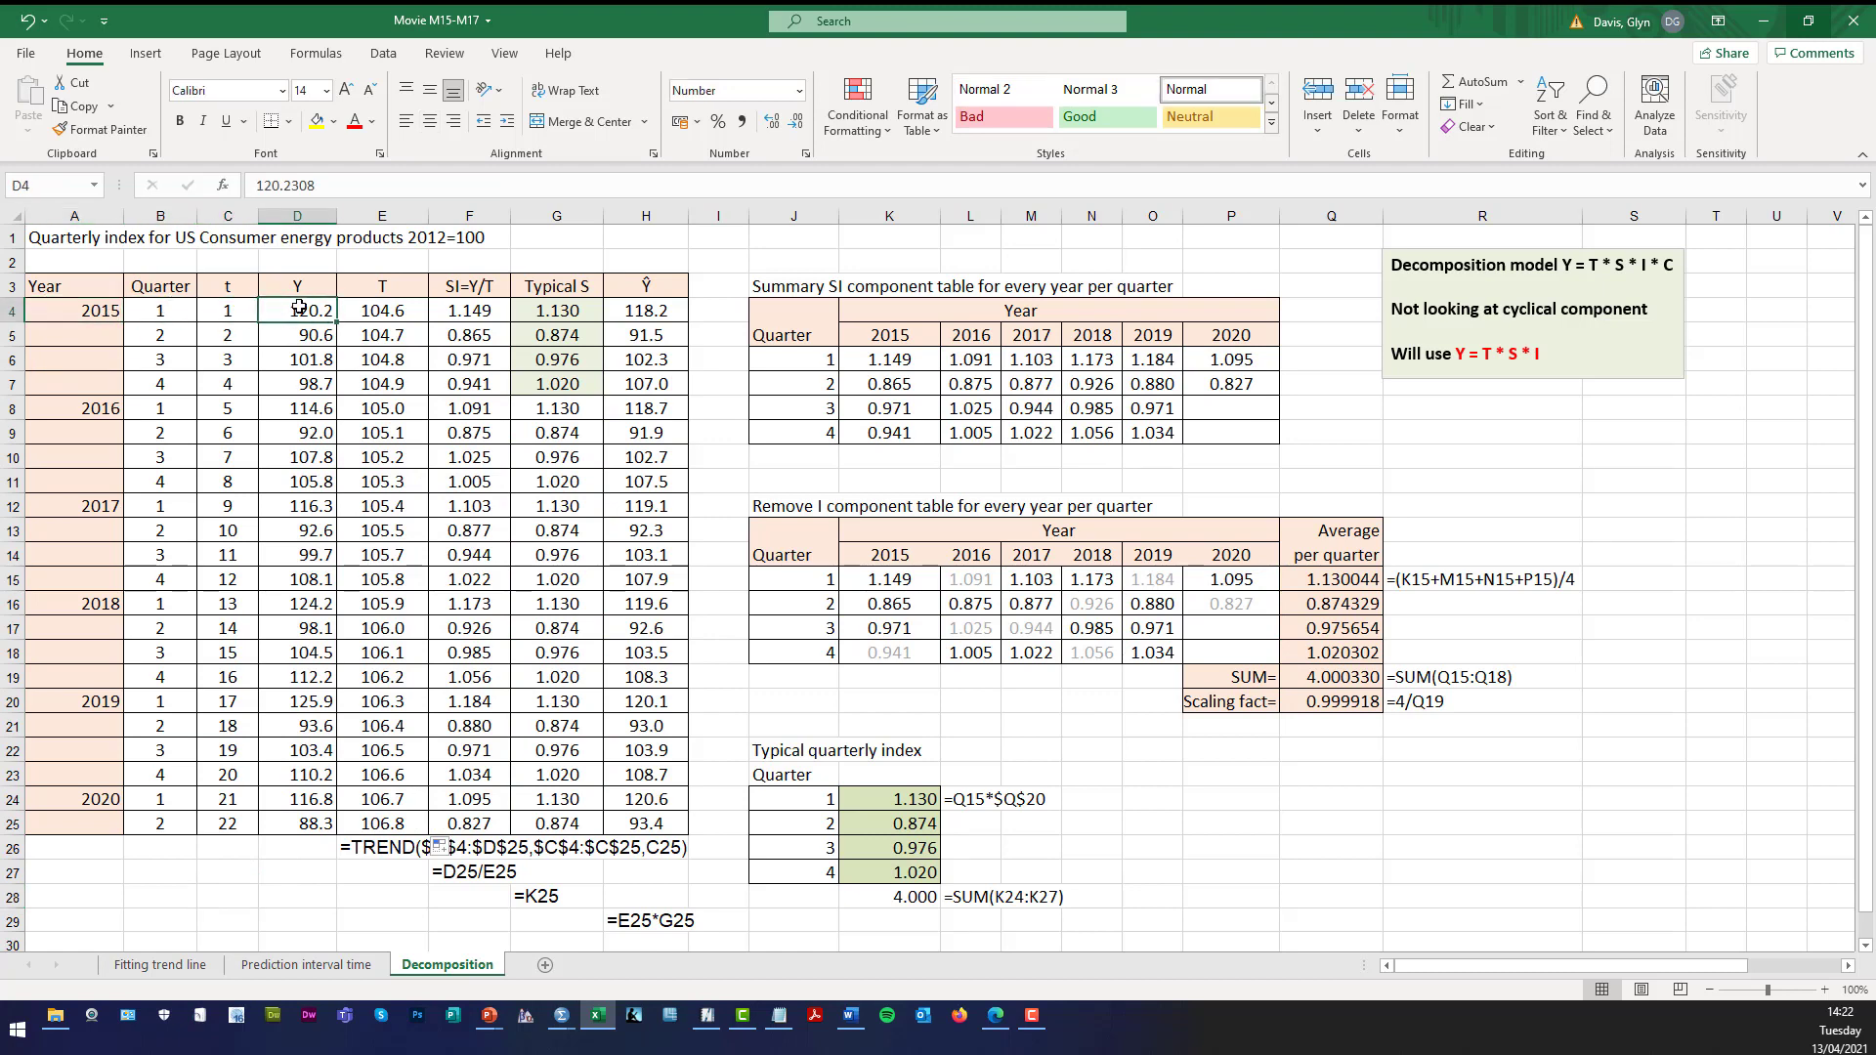
pyautogui.click(421, 310)
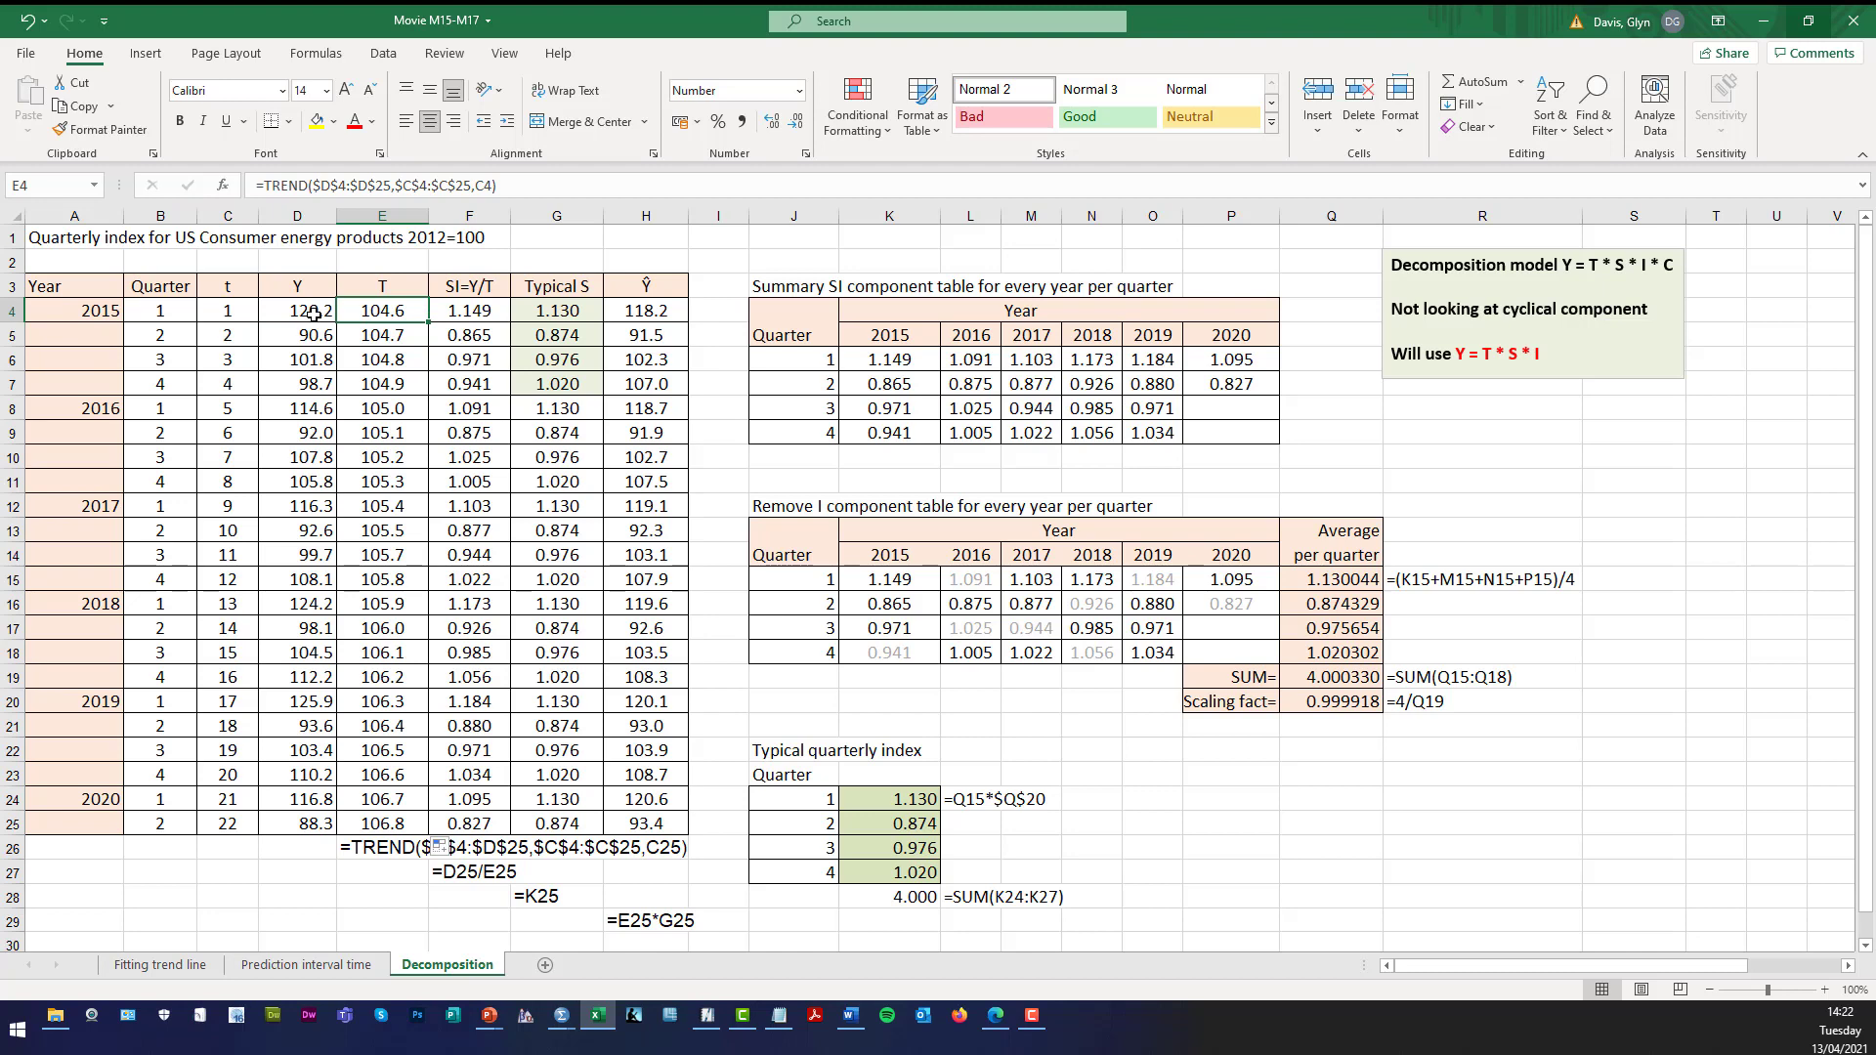
# Verify the filled-down TREND formula in E24 against t value 21 and its Y value.
pyautogui.click(103, 802)
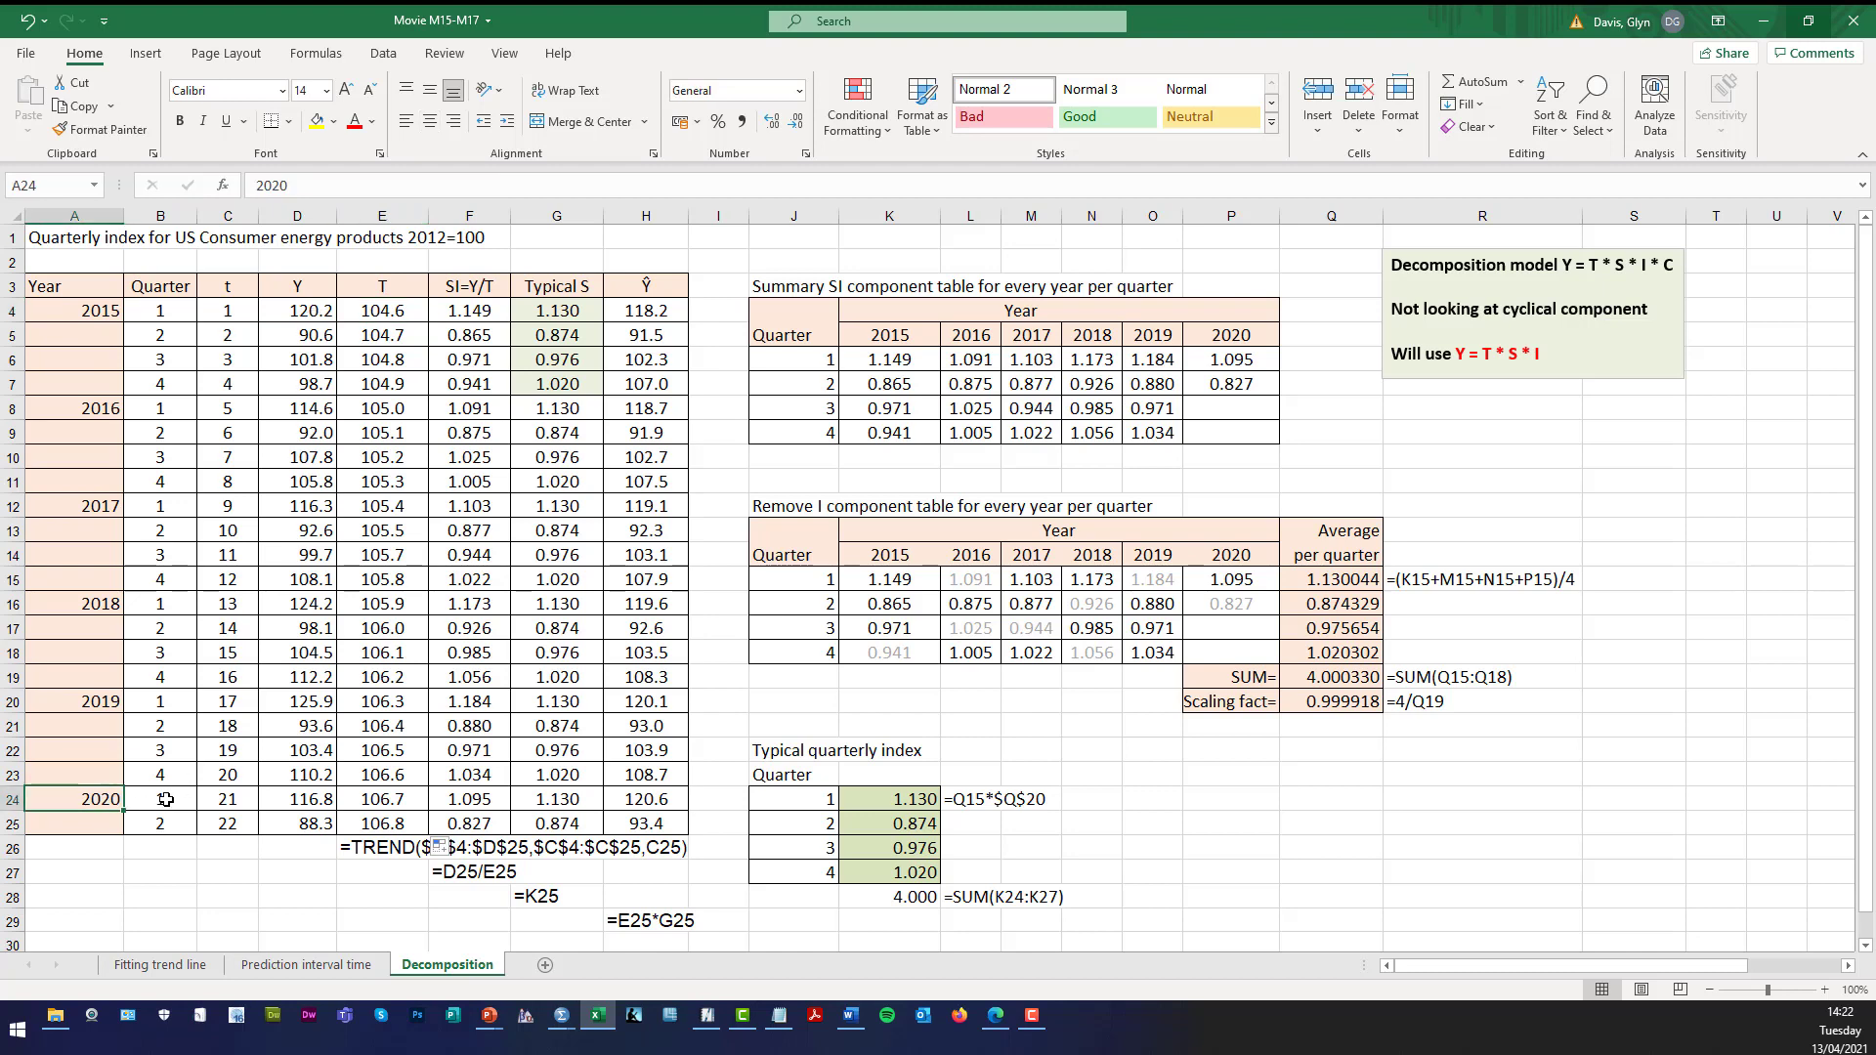
pyautogui.press('Right')
pyautogui.click(234, 801)
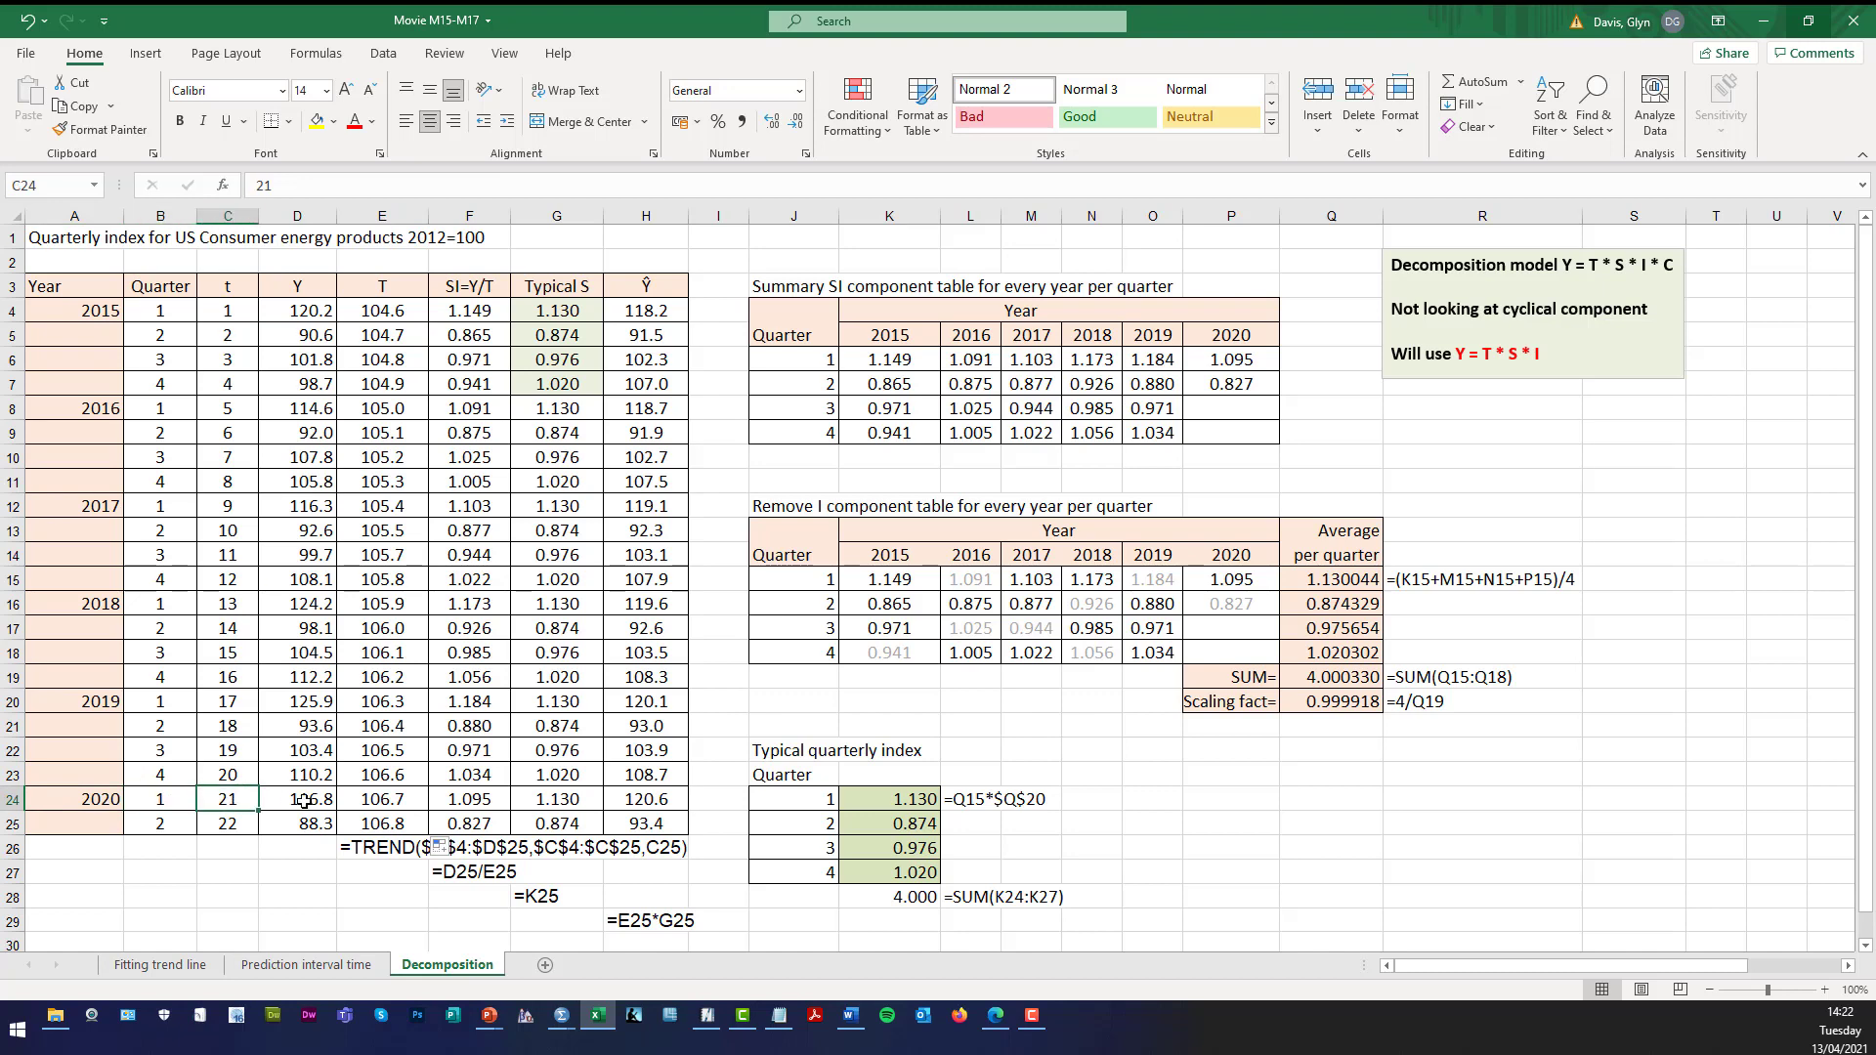
pyautogui.click(304, 801)
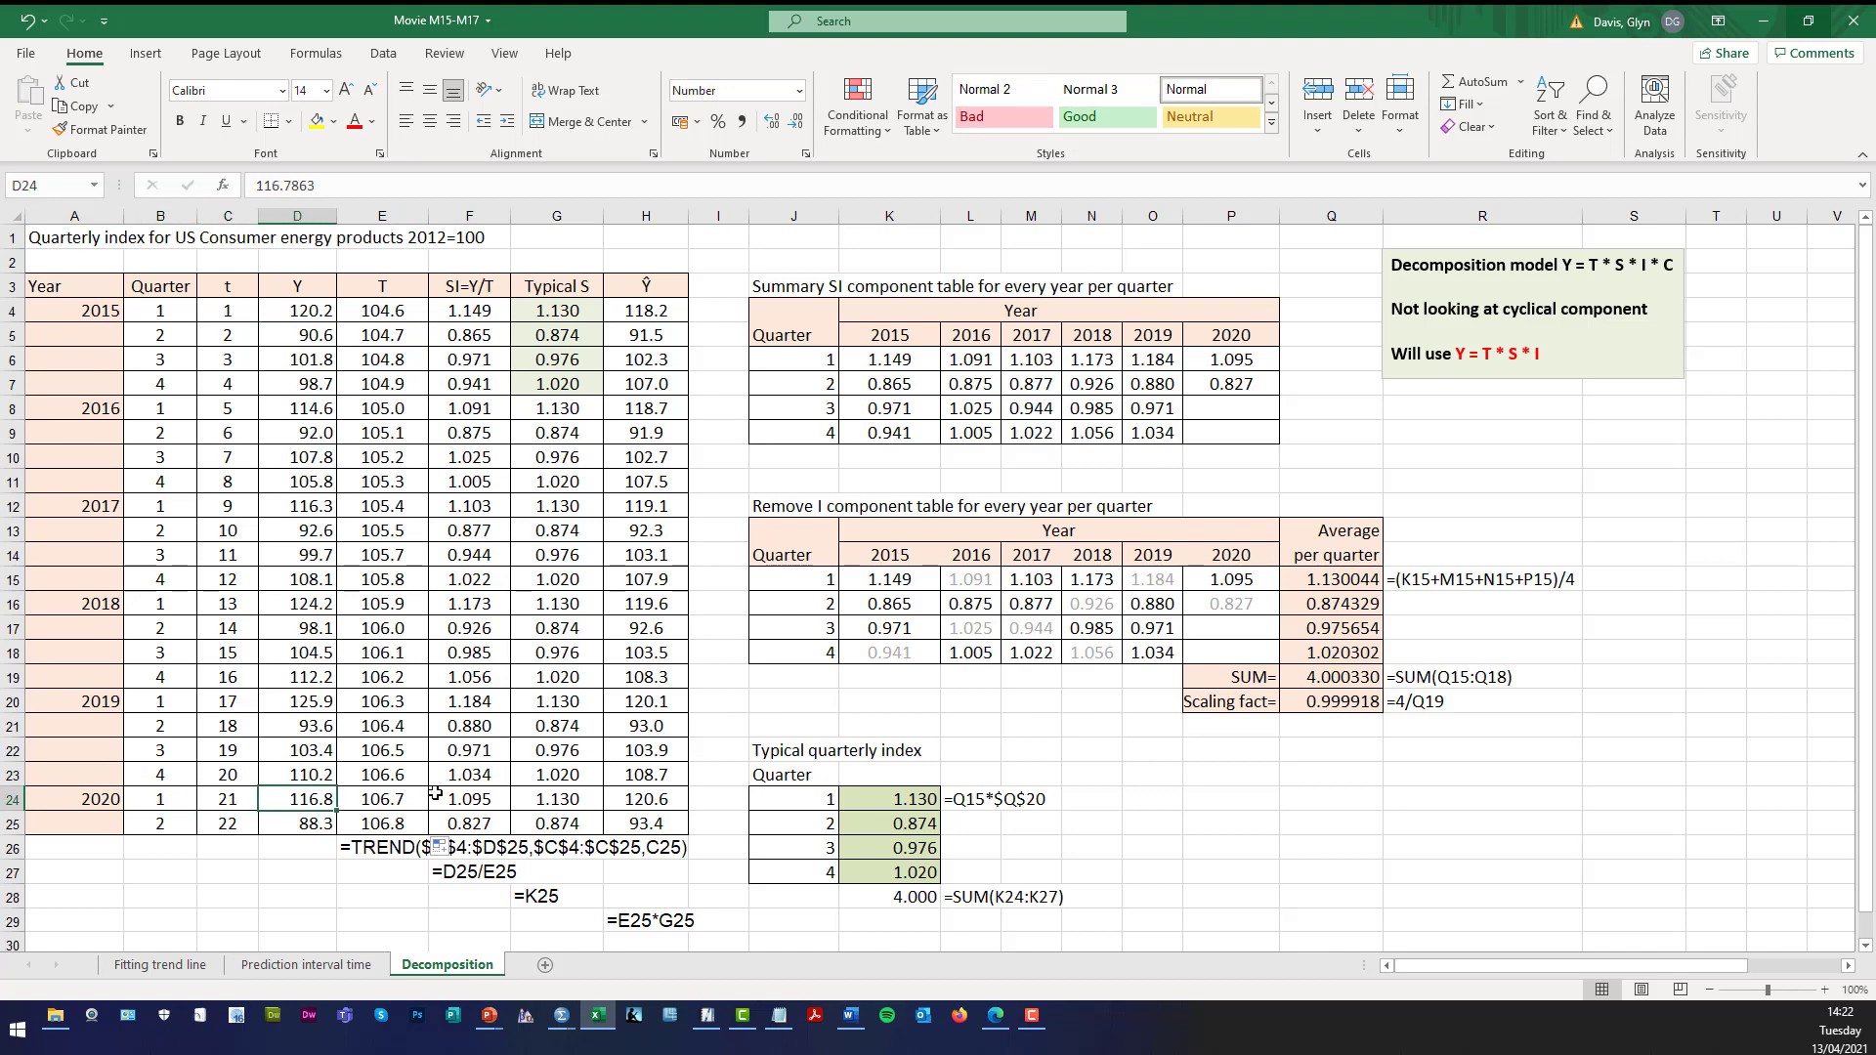
pyautogui.click(414, 796)
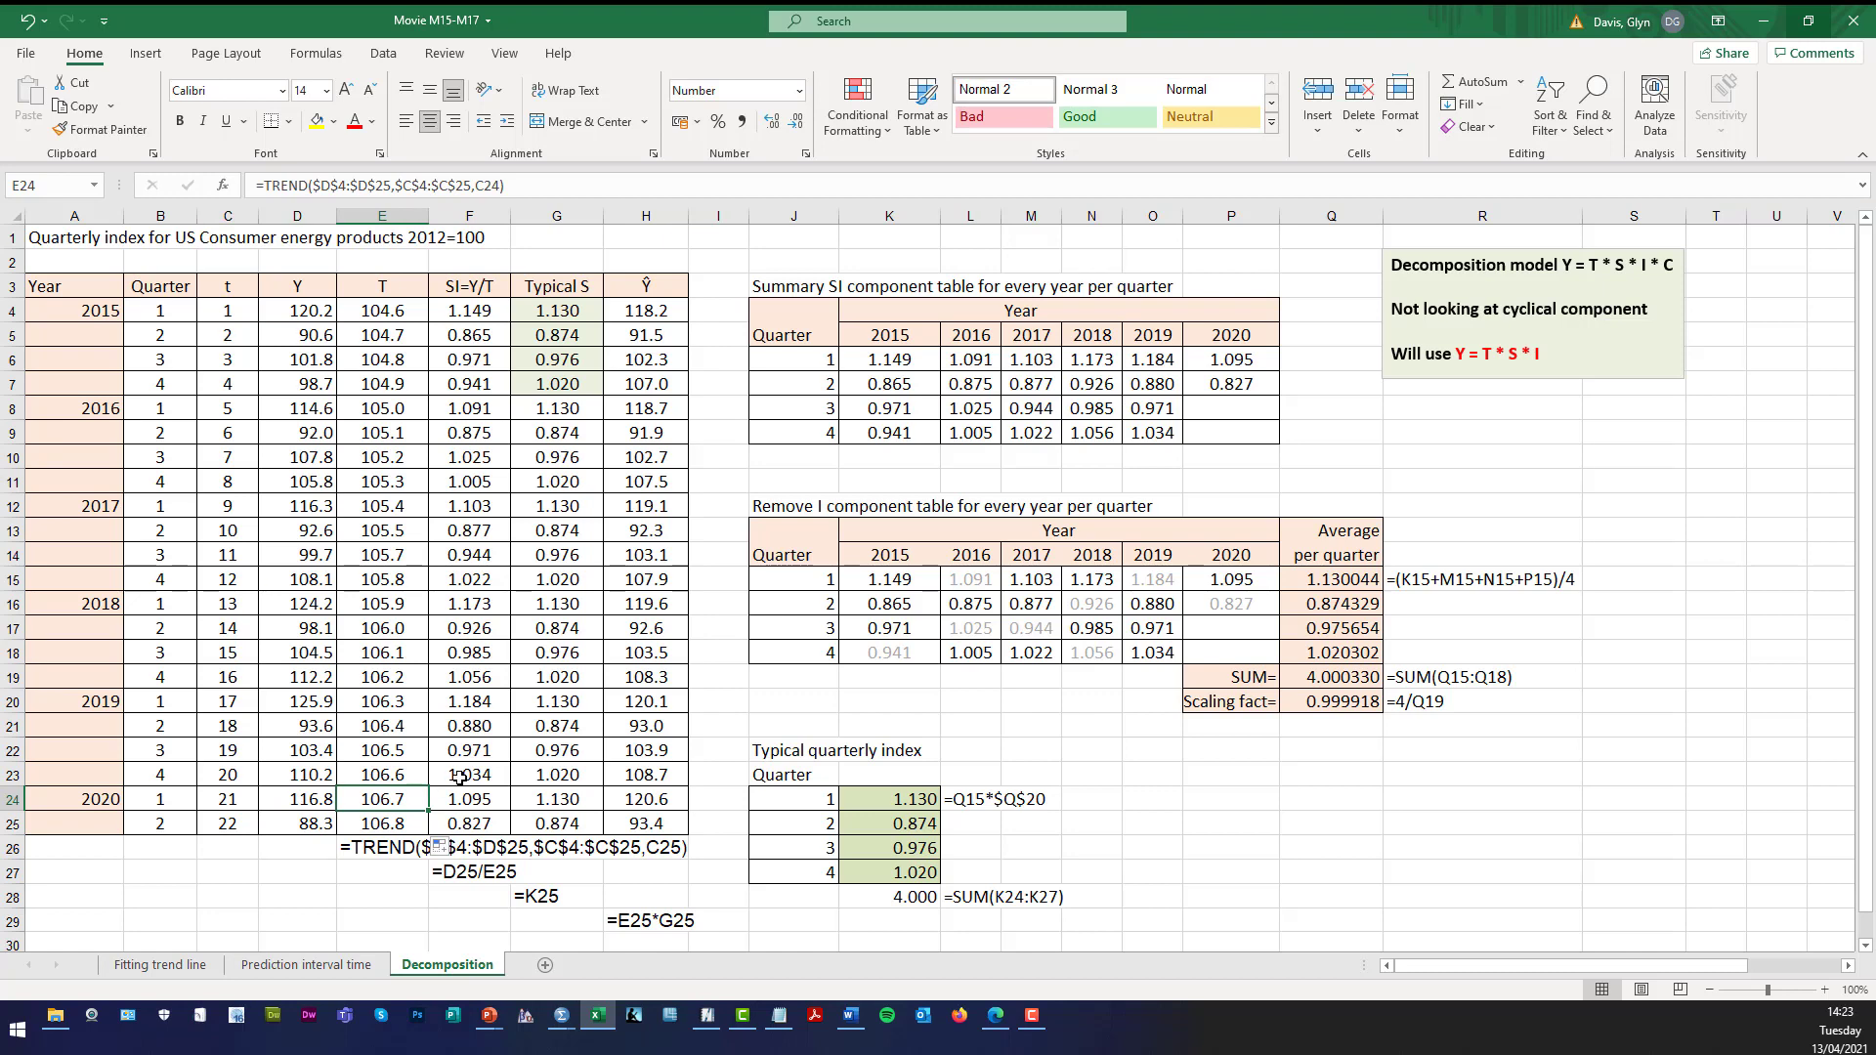
pyautogui.click(416, 321)
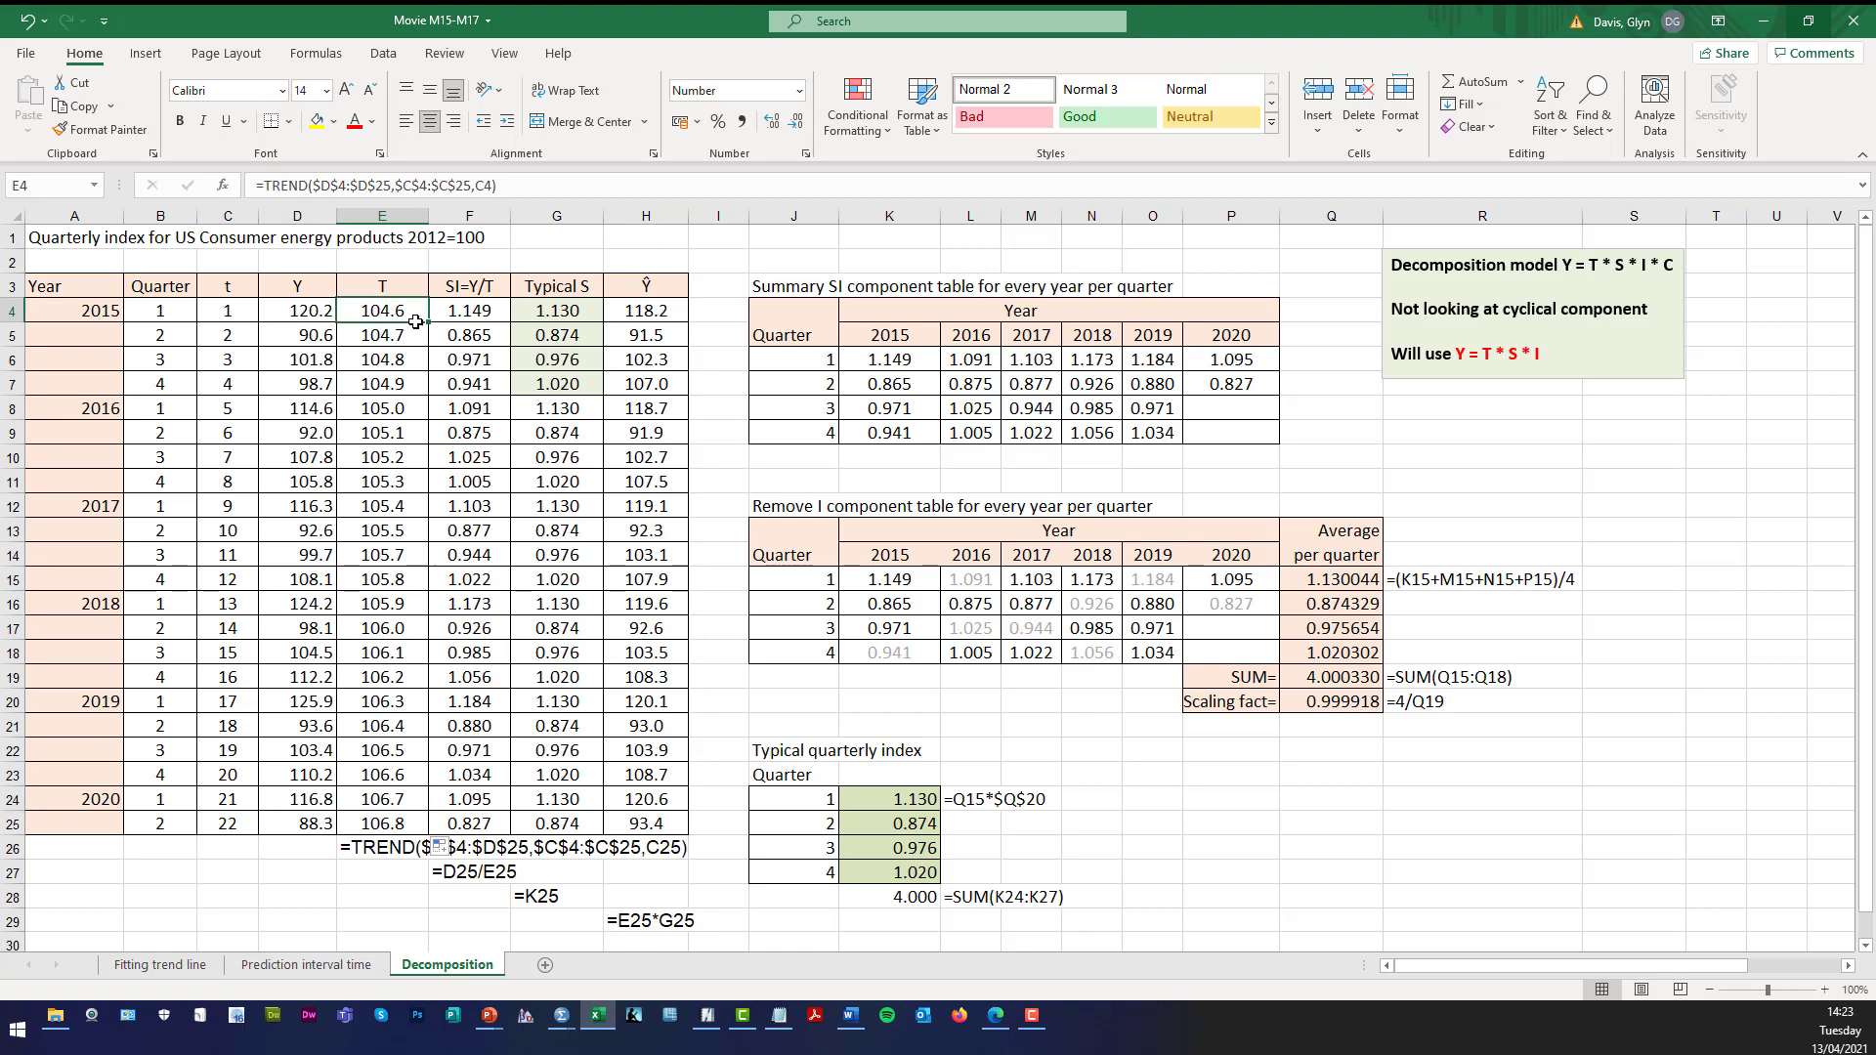
pyautogui.keyDown('shift'); pyautogui.click(402, 828); pyautogui.keyUp('shift')
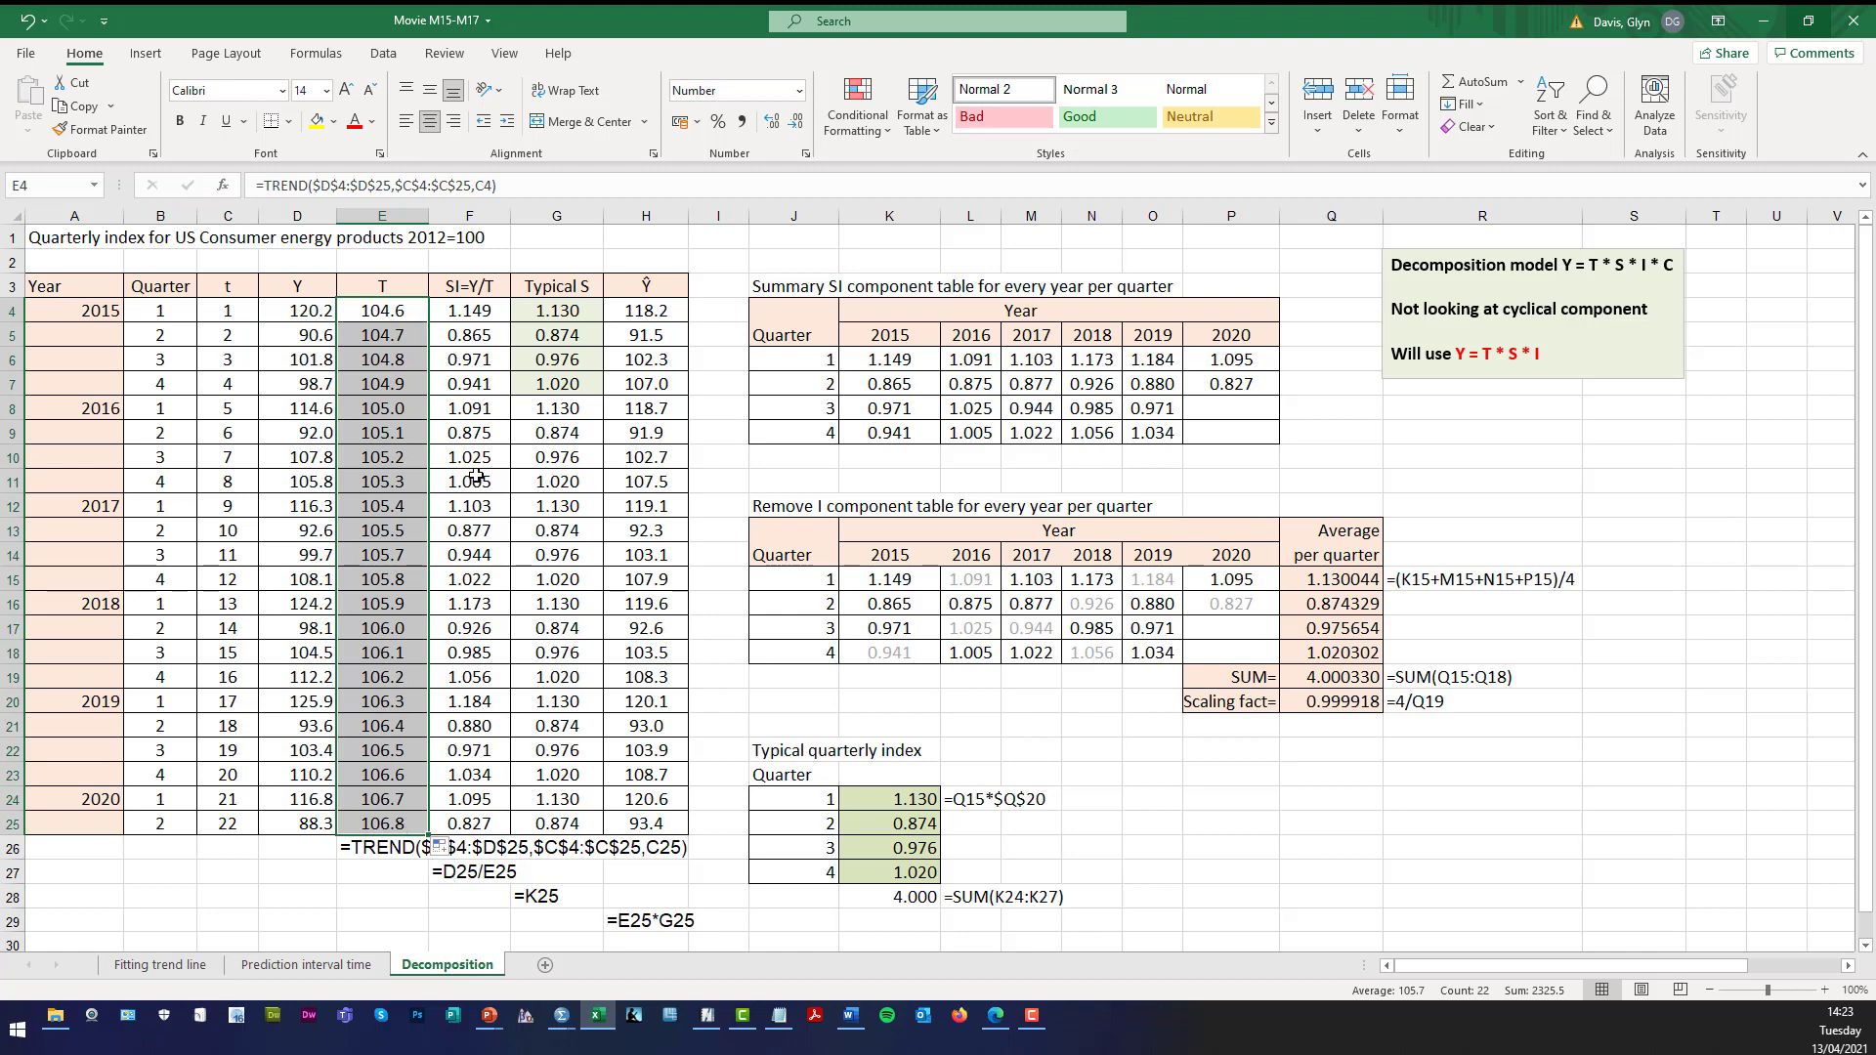
pyautogui.click(480, 313)
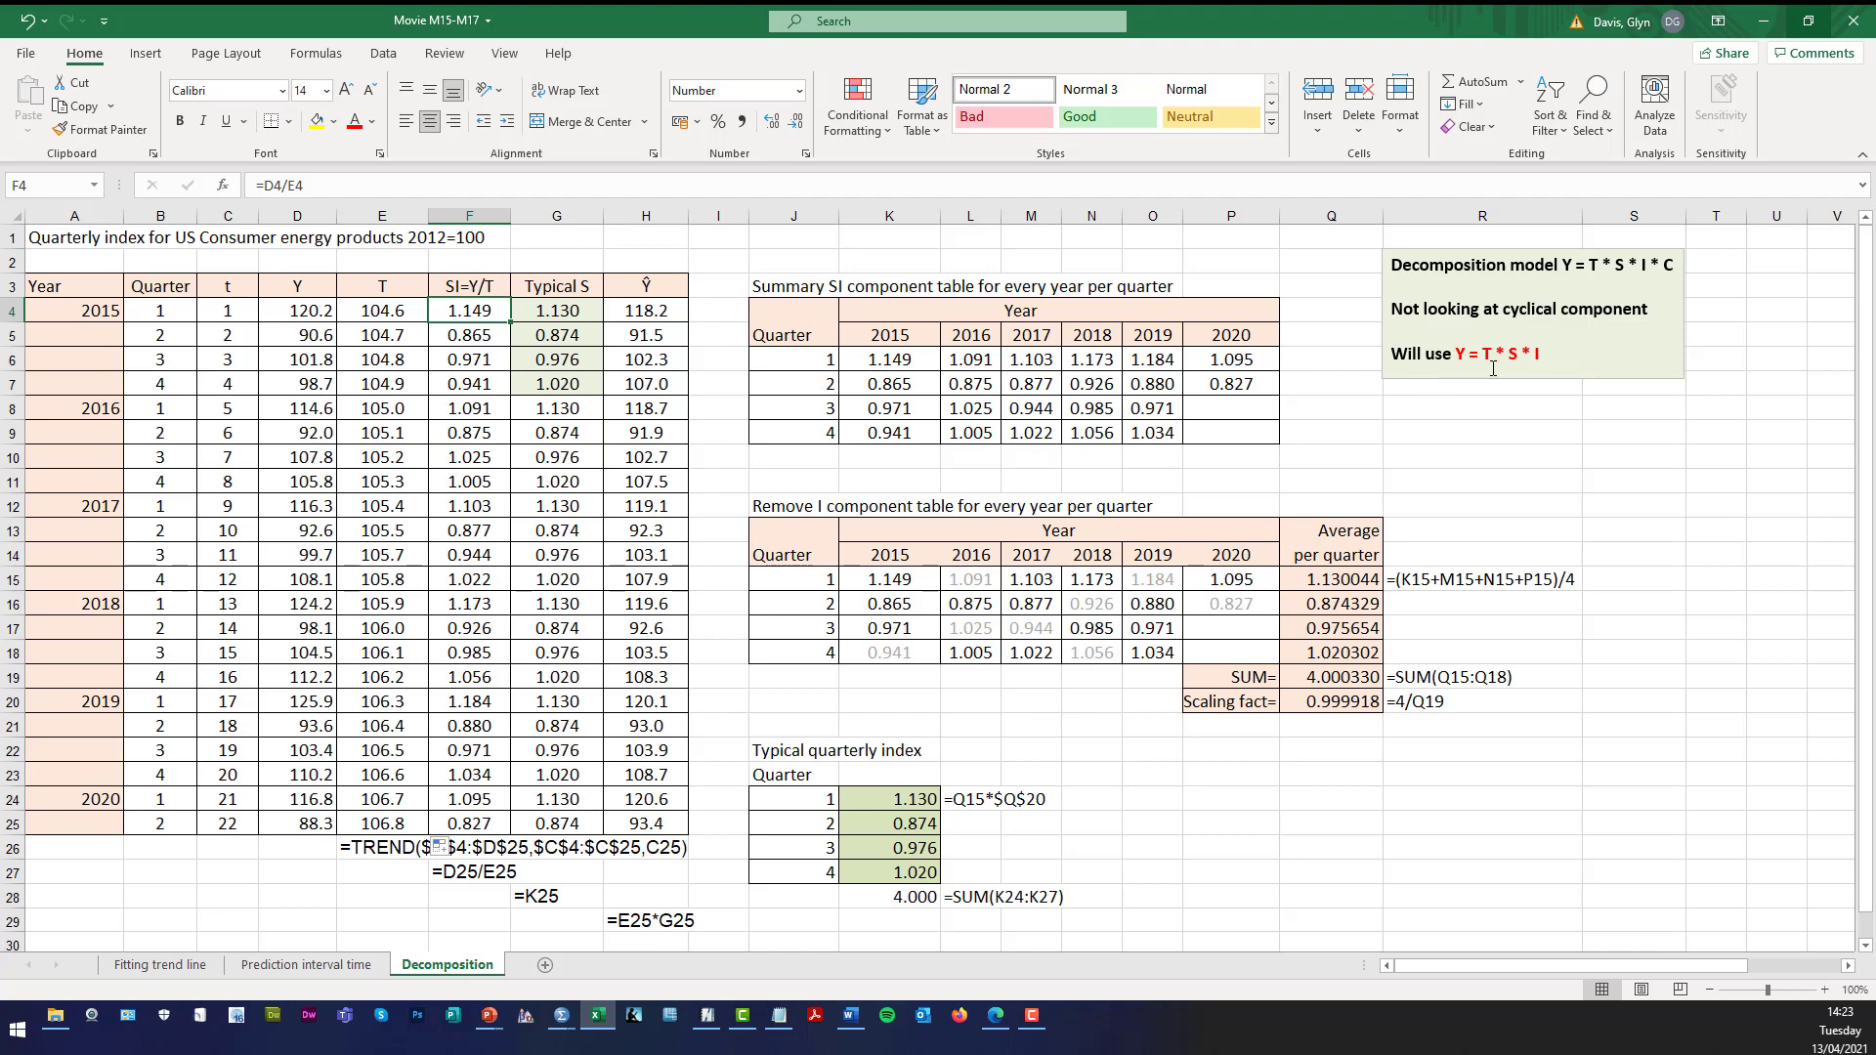
pyautogui.click(496, 276)
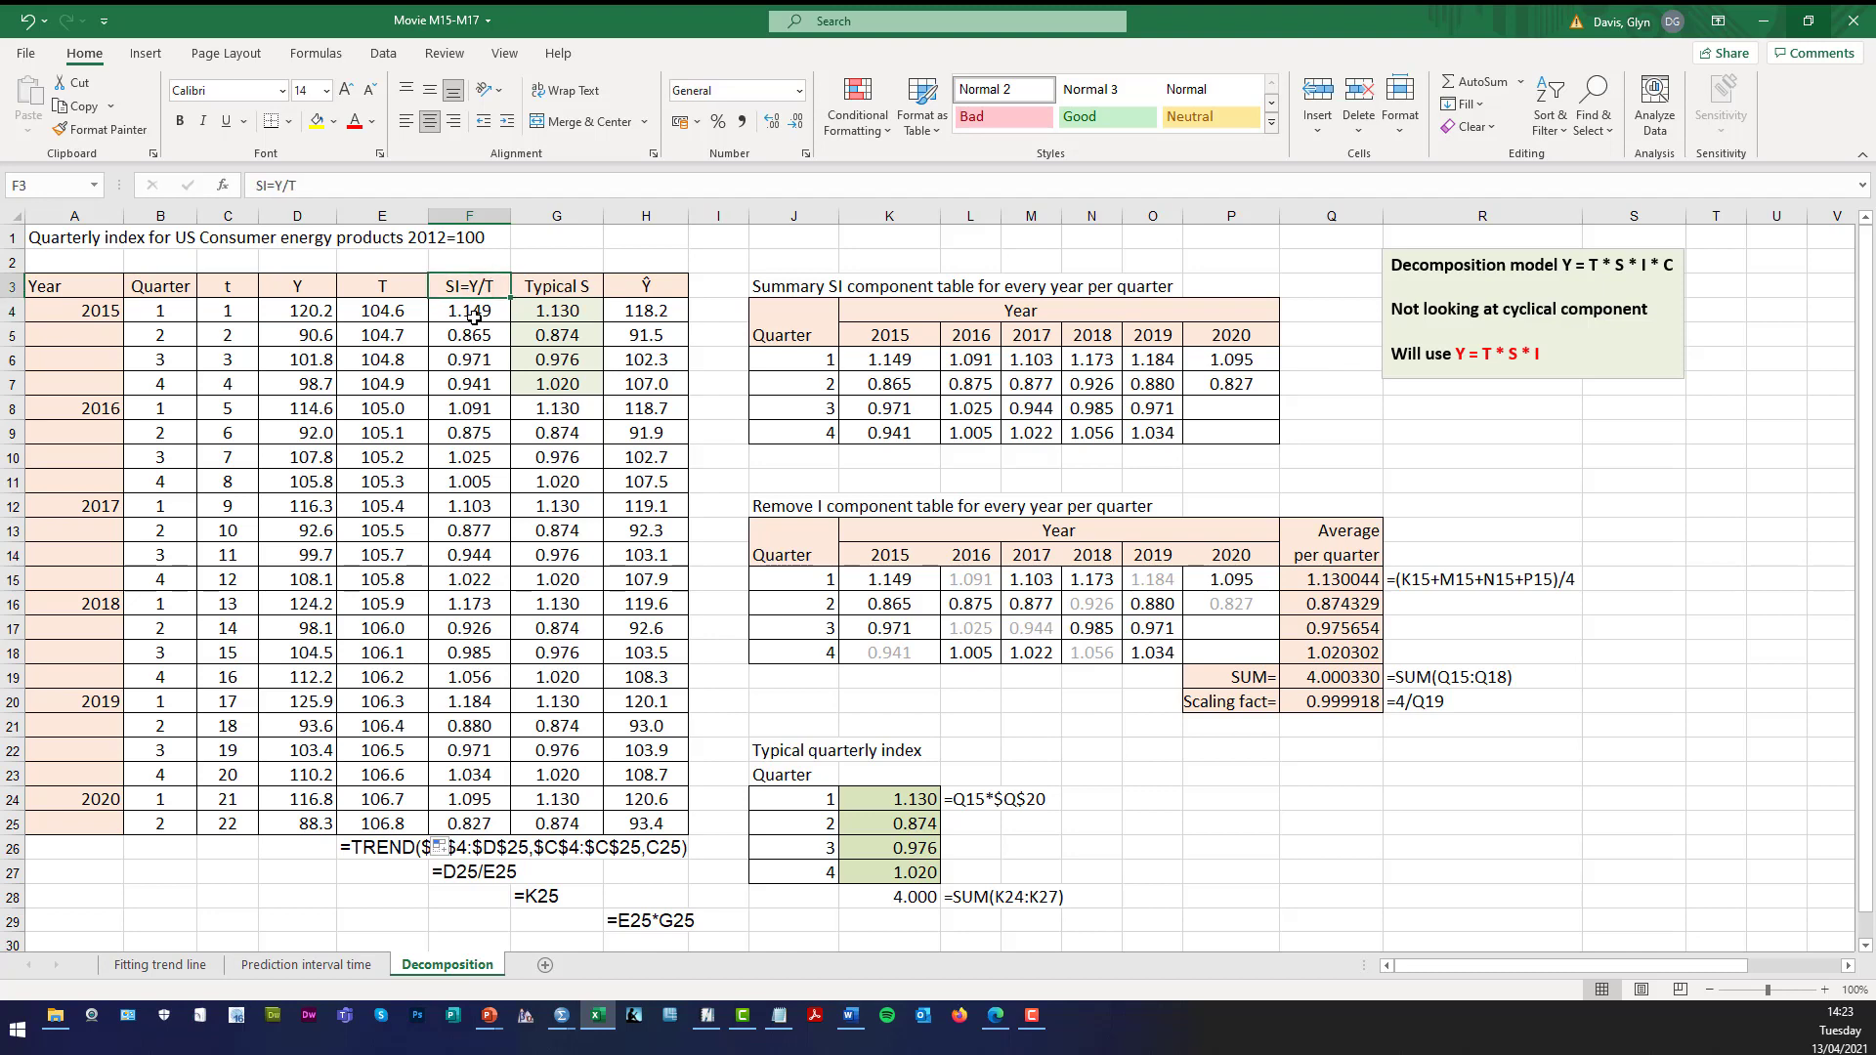
pyautogui.click(308, 305)
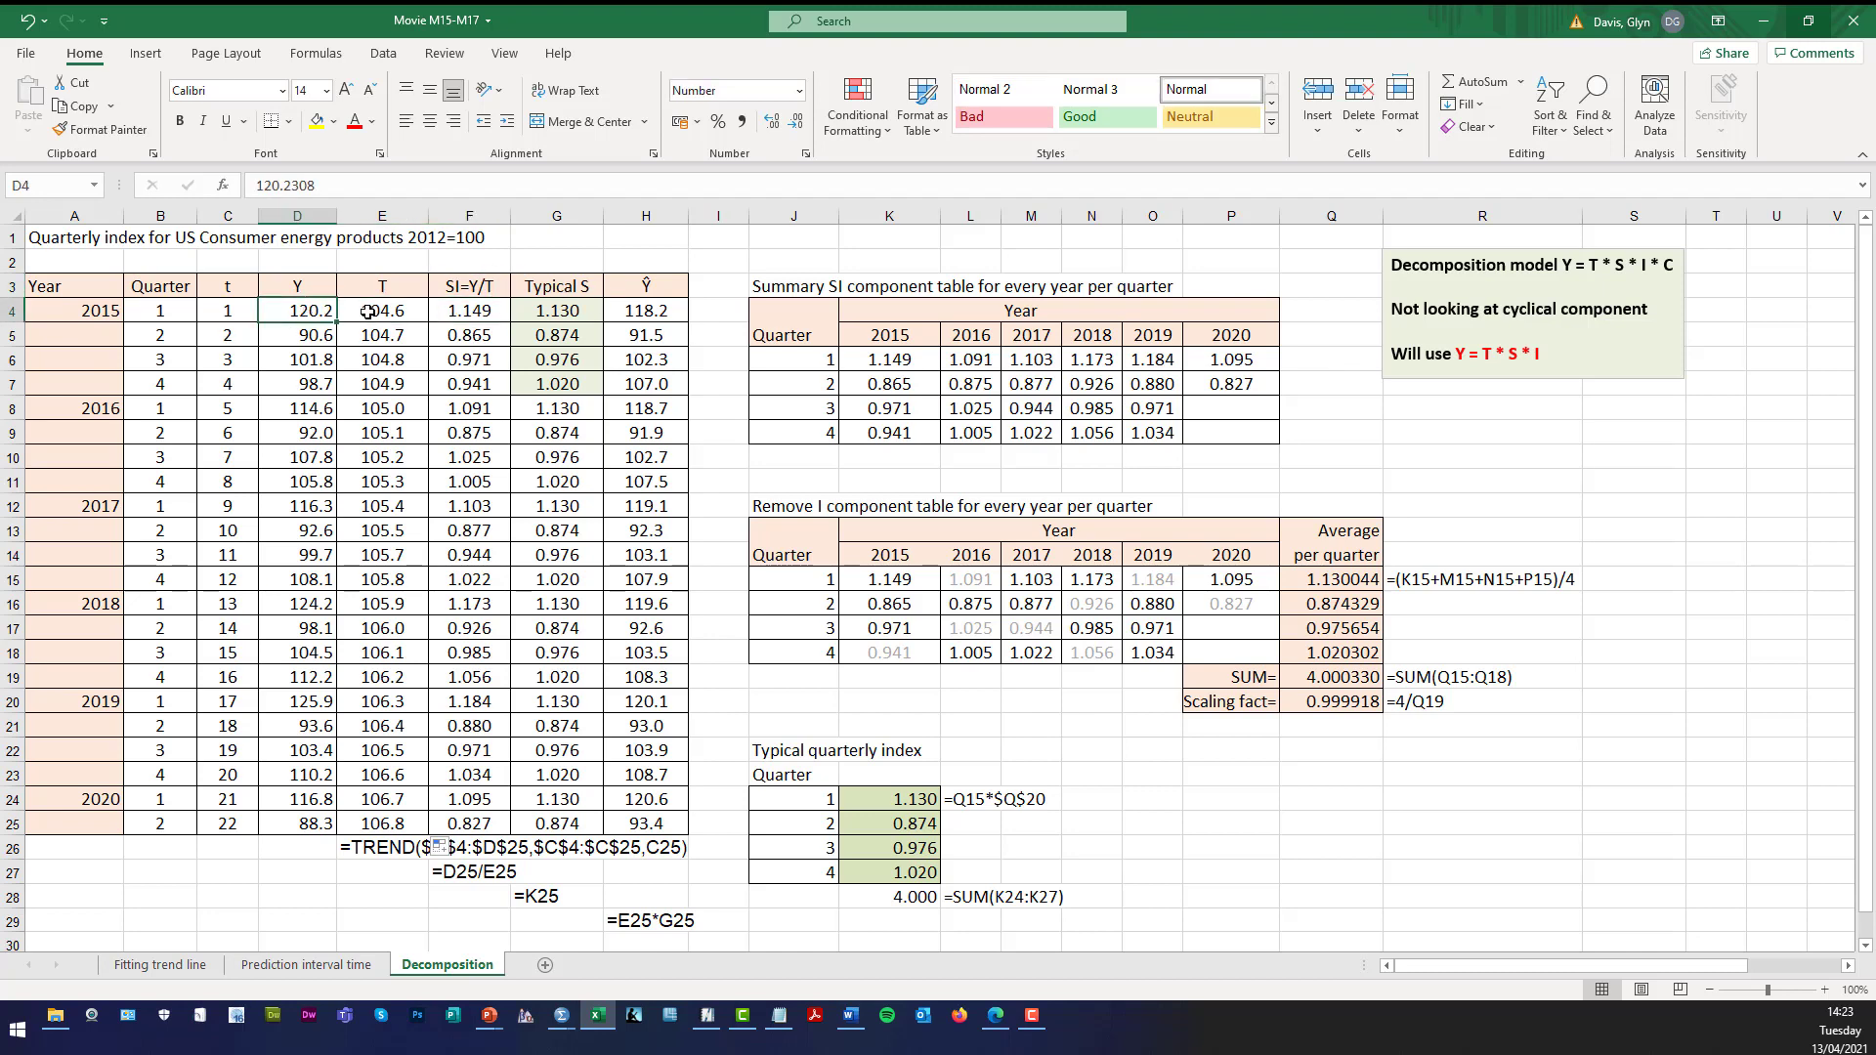
pyautogui.click(367, 311)
pyautogui.click(463, 315)
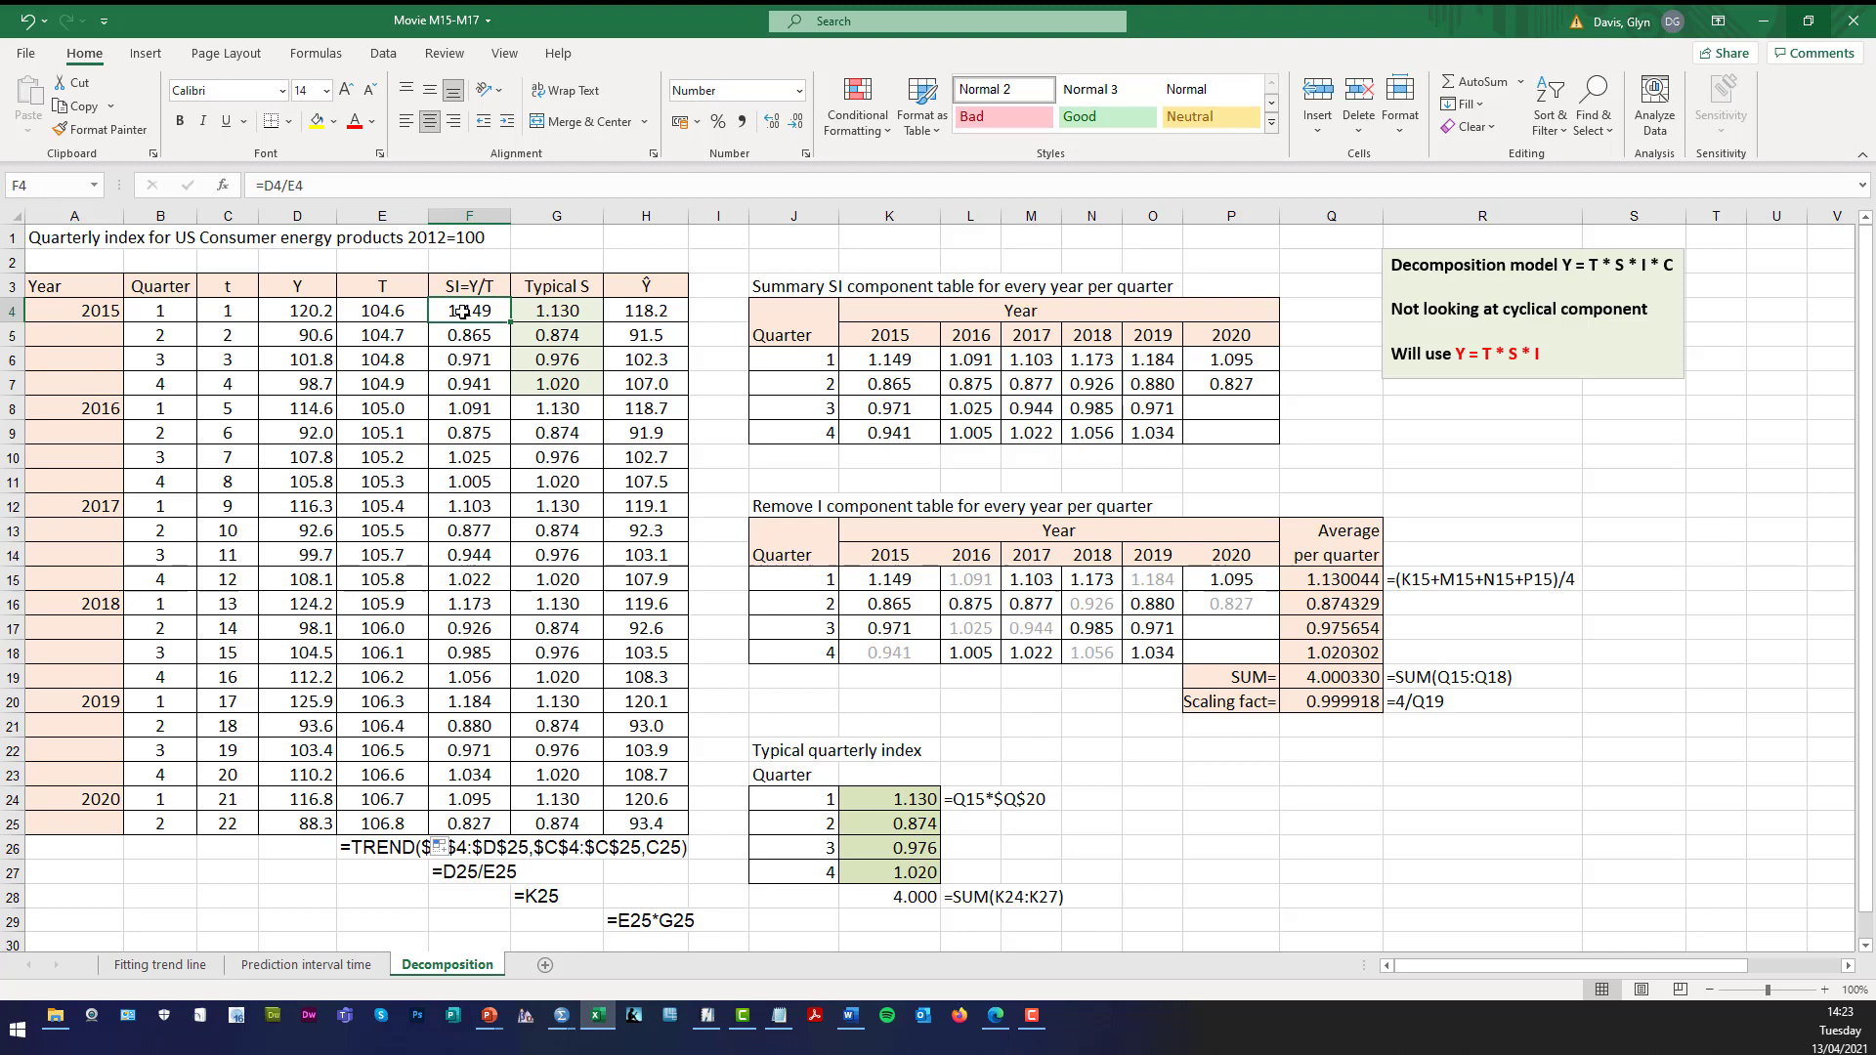
pyautogui.click(332, 335)
pyautogui.click(369, 338)
pyautogui.click(454, 340)
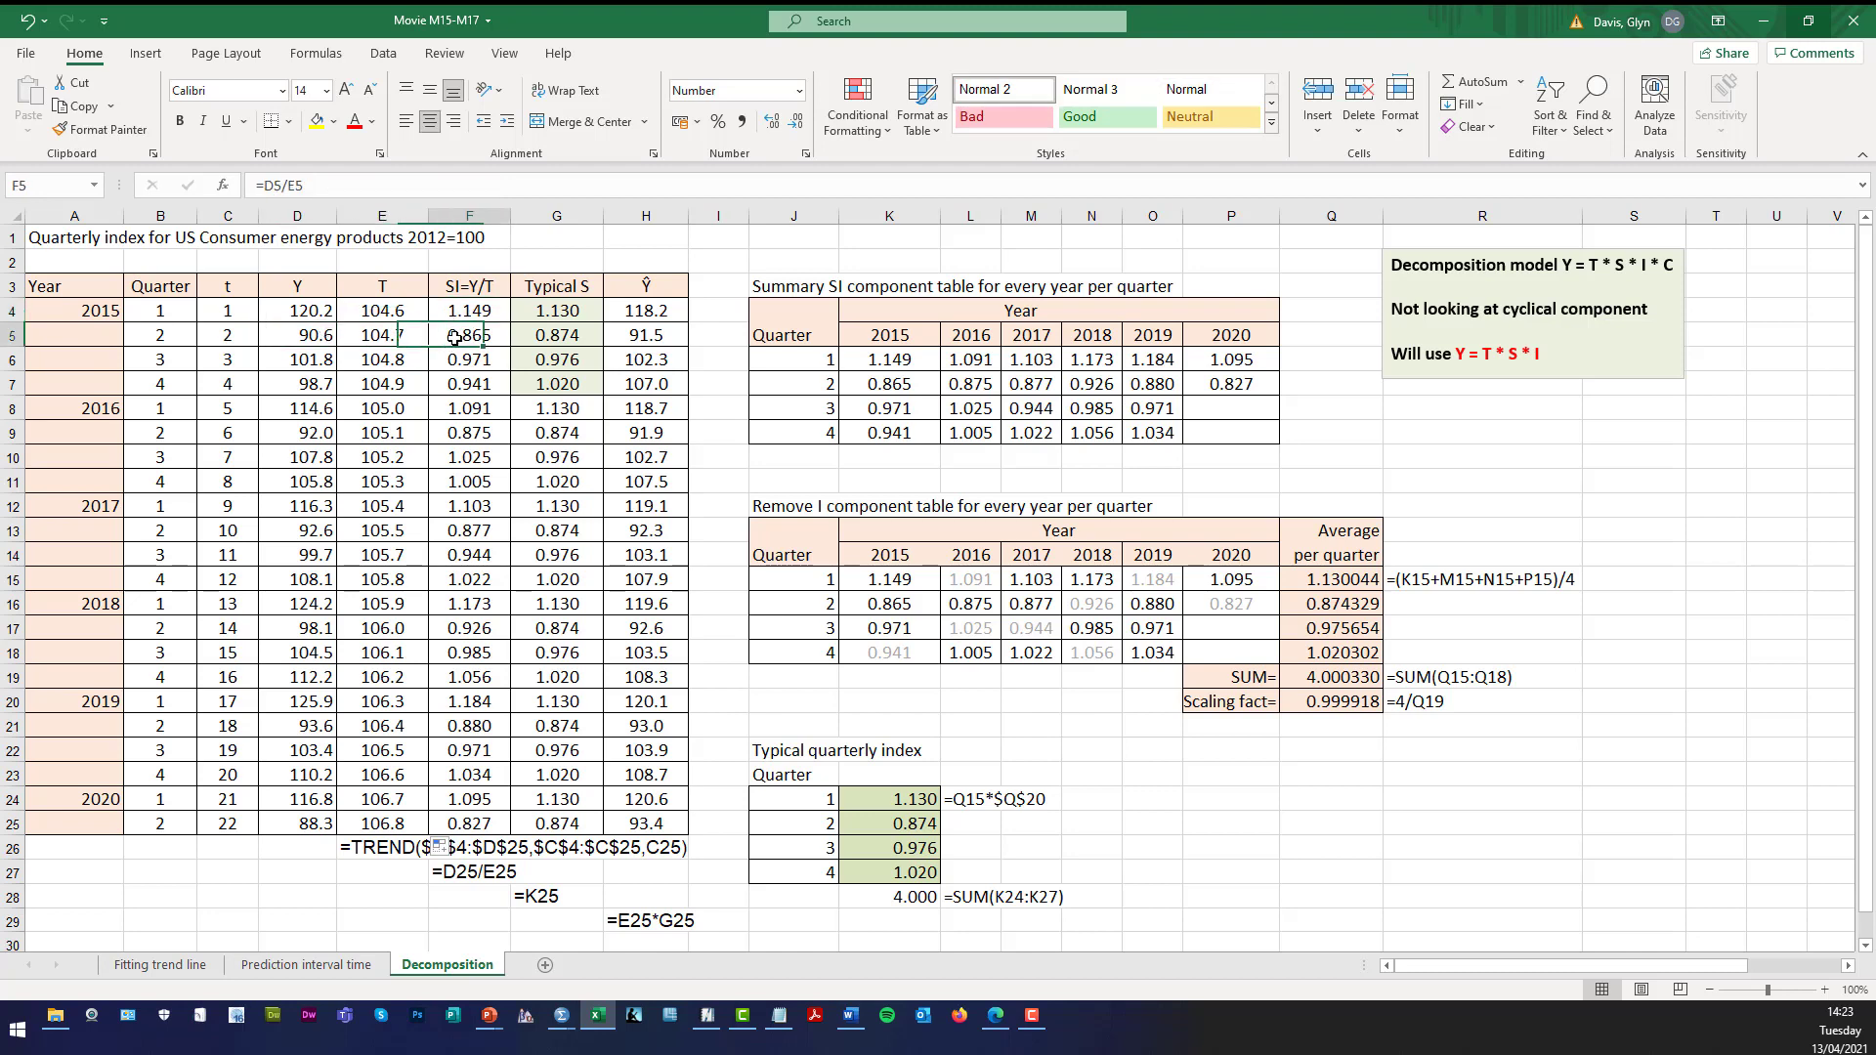
pyautogui.click(482, 307)
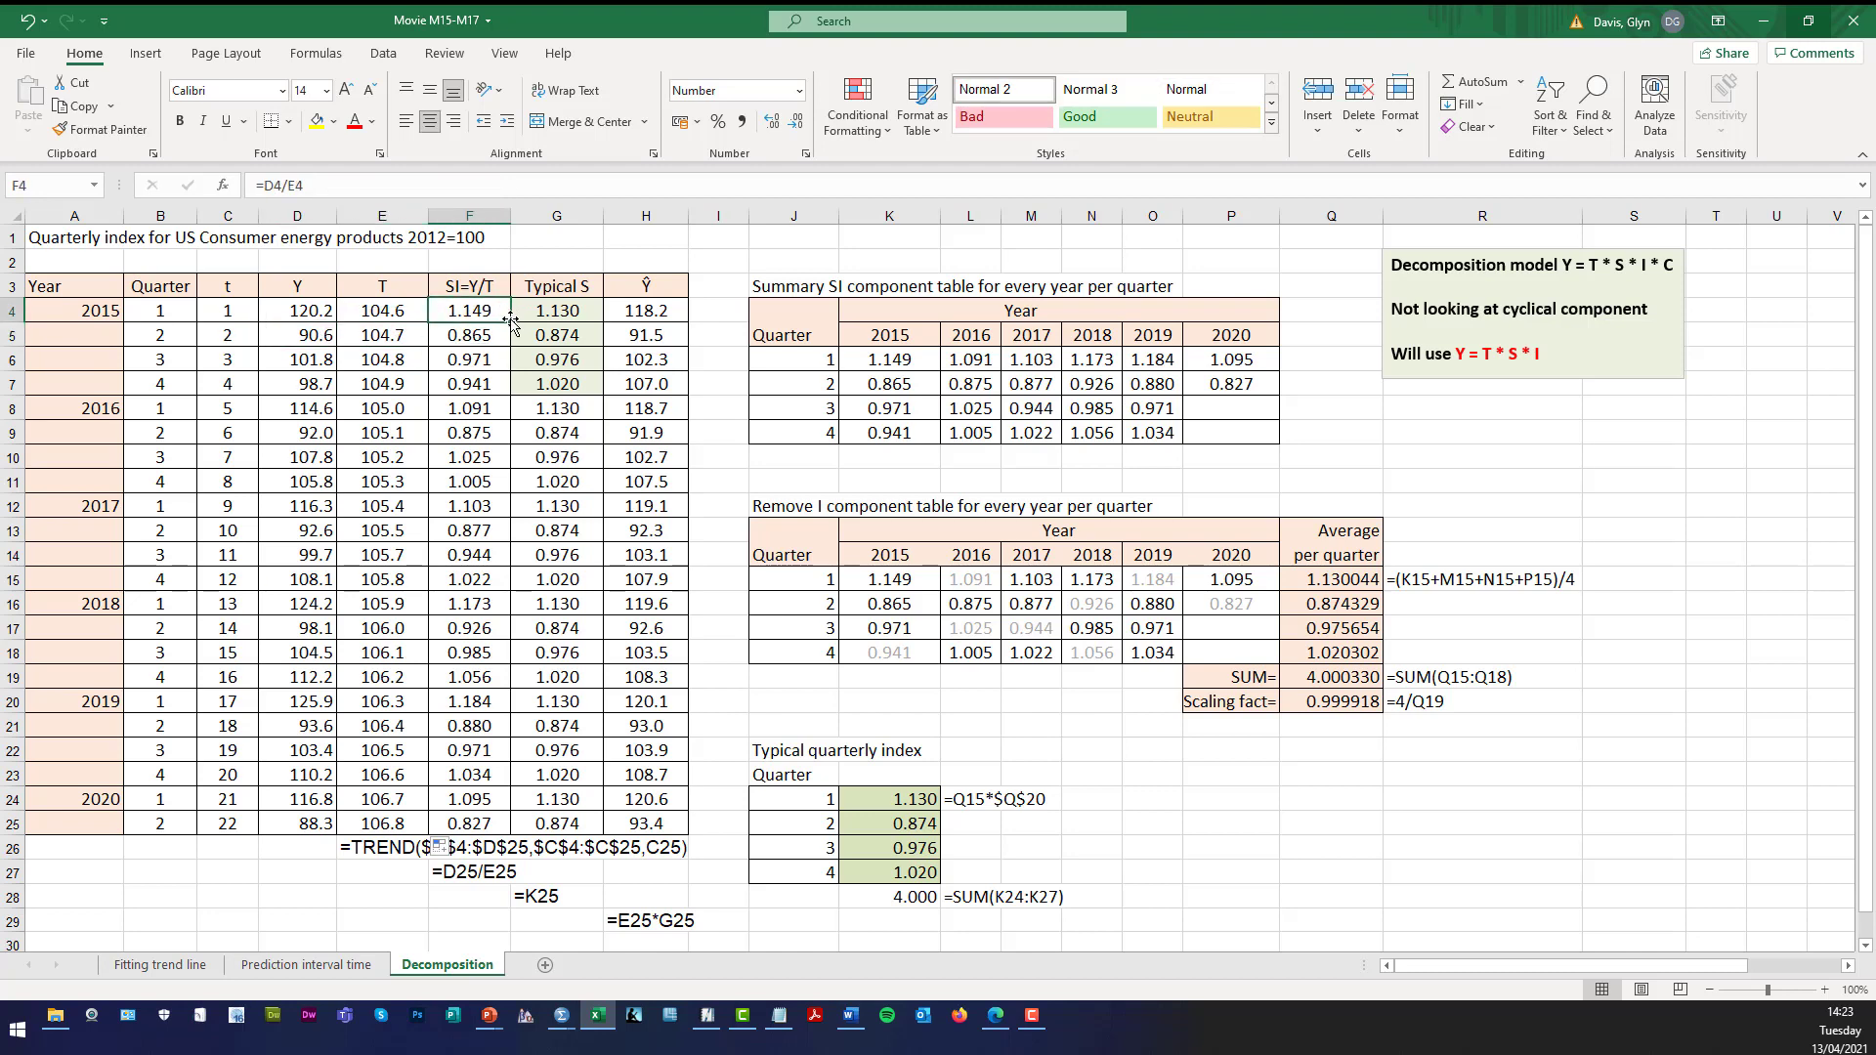
pyautogui.moveTo(503, 364); pyautogui.dragTo(518, 813)
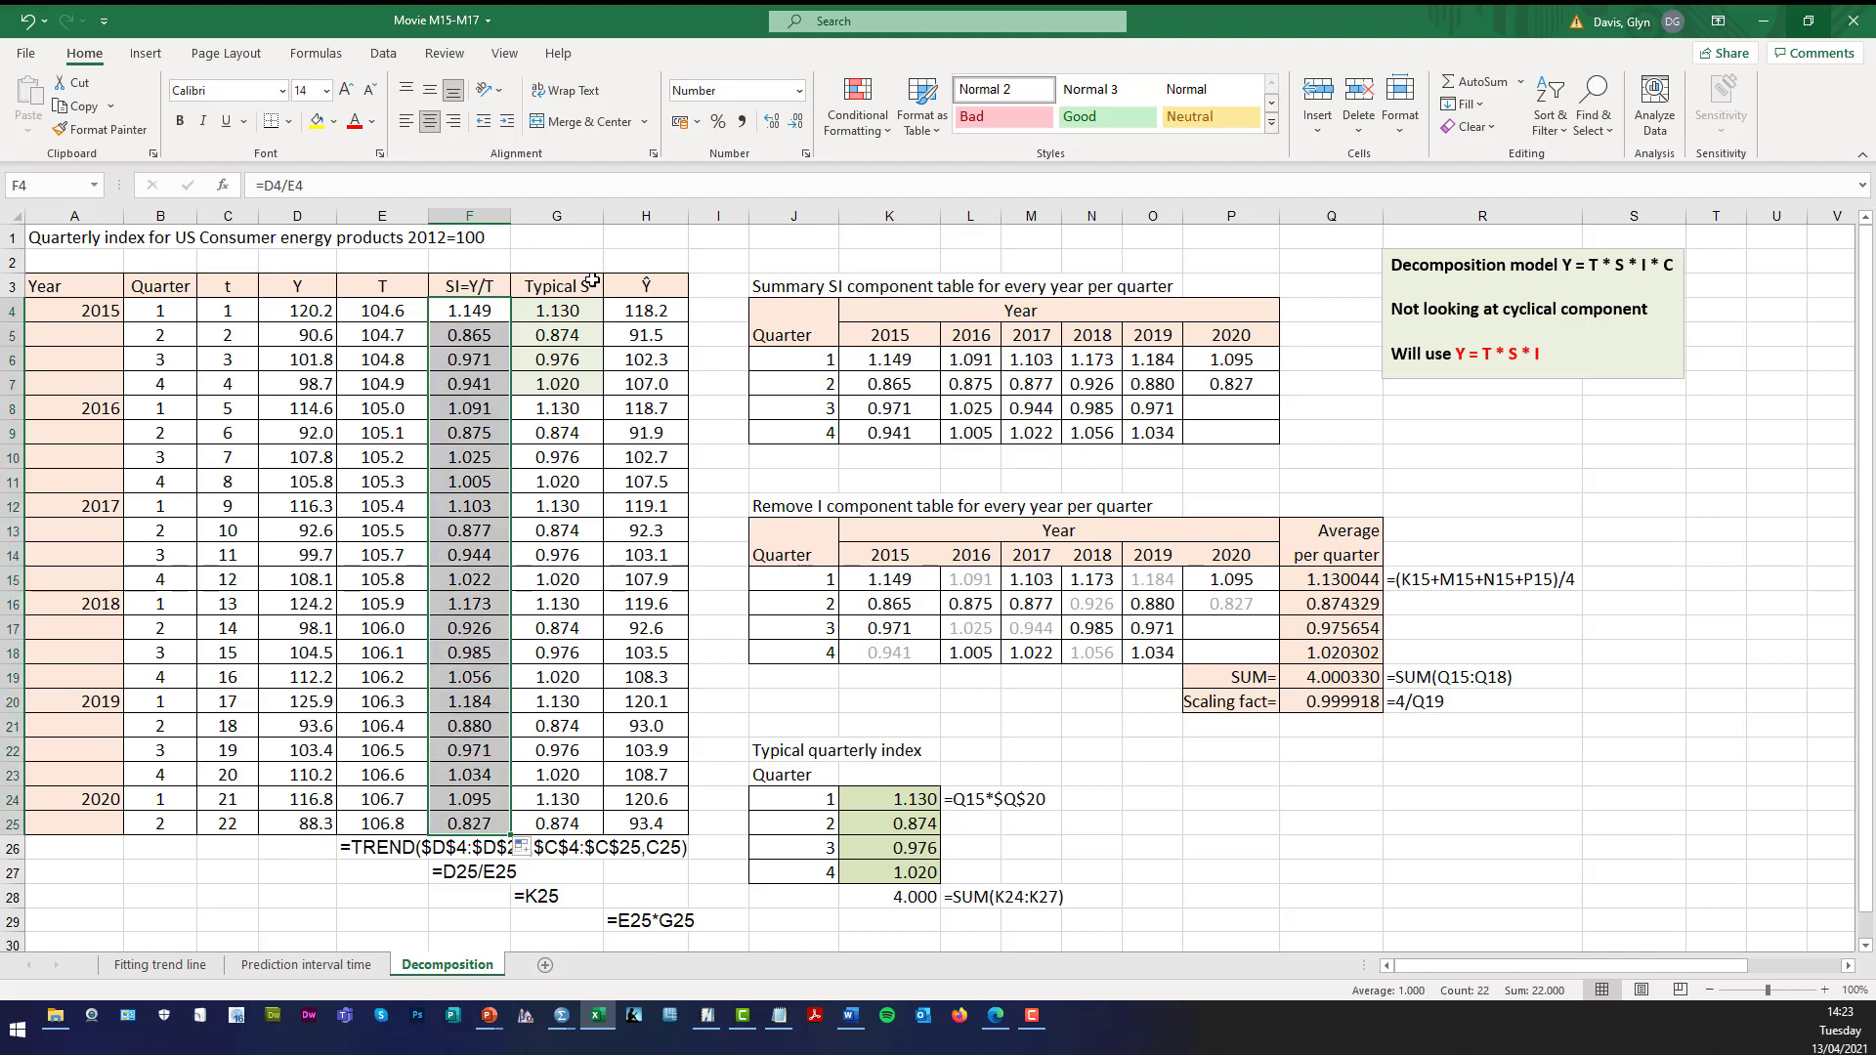
pyautogui.click(591, 281)
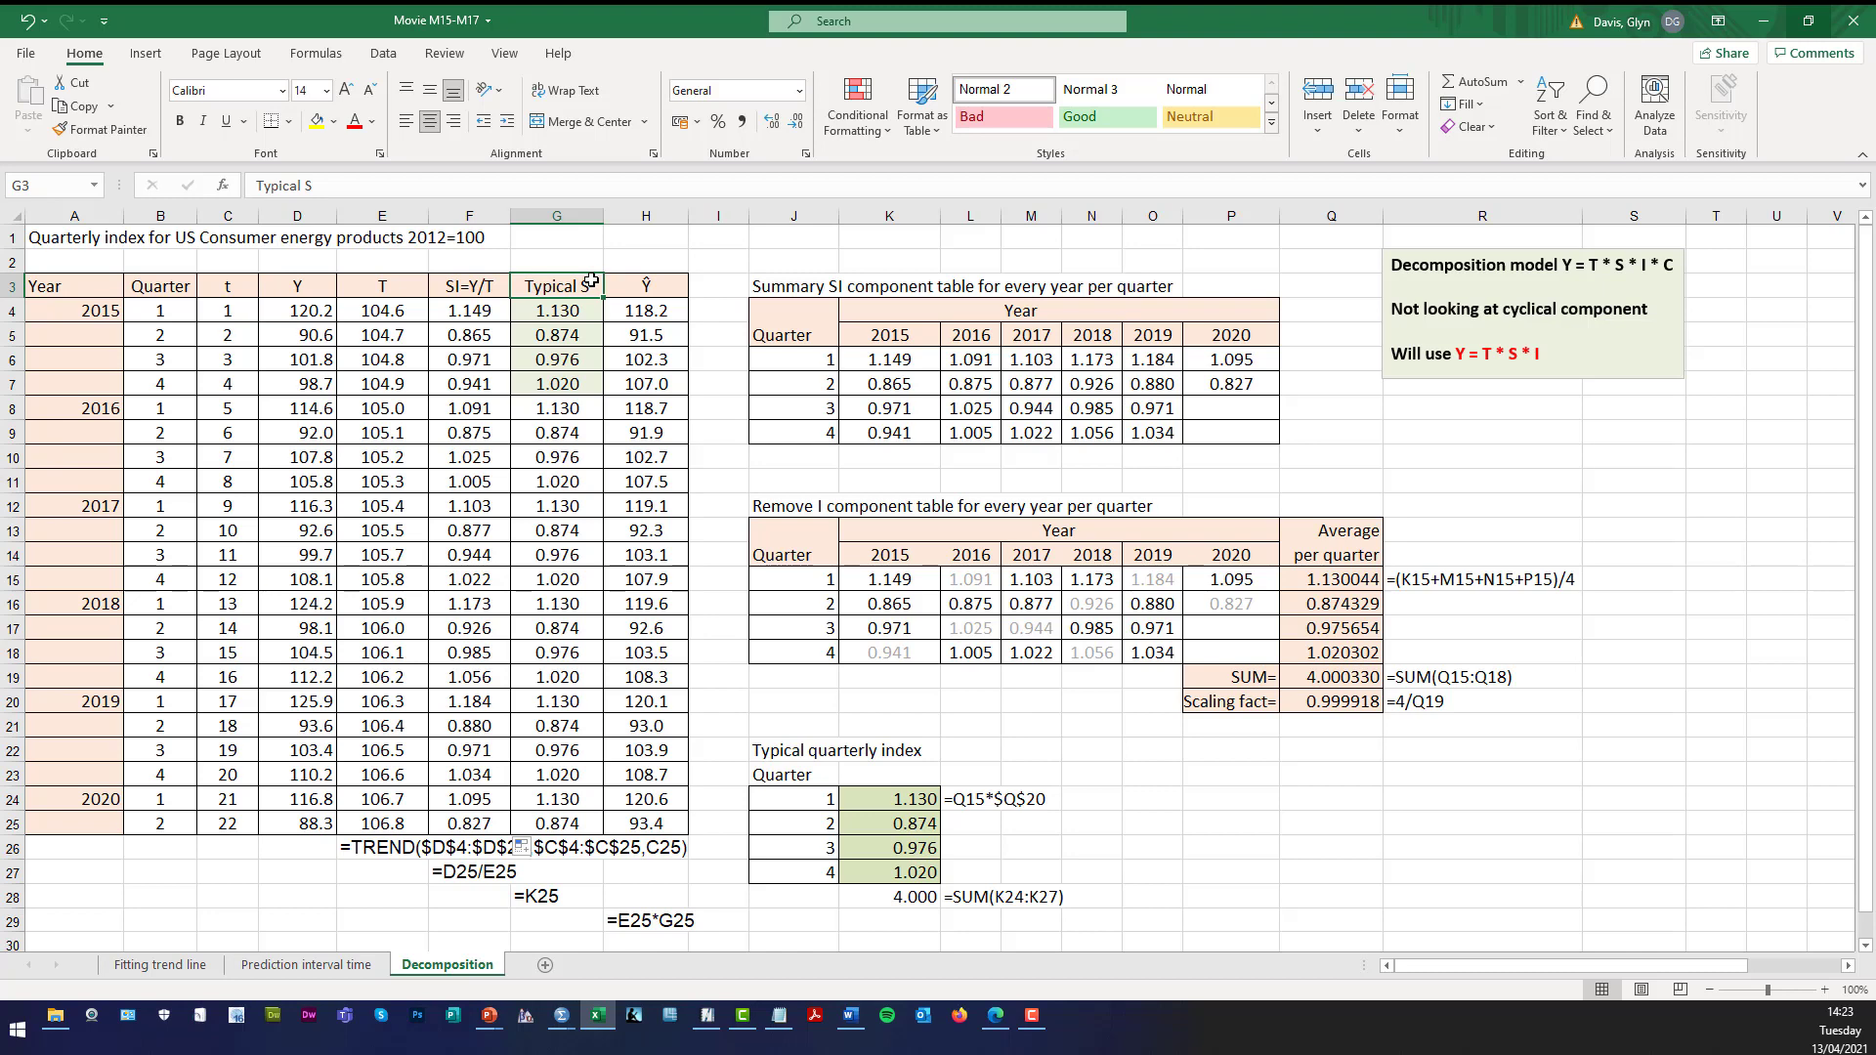
pyautogui.click(782, 312)
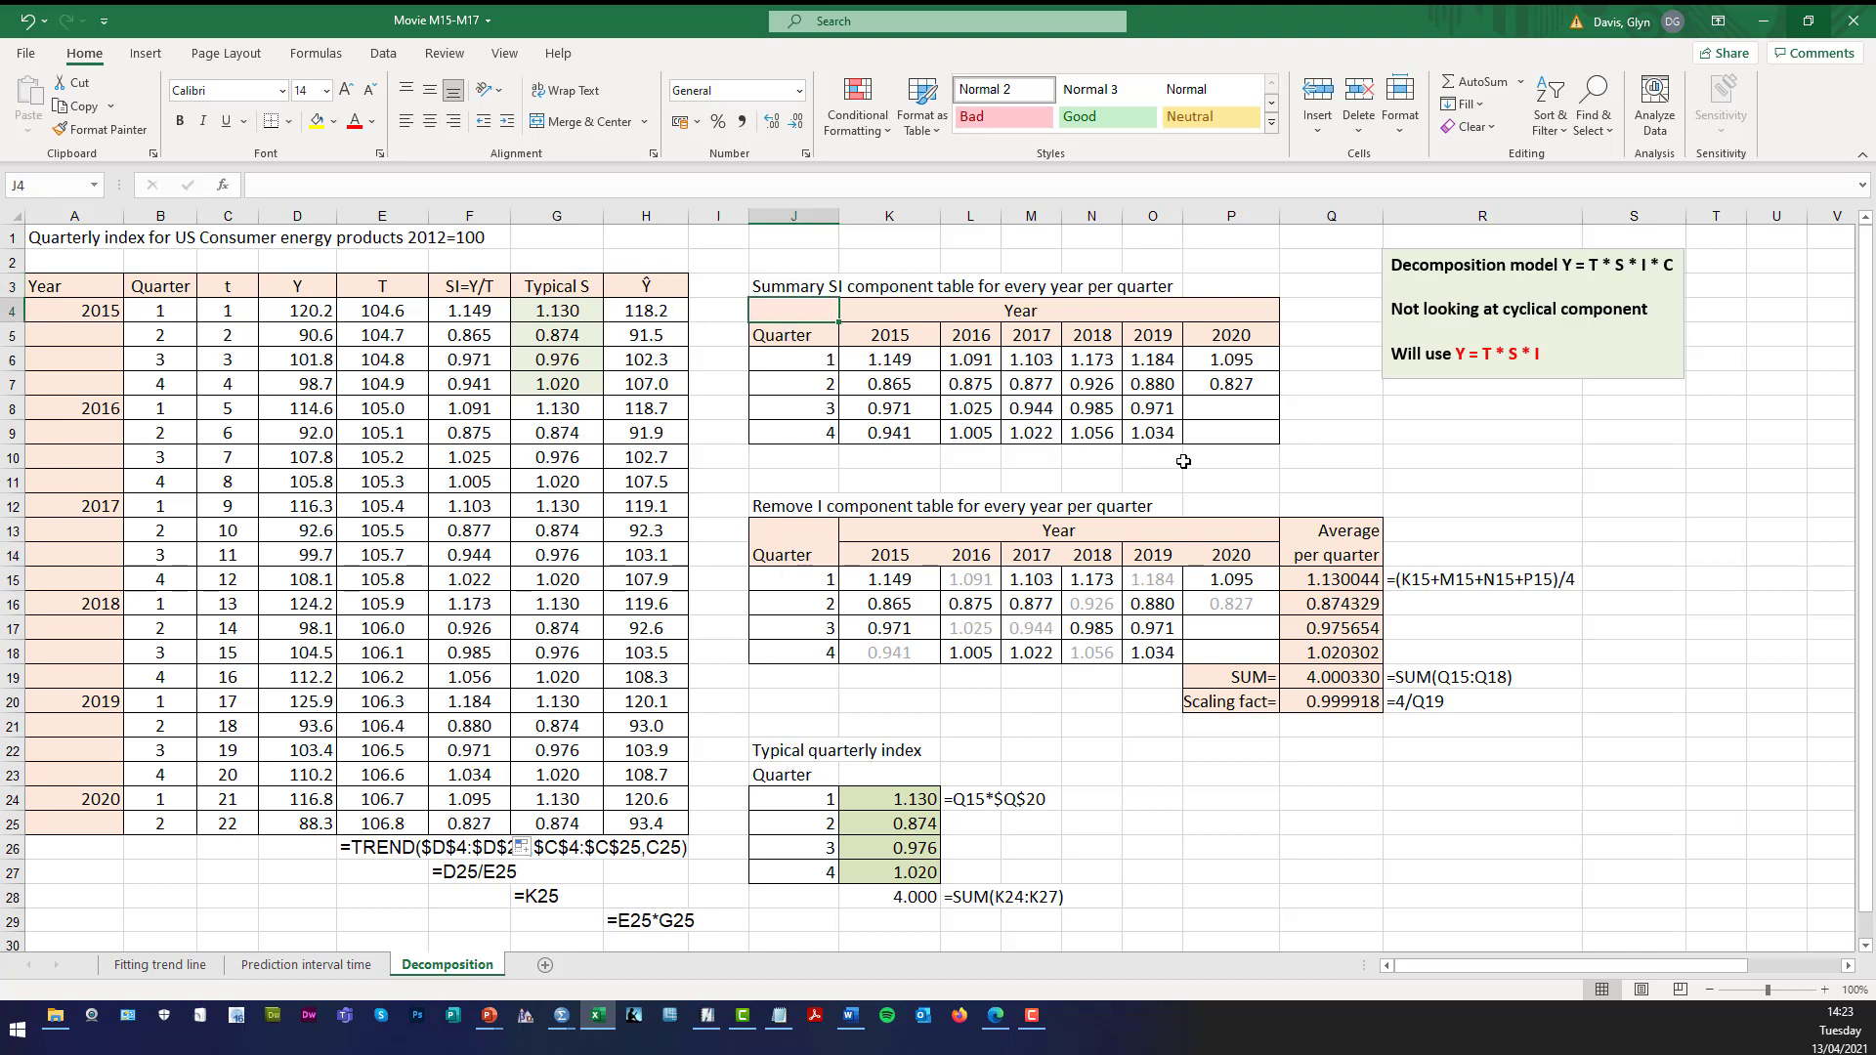
pyautogui.keyDown('shift'); pyautogui.click(1212, 444); pyautogui.keyUp('shift')
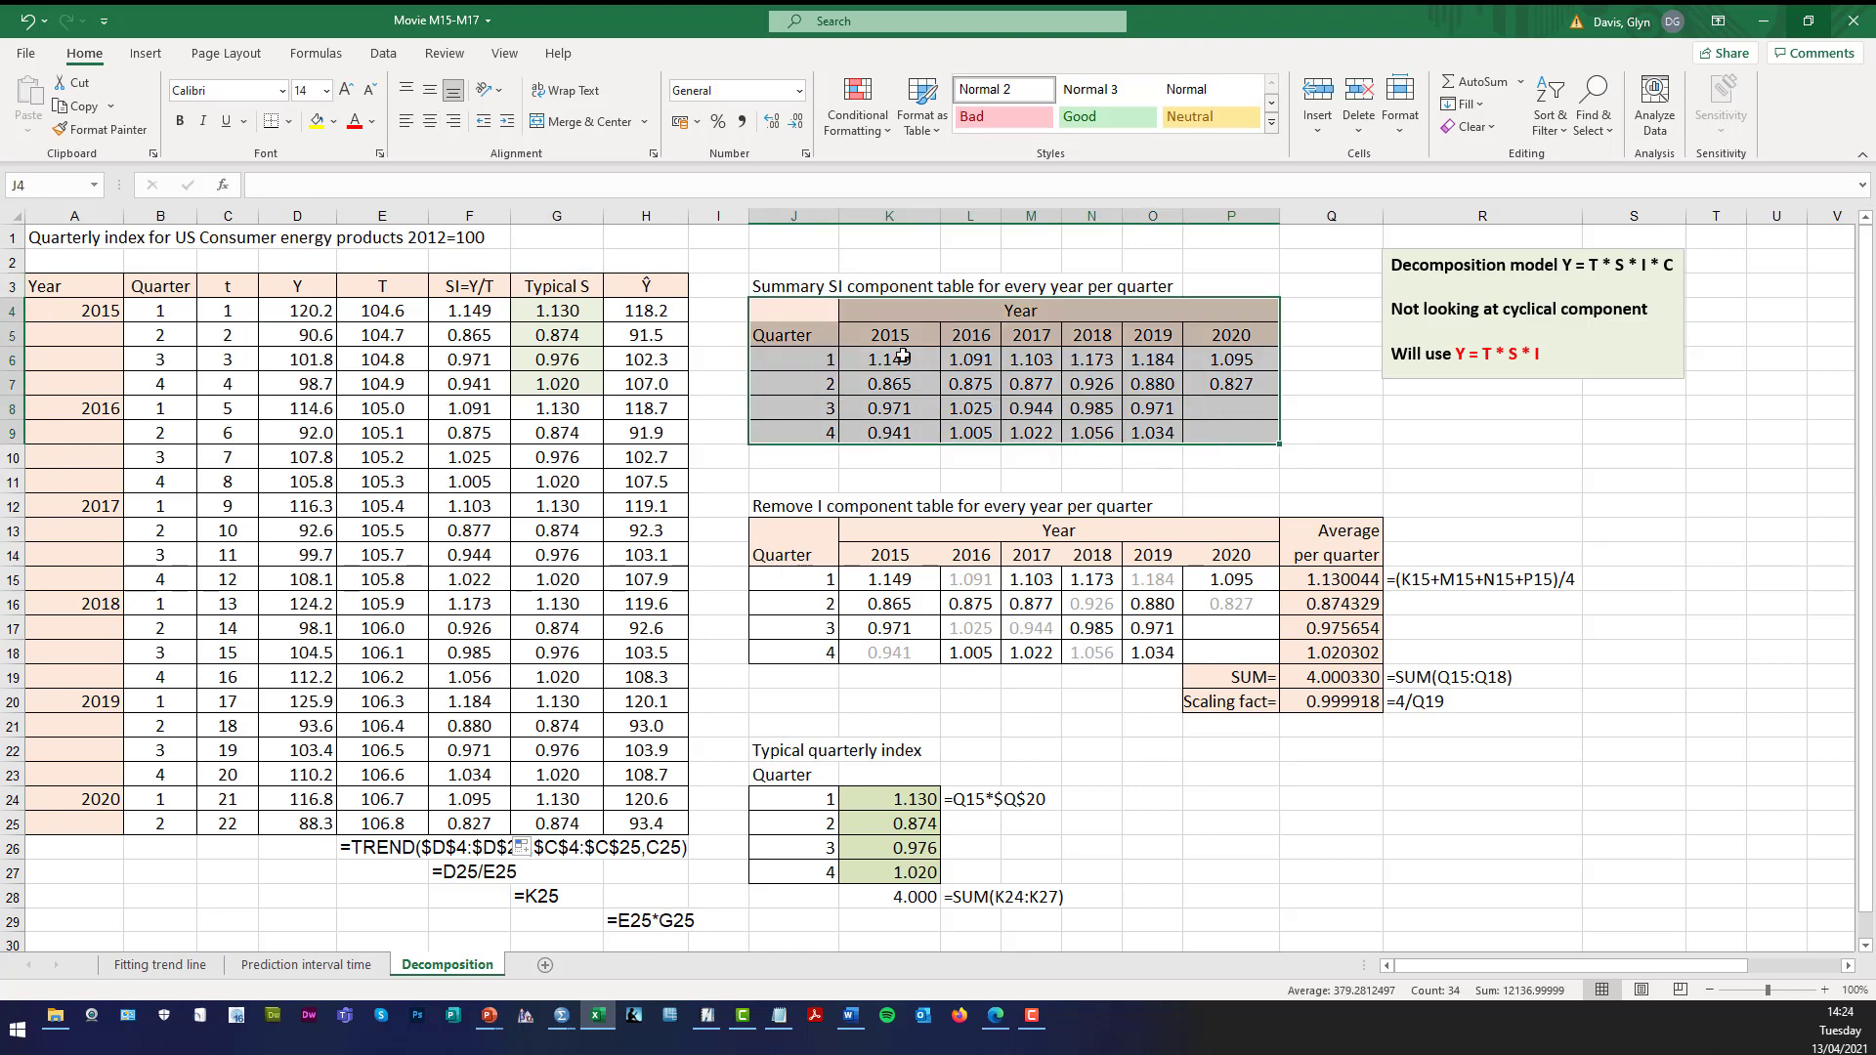
pyautogui.click(801, 334)
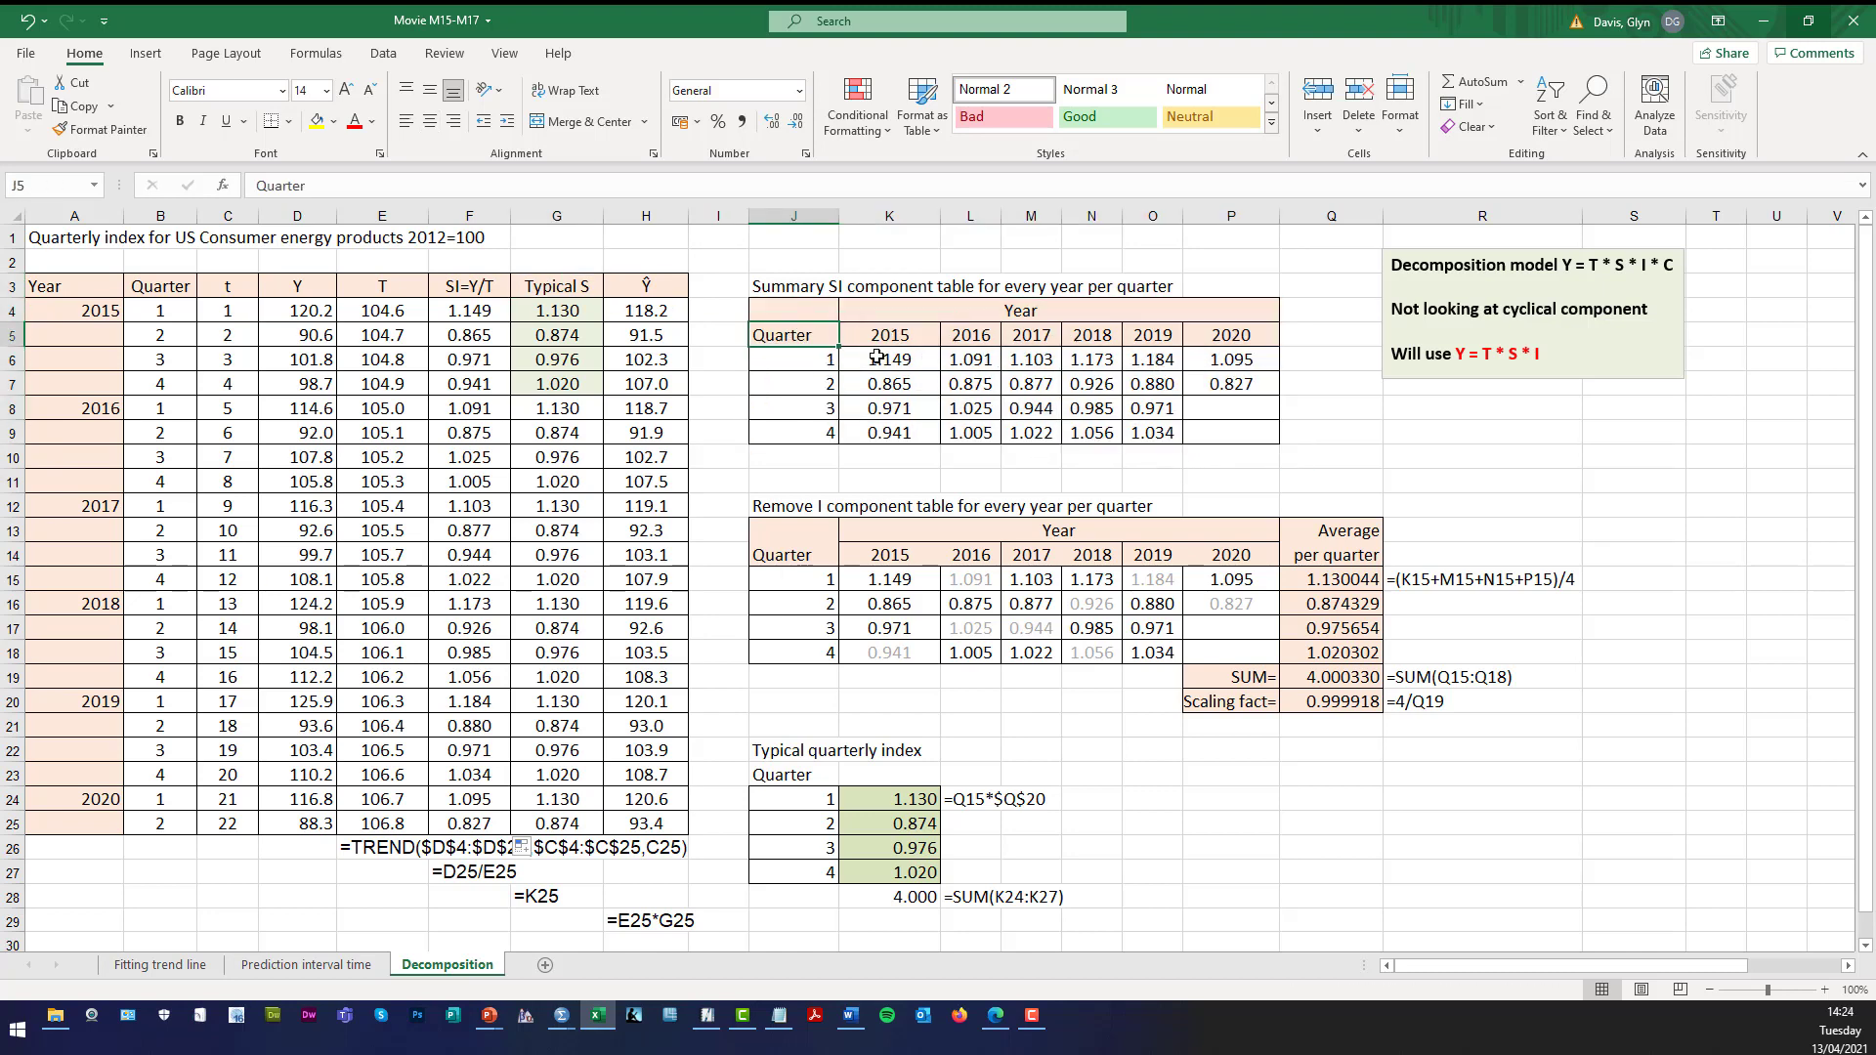
pyautogui.click(485, 316)
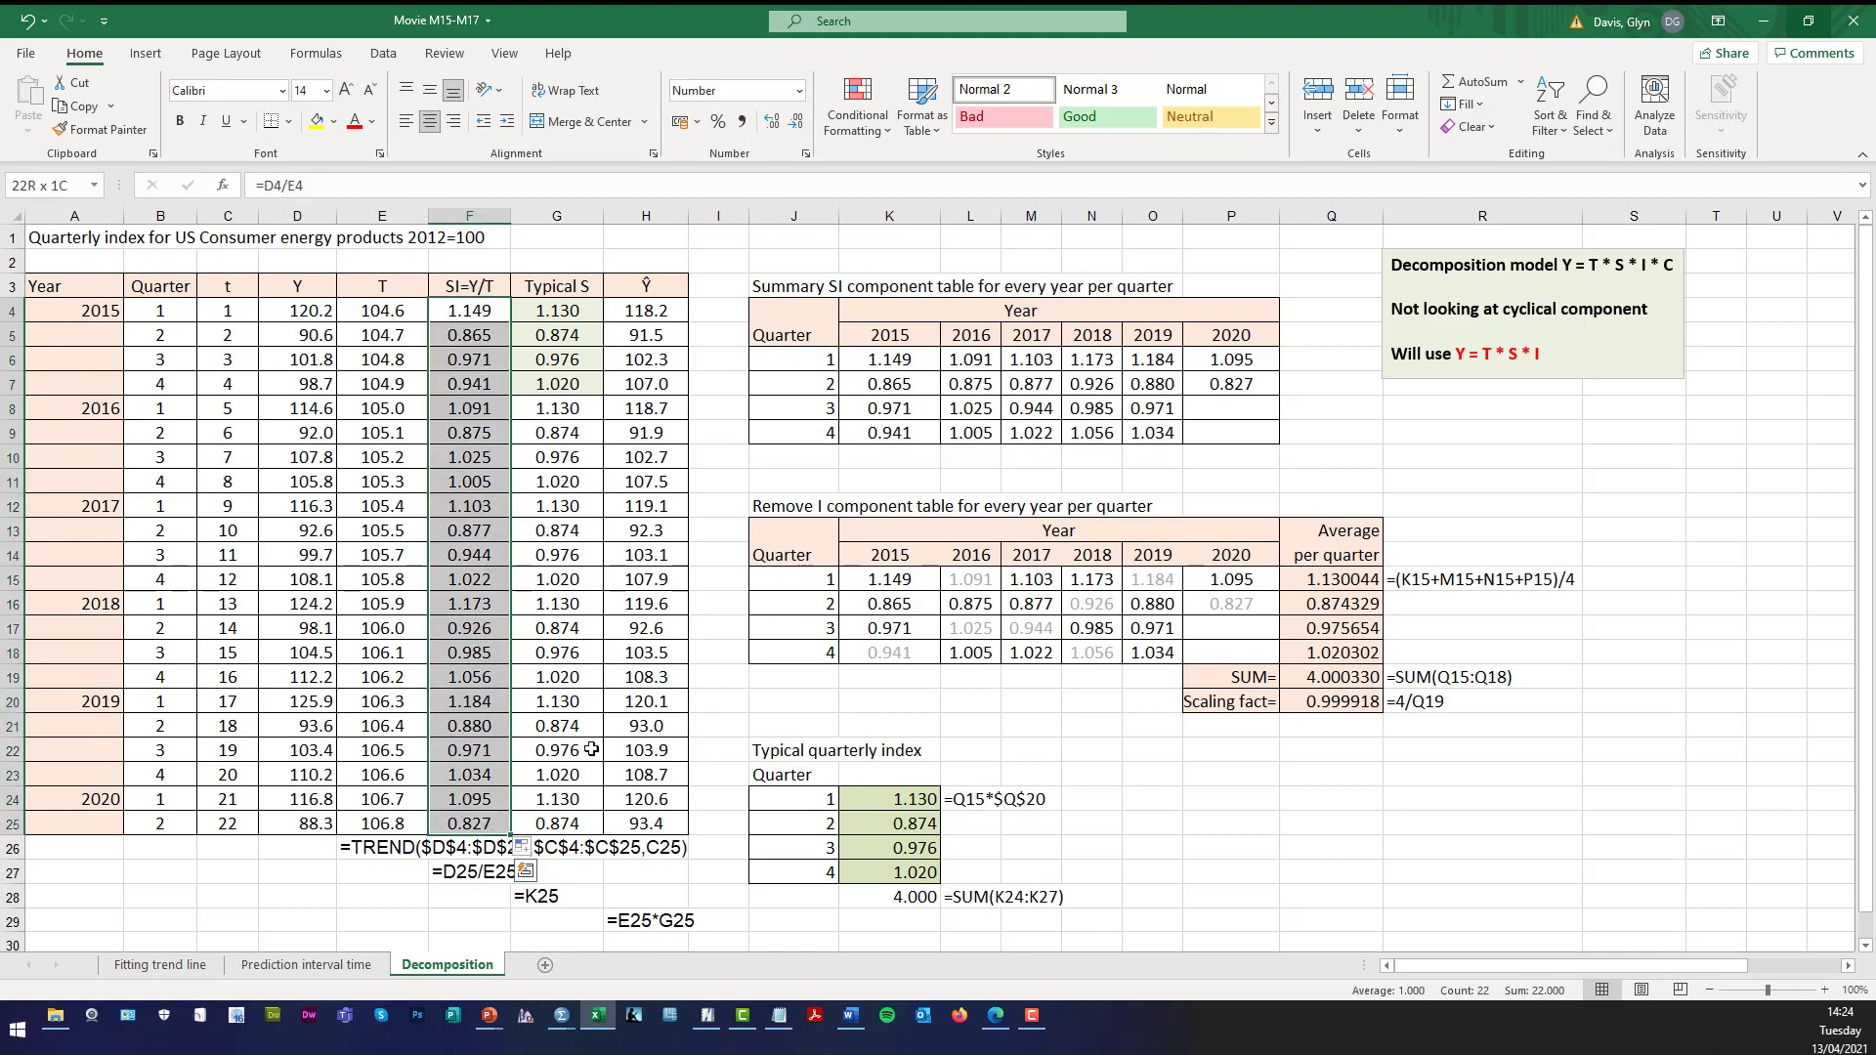
pyautogui.keyDown('shift'); pyautogui.click(491, 824); pyautogui.keyUp('shift')
pyautogui.moveTo(906, 364); pyautogui.dragTo(1270, 435)
pyautogui.click(779, 358)
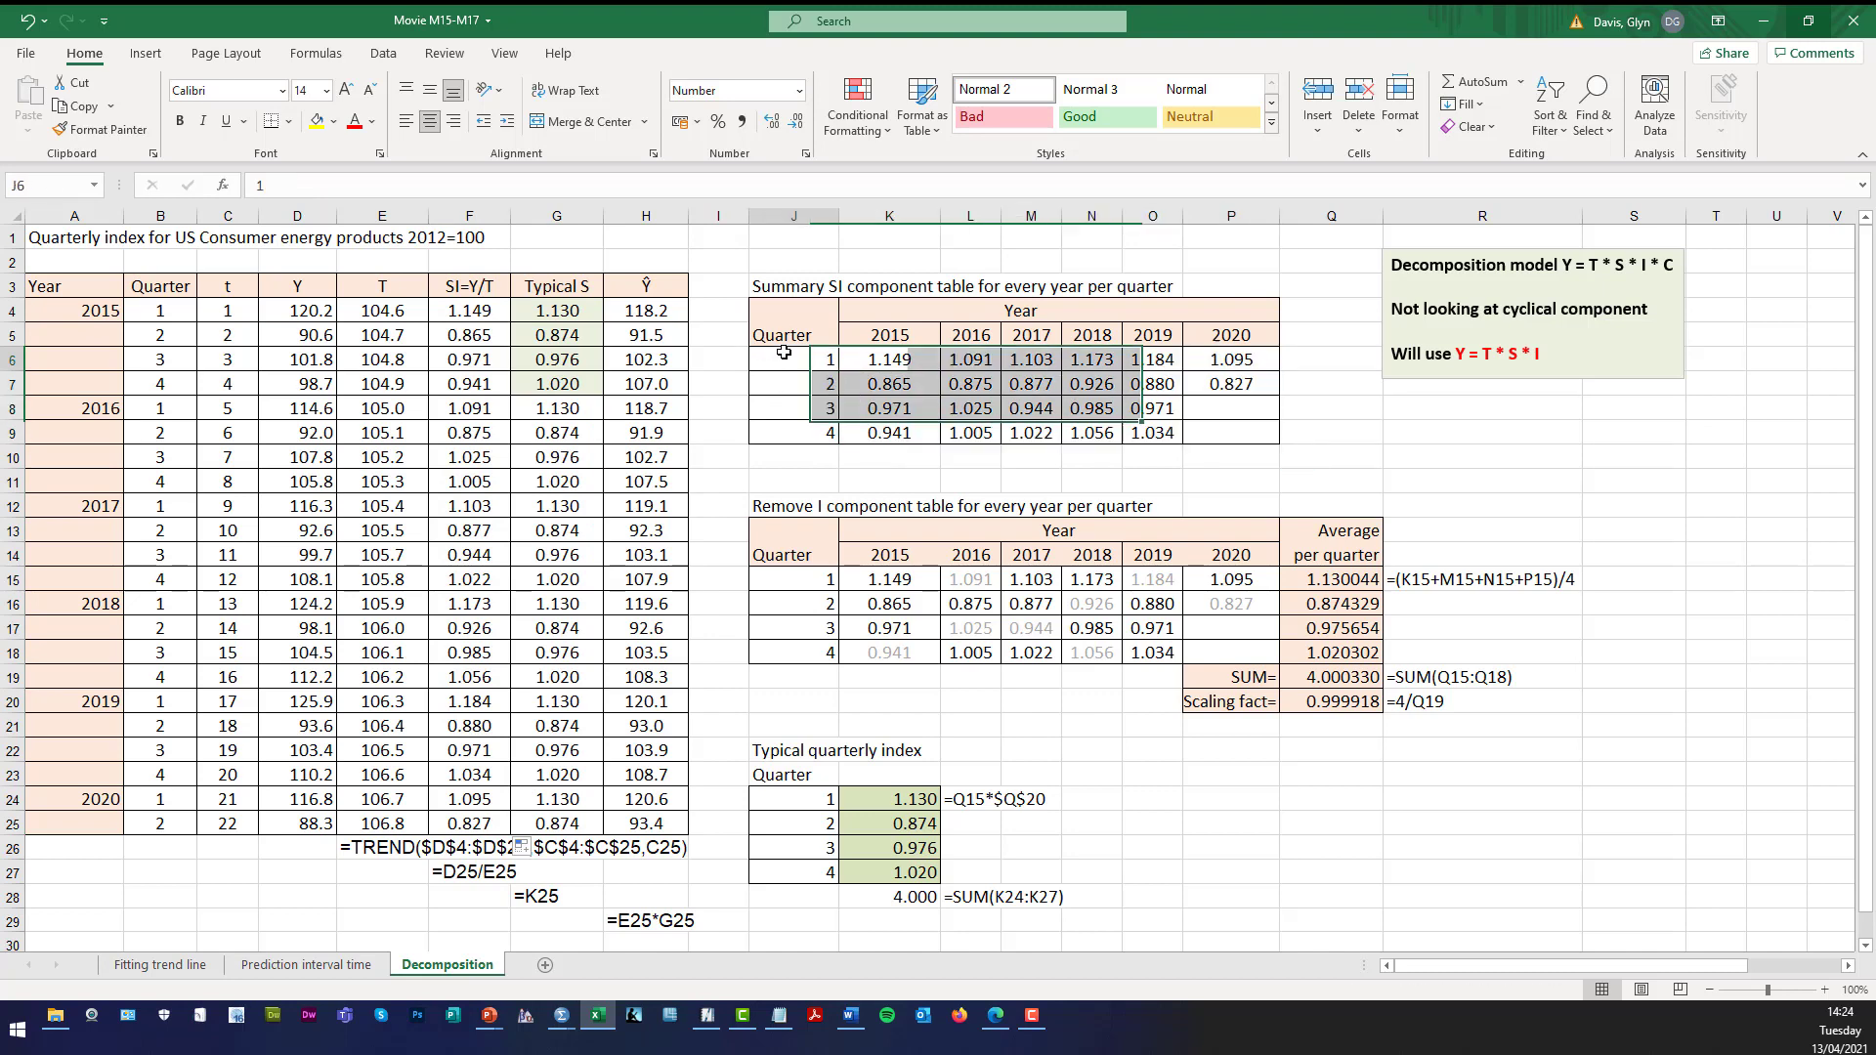
pyautogui.click(923, 362)
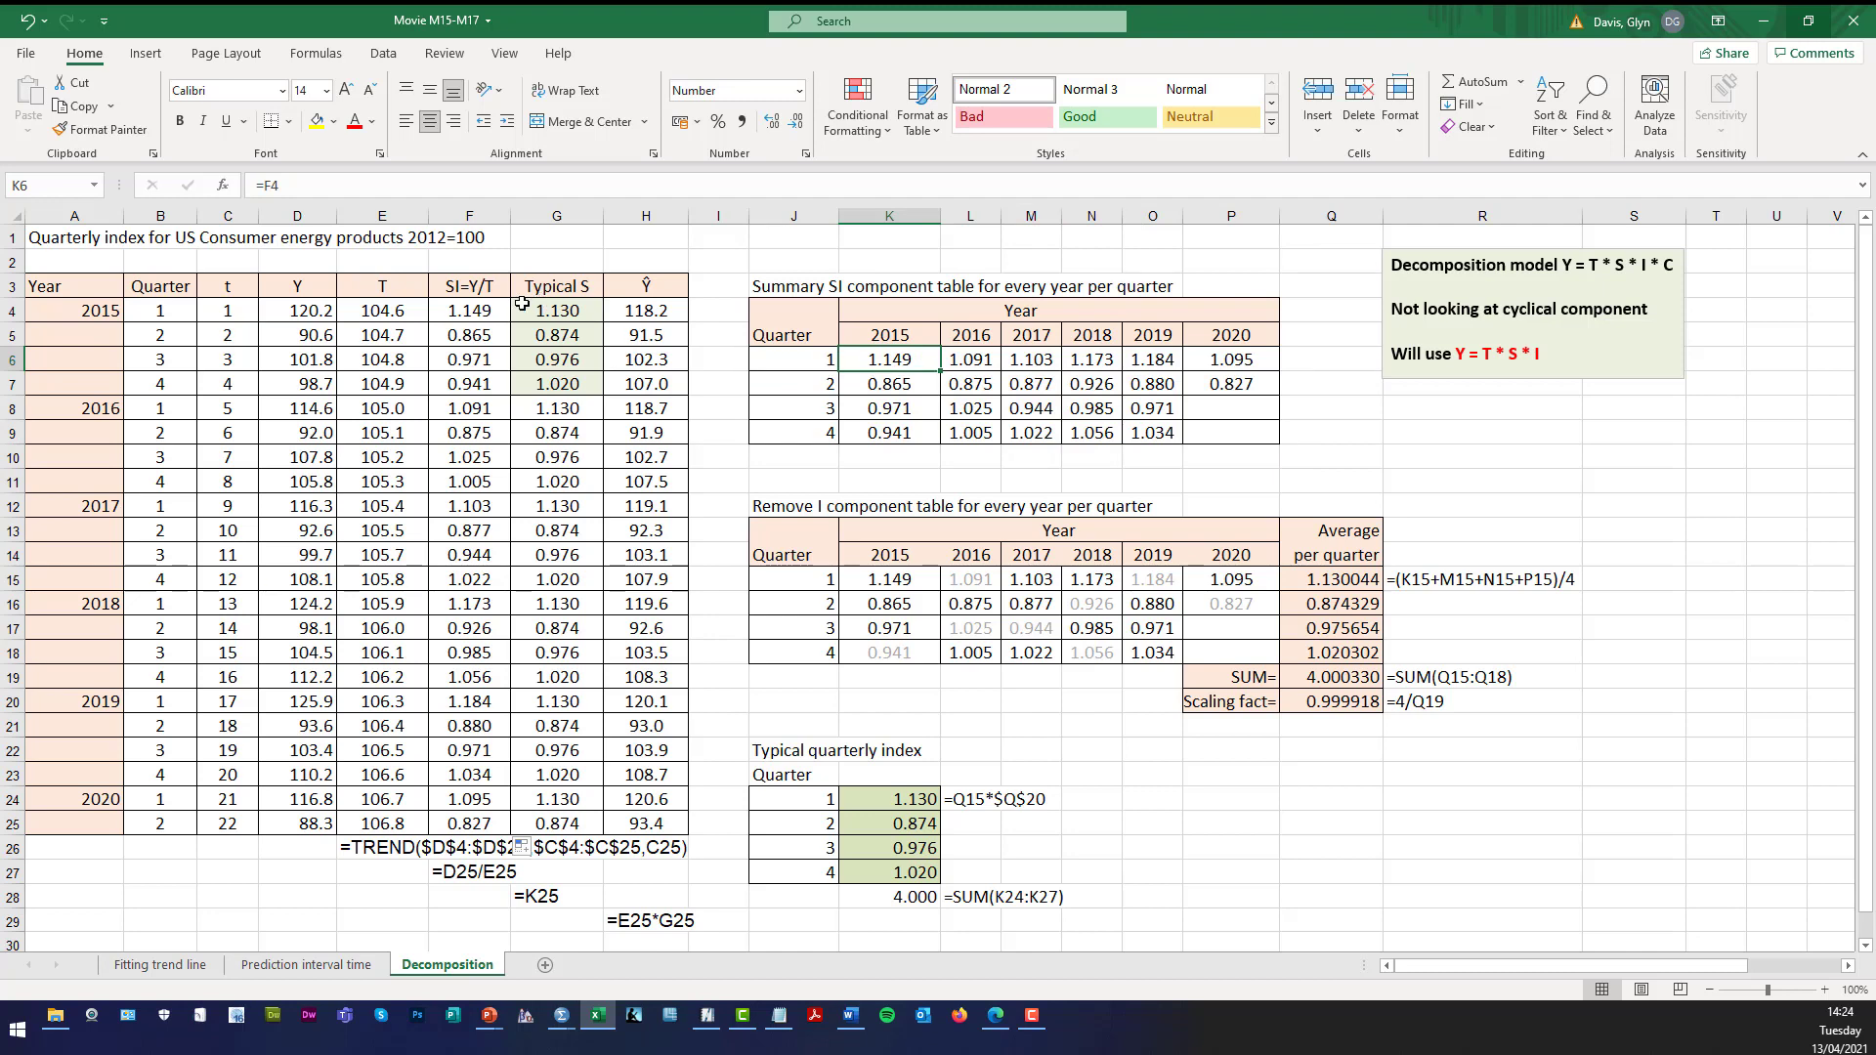
pyautogui.click(489, 316)
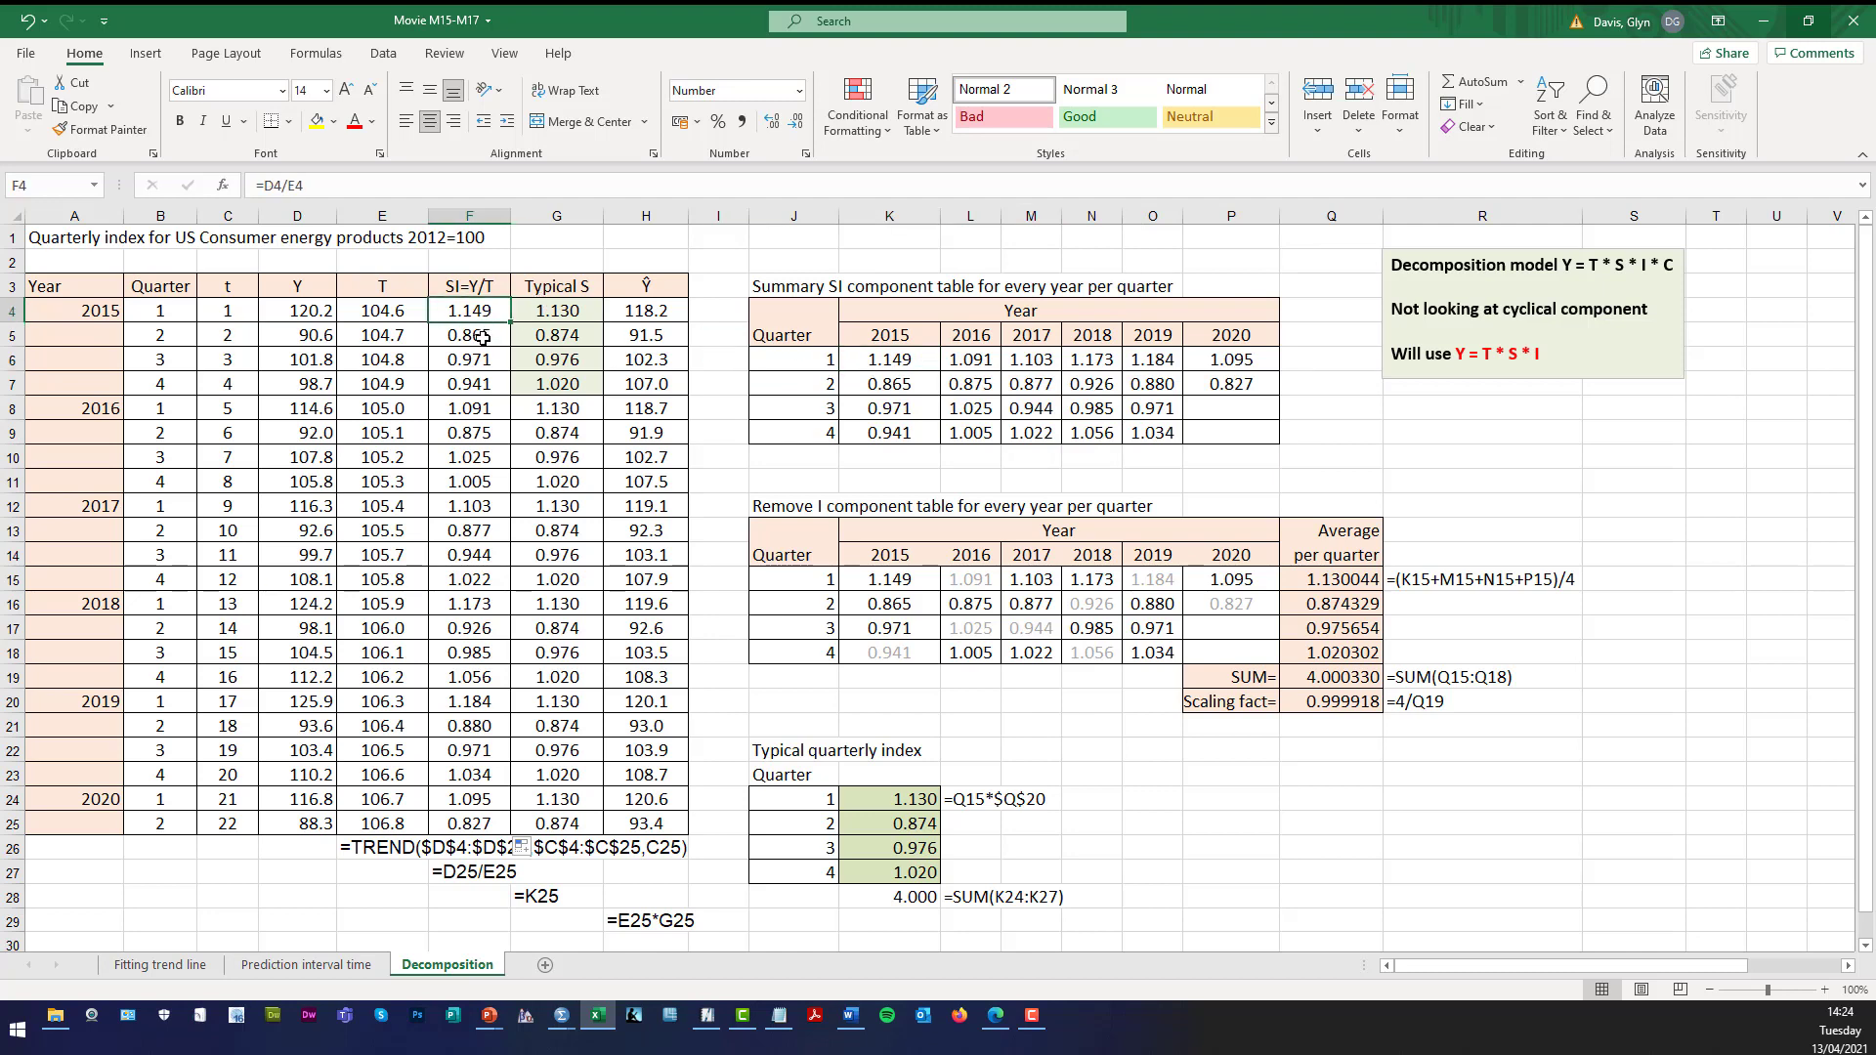
pyautogui.click(482, 338)
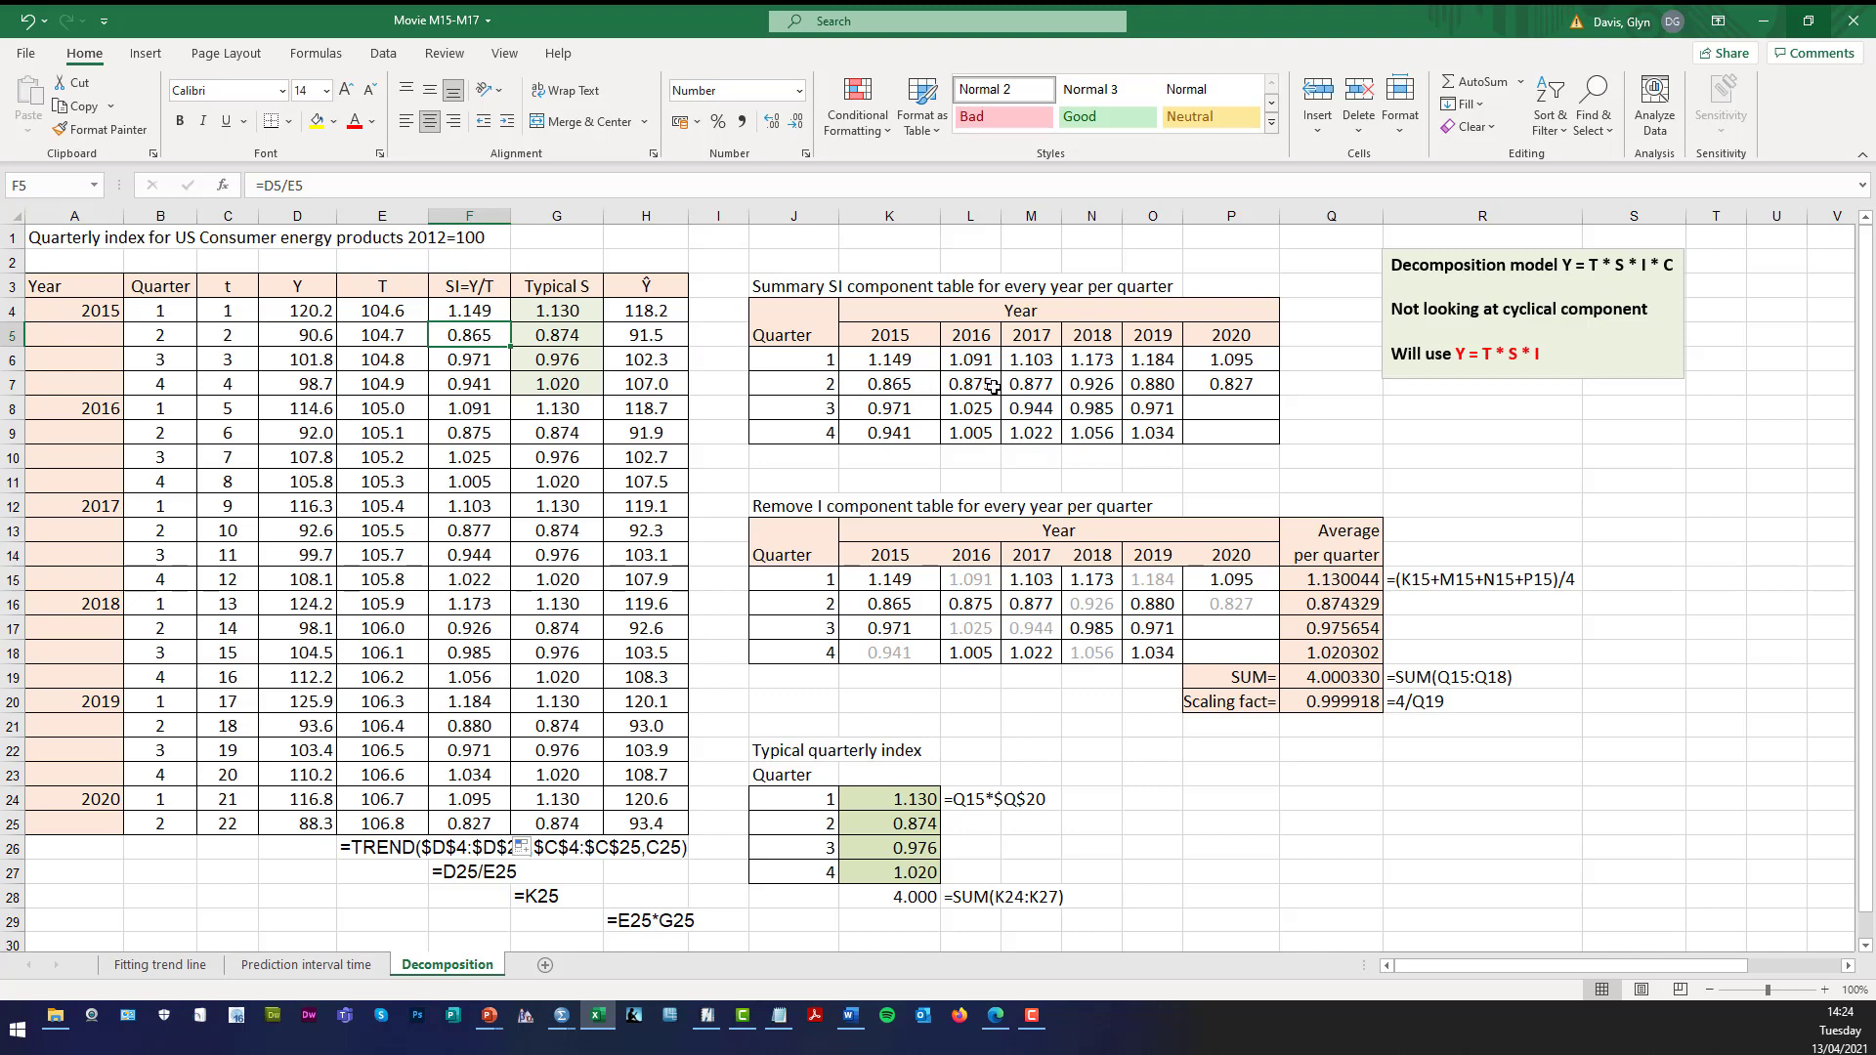
pyautogui.click(901, 385)
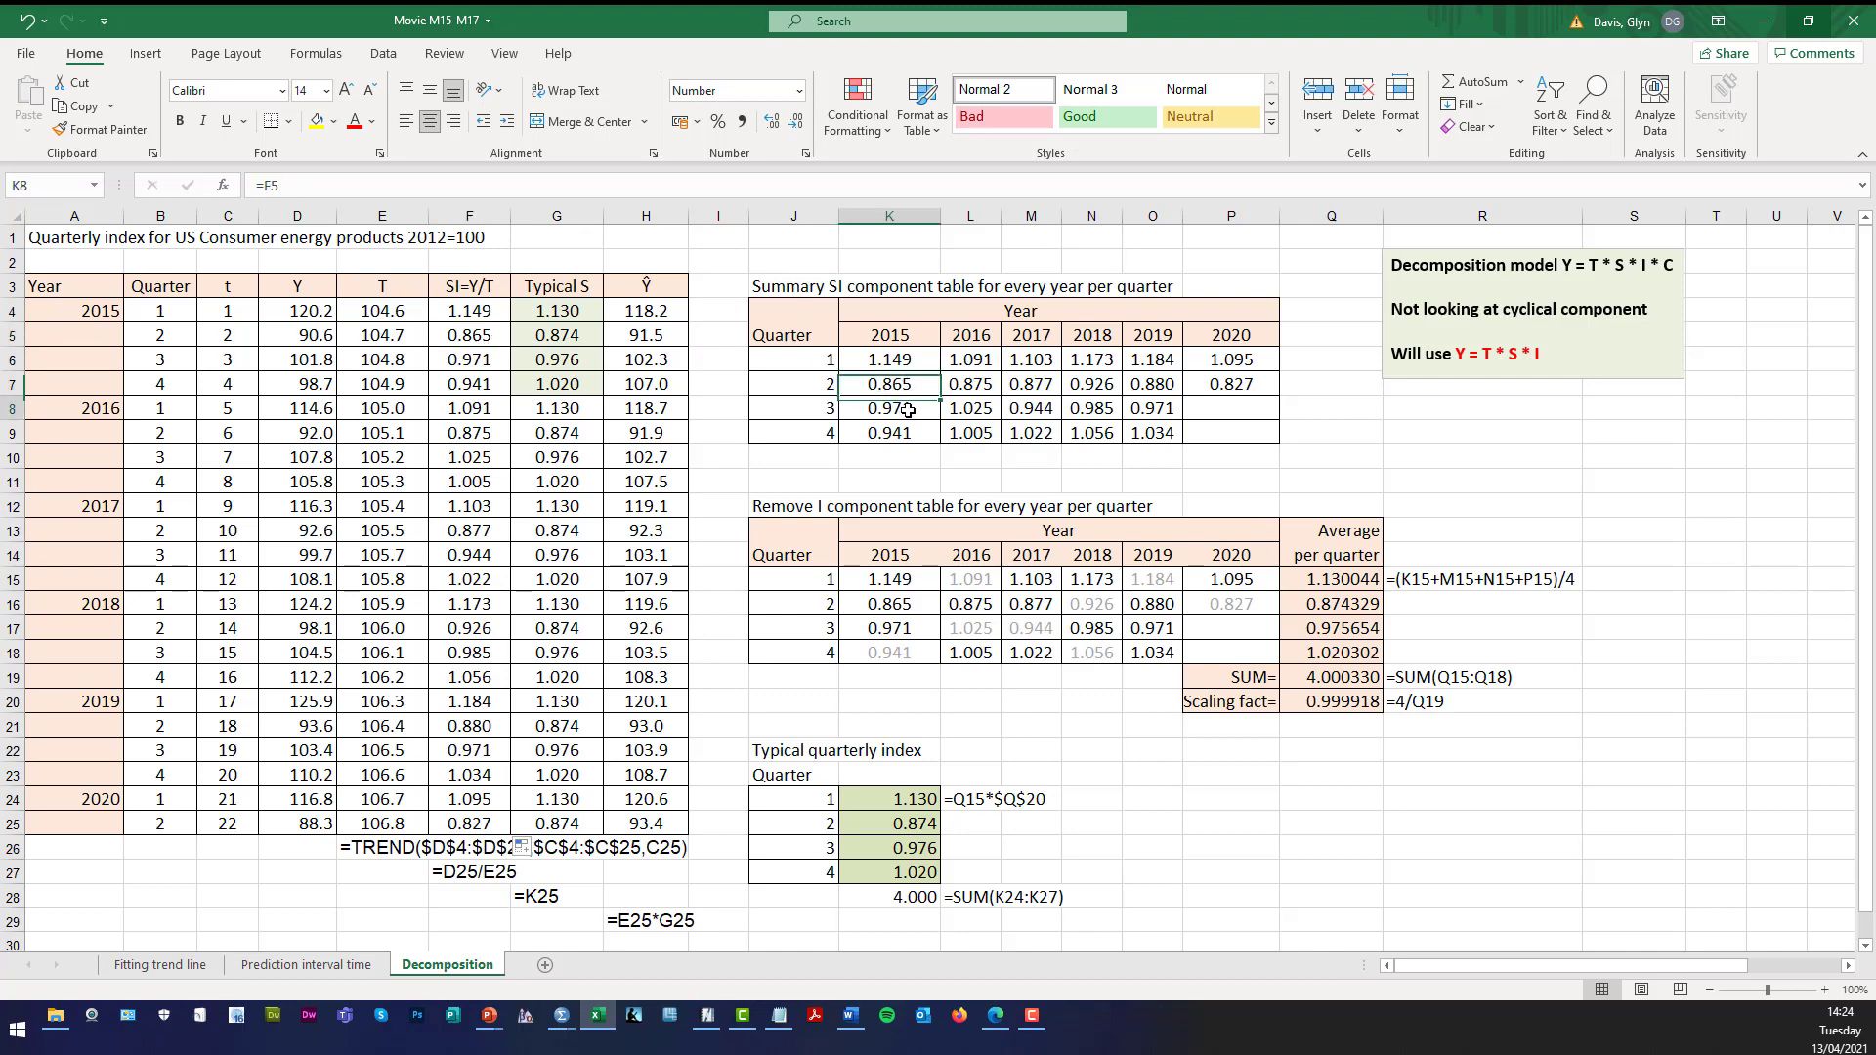
pyautogui.click(908, 411)
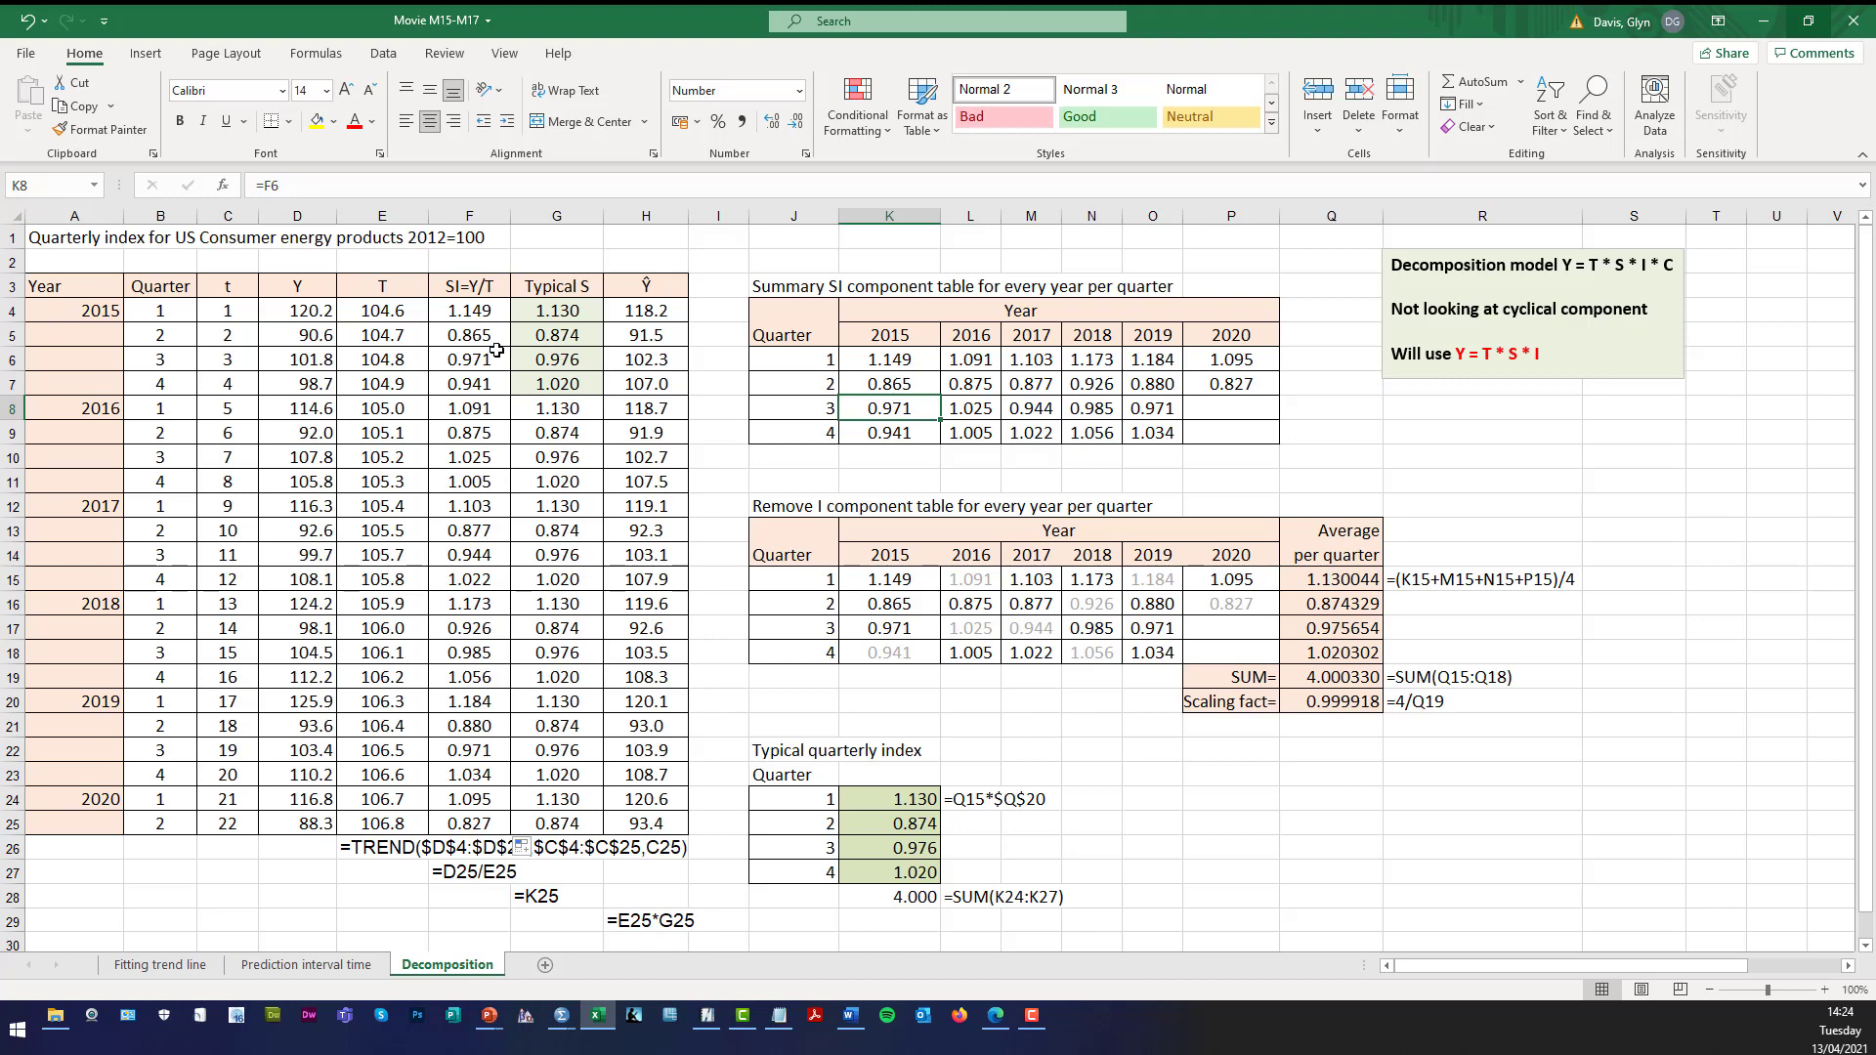
pyautogui.click(493, 381)
pyautogui.click(867, 441)
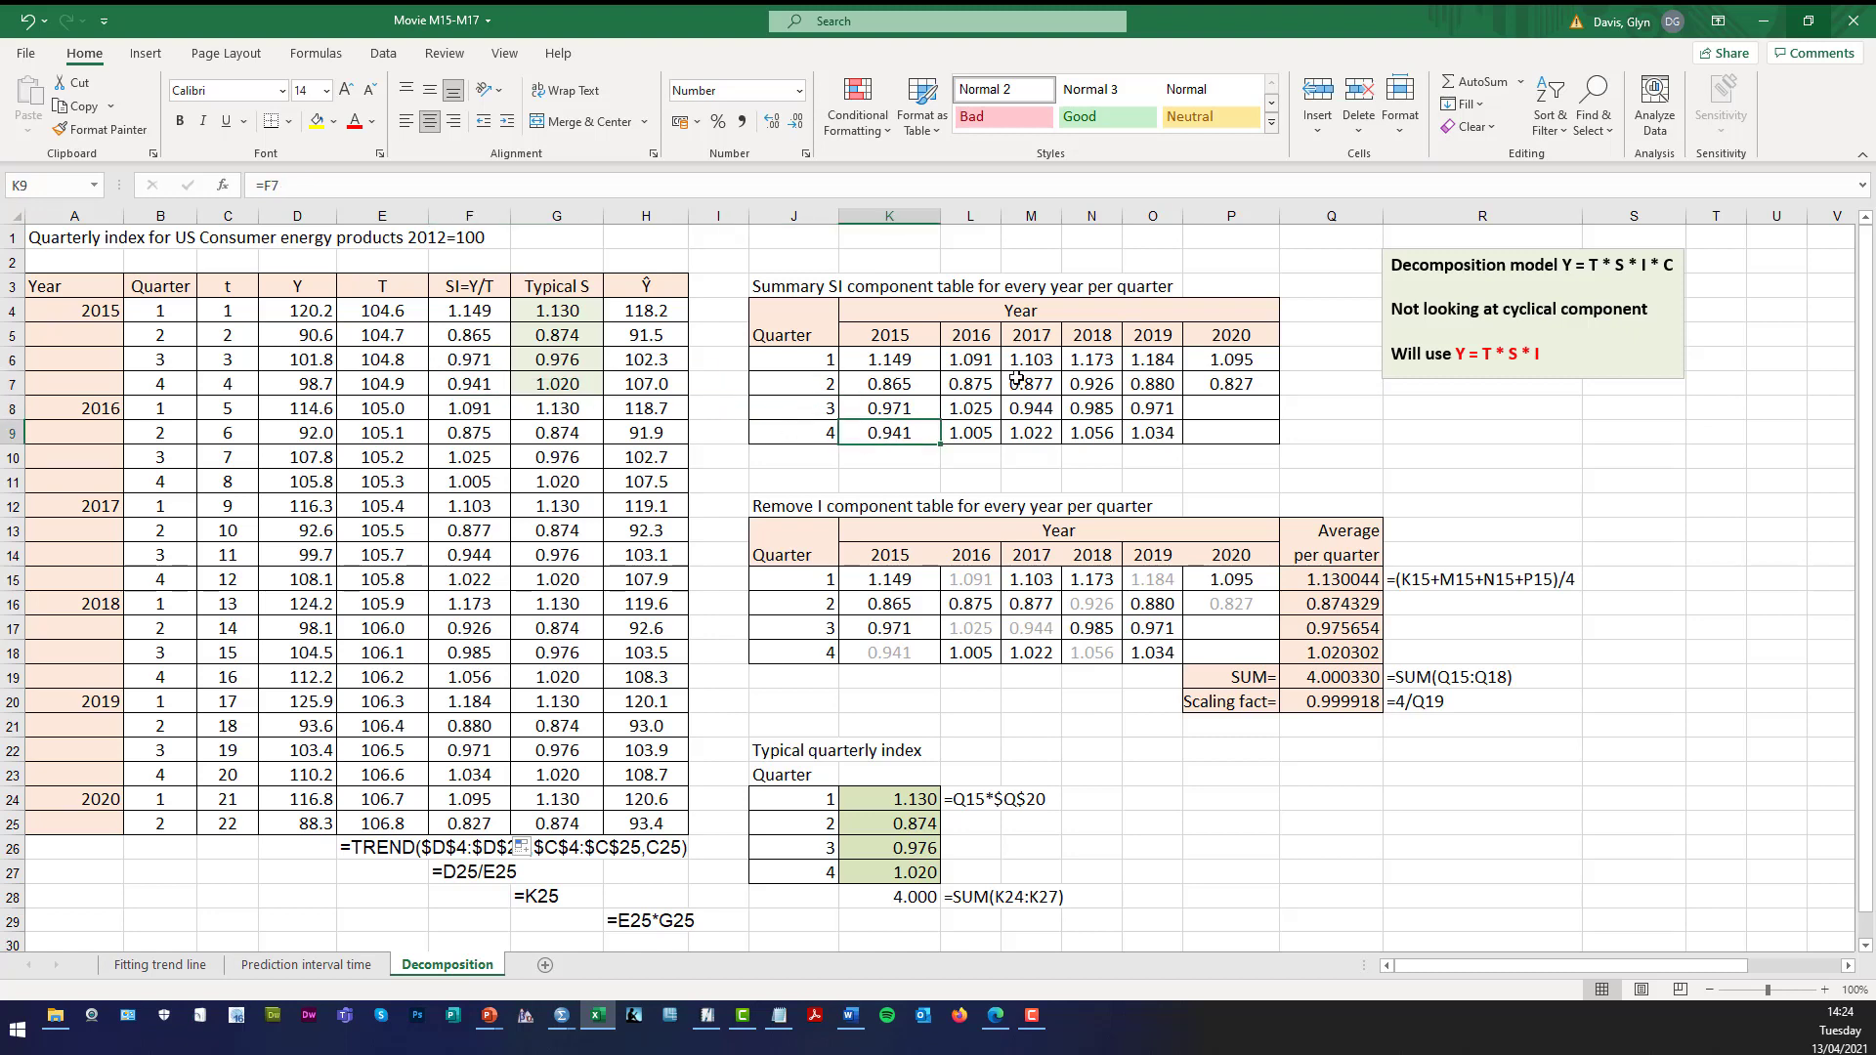
pyautogui.click(989, 361)
pyautogui.moveTo(485, 400); pyautogui.dragTo(501, 570)
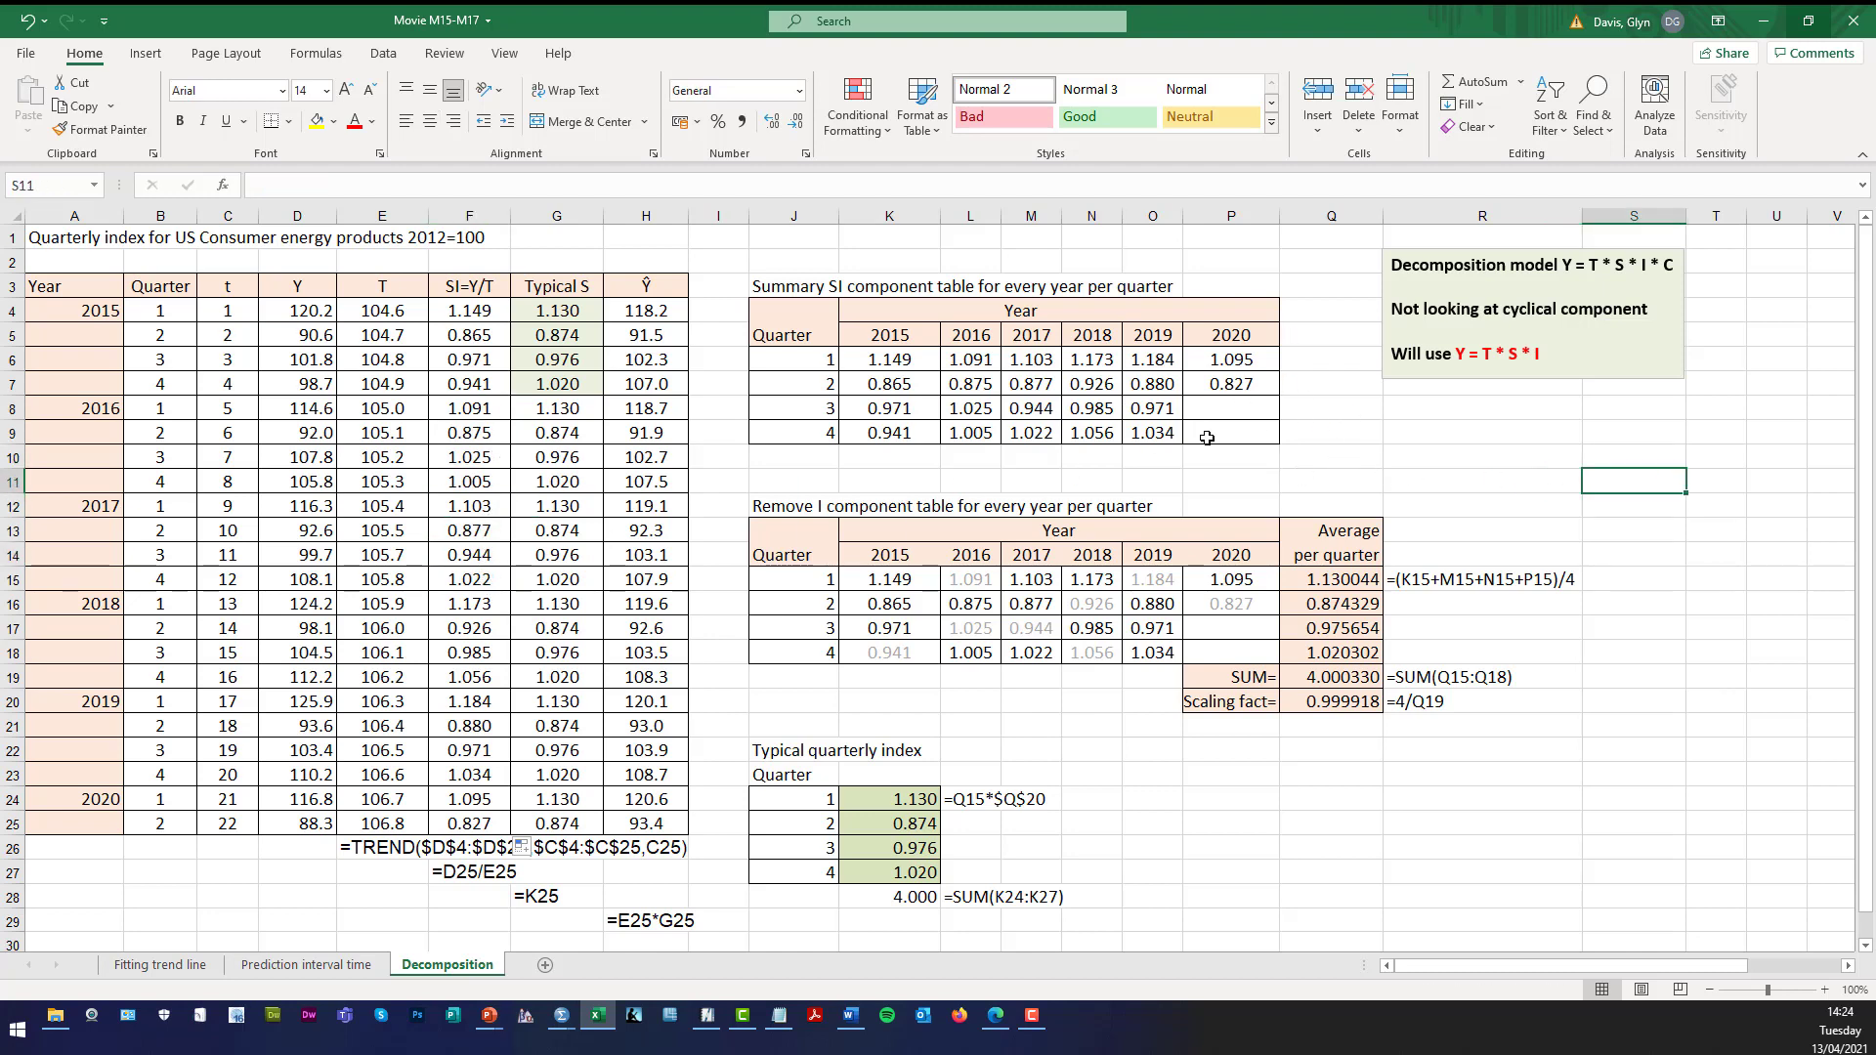
pyautogui.click(1586, 483)
pyautogui.click(811, 330)
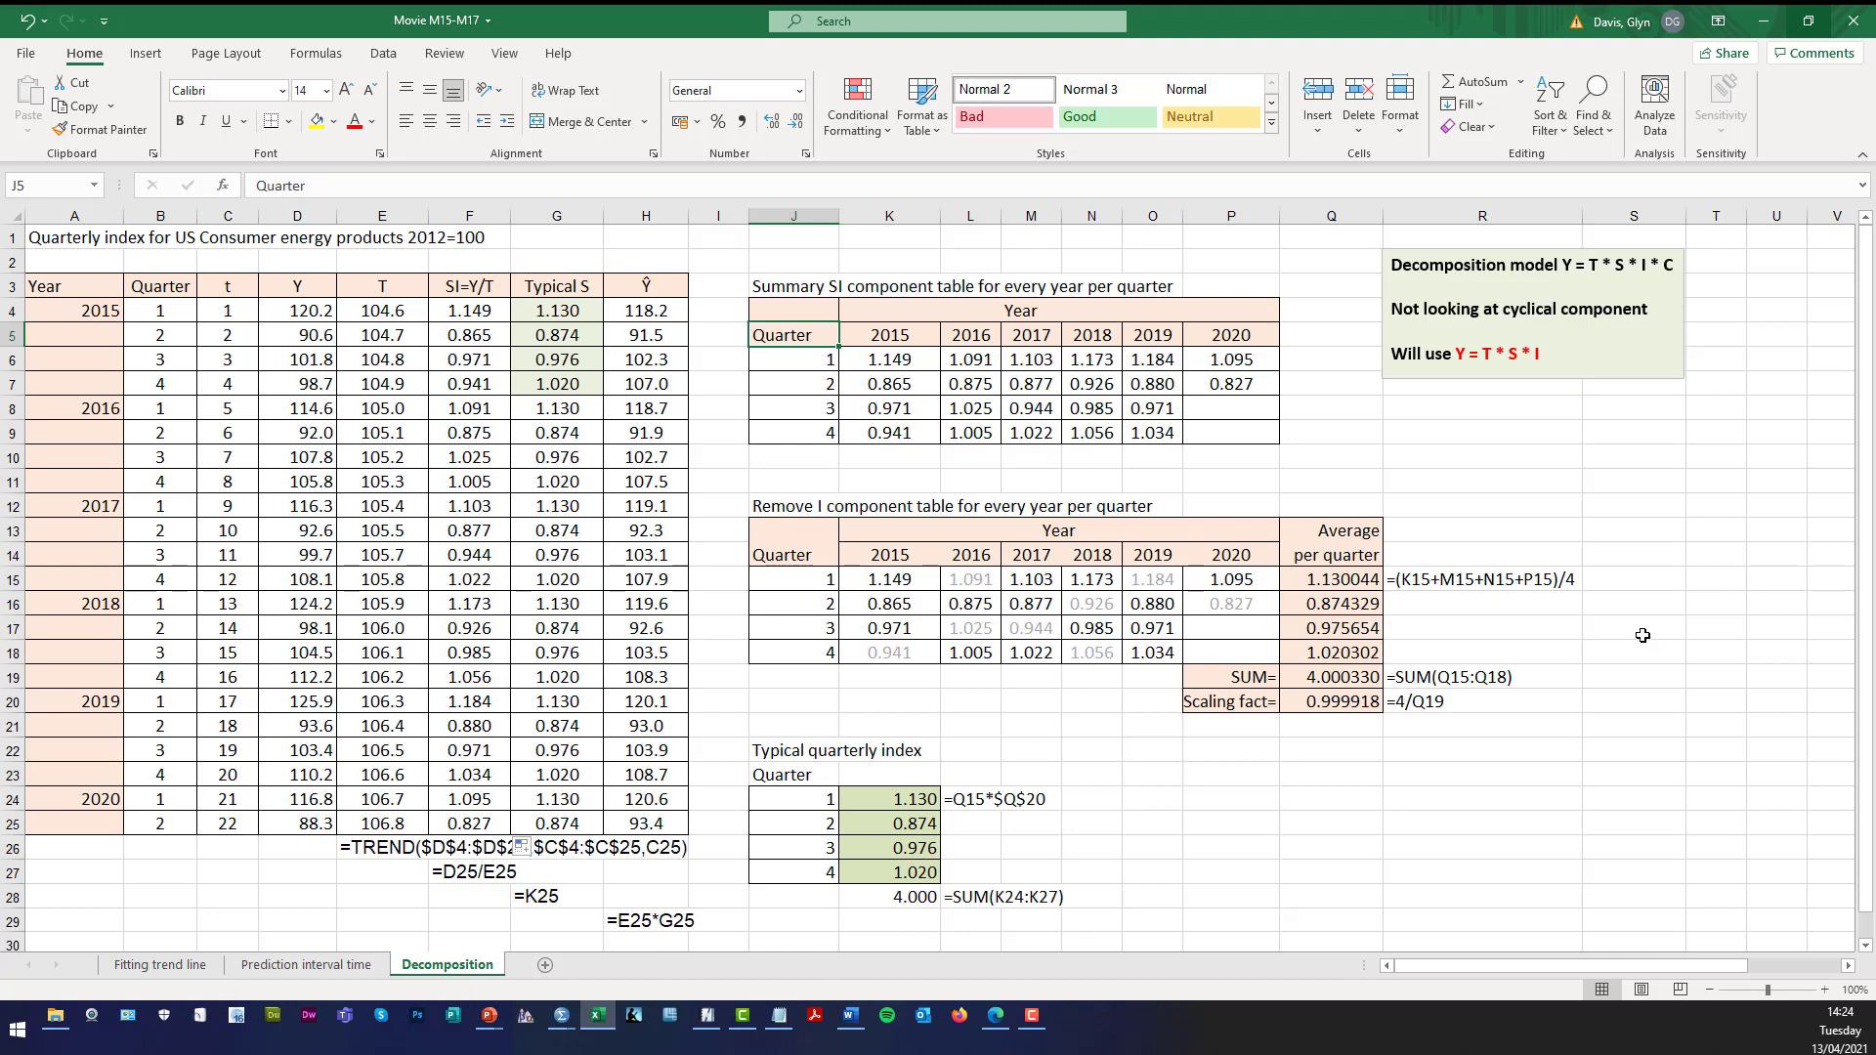
pyautogui.click(817, 580)
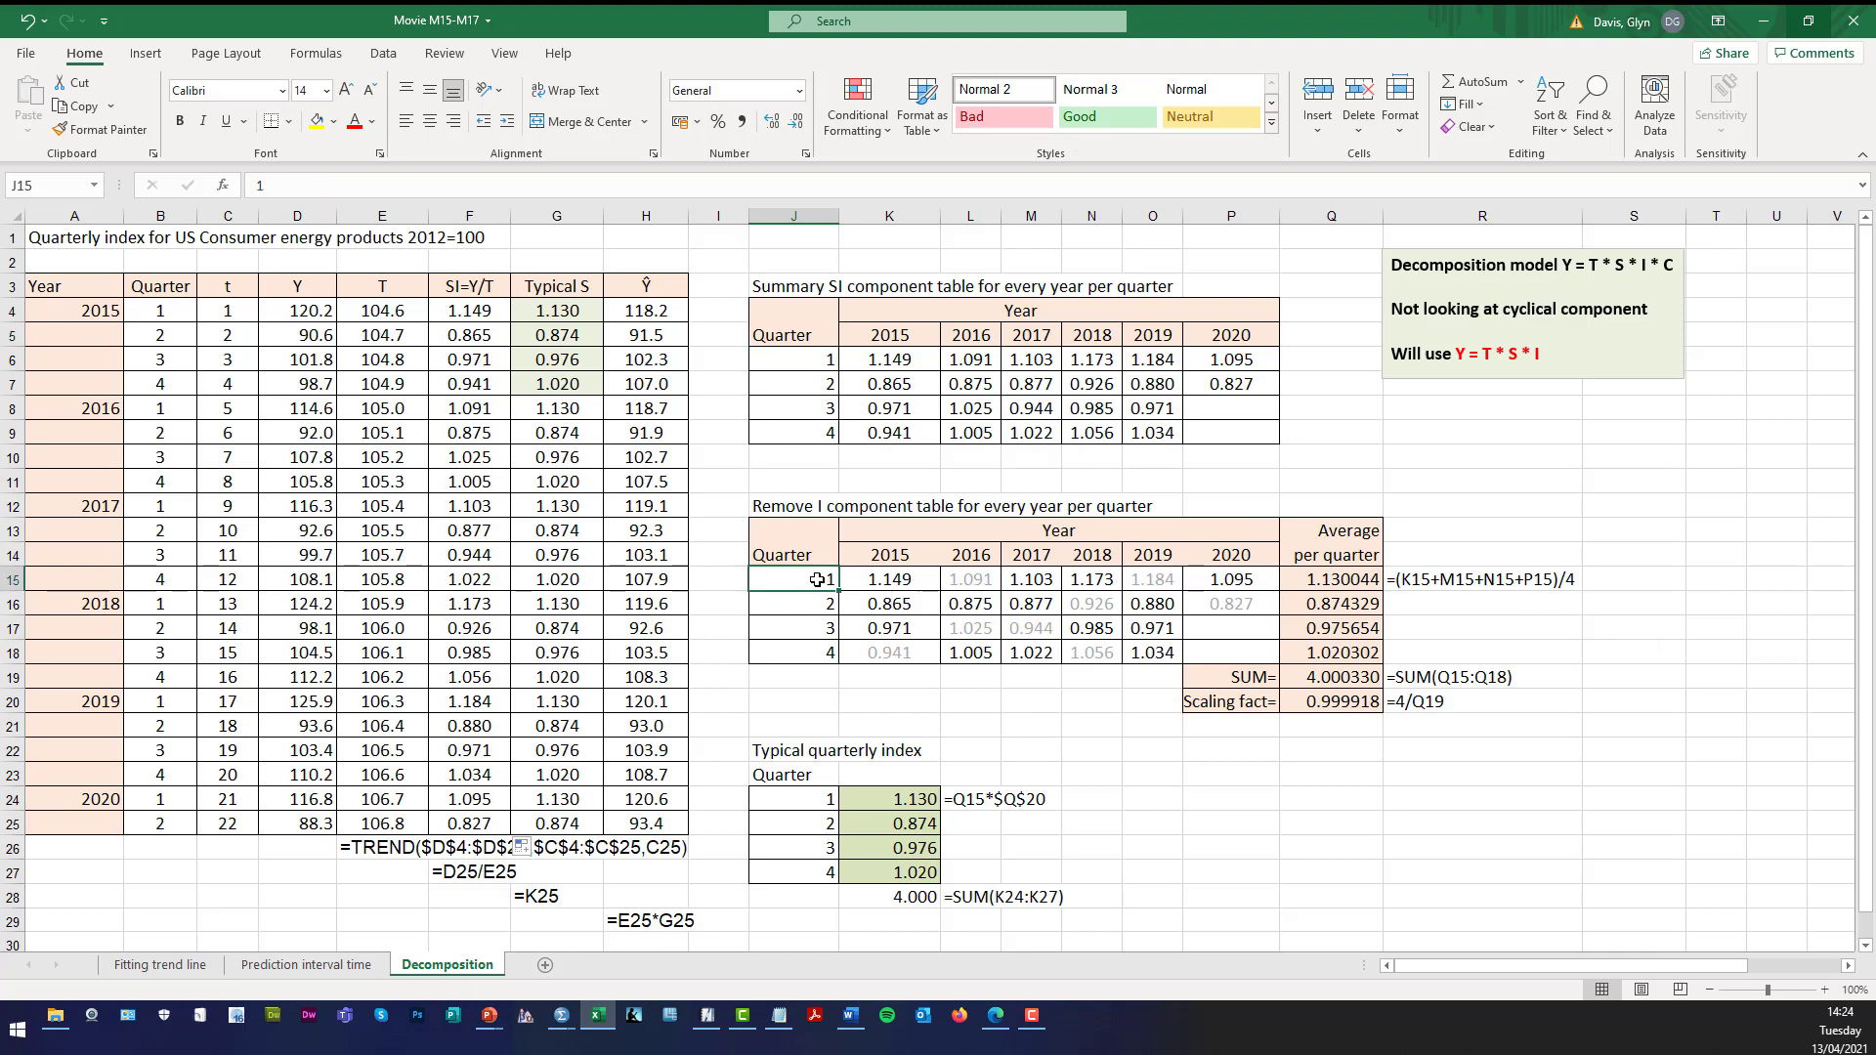
pyautogui.click(860, 583)
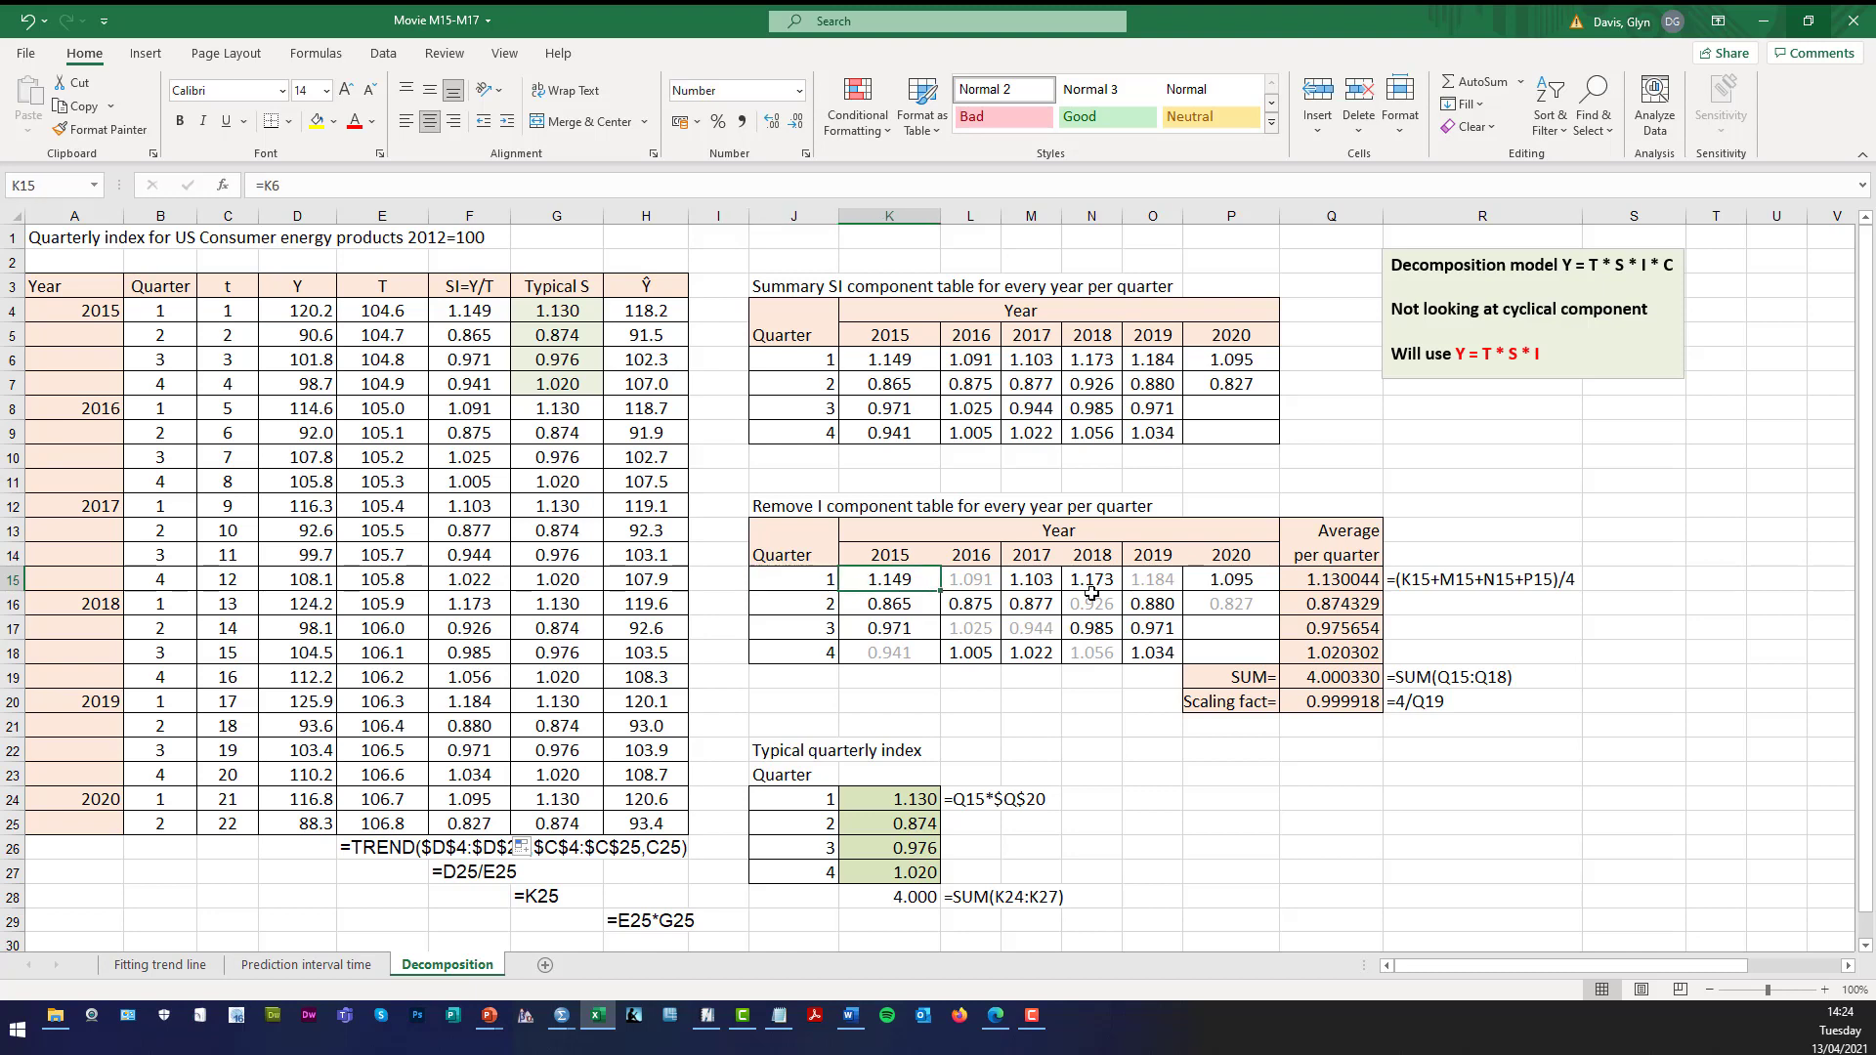
pyautogui.keyDown('shift'); pyautogui.click(1239, 580); pyautogui.keyUp('shift')
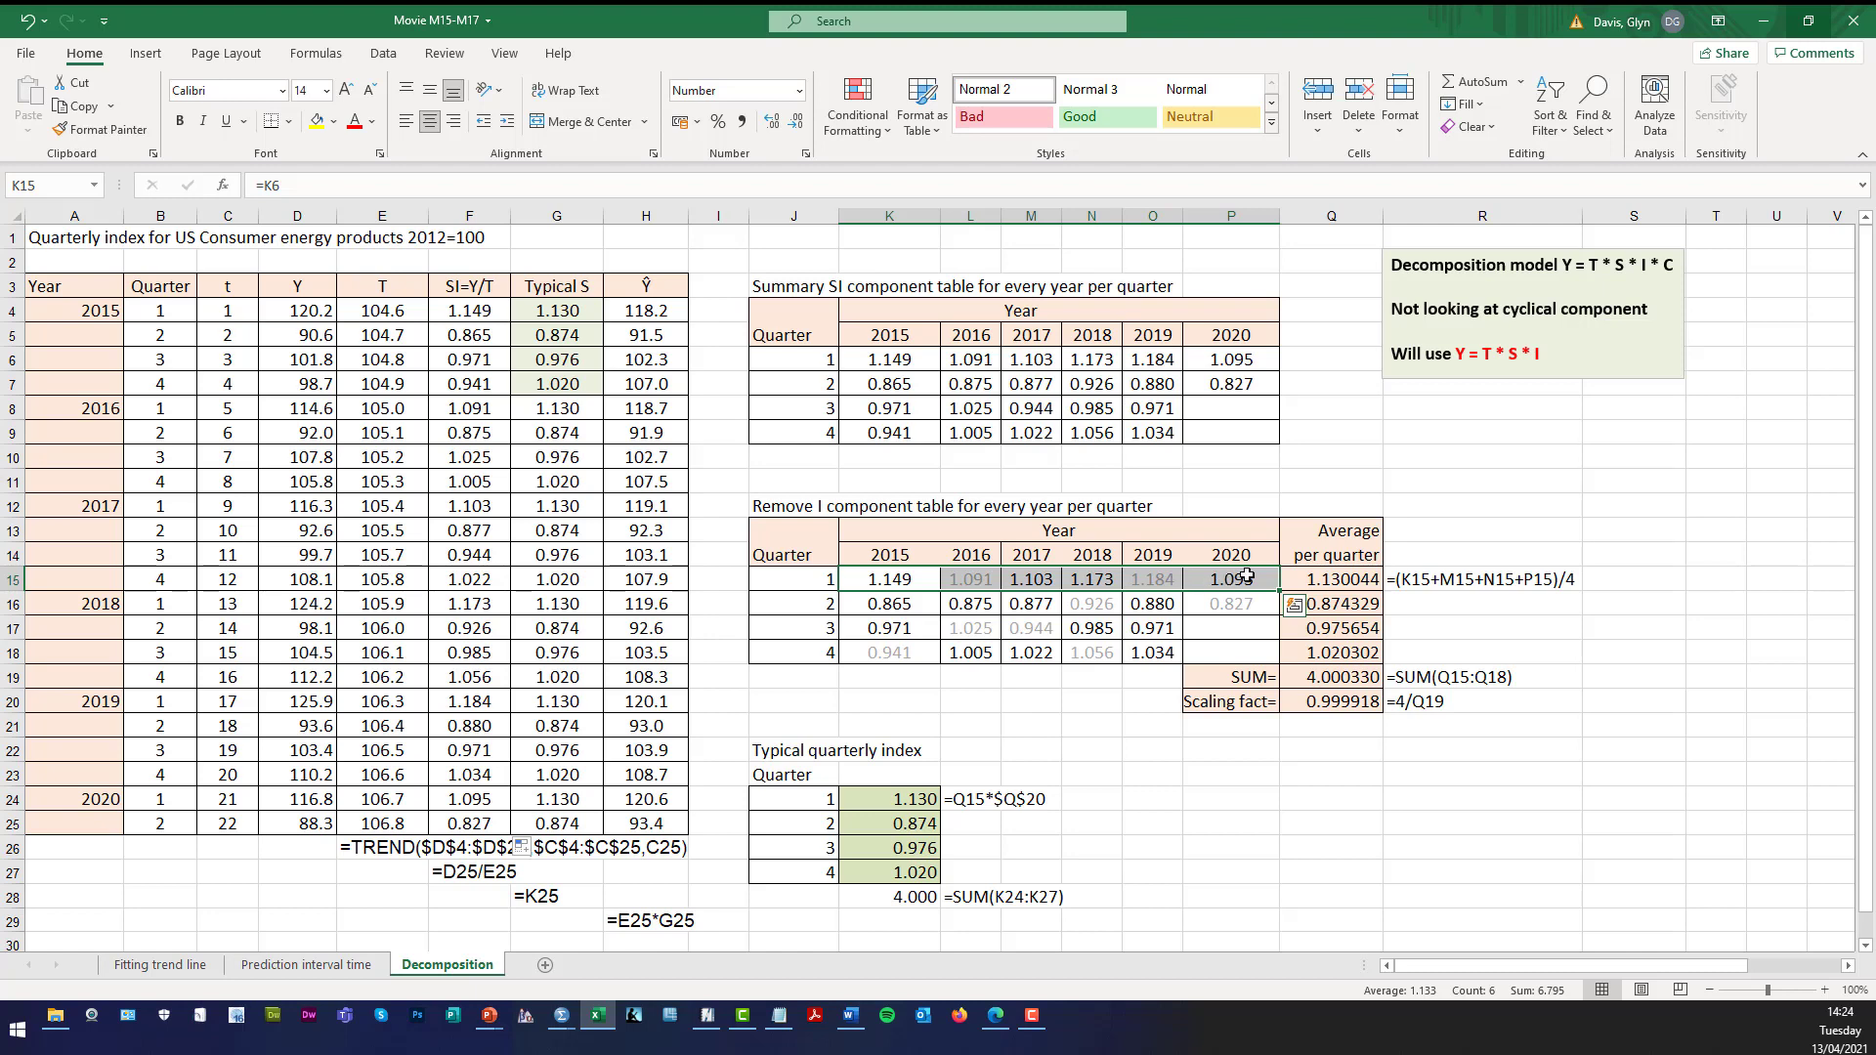
pyautogui.click(1303, 580)
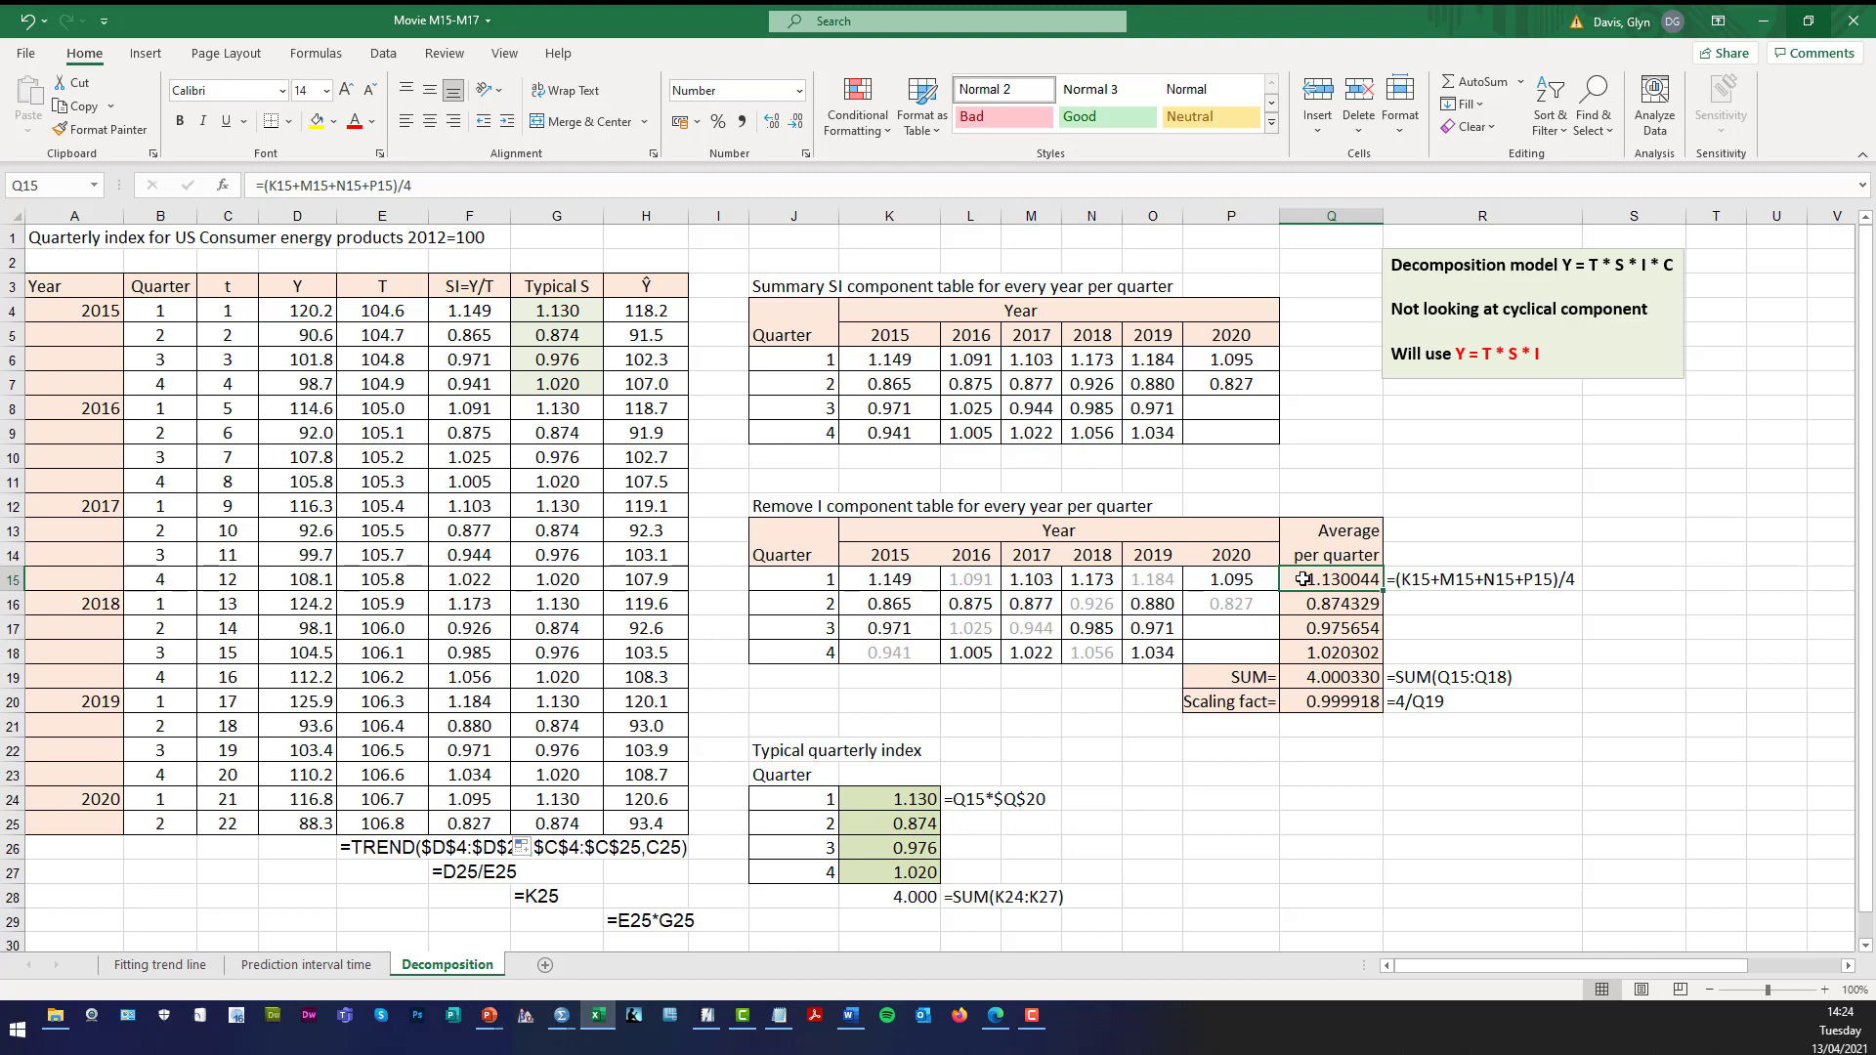
pyautogui.click(897, 578)
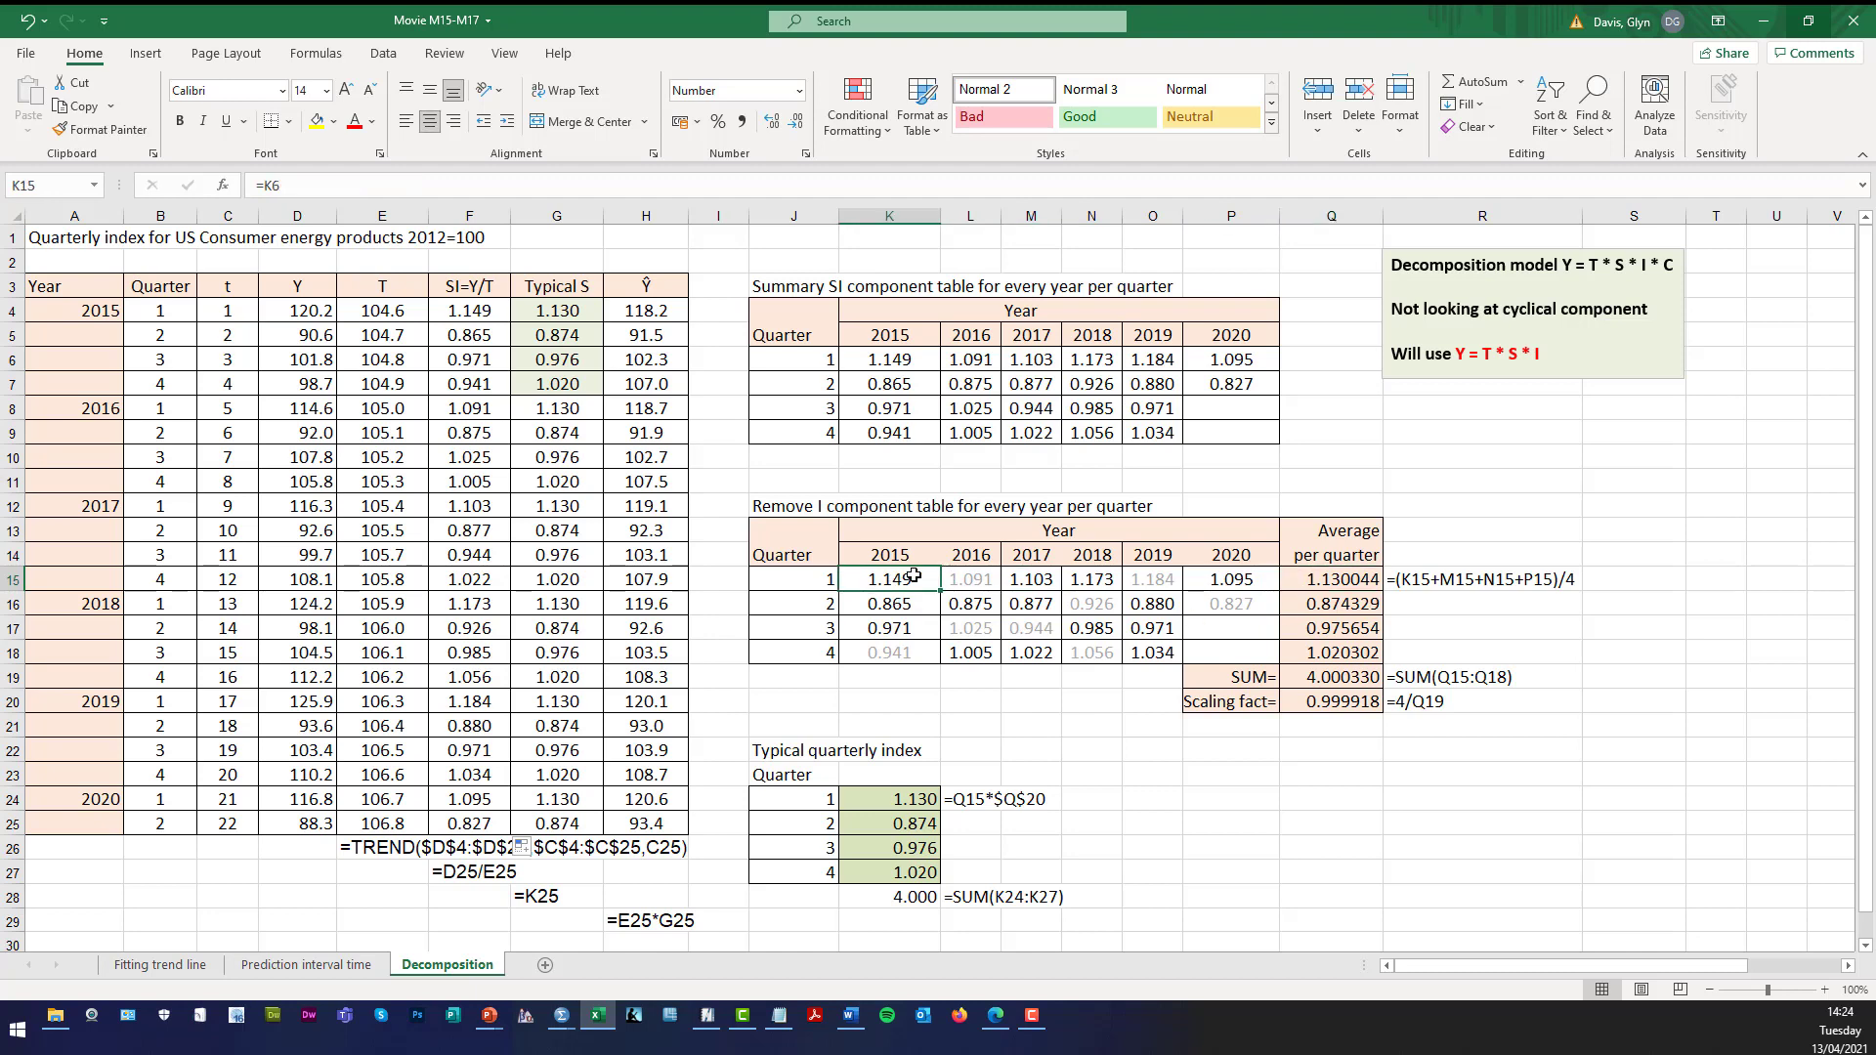
pyautogui.keyDown('shift'); pyautogui.click(1197, 579); pyautogui.keyUp('shift')
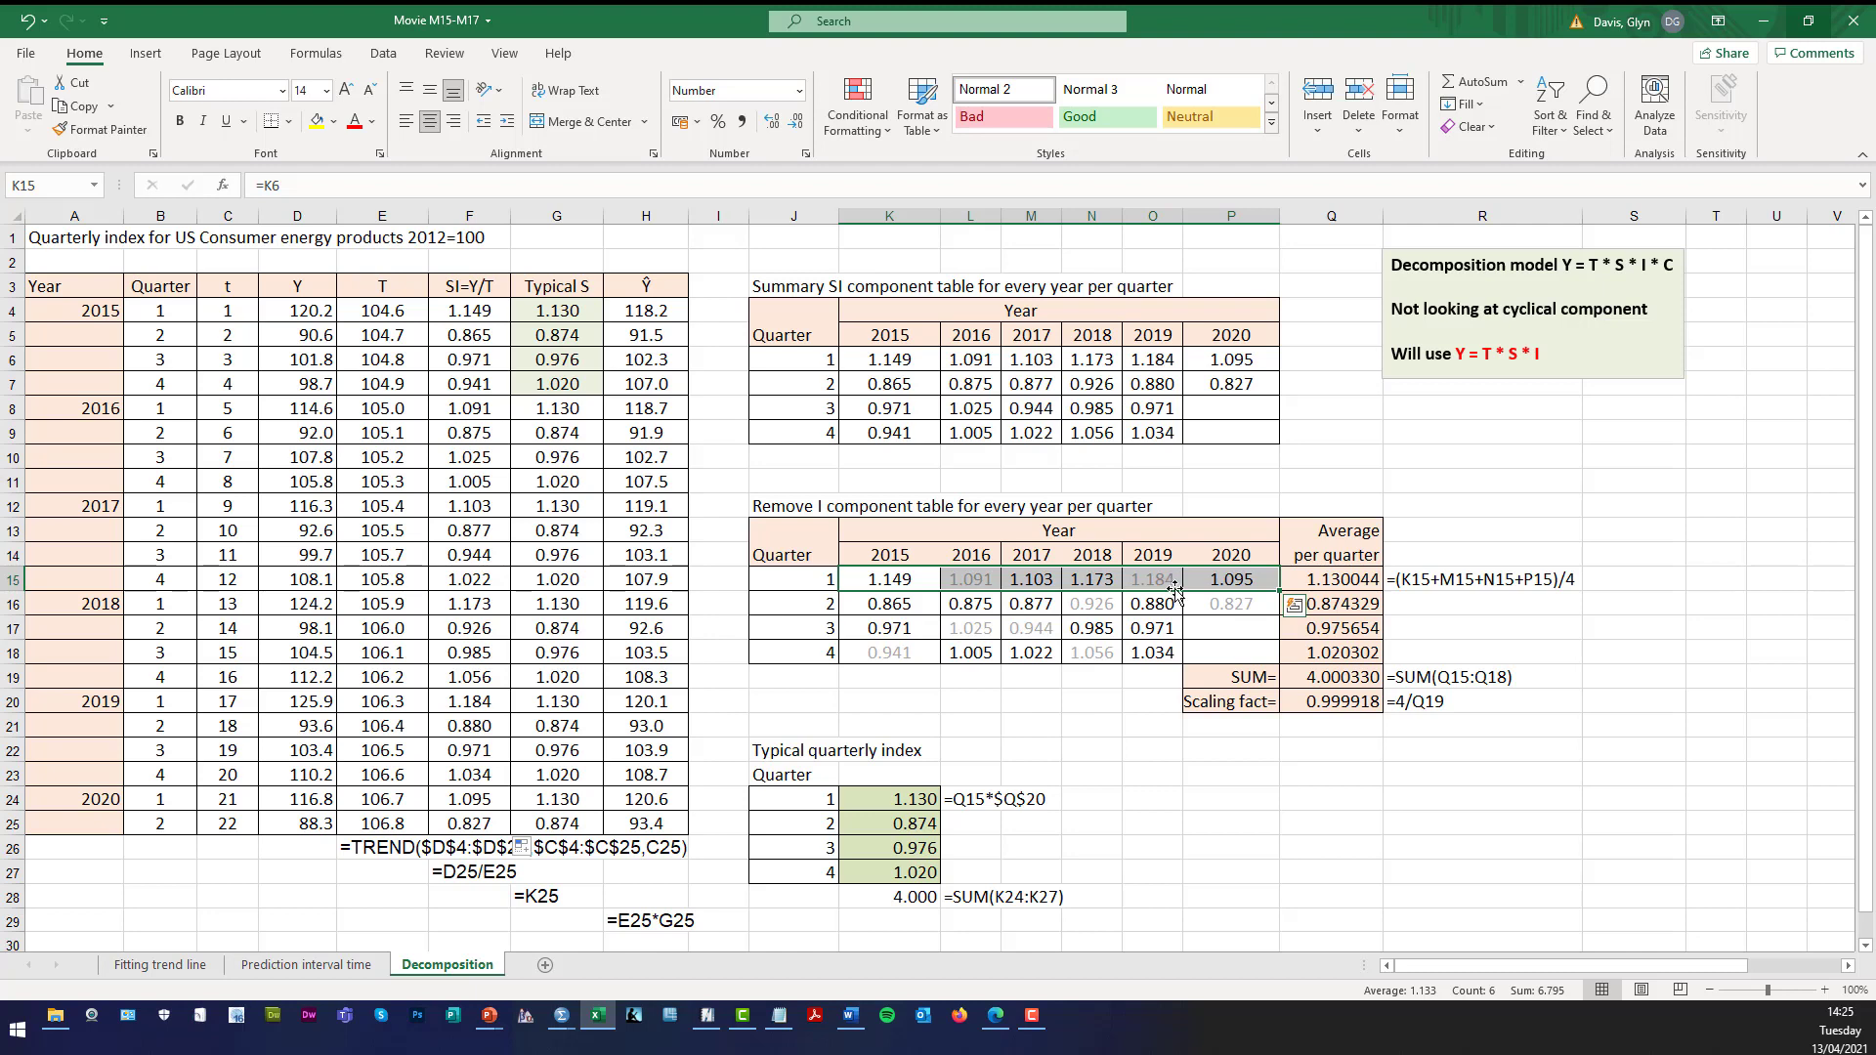
pyautogui.click(1300, 578)
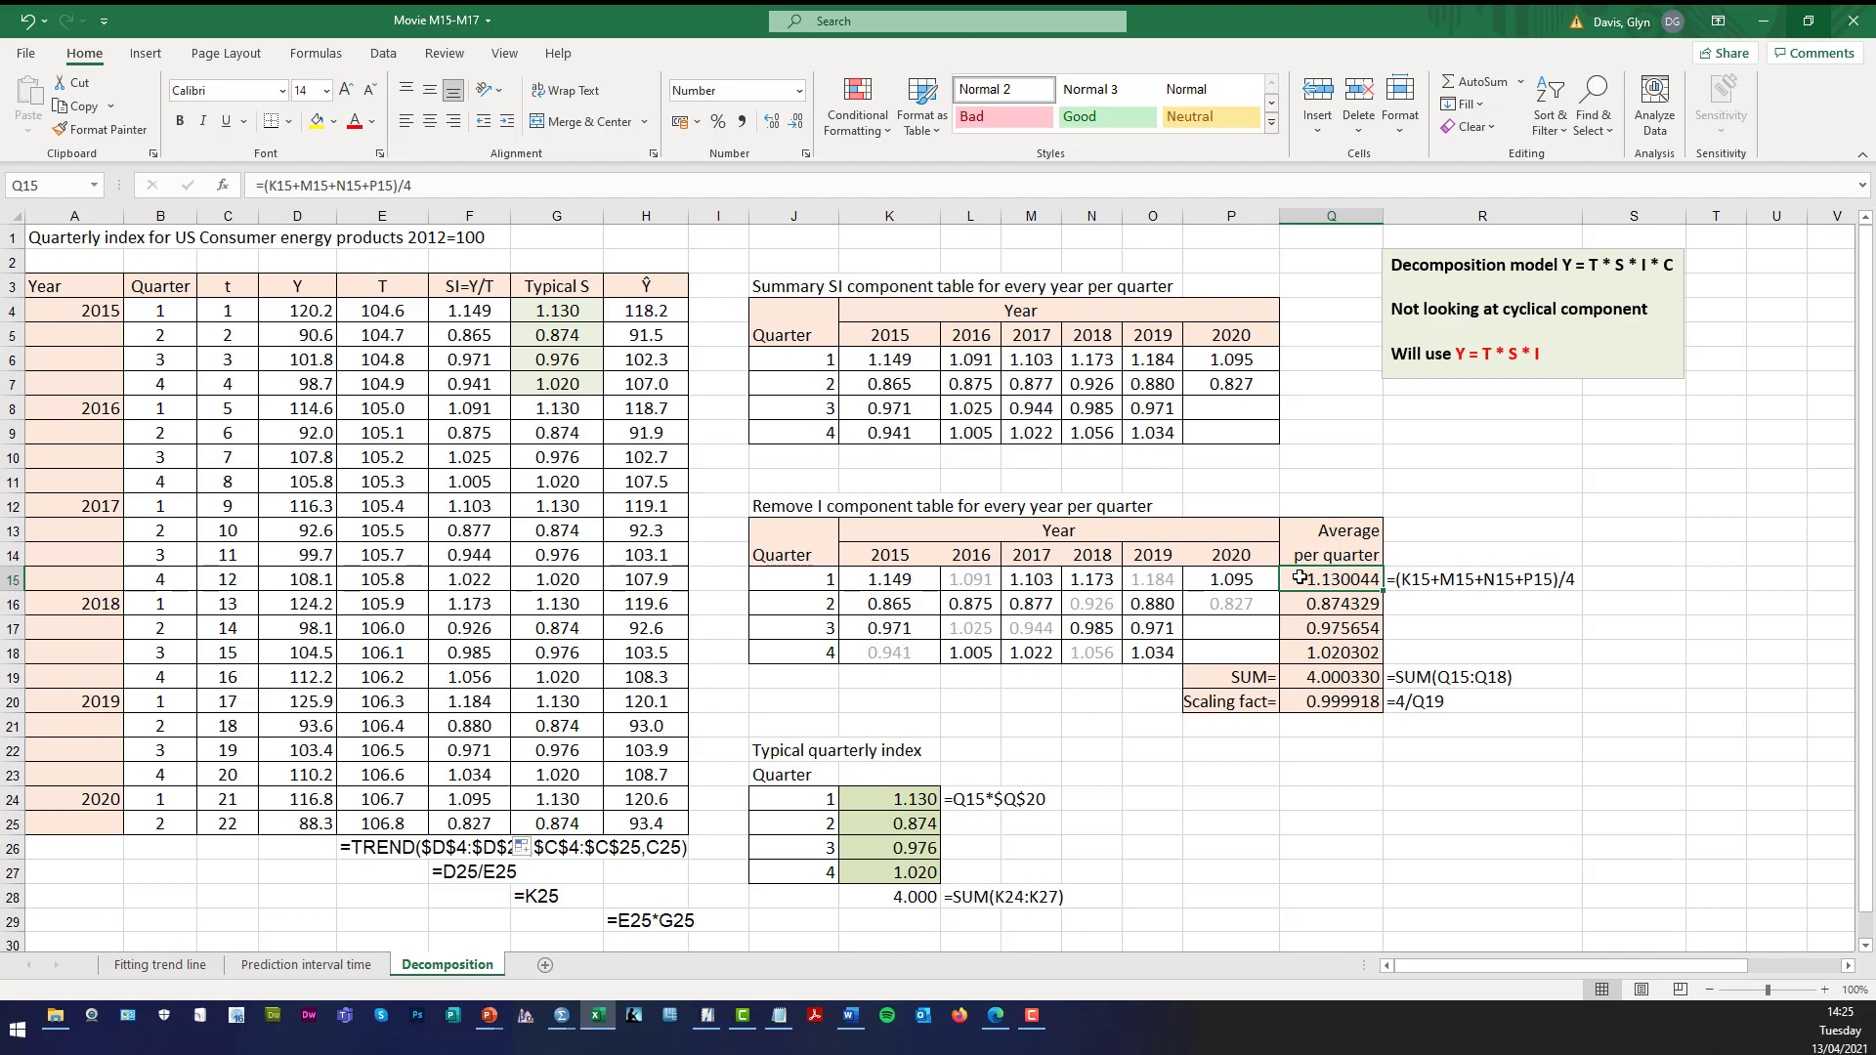
pyautogui.click(914, 584)
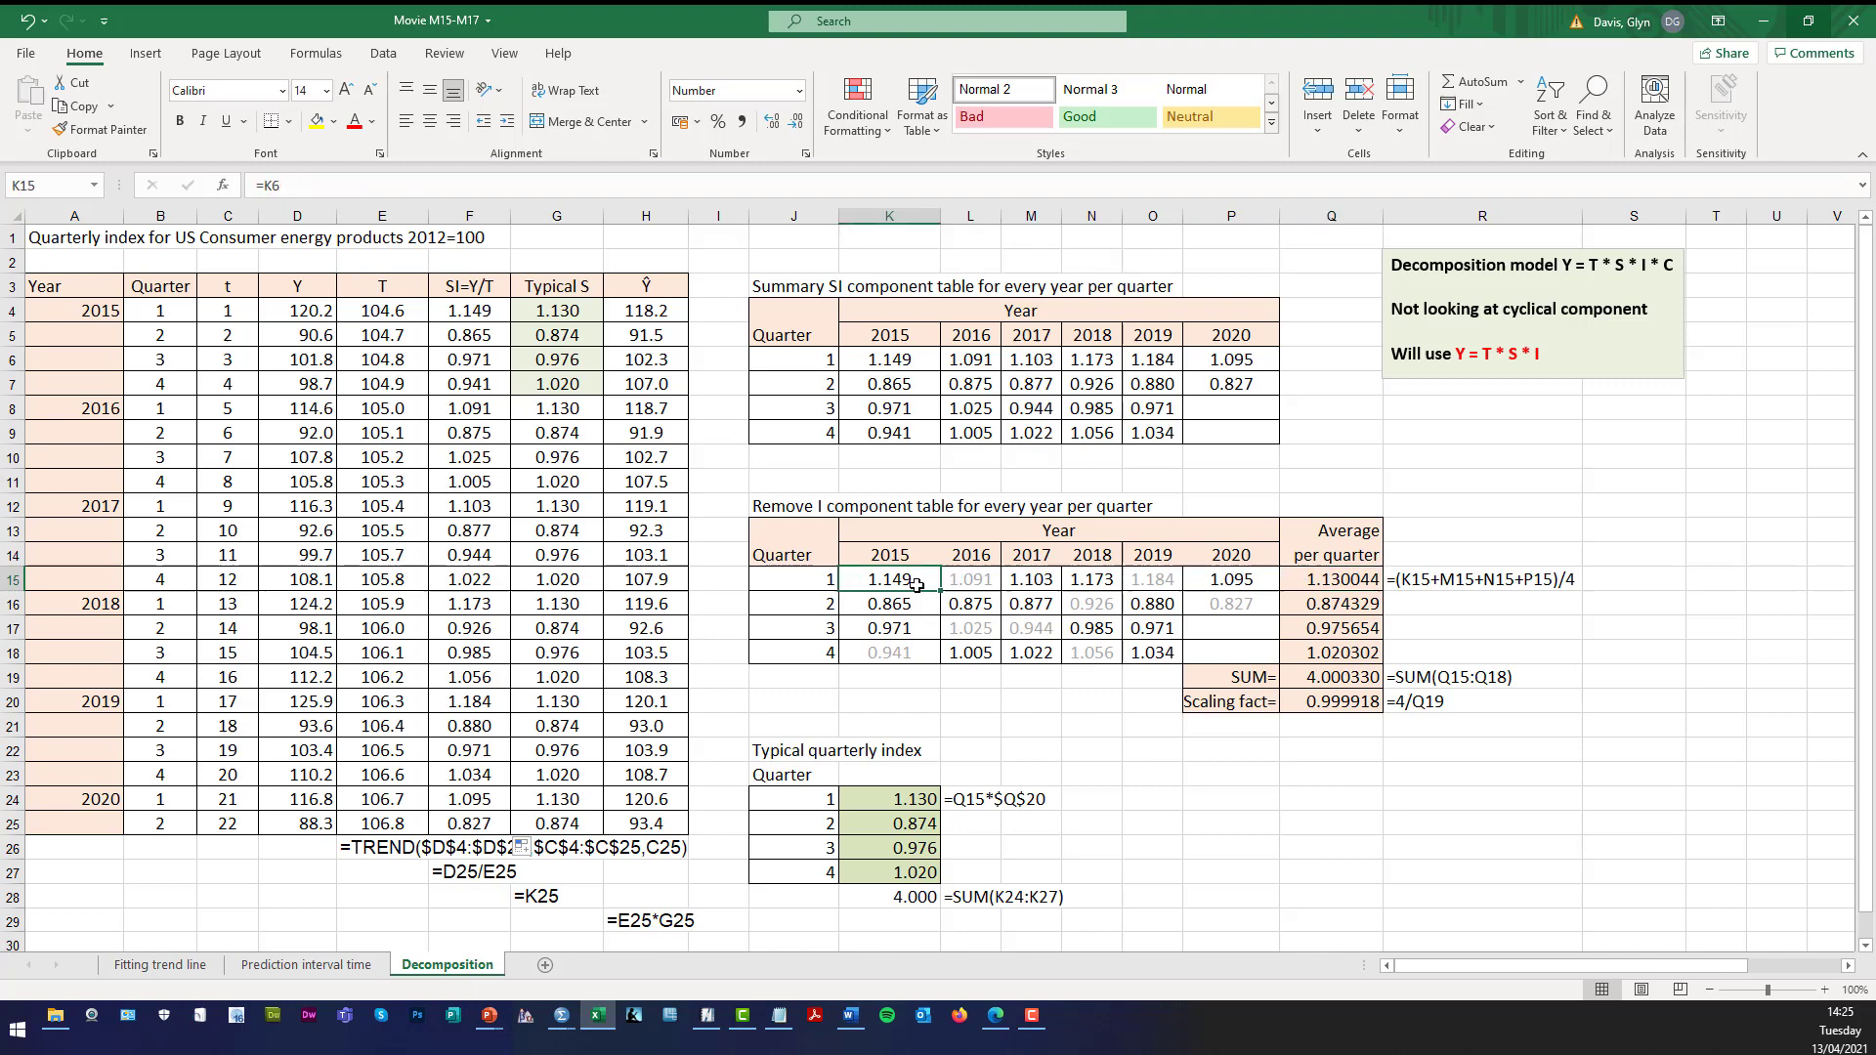
pyautogui.keyDown('ctrl'); pyautogui.click(1049, 577); pyautogui.keyUp('ctrl')
pyautogui.keyDown('ctrl'); pyautogui.click(1096, 577); pyautogui.keyUp('ctrl')
pyautogui.keyDown('ctrl'); pyautogui.click(1202, 580); pyautogui.keyUp('ctrl')
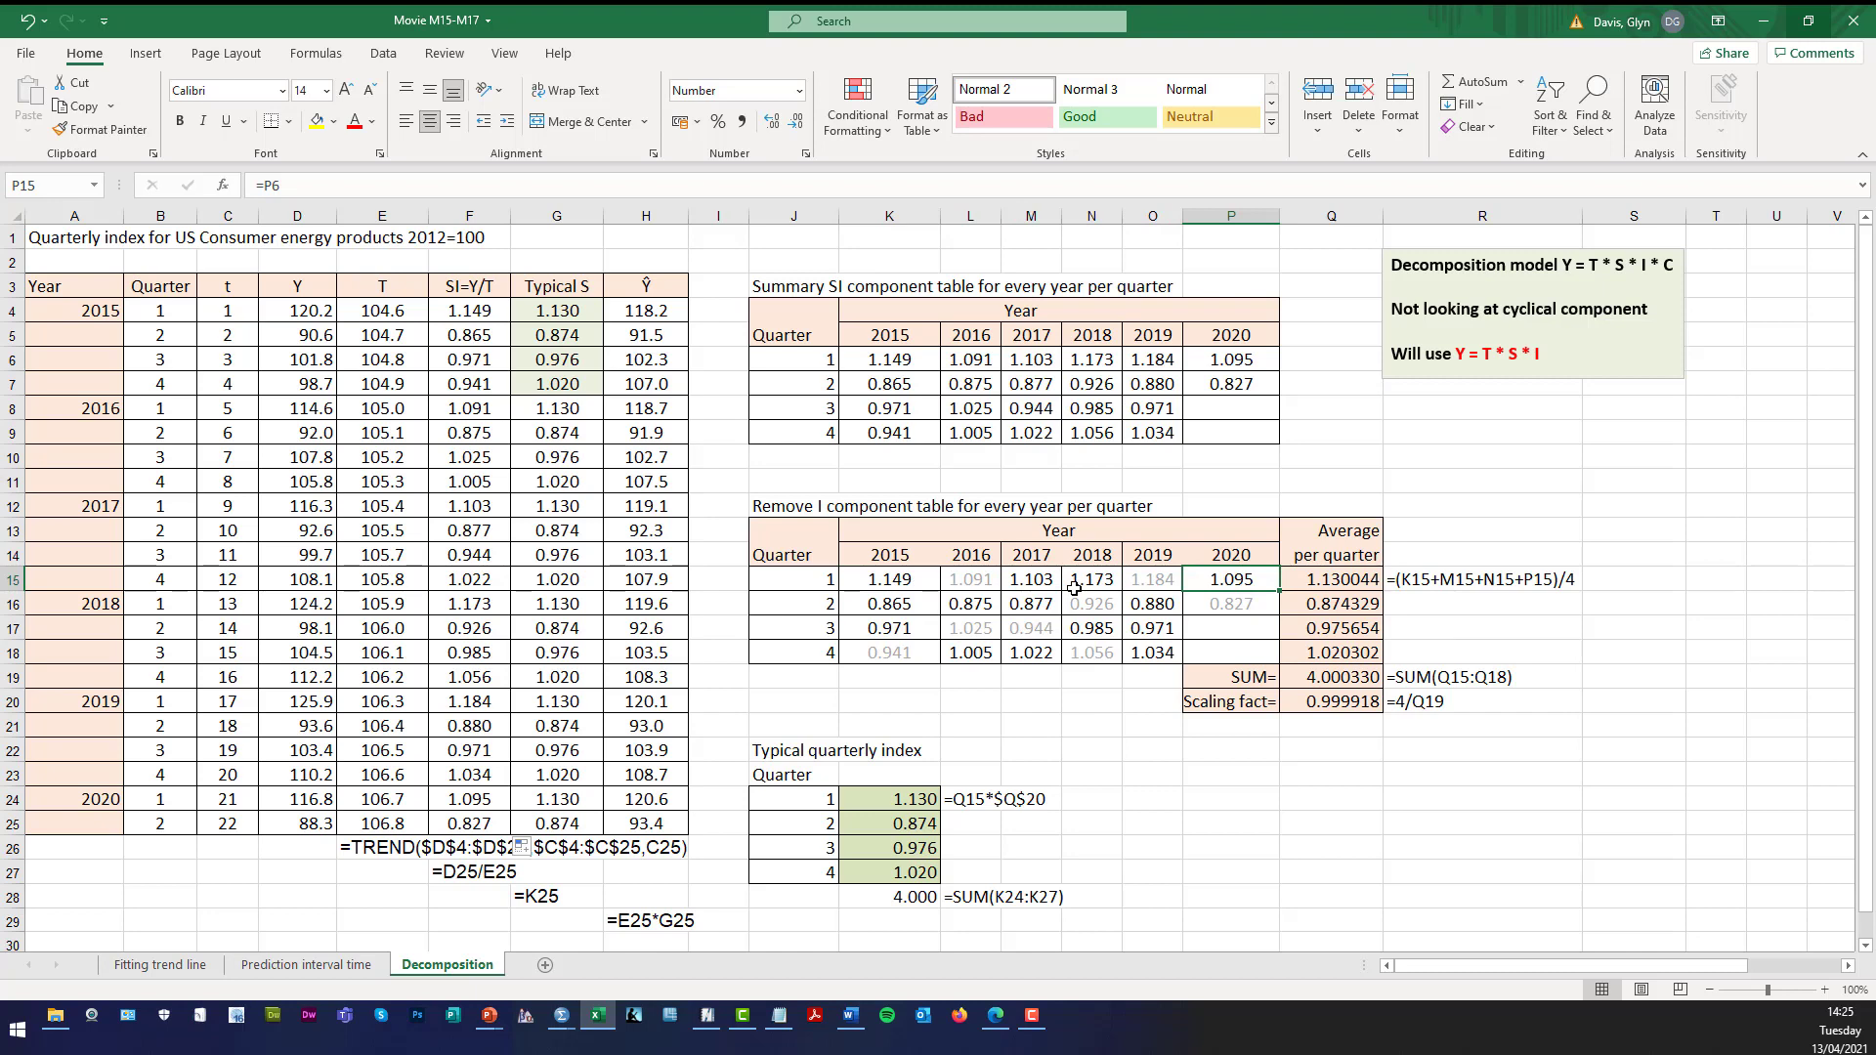
pyautogui.click(909, 579)
pyautogui.click(1036, 578)
pyautogui.click(1087, 580)
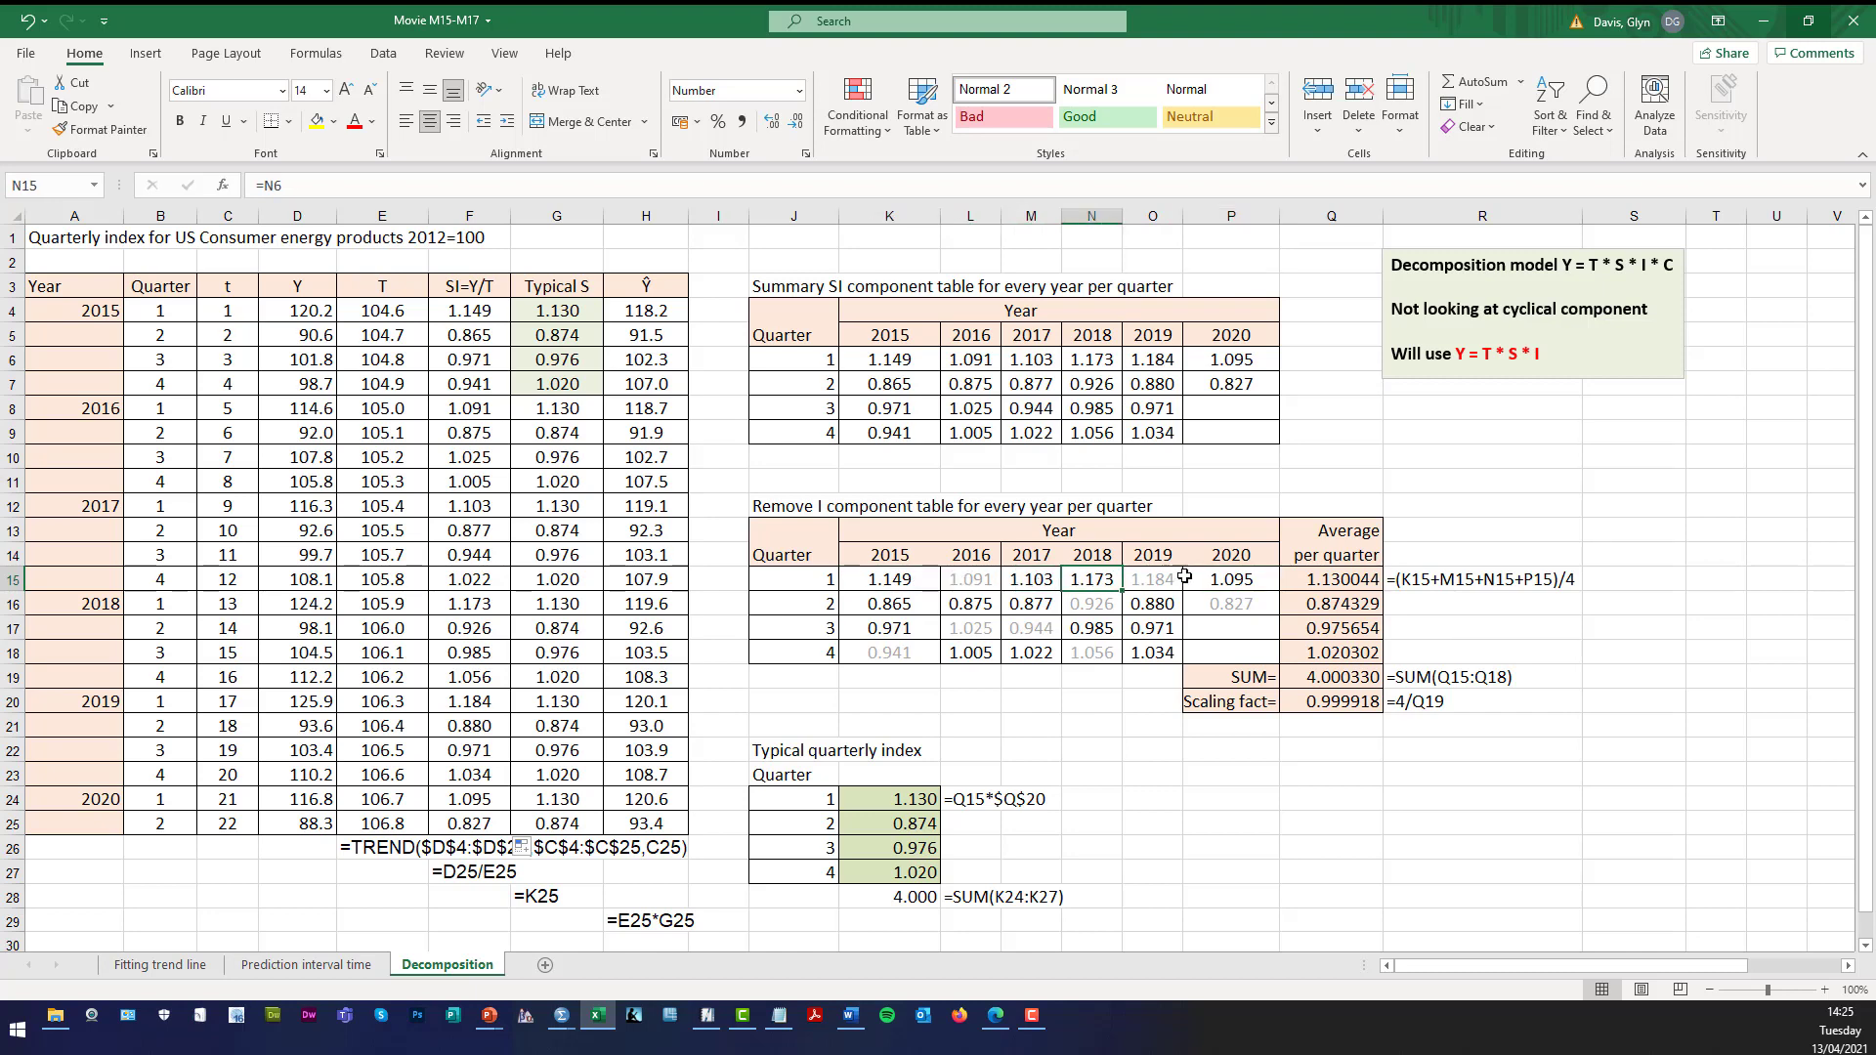
pyautogui.click(1197, 576)
pyautogui.click(1345, 579)
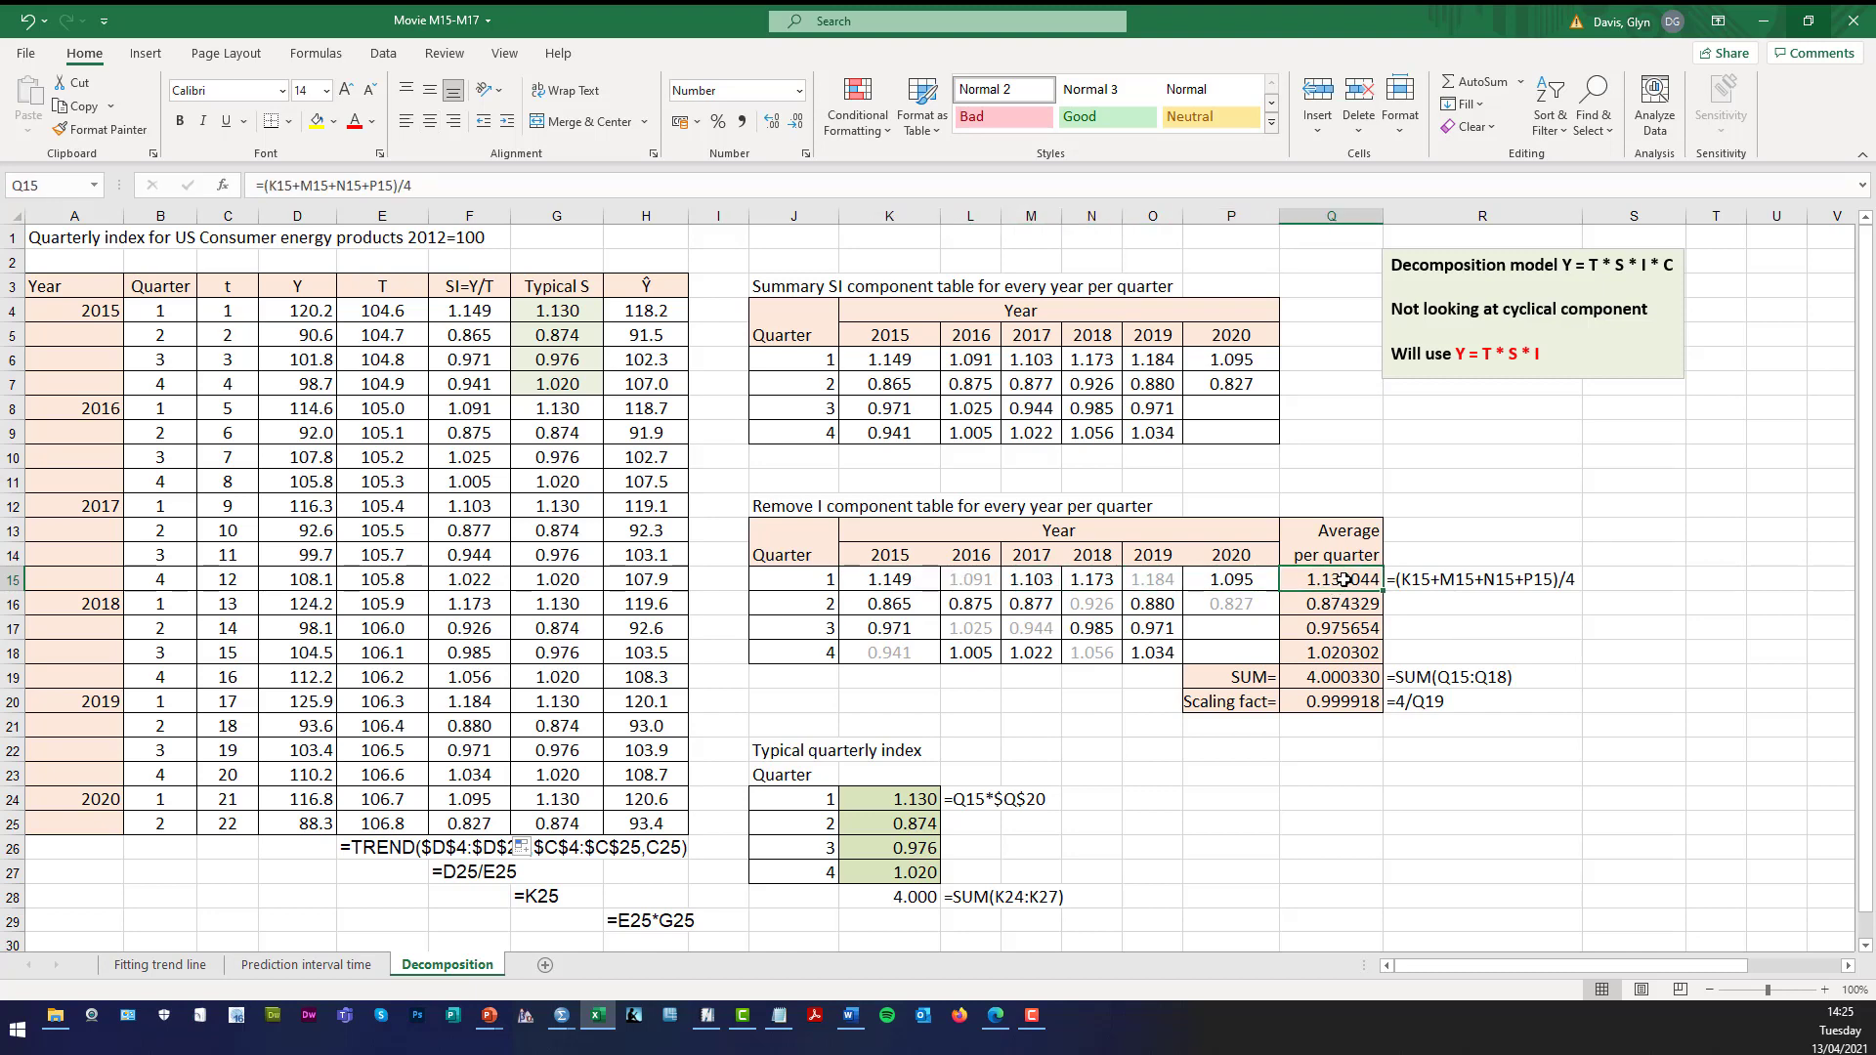
pyautogui.click(1323, 603)
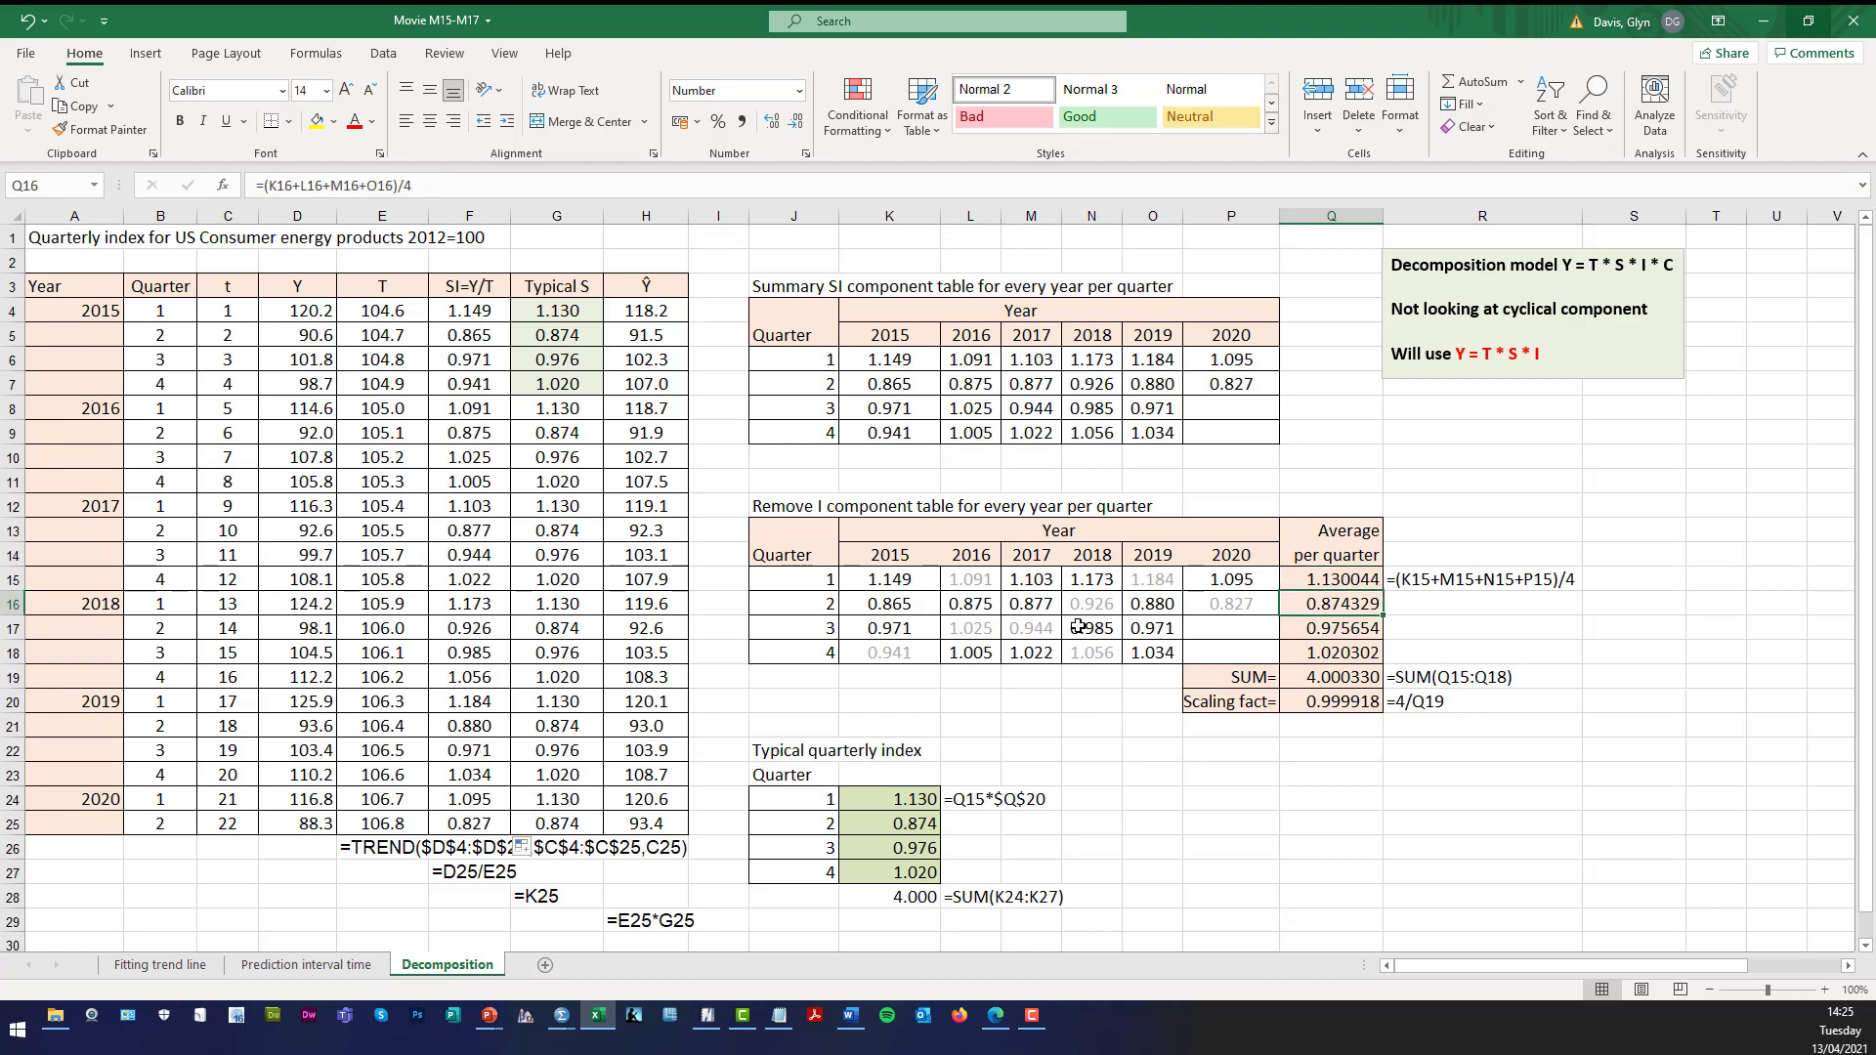
pyautogui.click(1223, 606)
pyautogui.click(1108, 605)
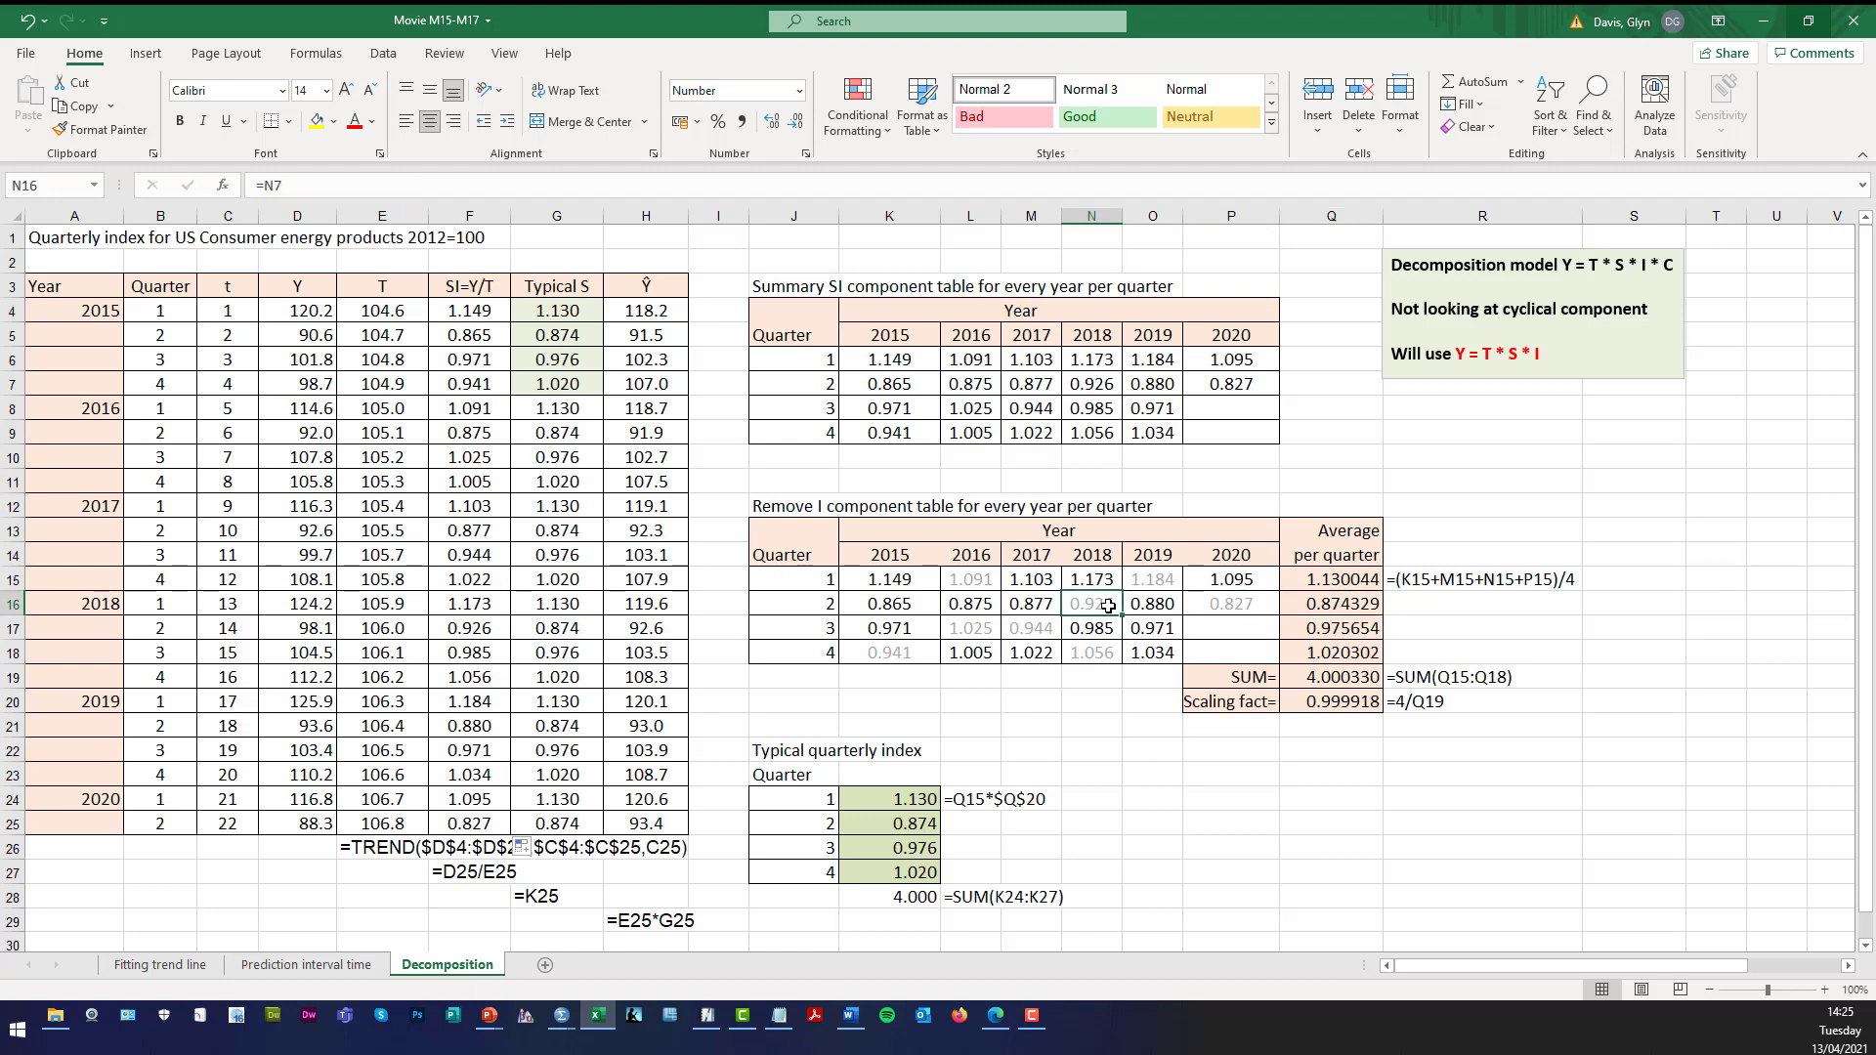
pyautogui.click(910, 606)
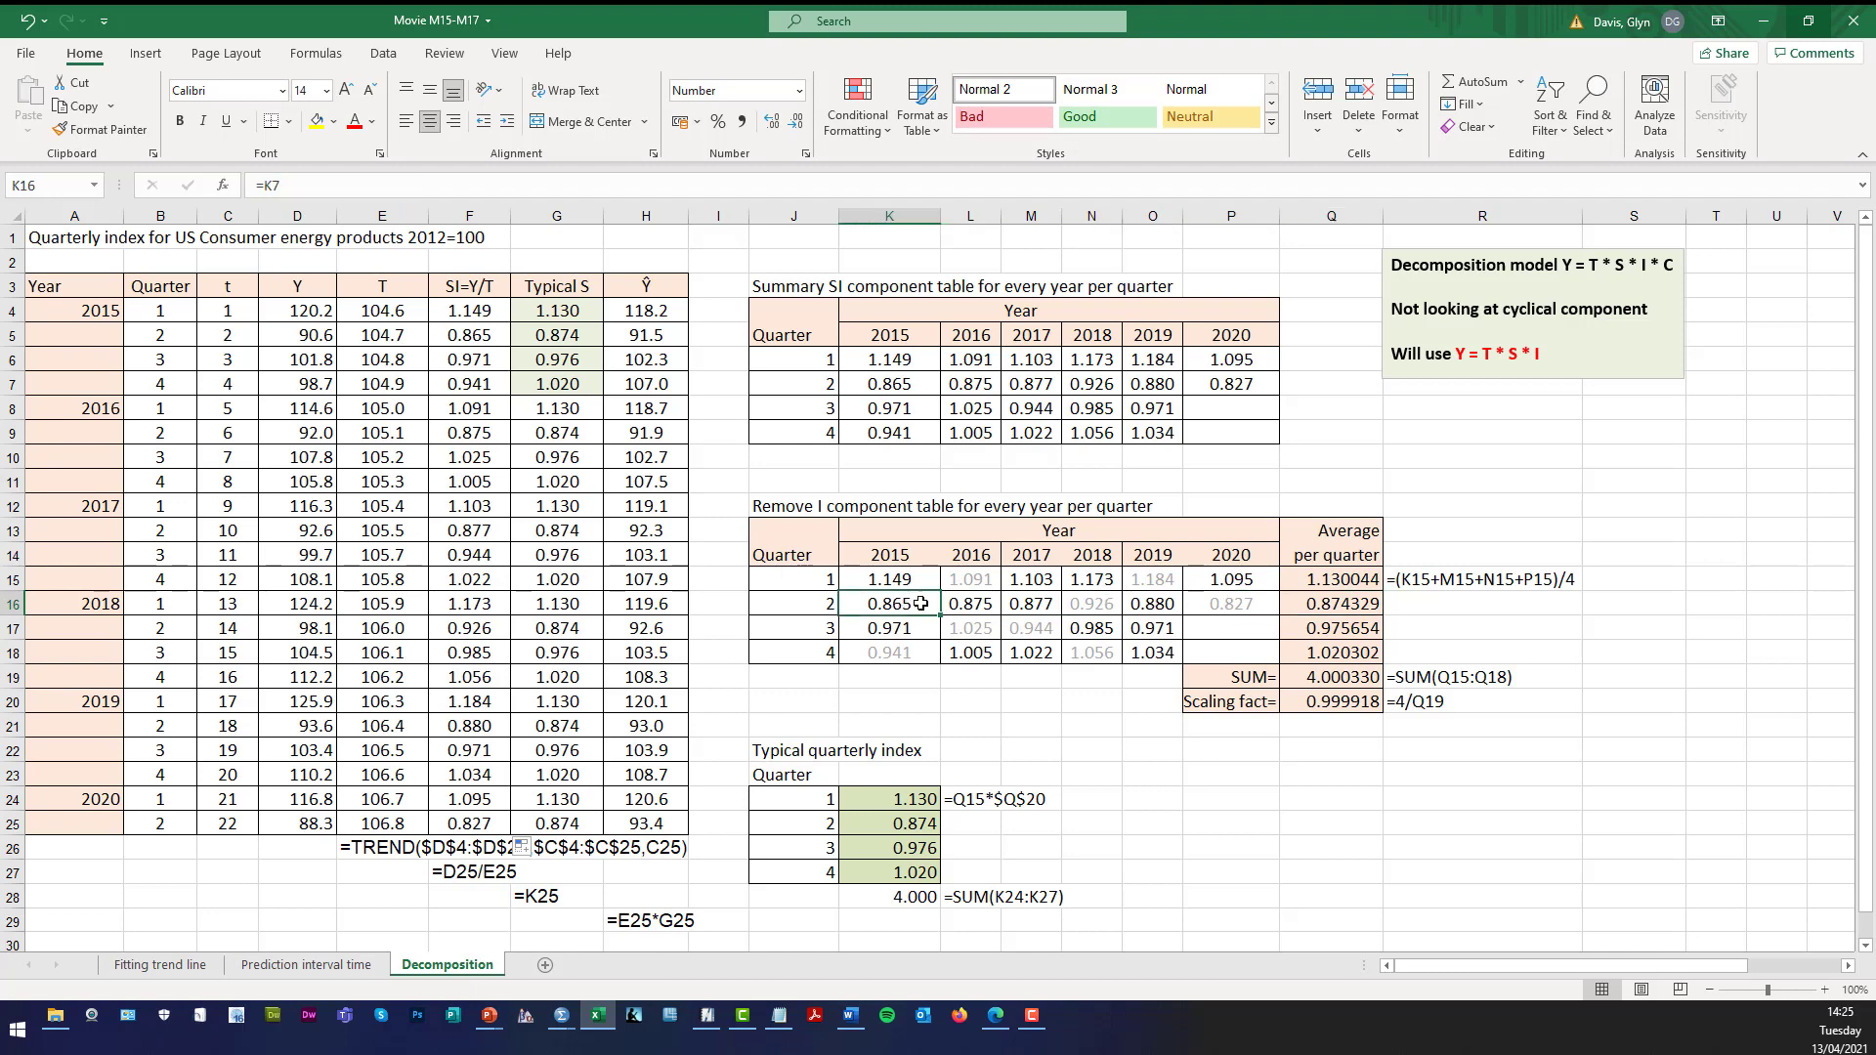
pyautogui.click(973, 607)
pyautogui.click(1023, 608)
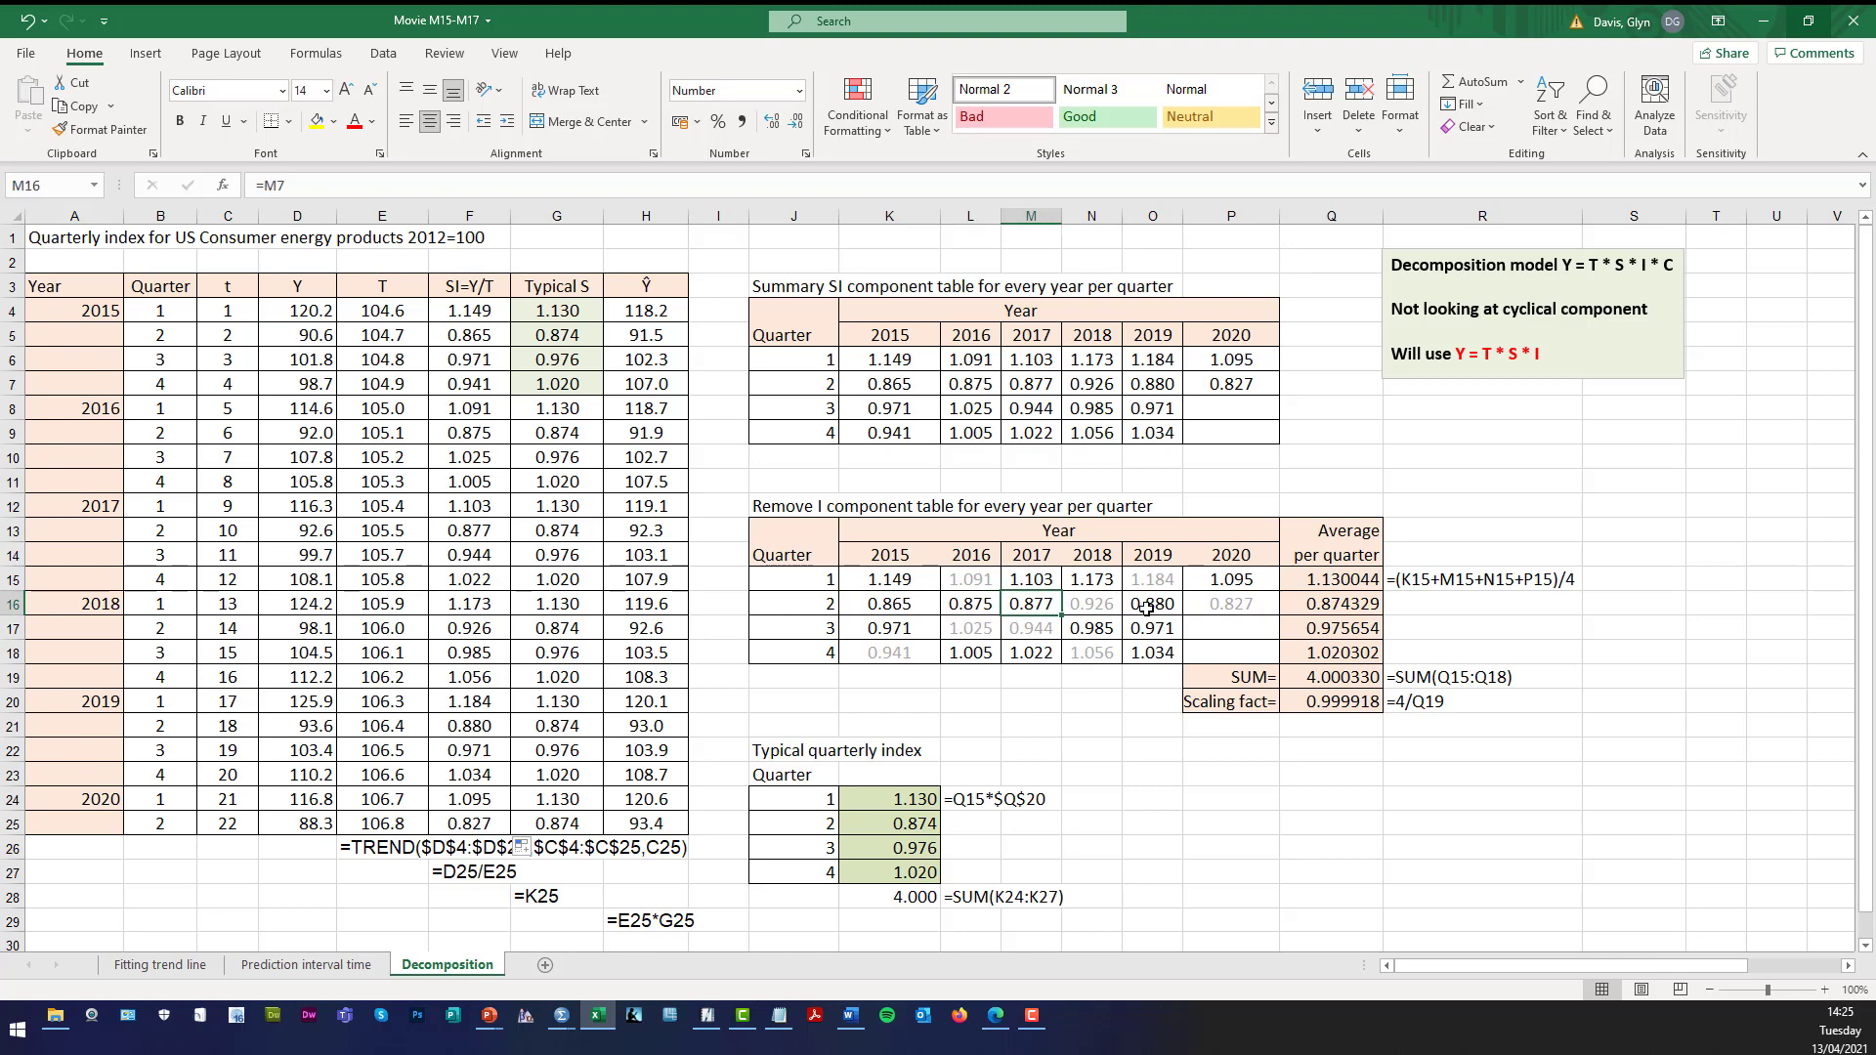
pyautogui.click(1079, 608)
pyautogui.click(1145, 608)
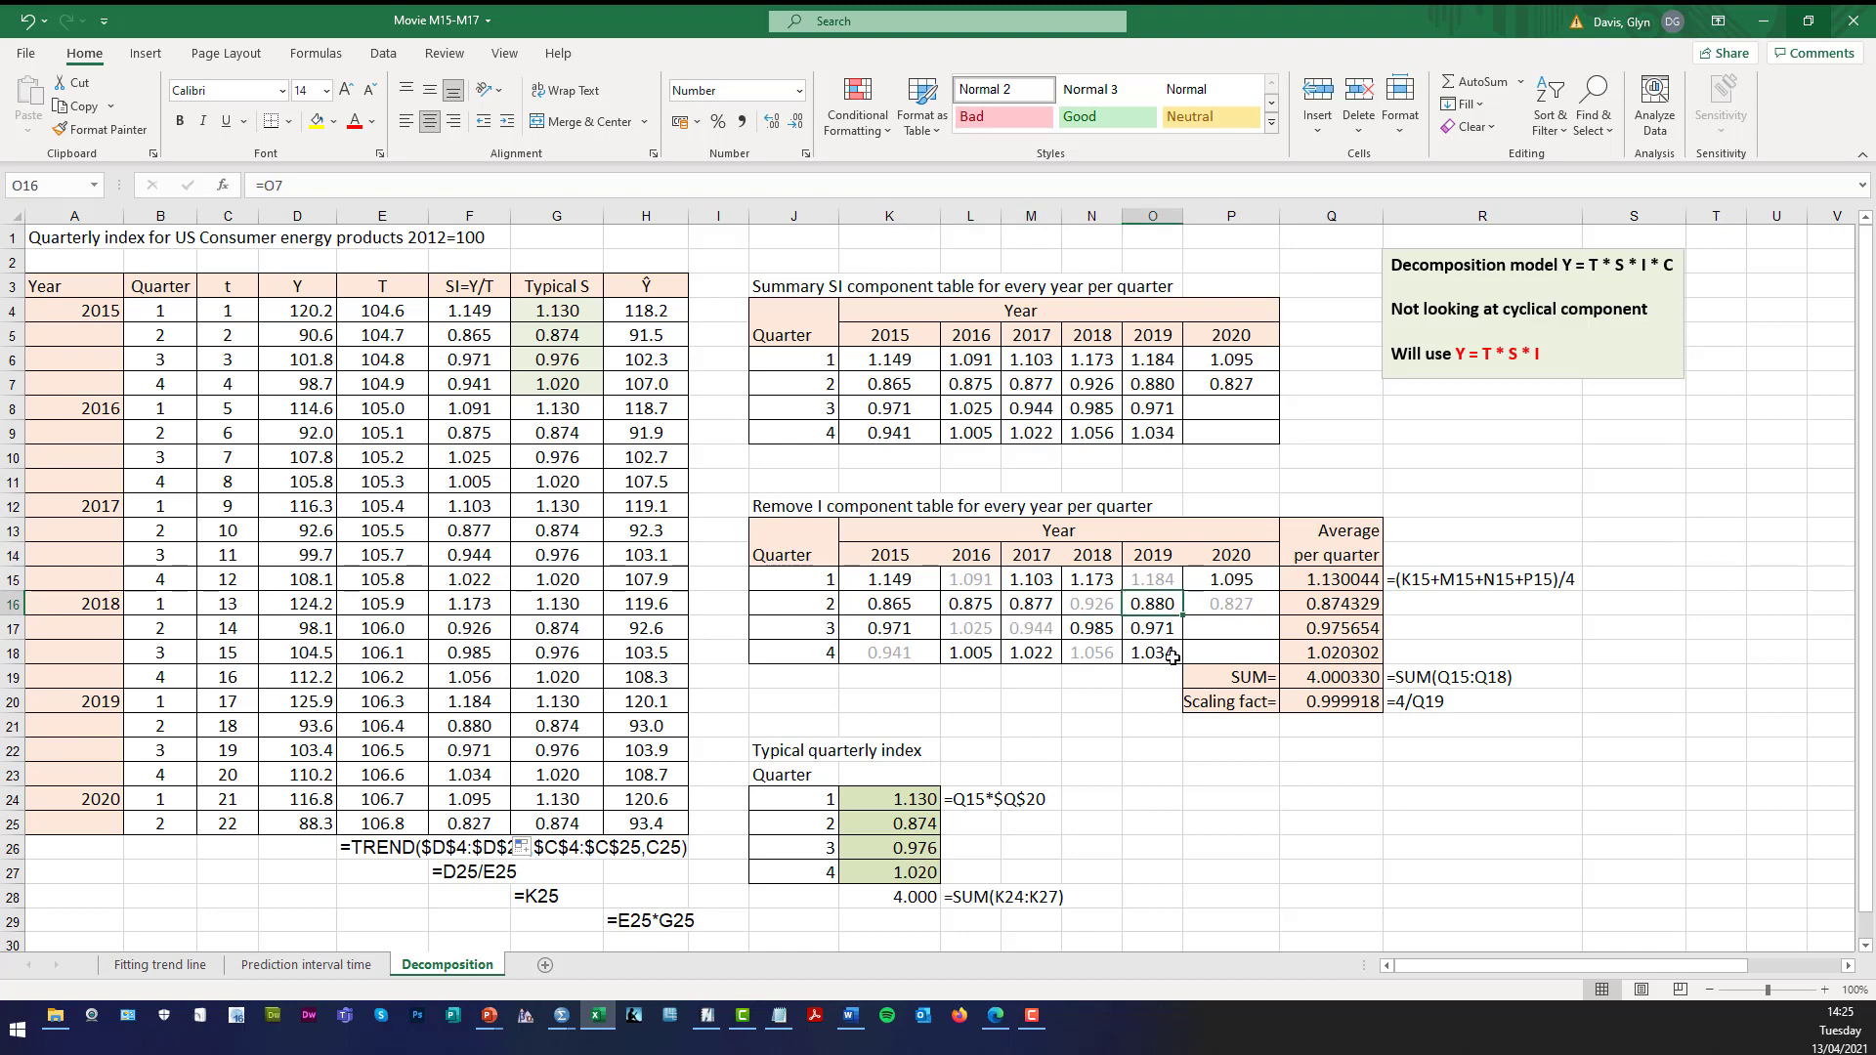
pyautogui.click(1371, 577)
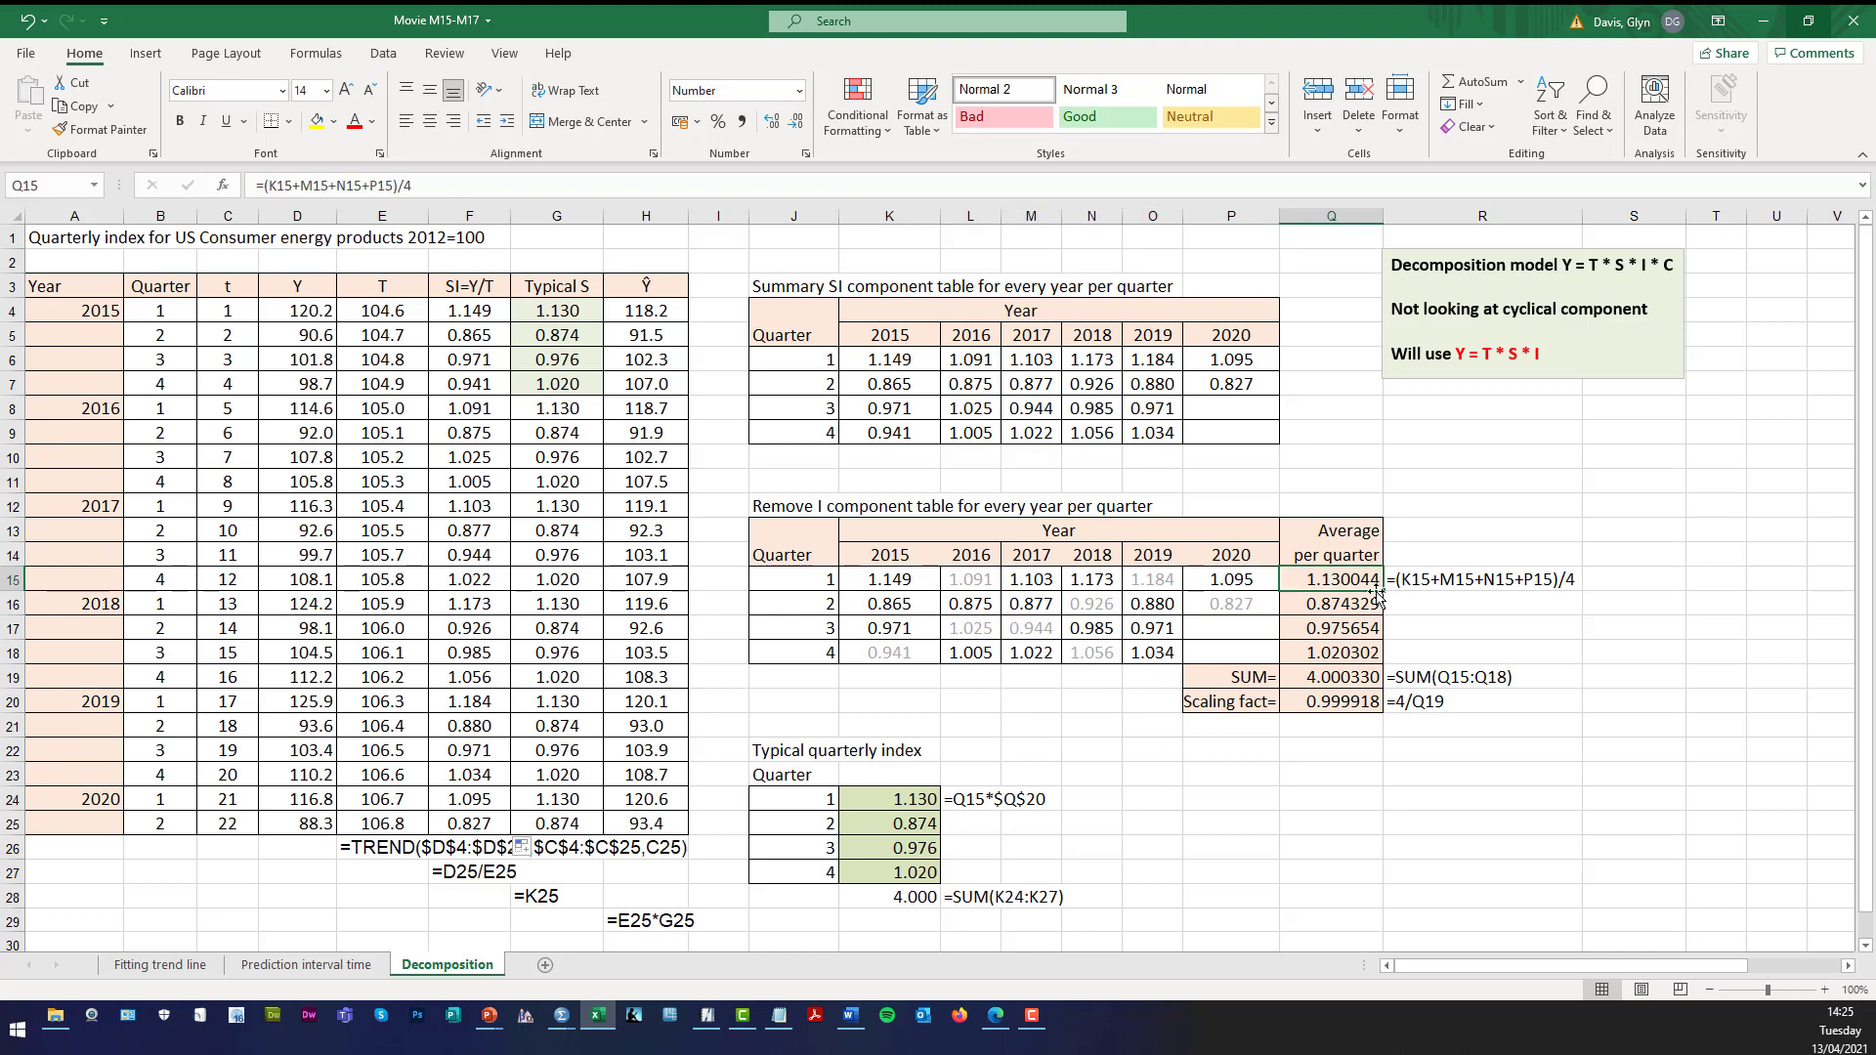
pyautogui.keyDown('shift'); pyautogui.click(1362, 654); pyautogui.keyUp('shift')
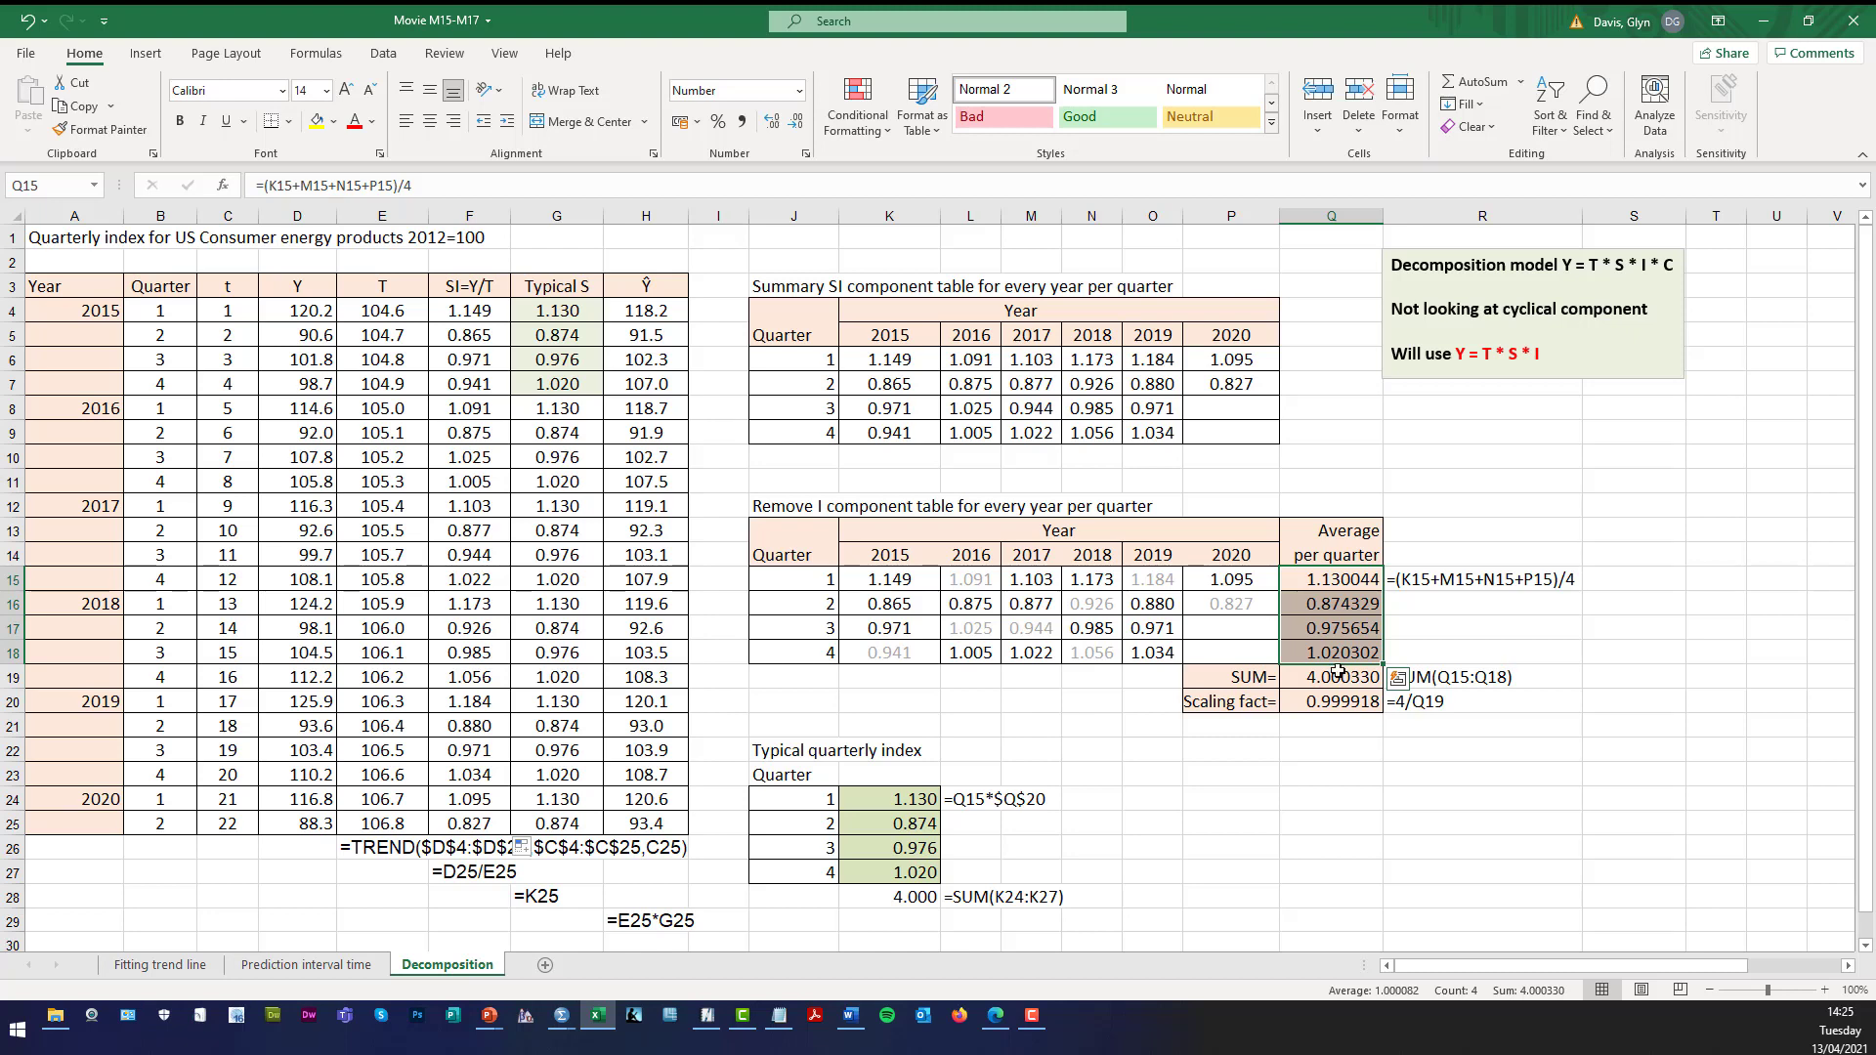
pyautogui.click(1327, 573)
pyautogui.moveTo(1327, 573); pyautogui.dragTo(1358, 689)
pyautogui.click(1358, 689)
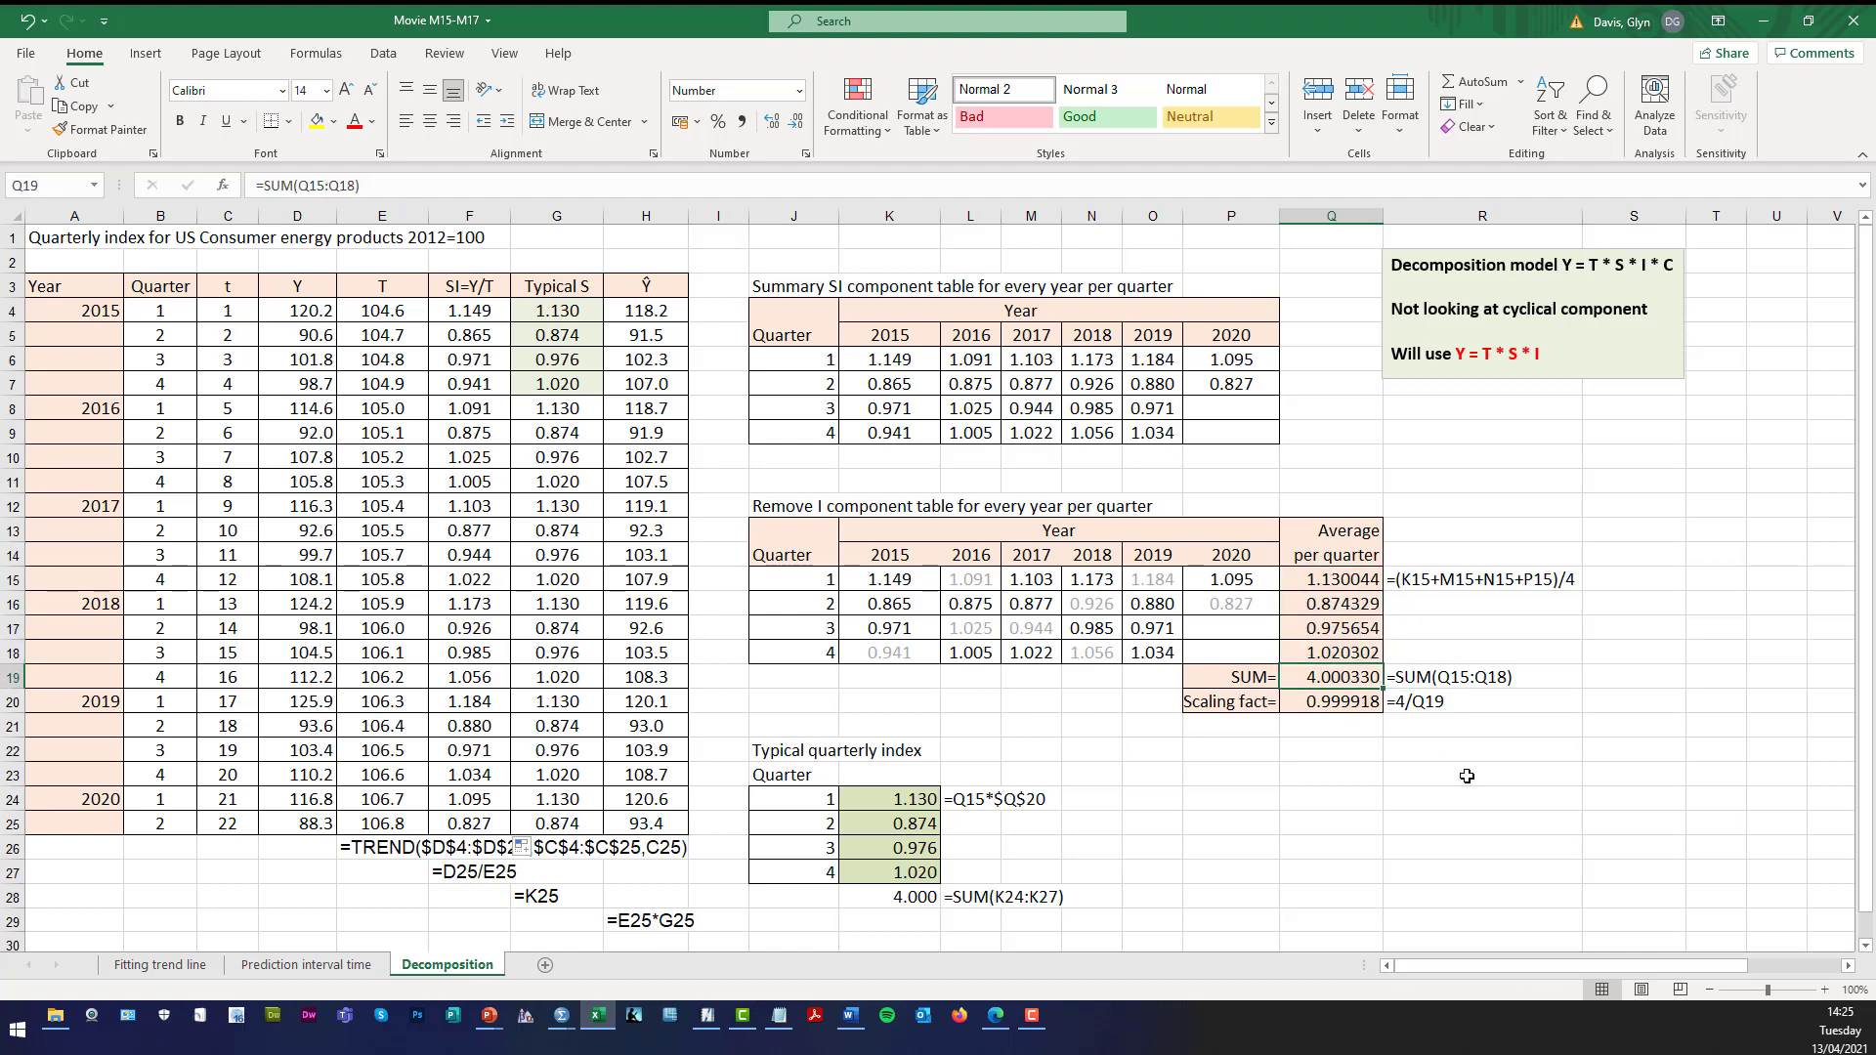
pyautogui.click(1249, 704)
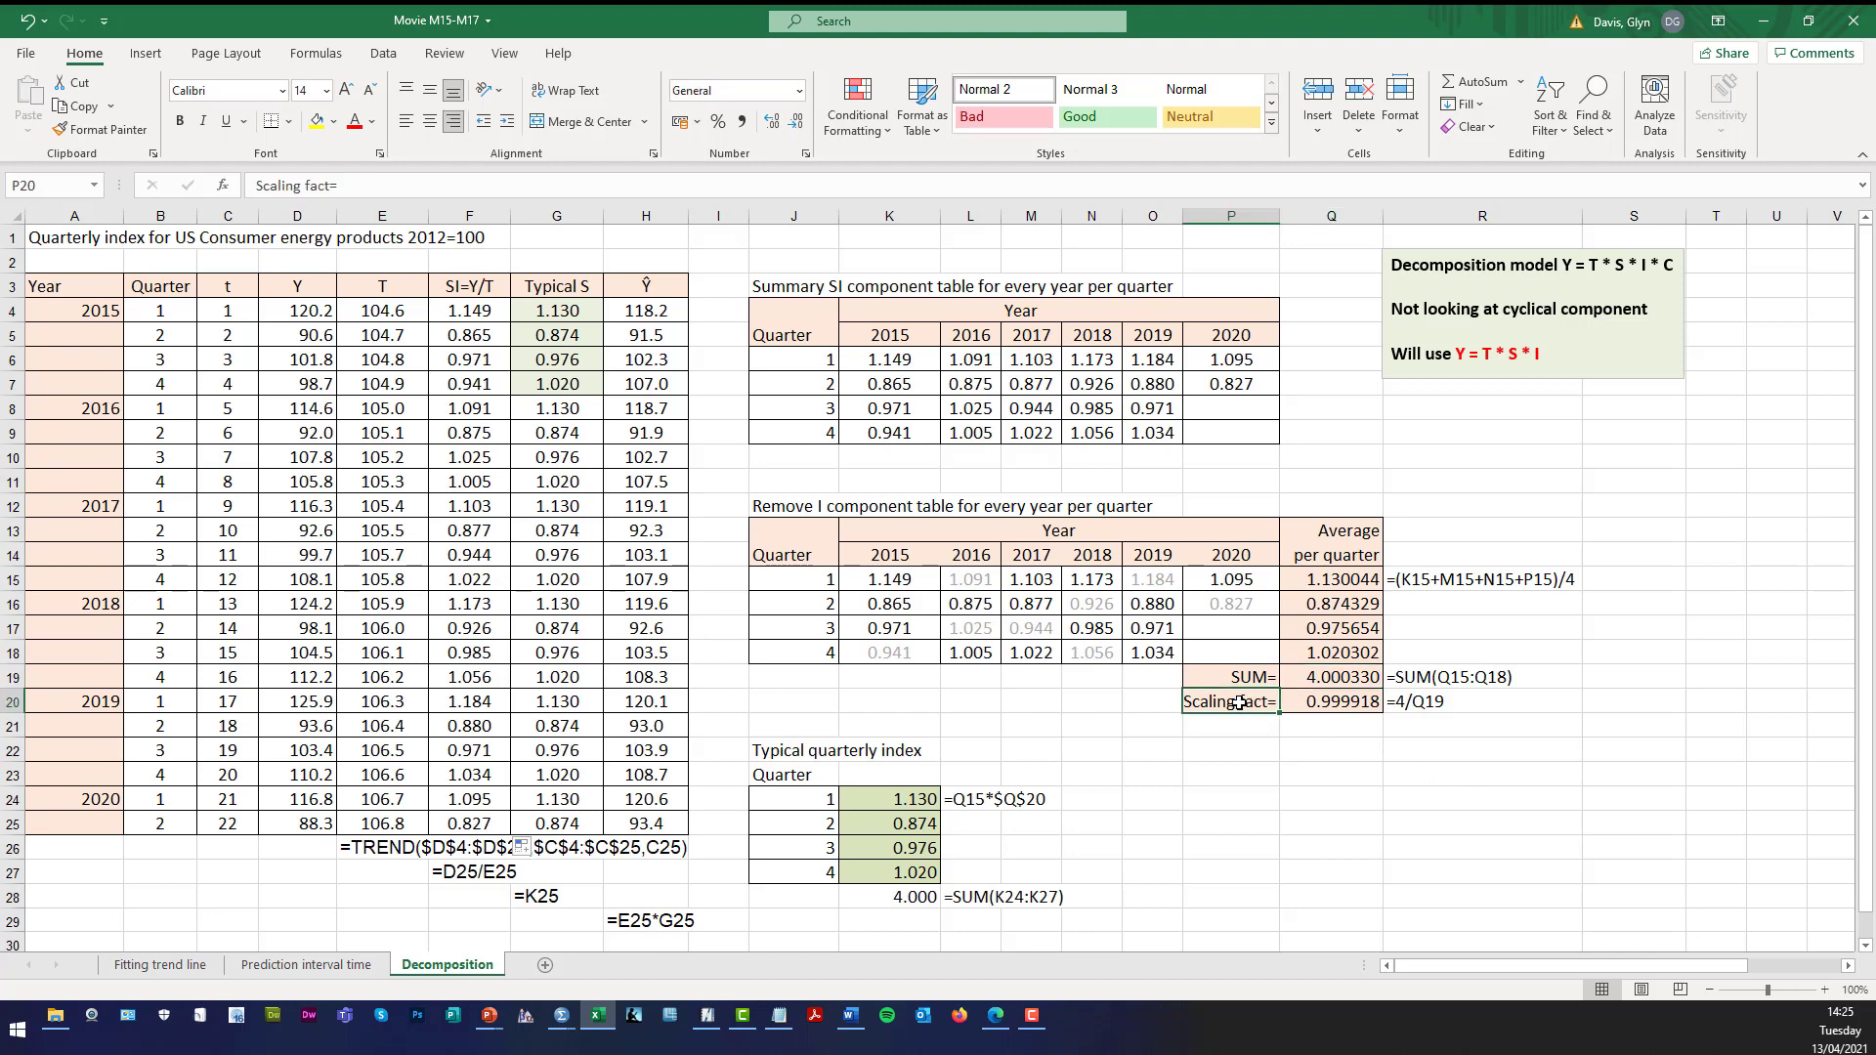
pyautogui.click(1319, 704)
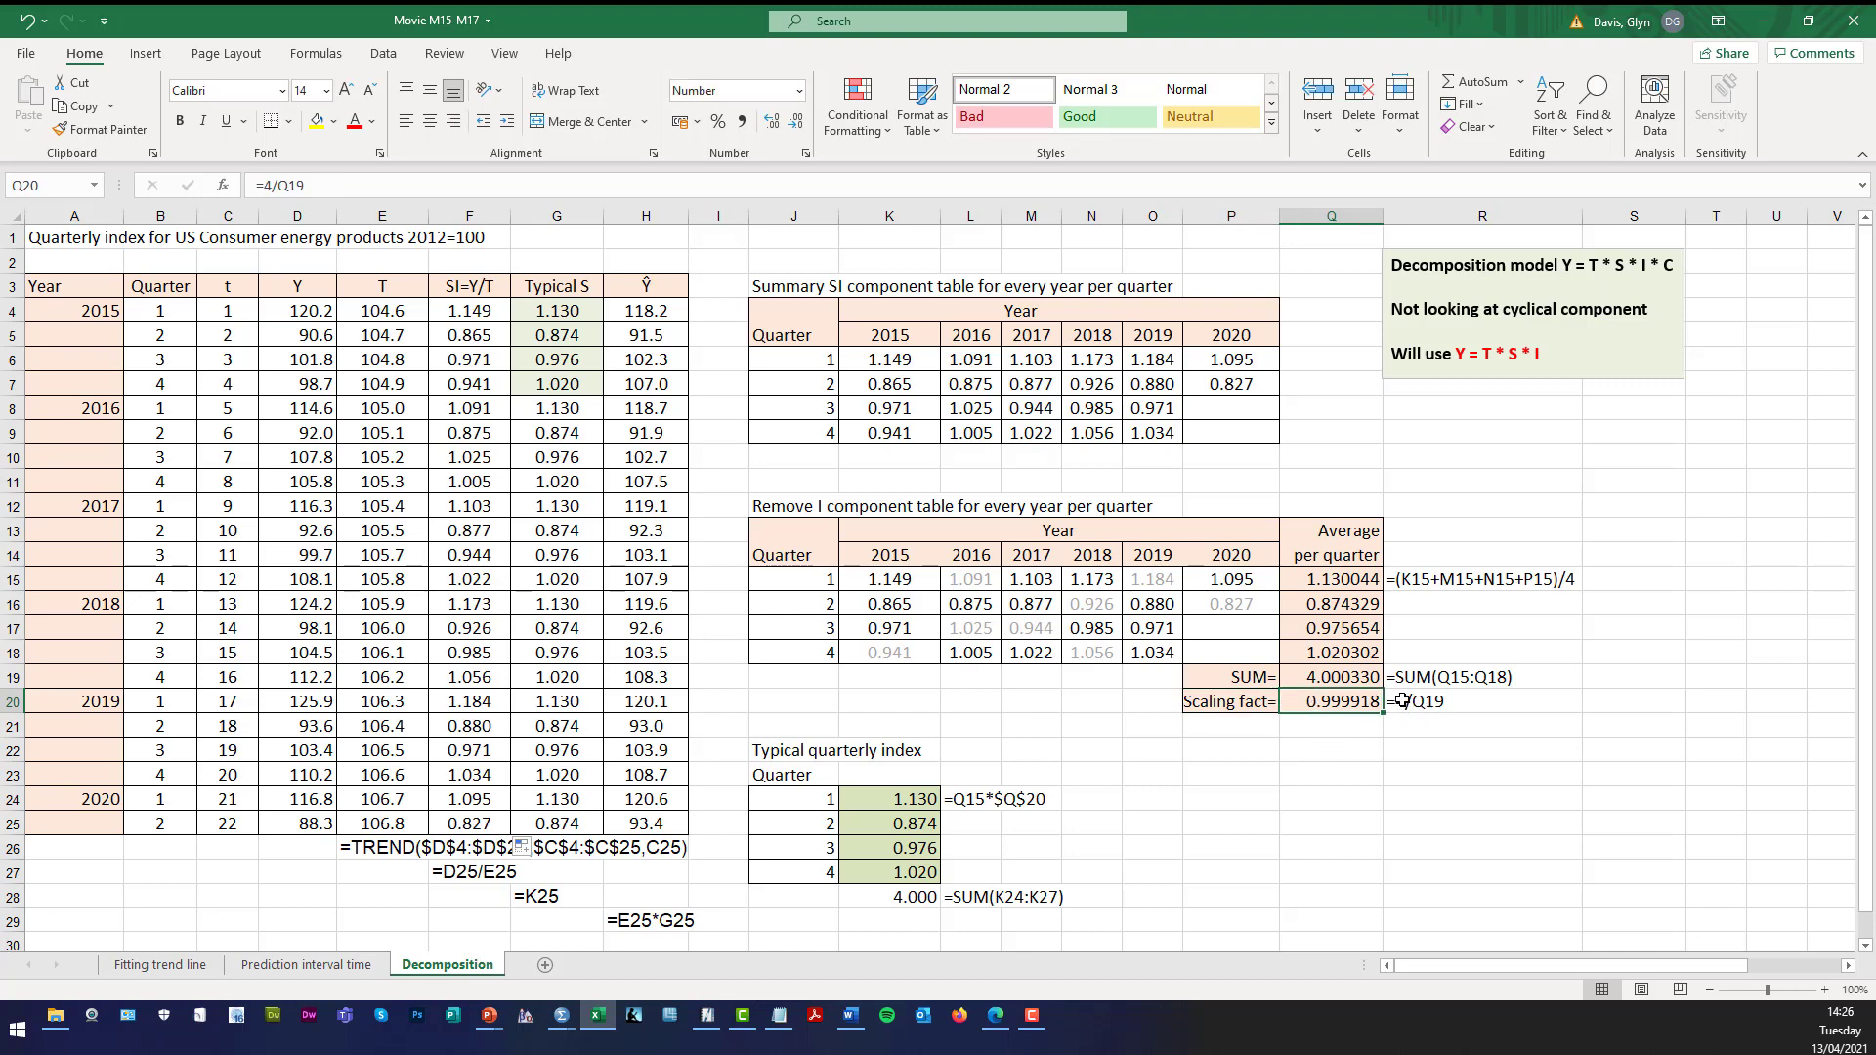
pyautogui.click(1324, 679)
pyautogui.click(1337, 707)
pyautogui.click(919, 797)
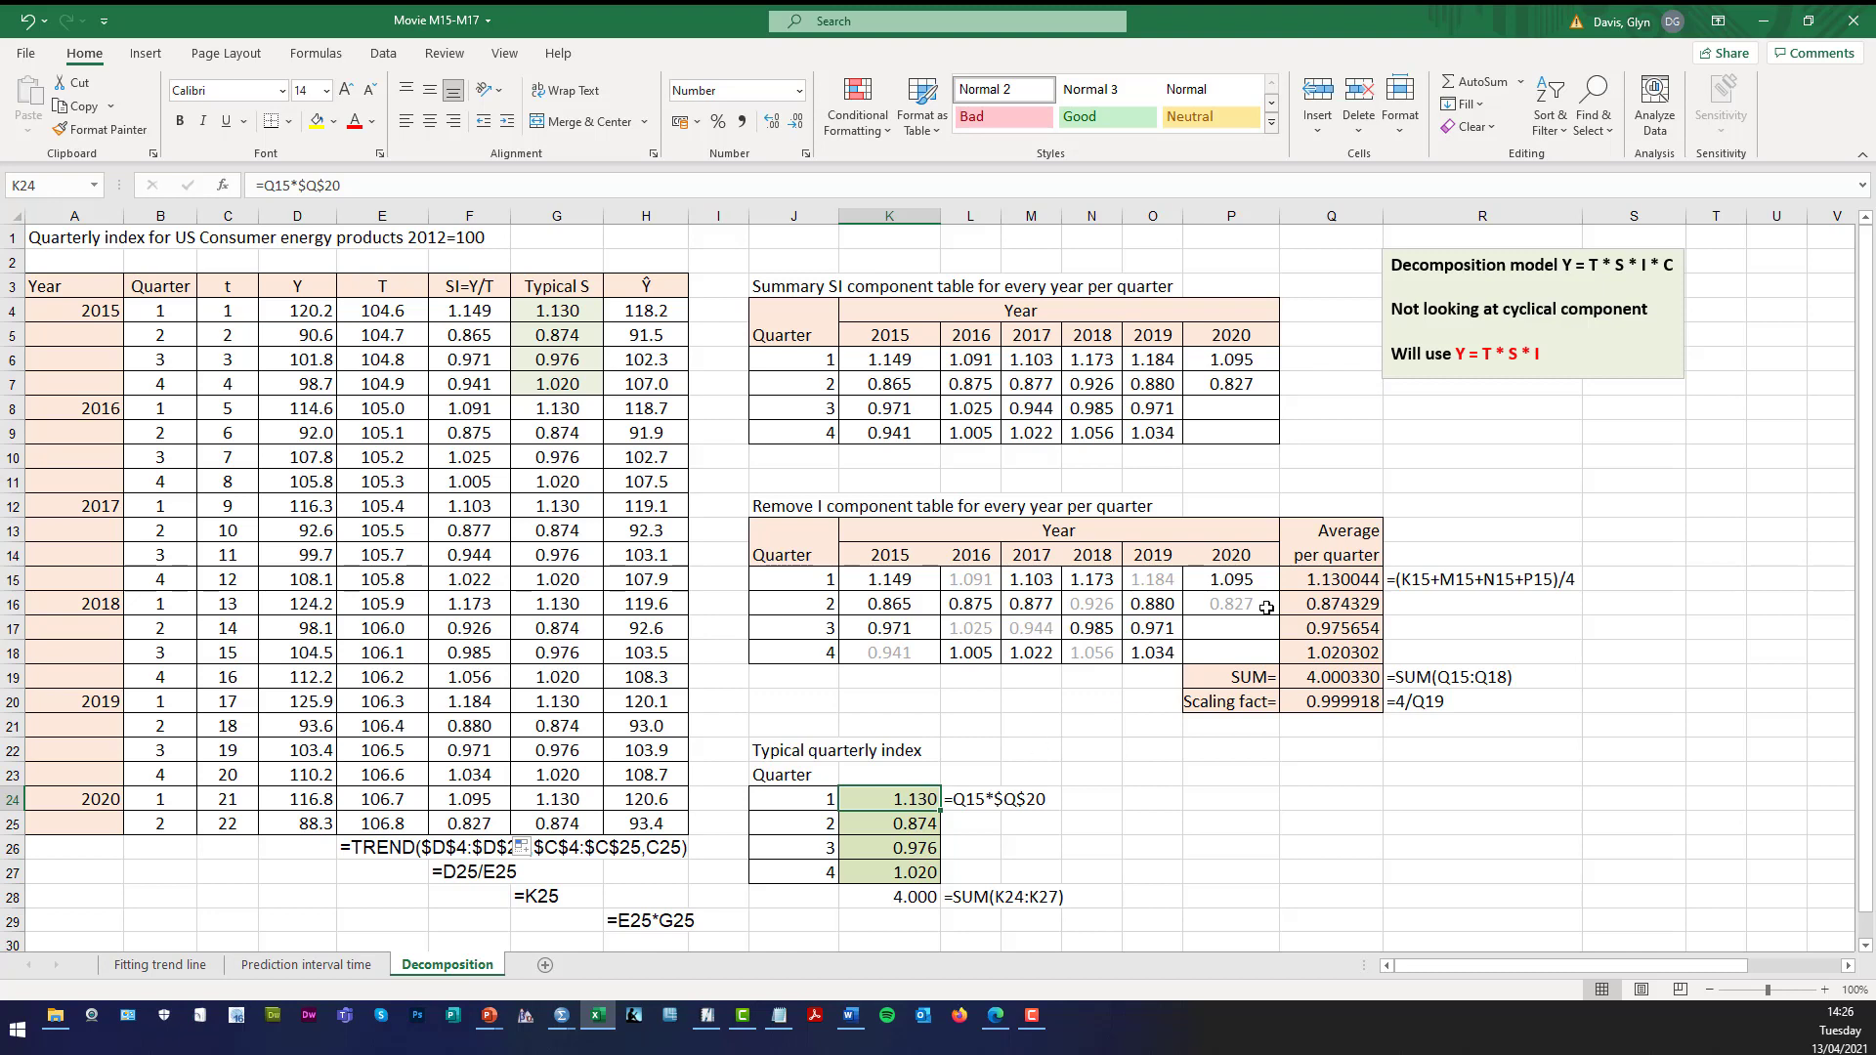
pyautogui.click(1331, 582)
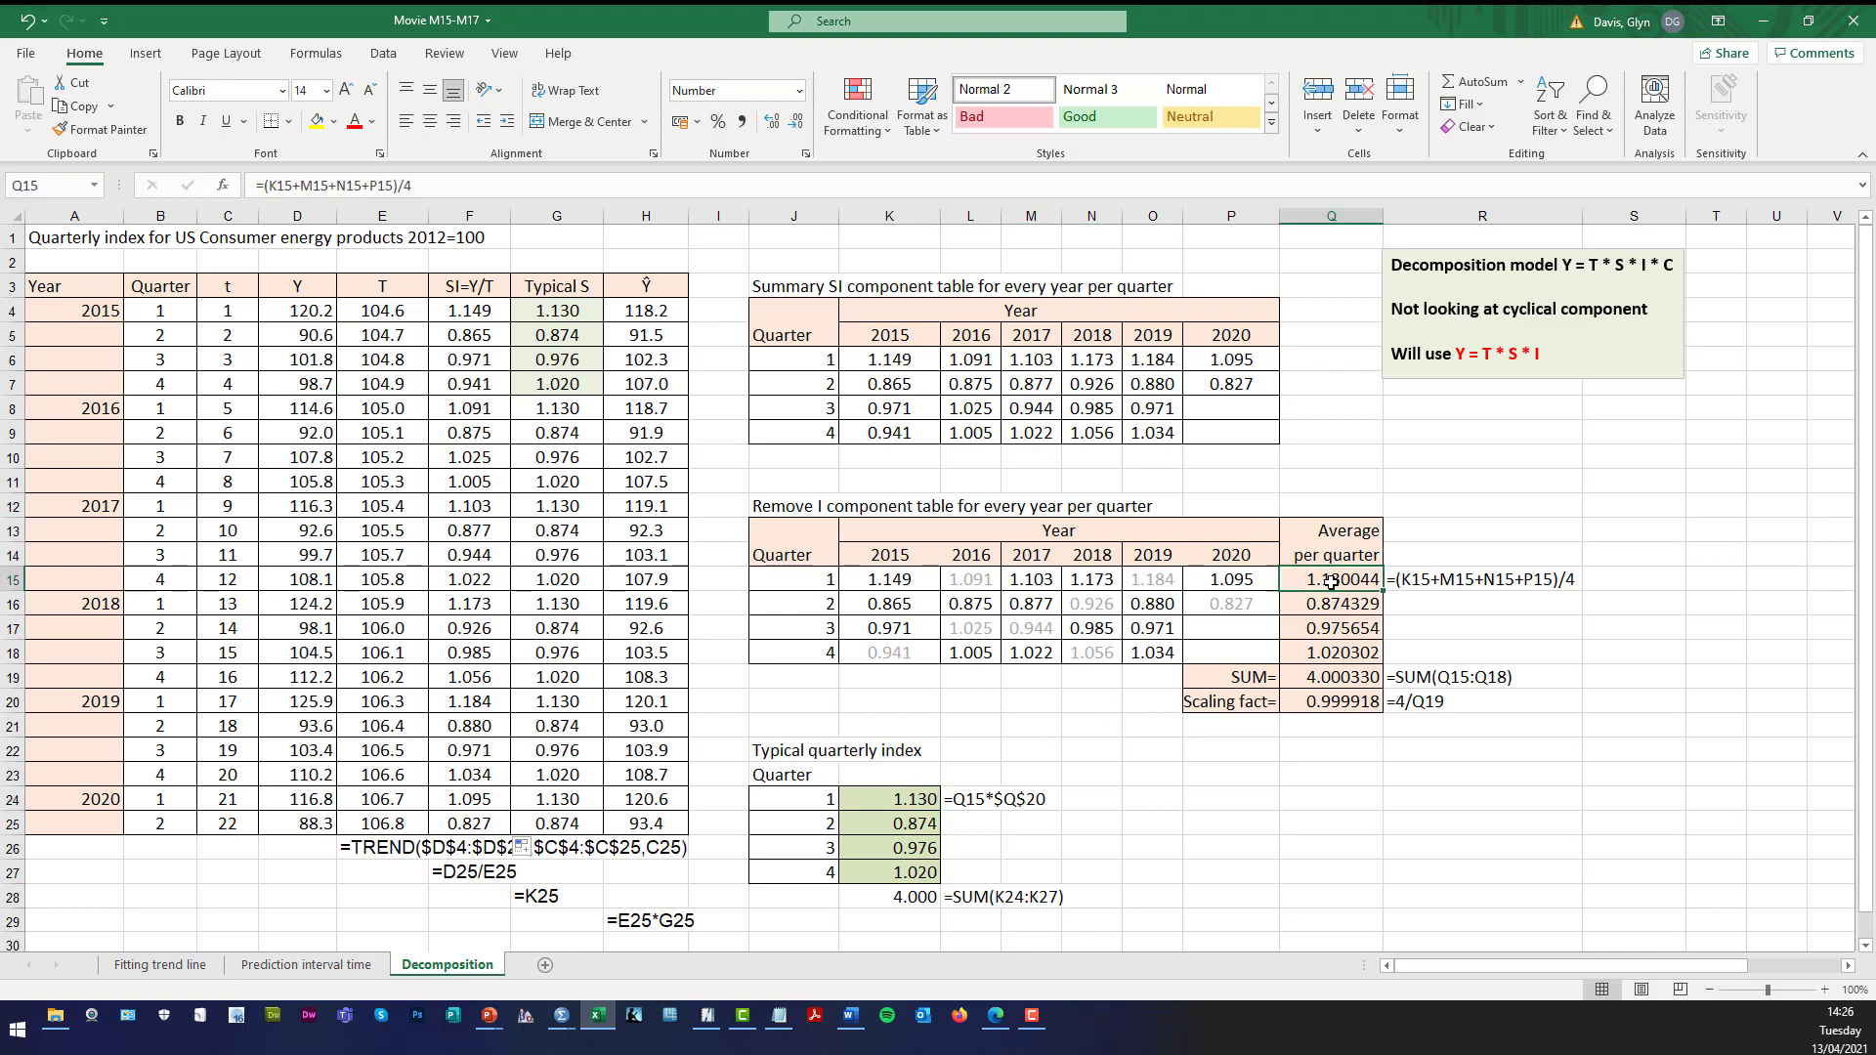
pyautogui.click(1346, 702)
pyautogui.click(936, 826)
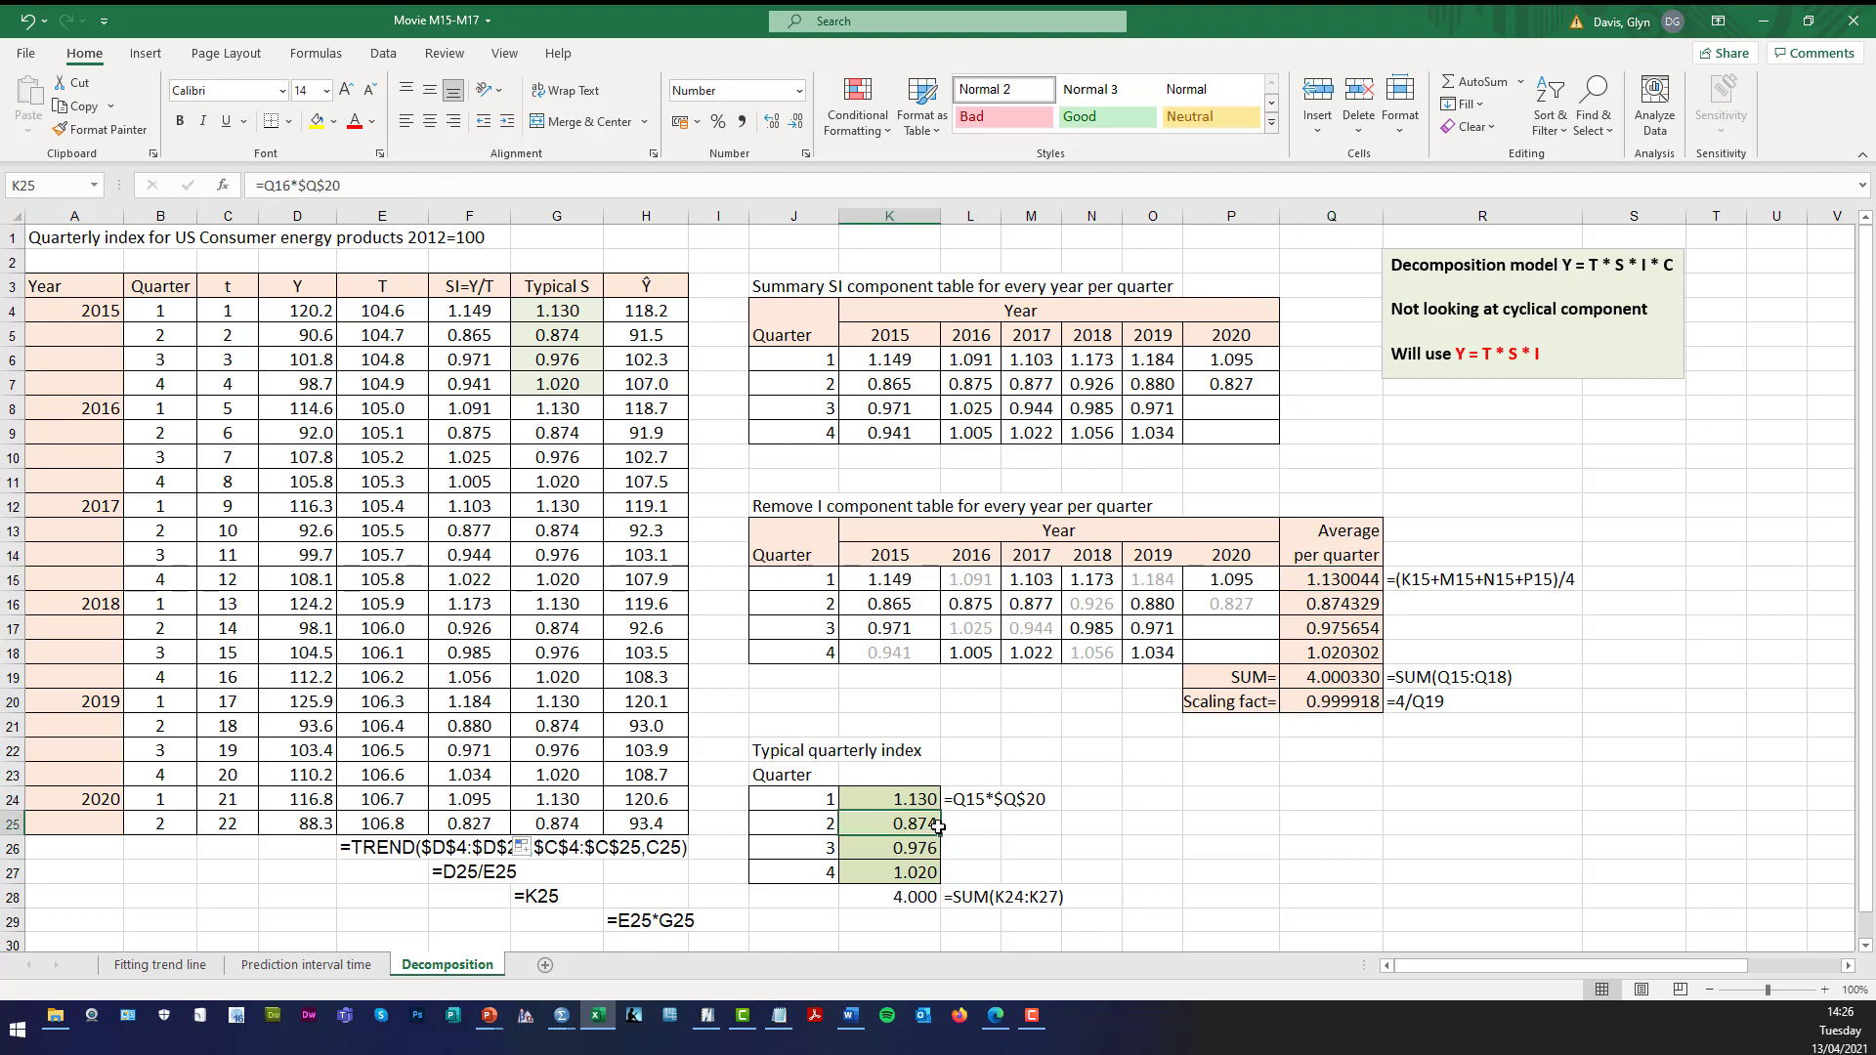
pyautogui.click(1340, 605)
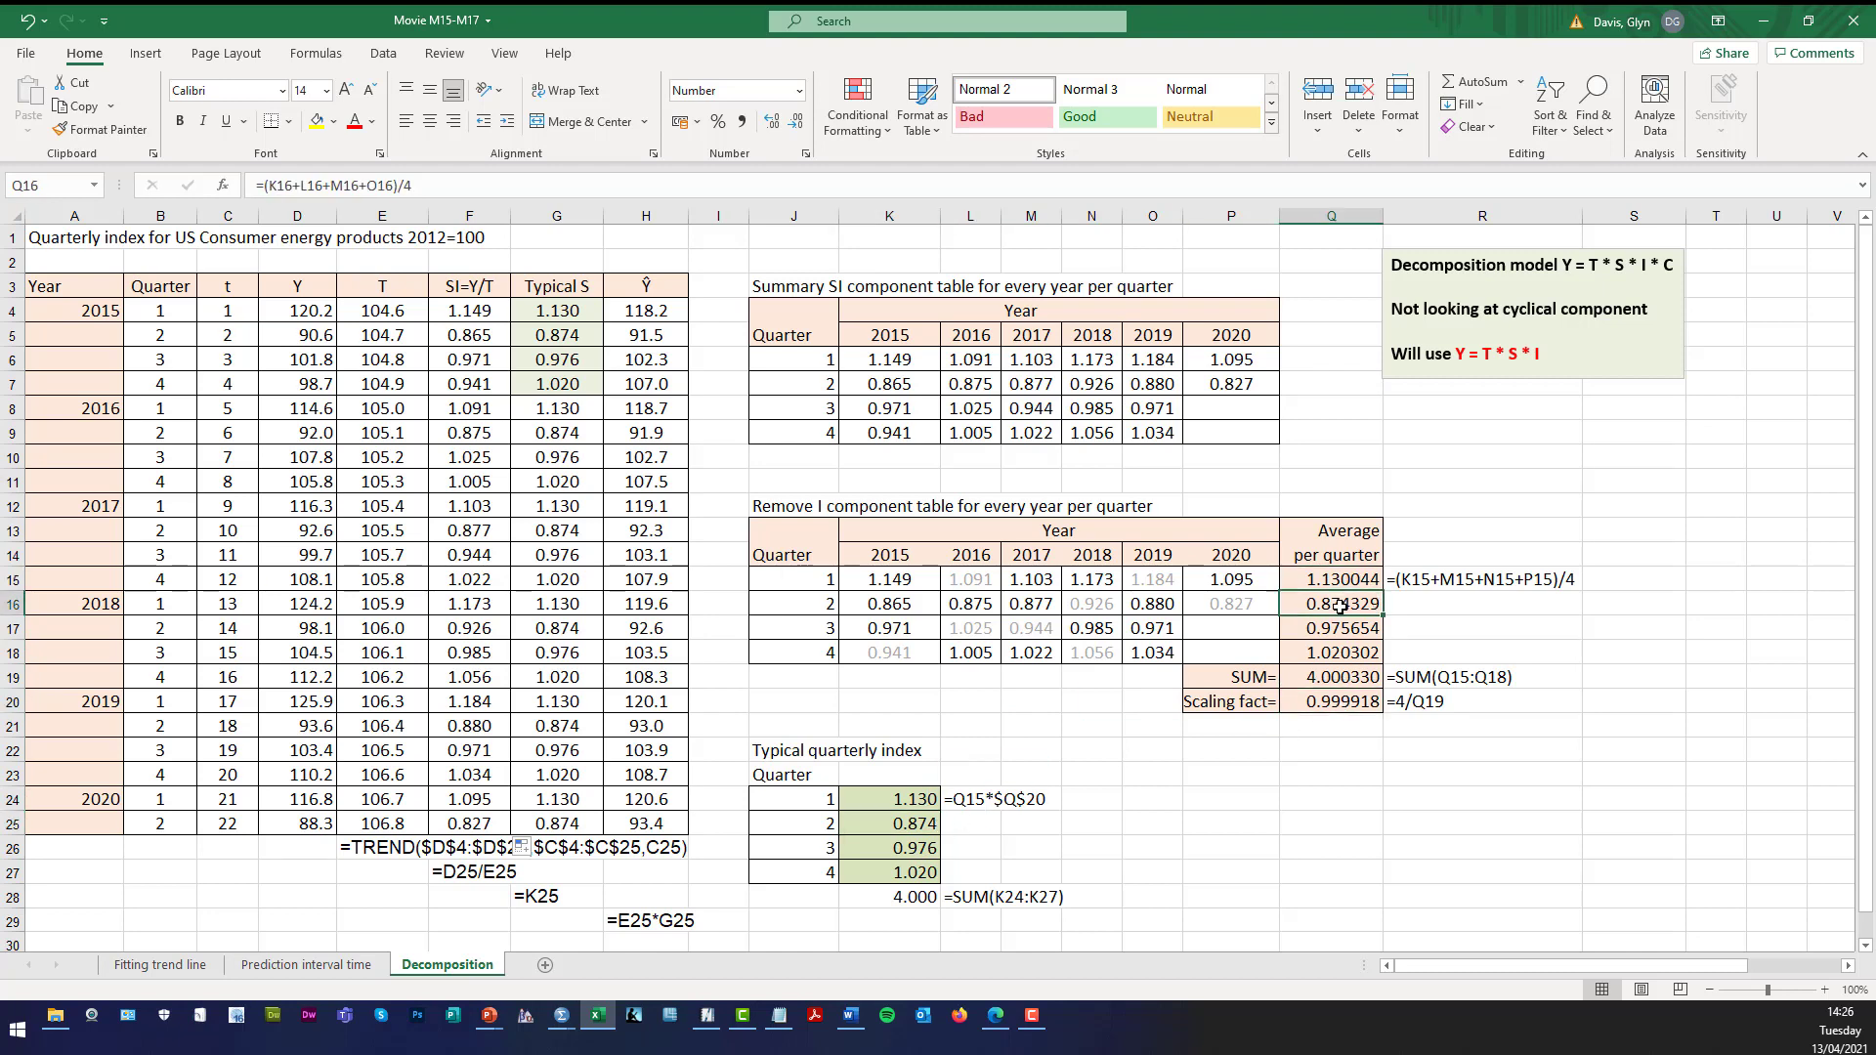
pyautogui.click(1342, 702)
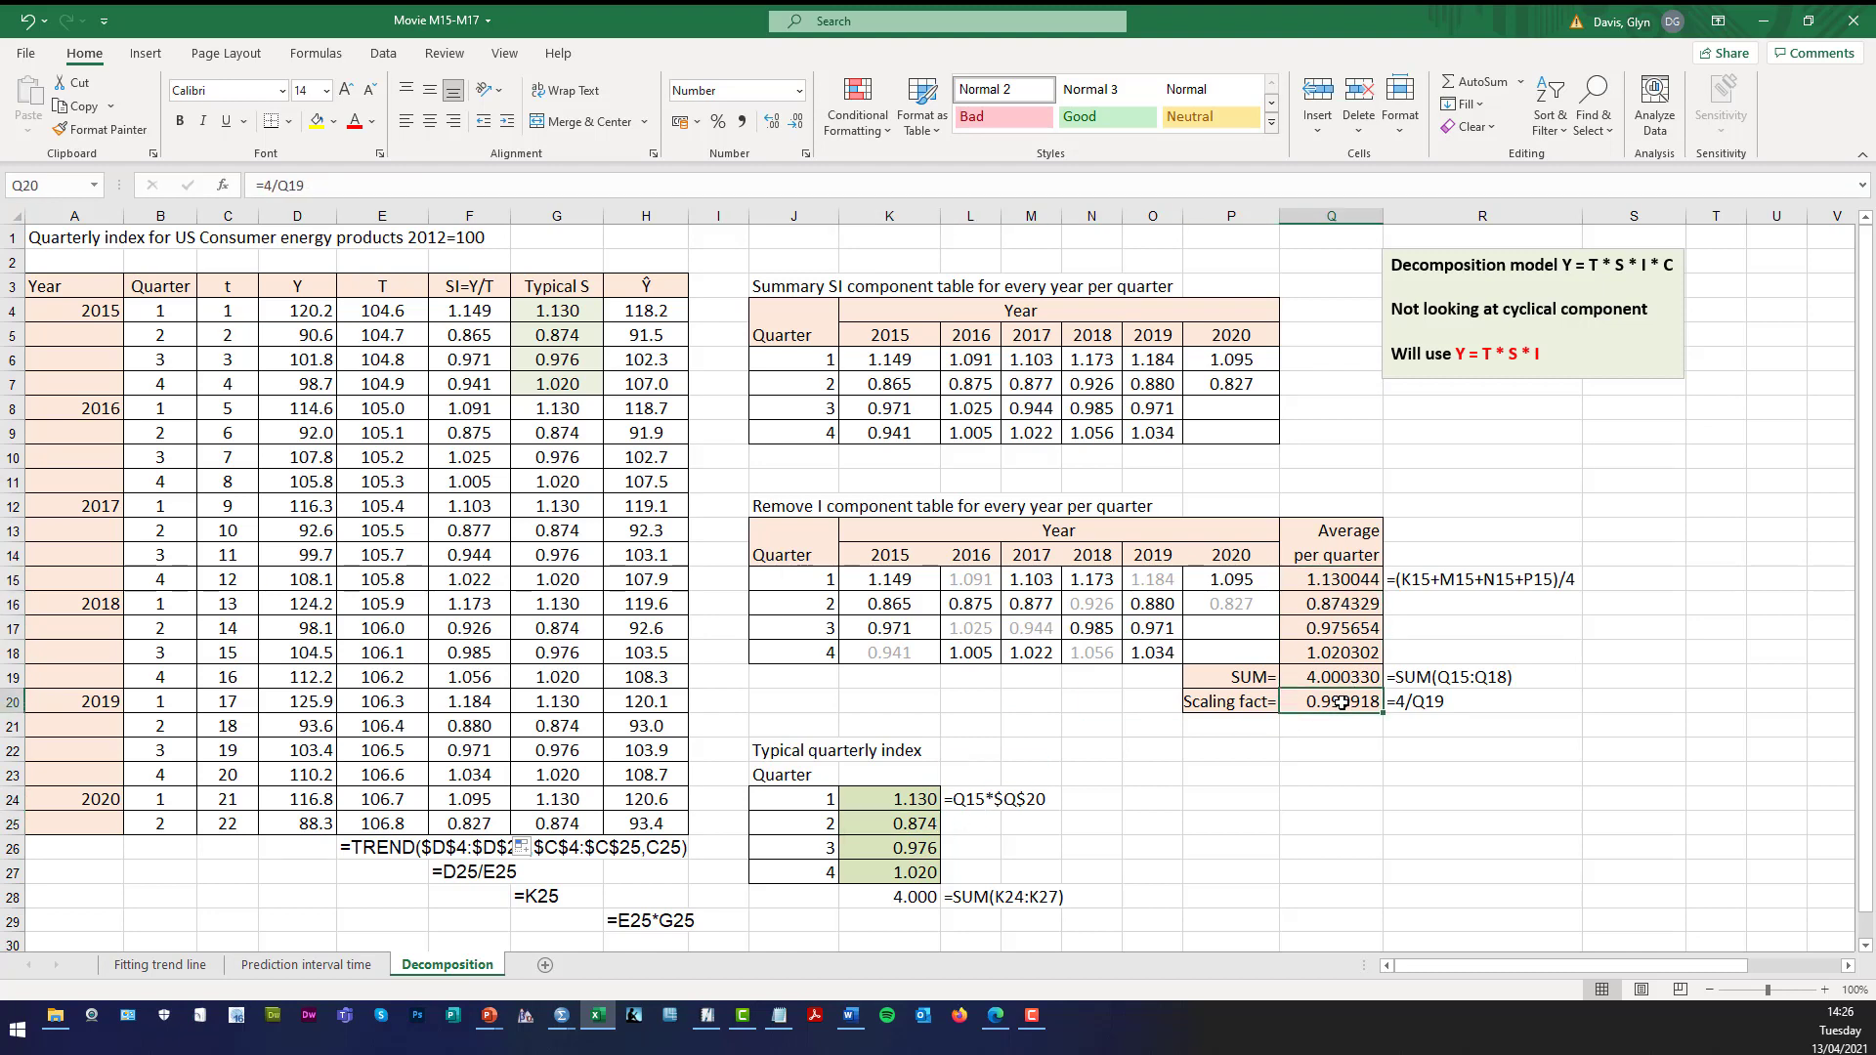
pyautogui.click(928, 849)
pyautogui.click(1315, 706)
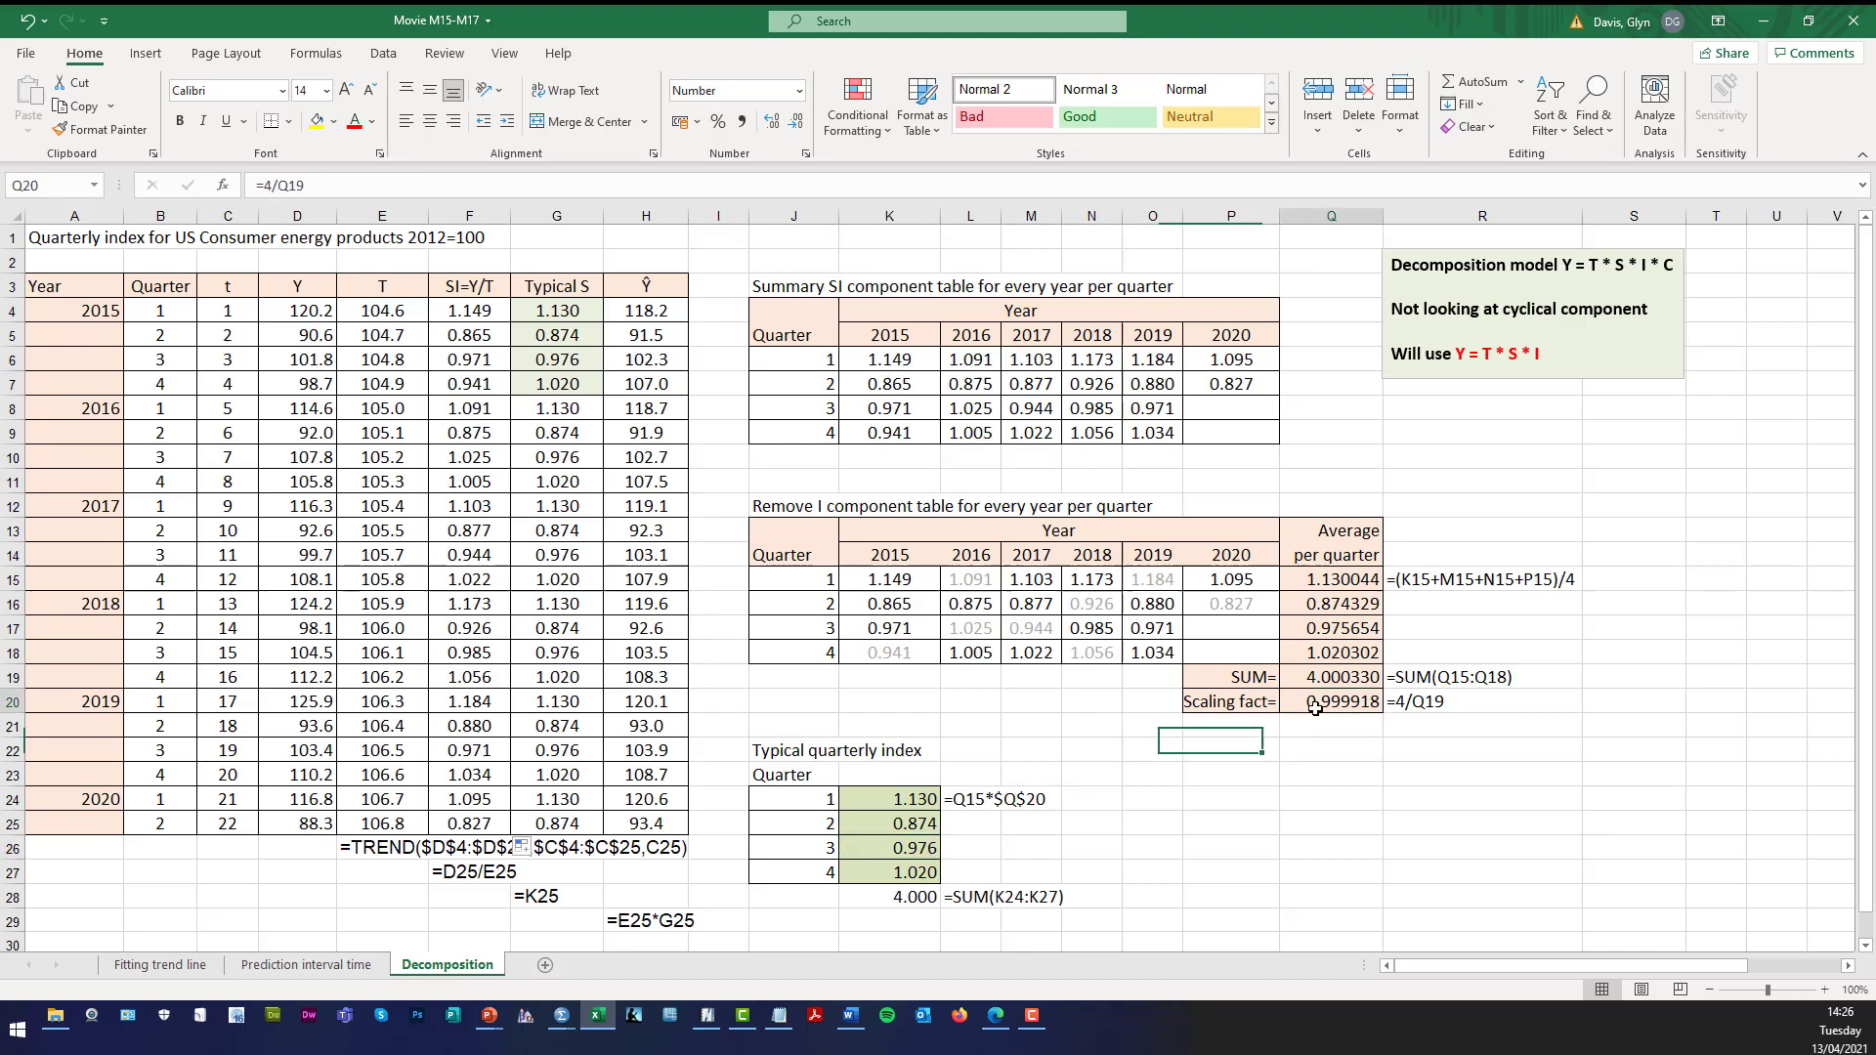
pyautogui.click(911, 873)
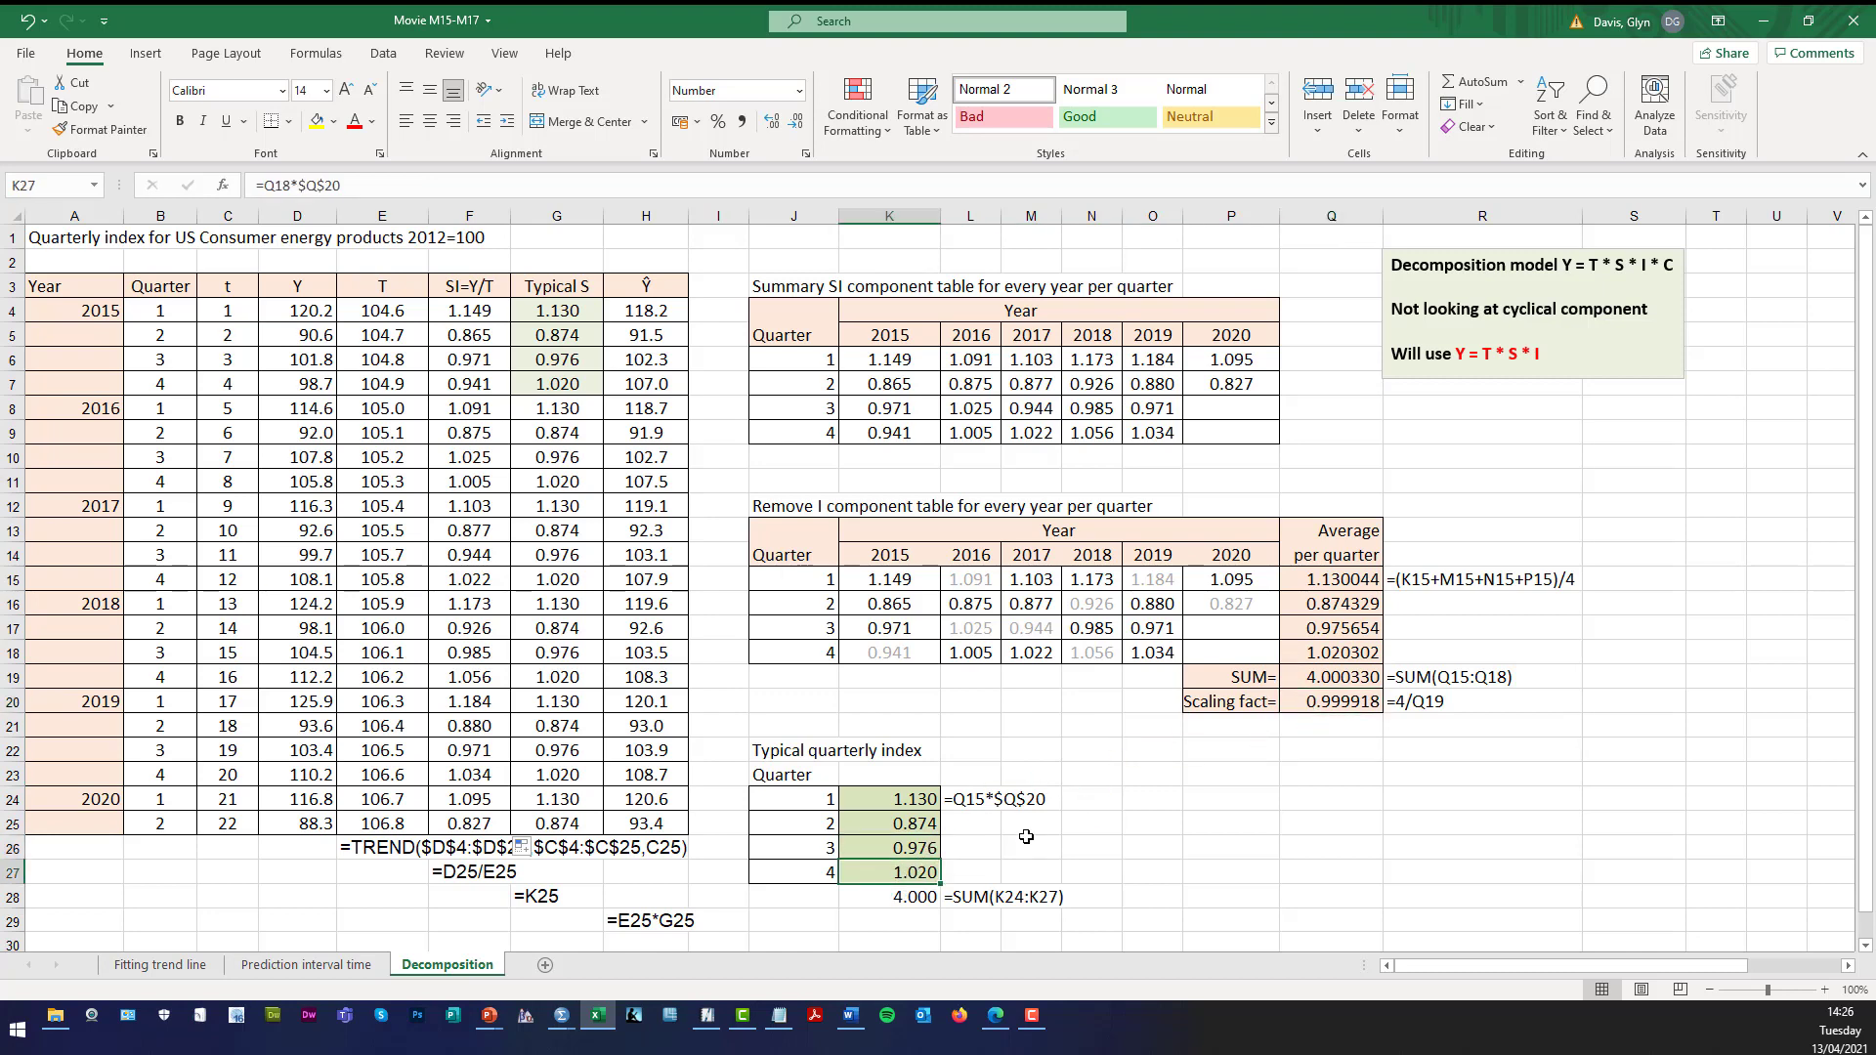
pyautogui.click(1292, 711)
pyautogui.click(925, 790)
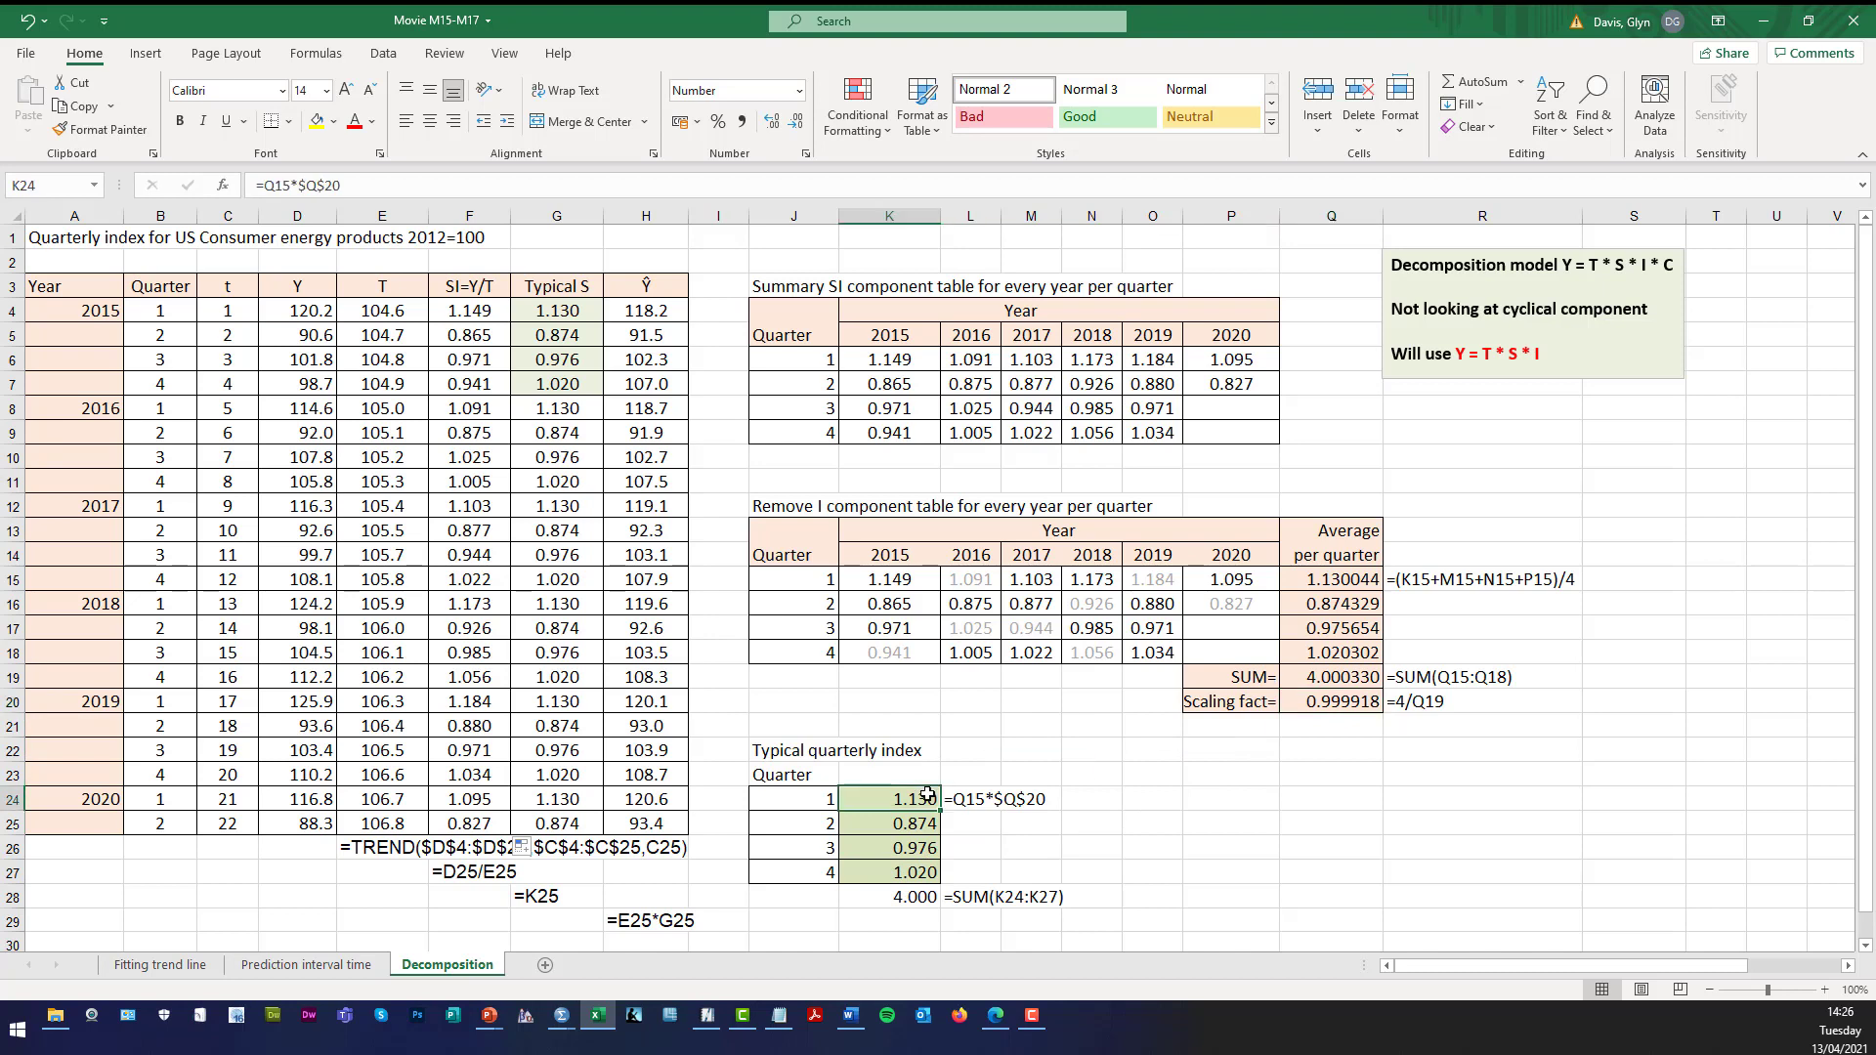
pyautogui.keyDown('shift'); pyautogui.click(919, 870); pyautogui.keyUp('shift')
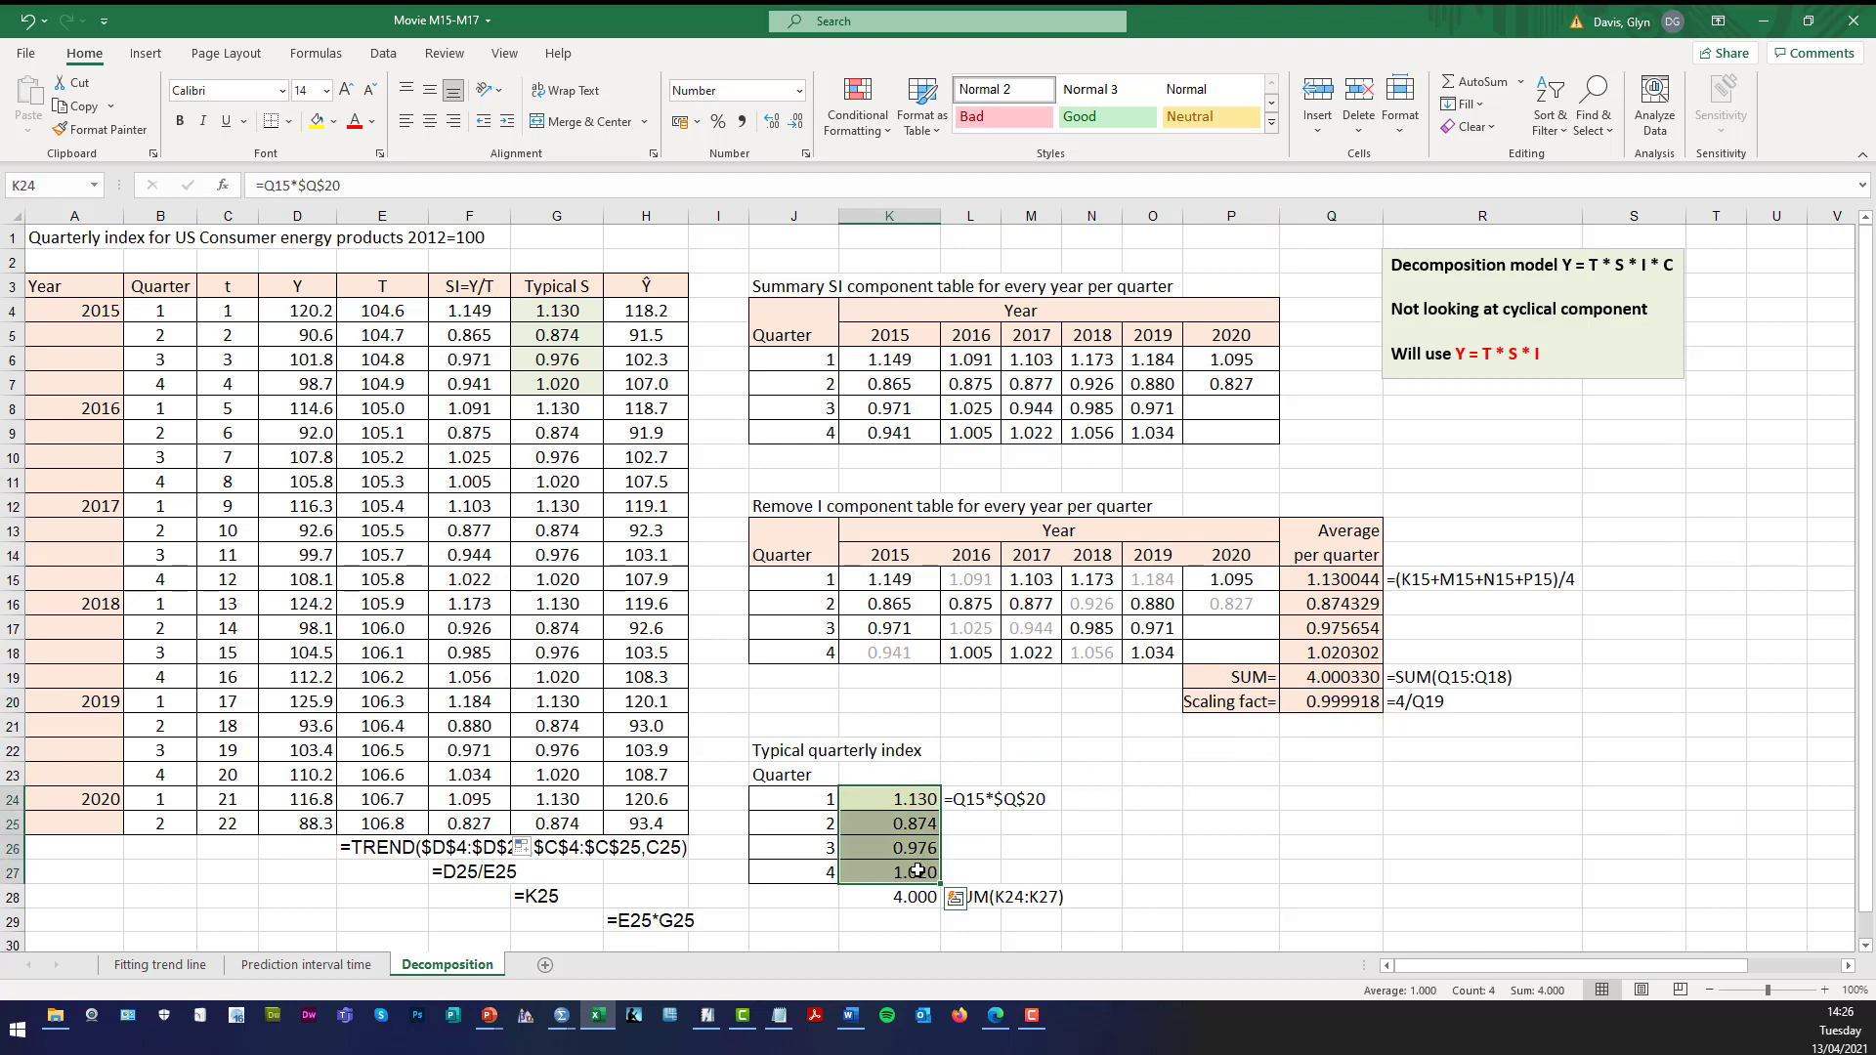
pyautogui.click(918, 795)
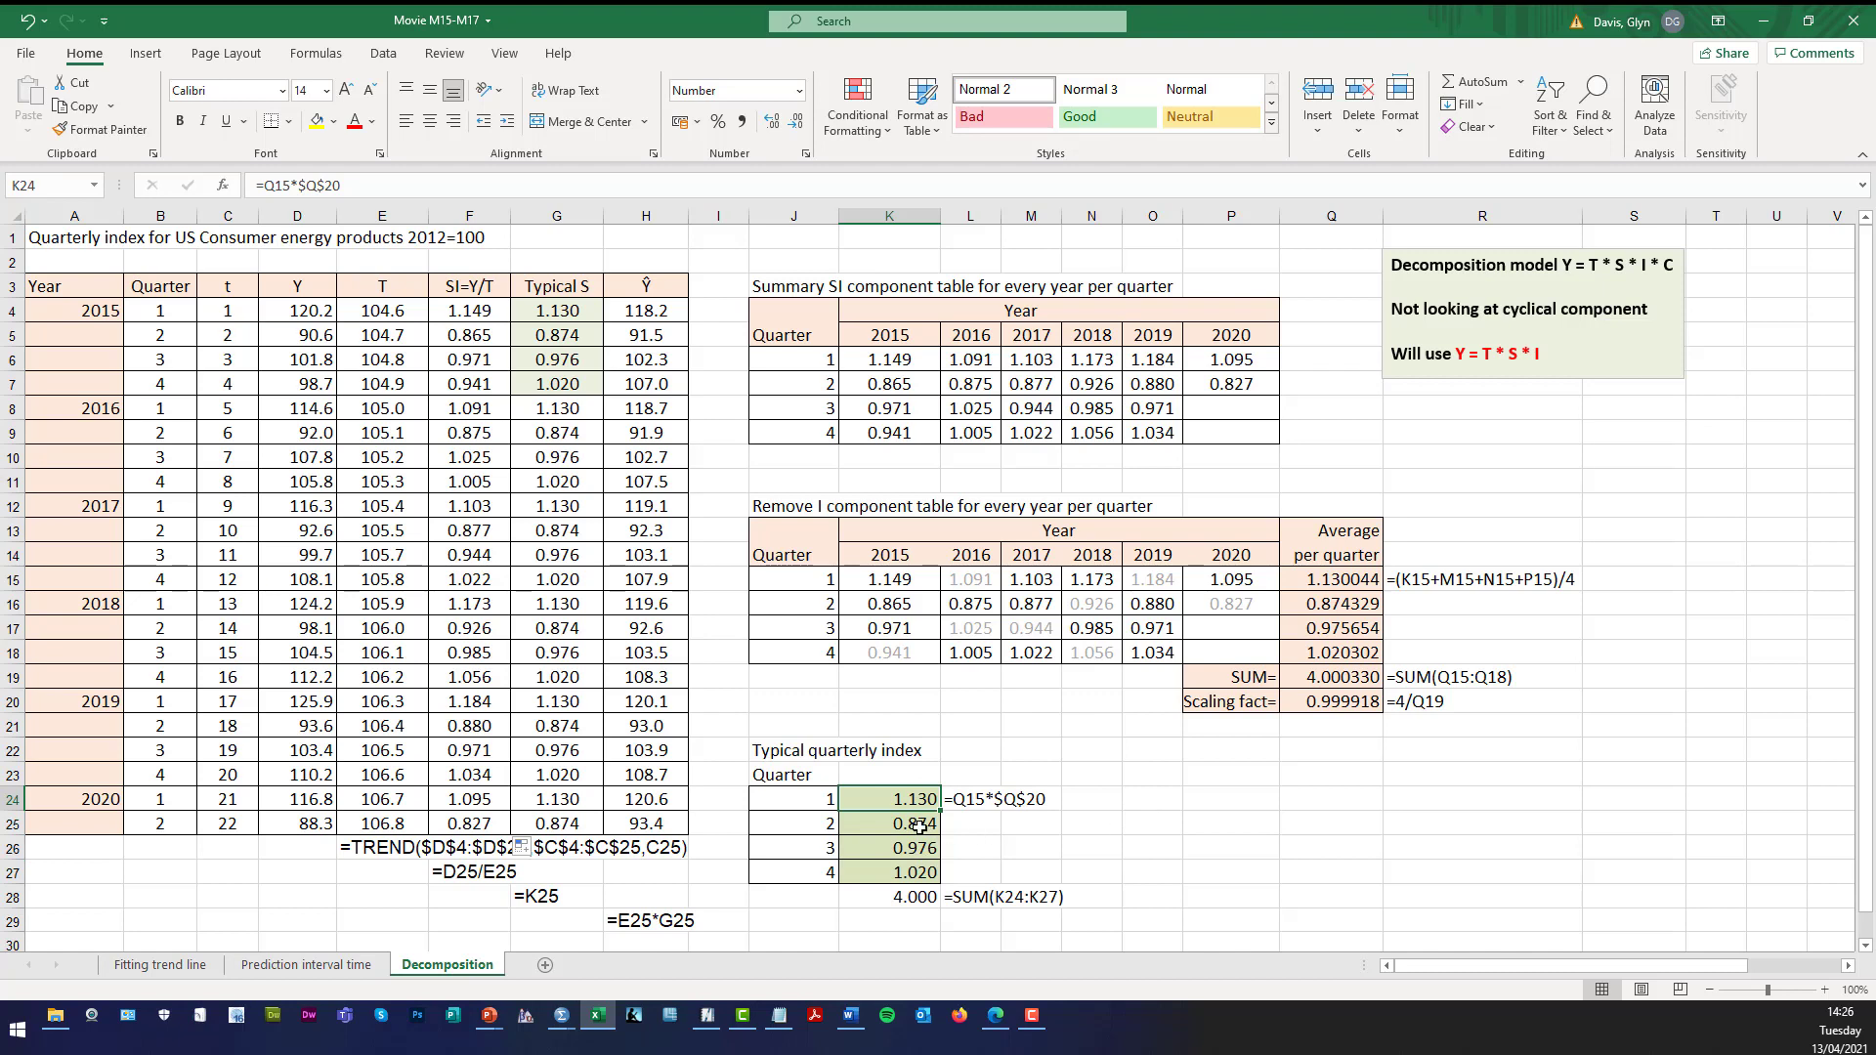
pyautogui.press('Down')
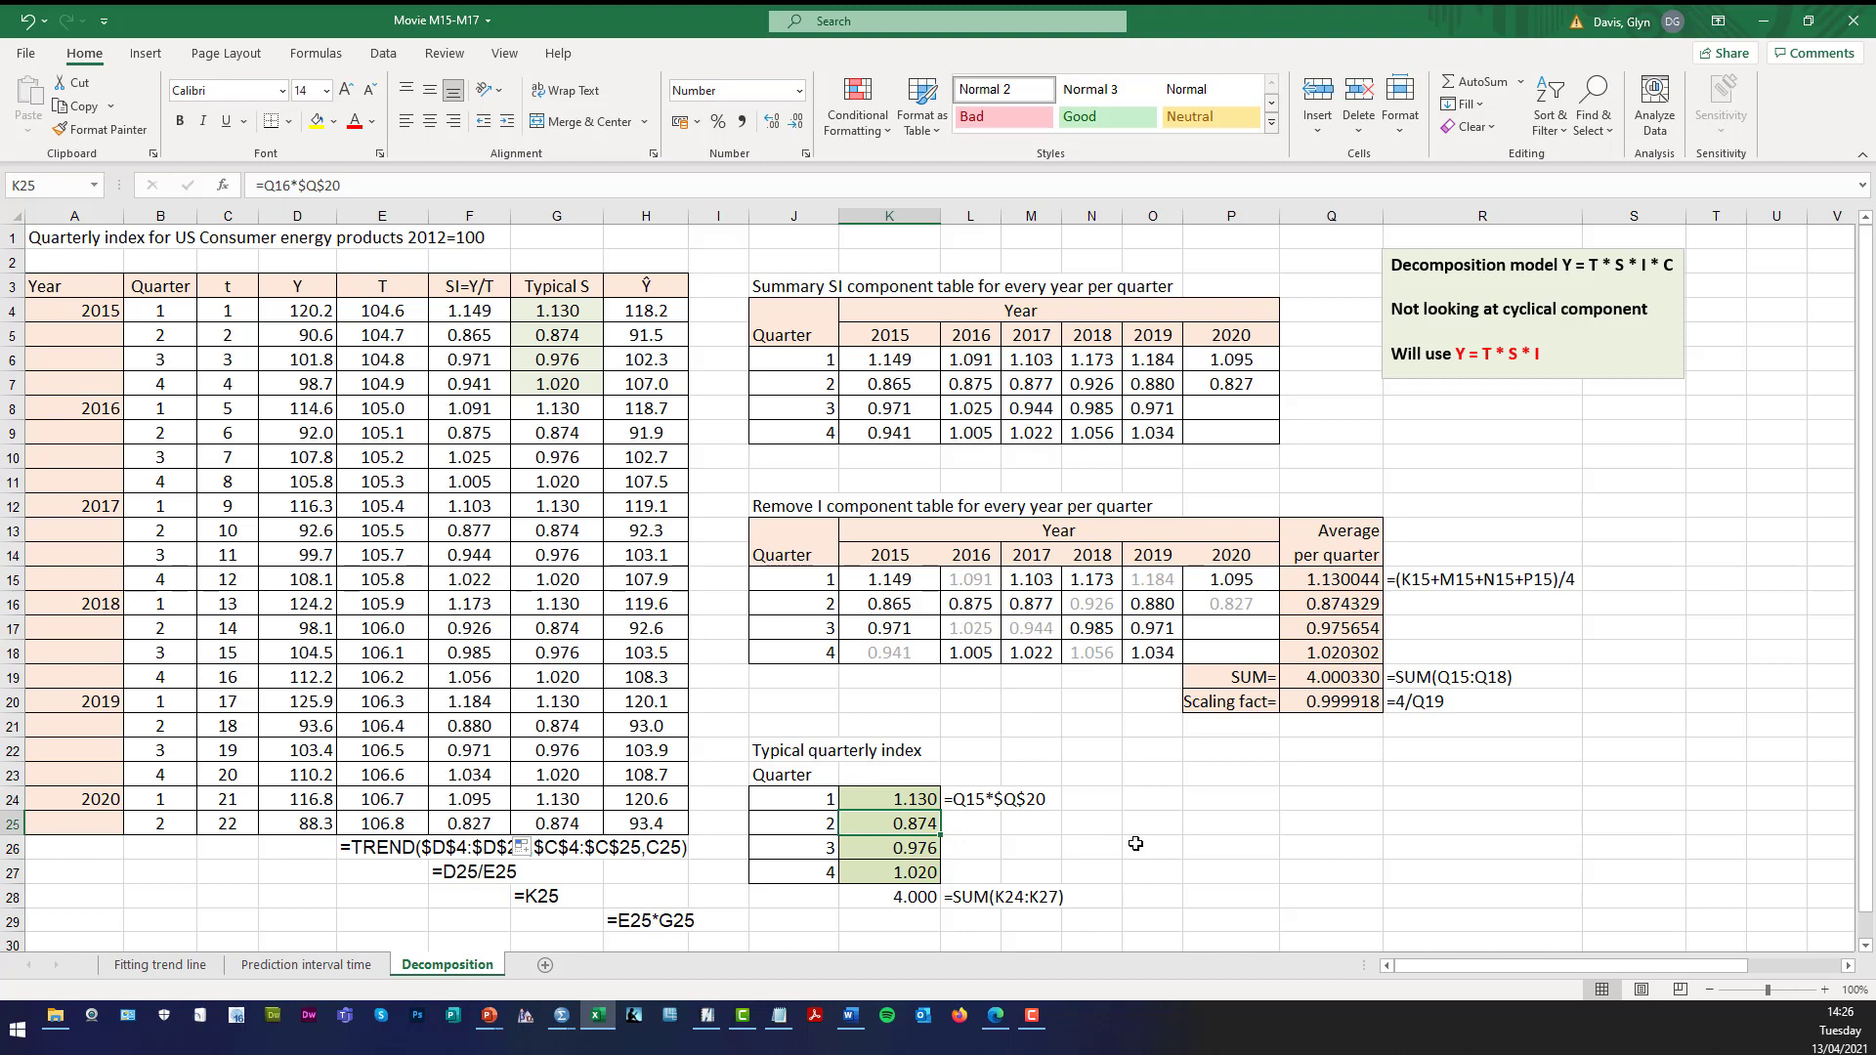
pyautogui.moveTo(915, 788); pyautogui.dragTo(1007, 866)
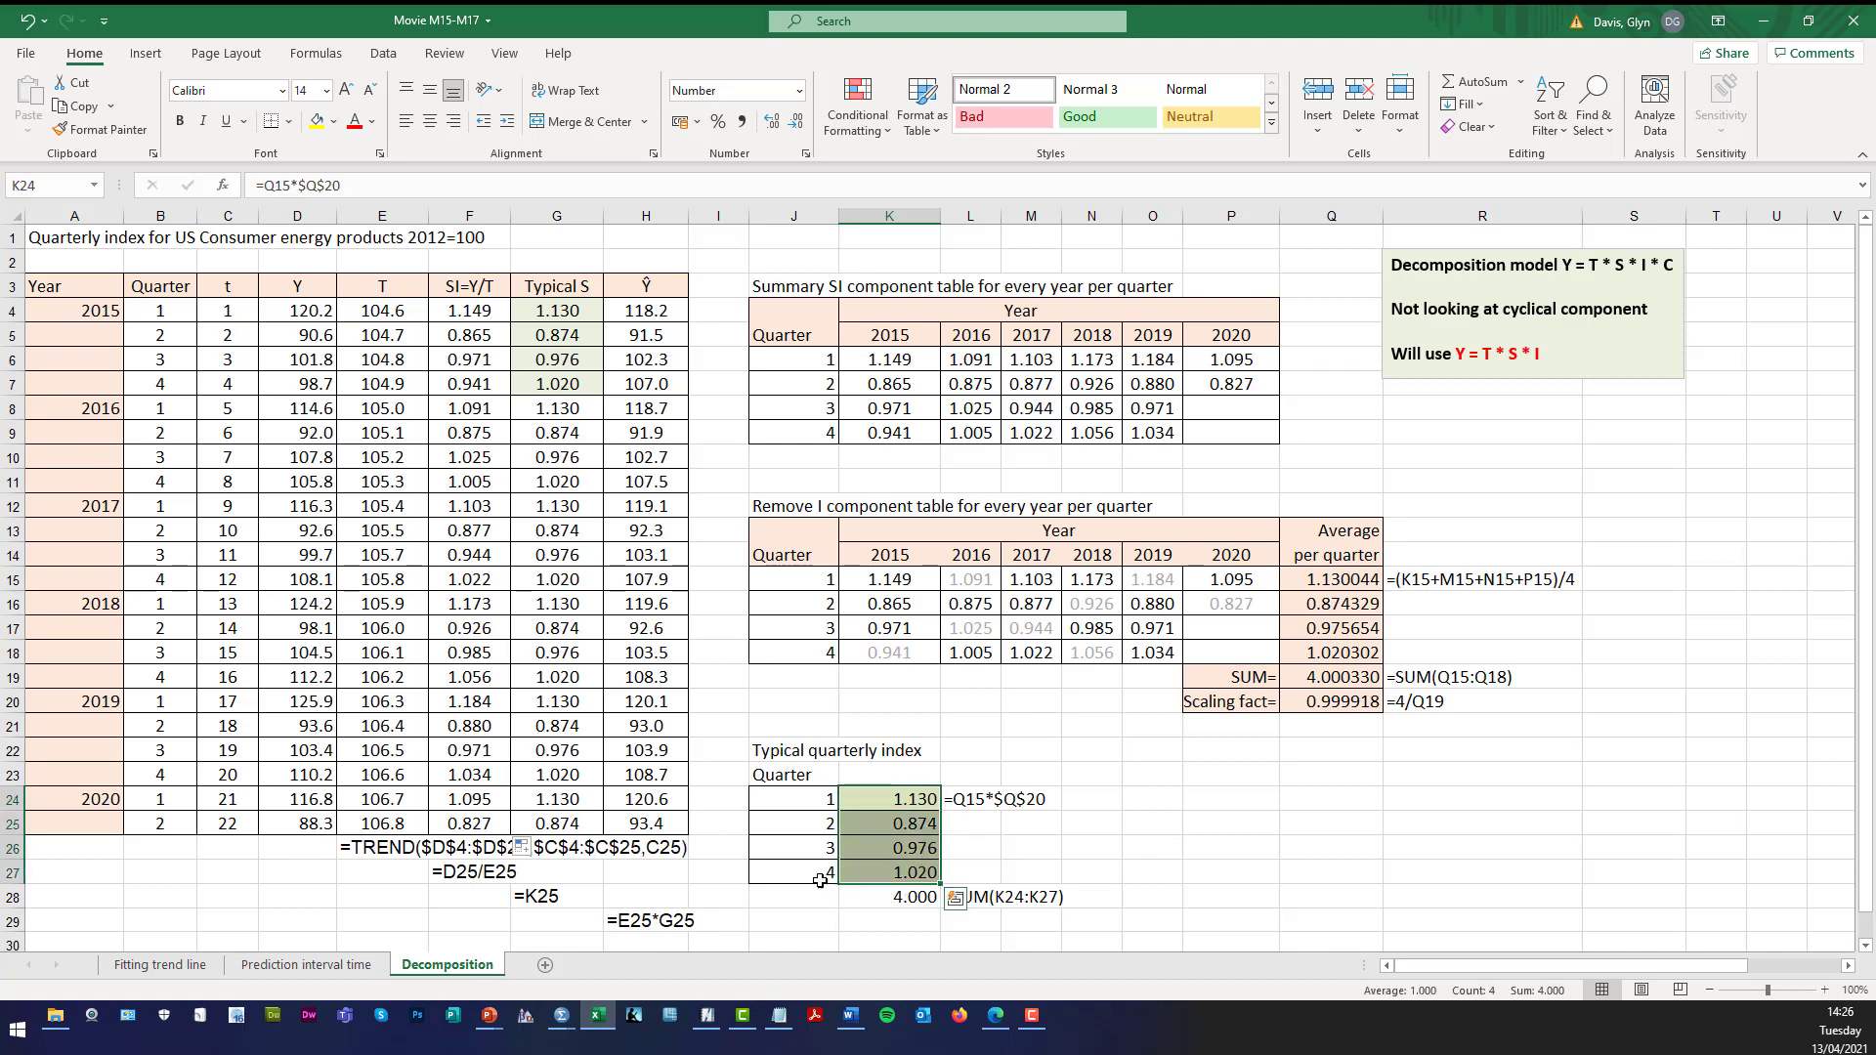
pyautogui.click(884, 873)
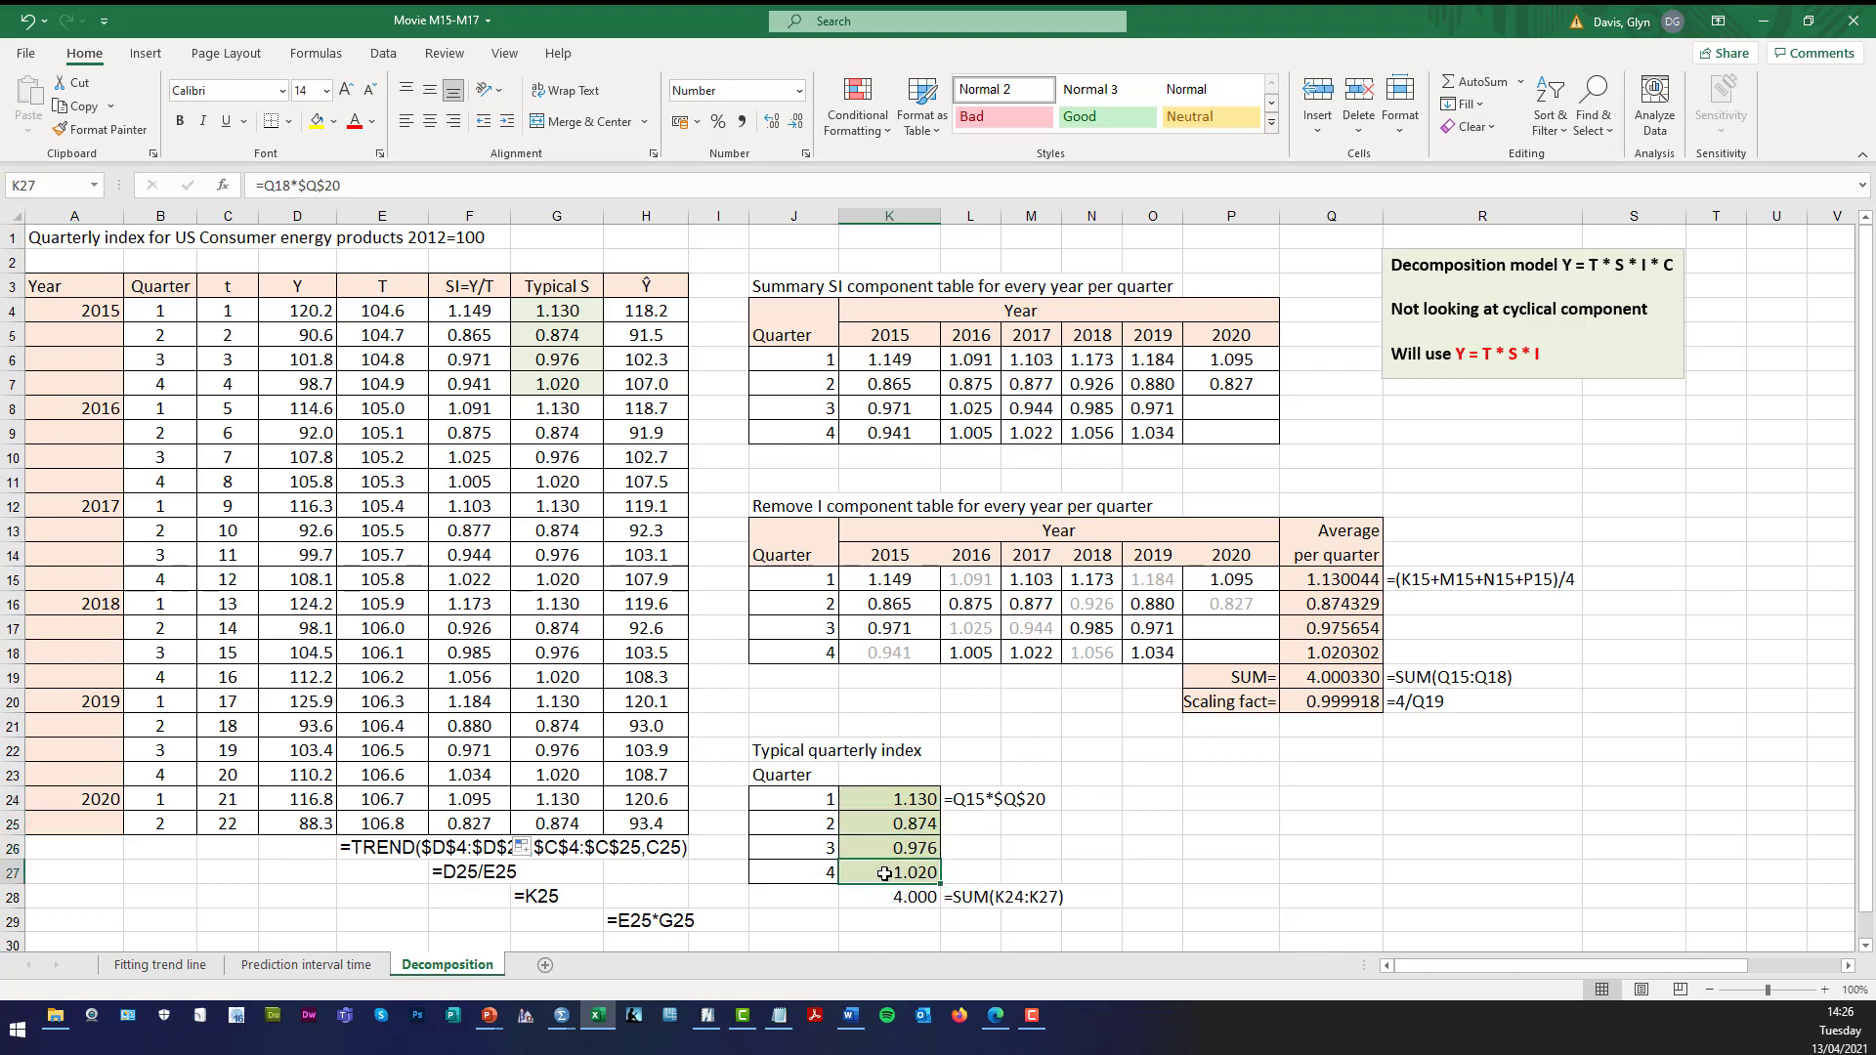
pyautogui.click(917, 801)
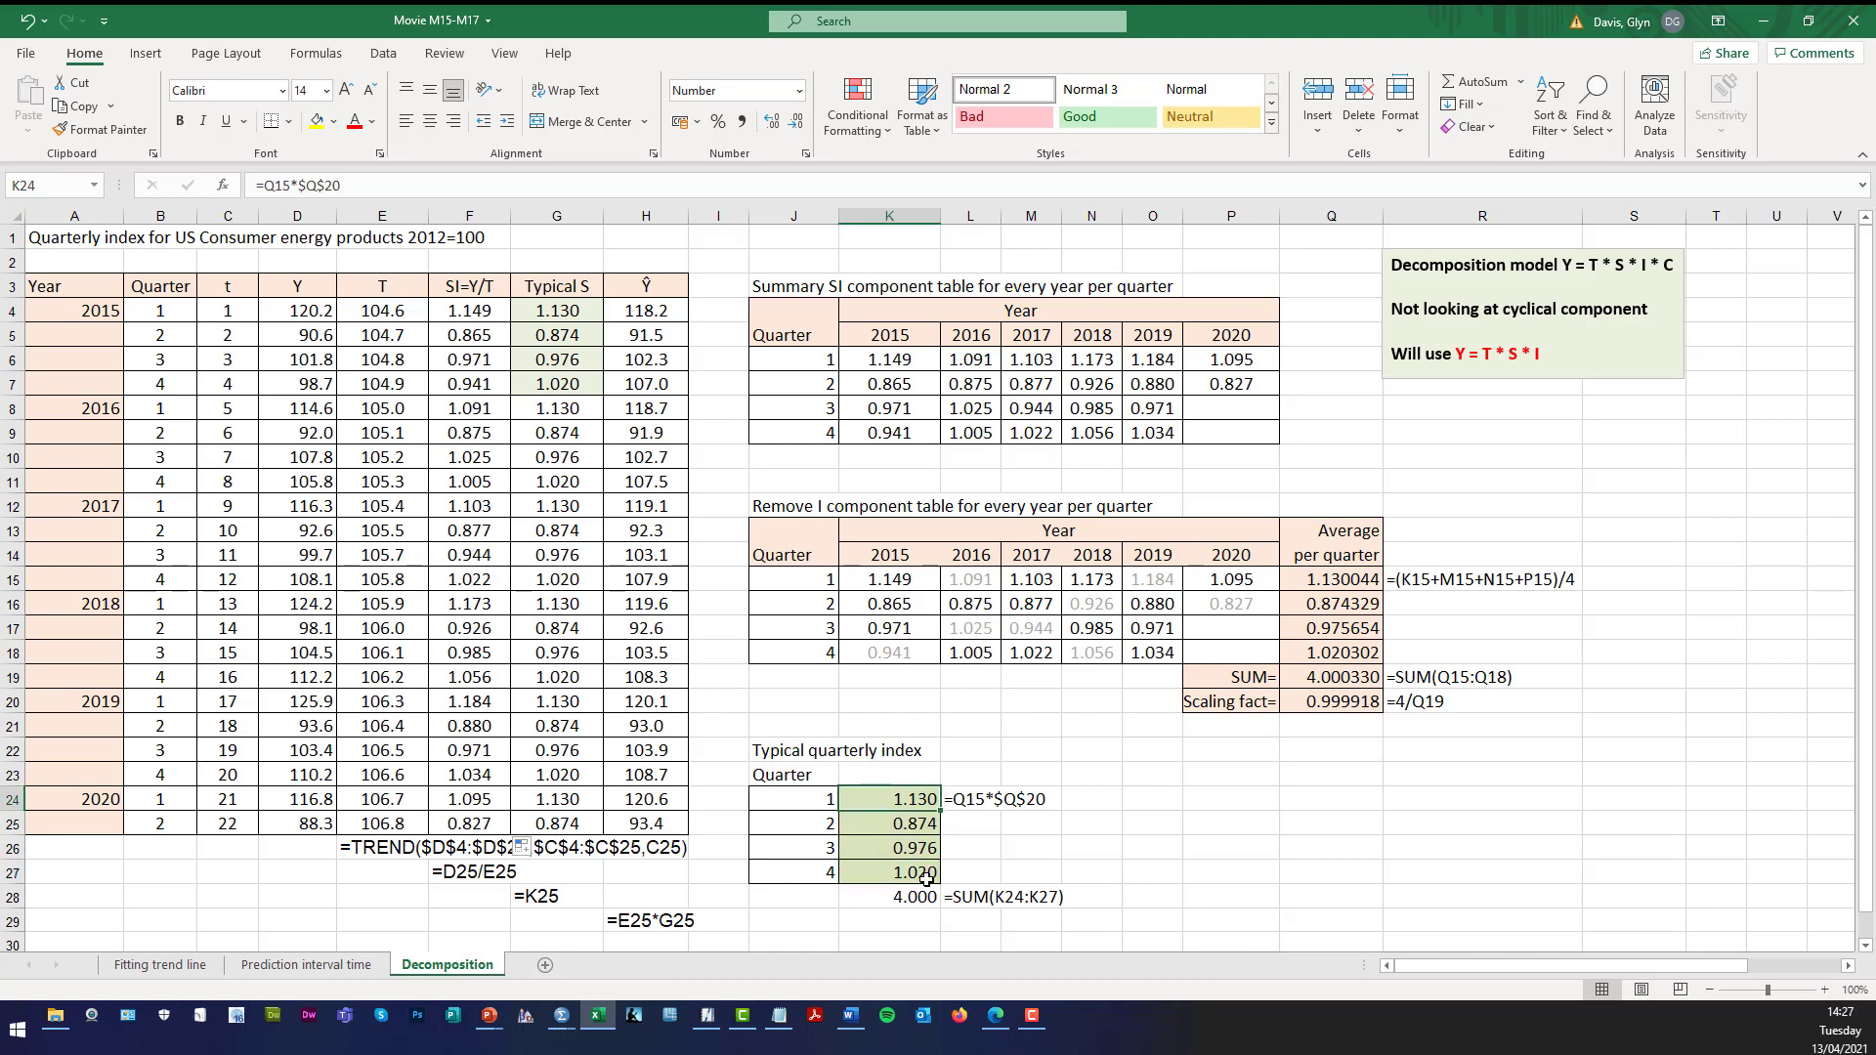
pyautogui.keyDown('shift'); pyautogui.click(926, 874); pyautogui.keyUp('shift')
pyautogui.click(520, 311)
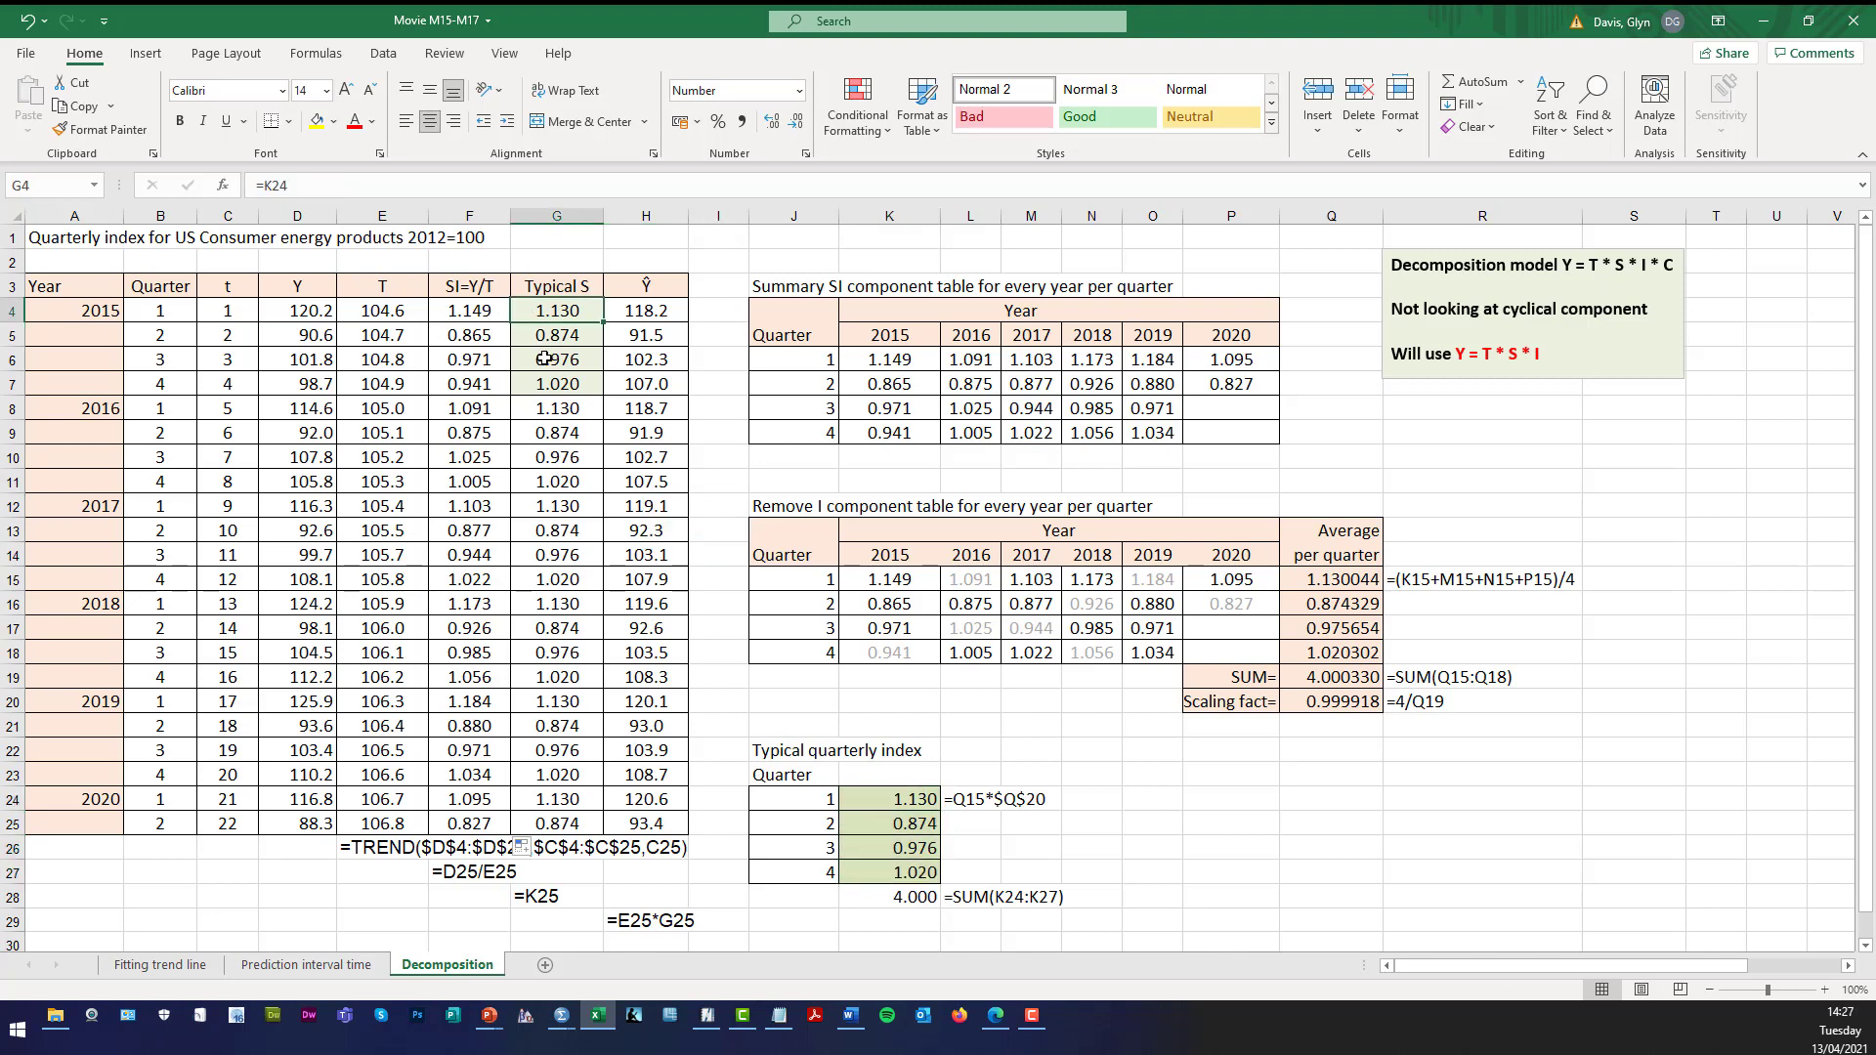
pyautogui.moveTo(544, 358); pyautogui.dragTo(553, 379)
pyautogui.click(568, 410)
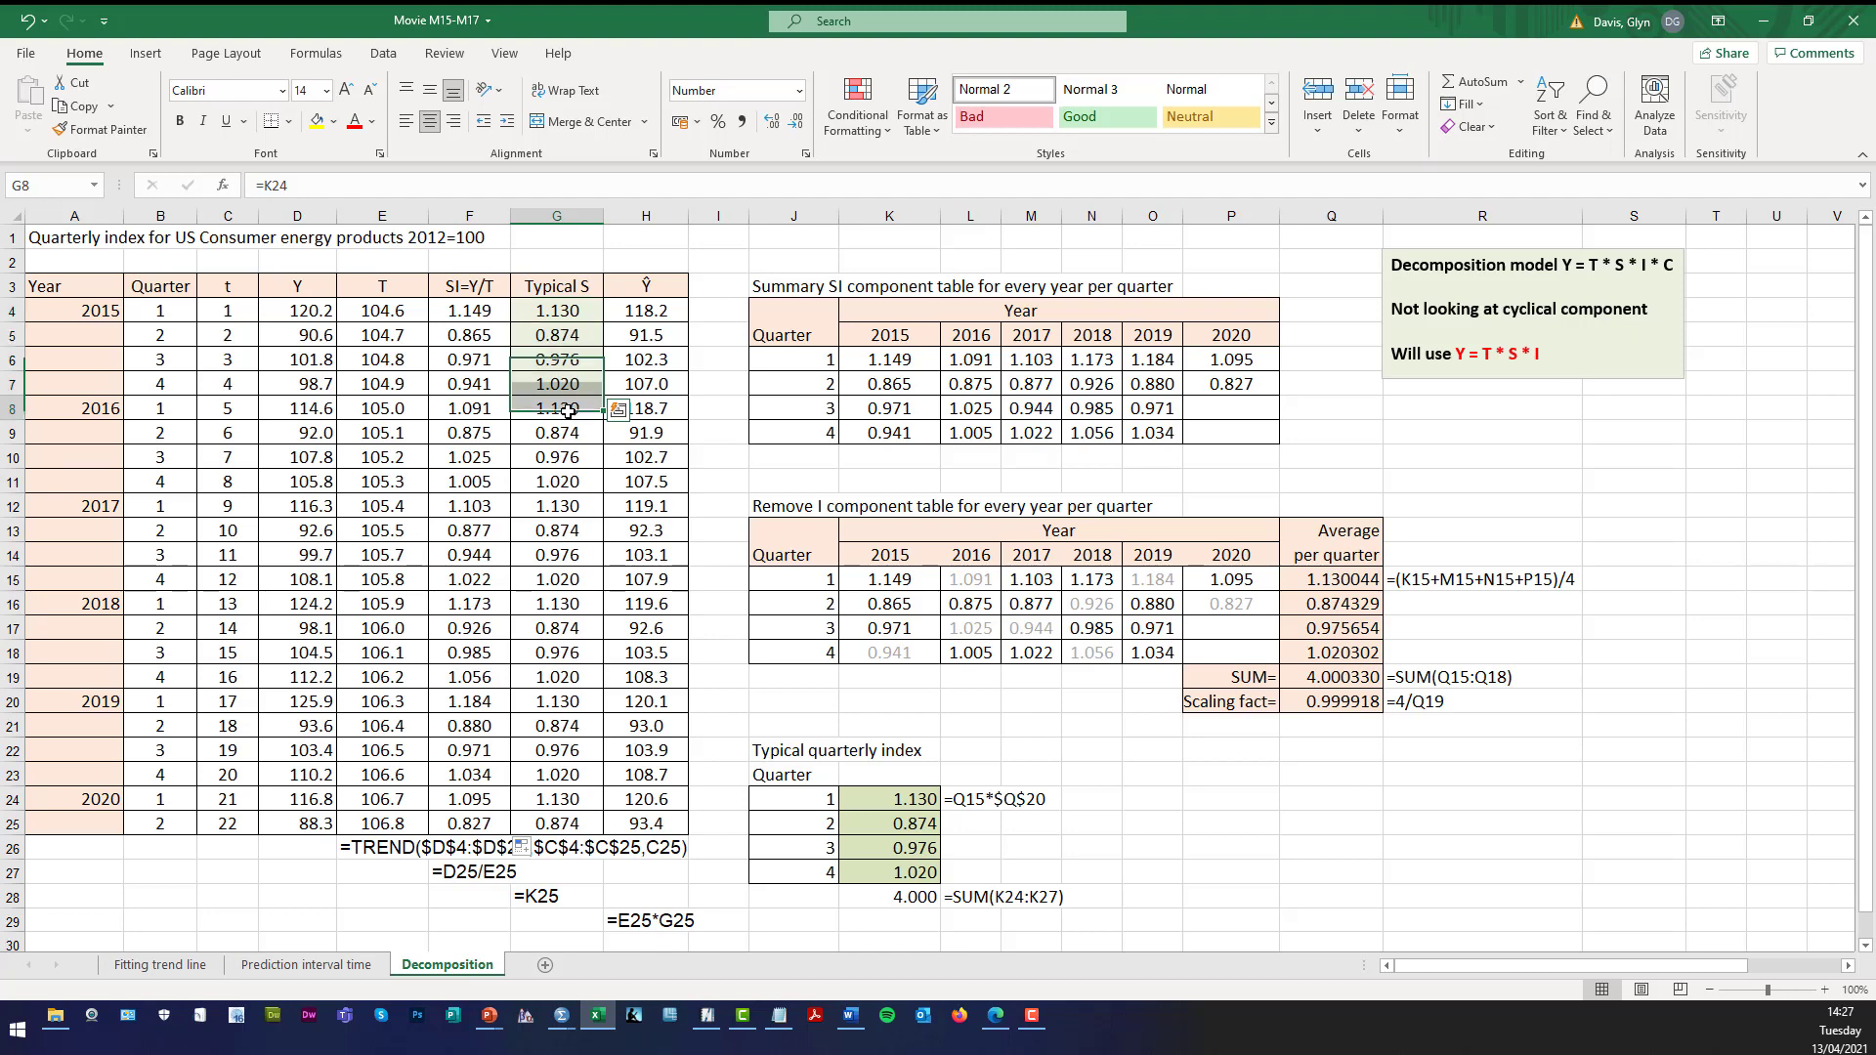
pyautogui.keyDown('shift'); pyautogui.click(555, 480); pyautogui.keyUp('shift')
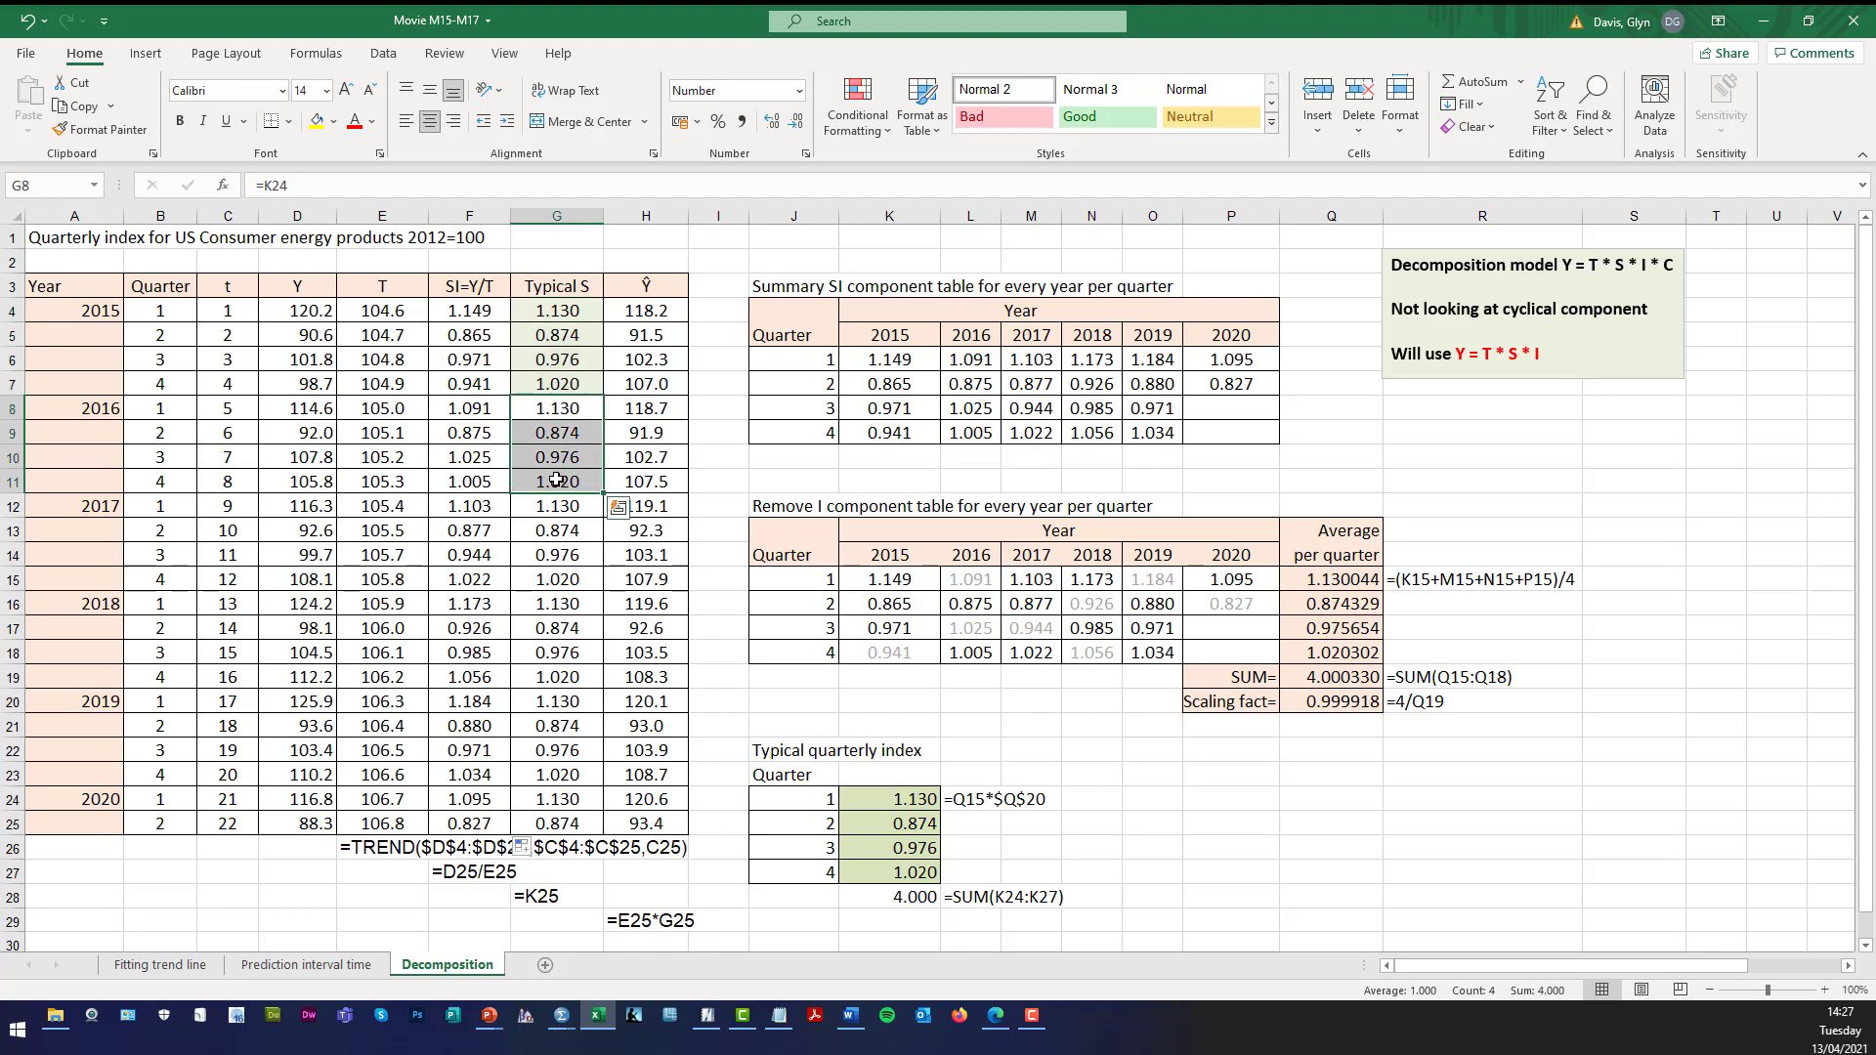
pyautogui.click(552, 506)
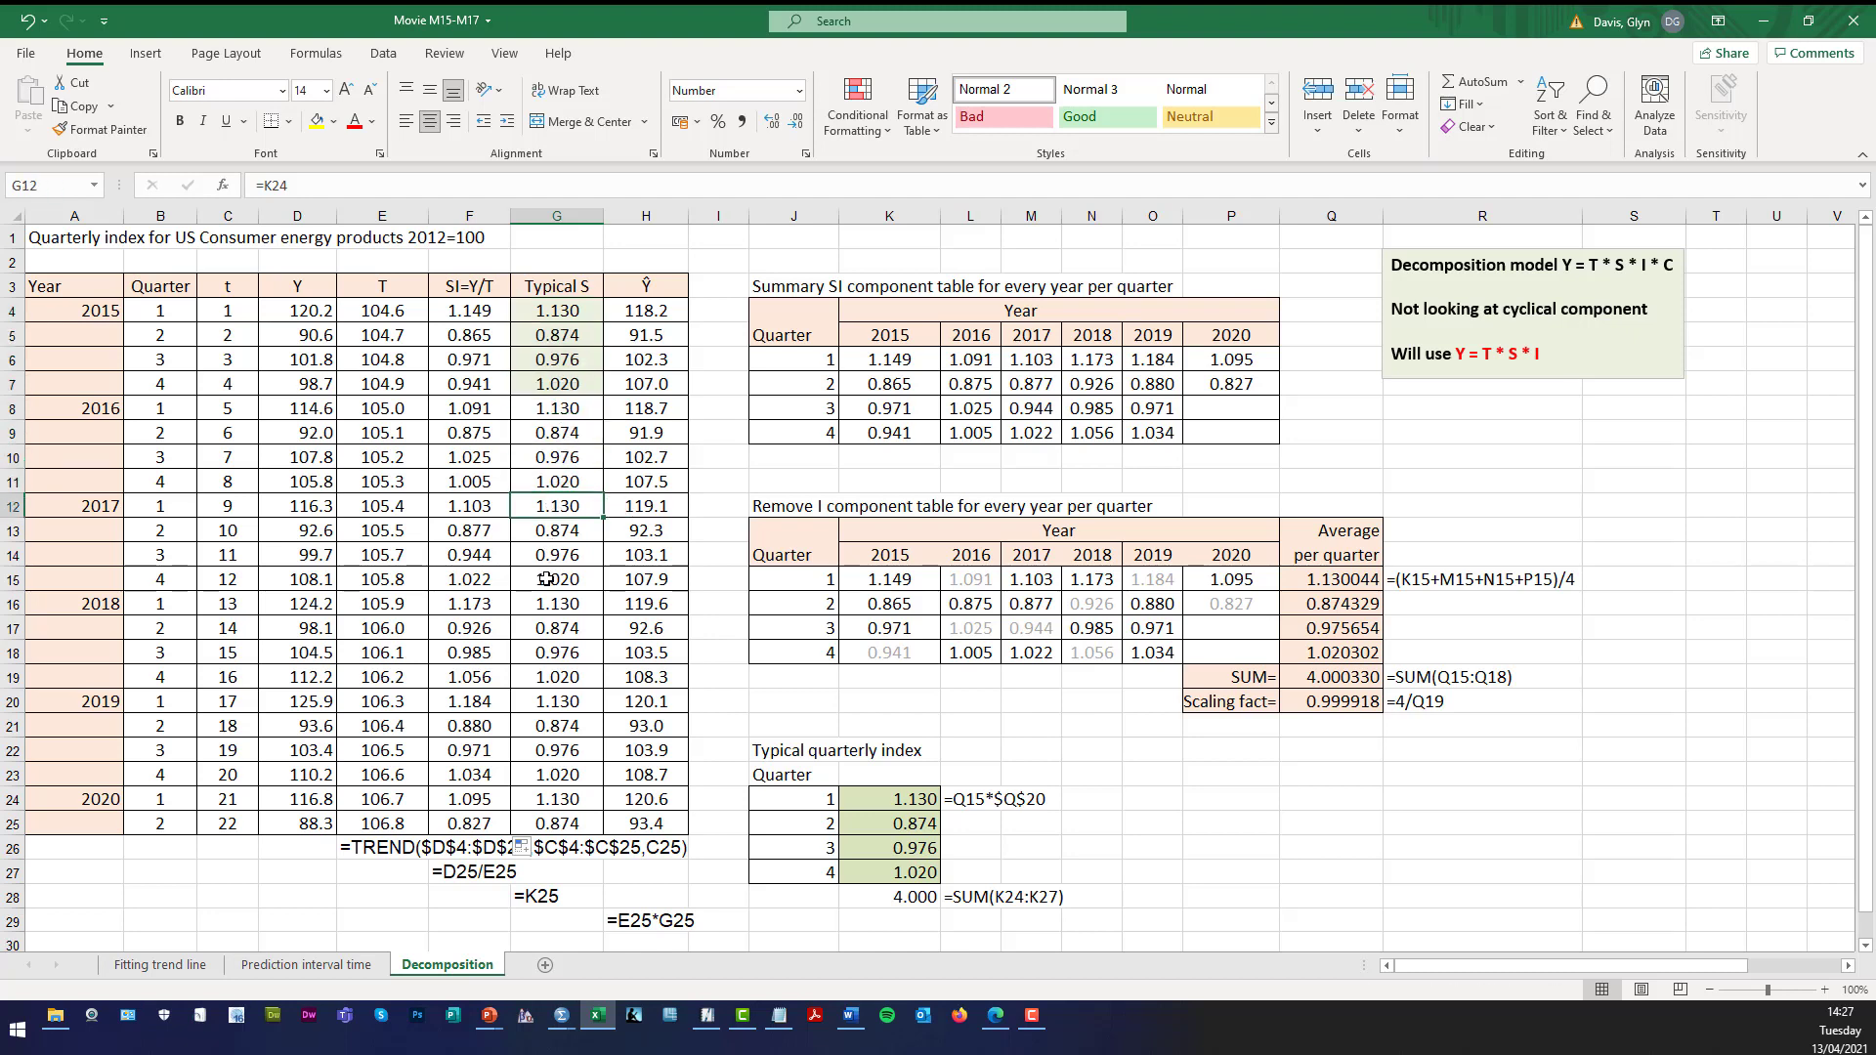
pyautogui.keyDown('shift'); pyautogui.click(547, 580); pyautogui.keyUp('shift')
pyautogui.click(557, 603)
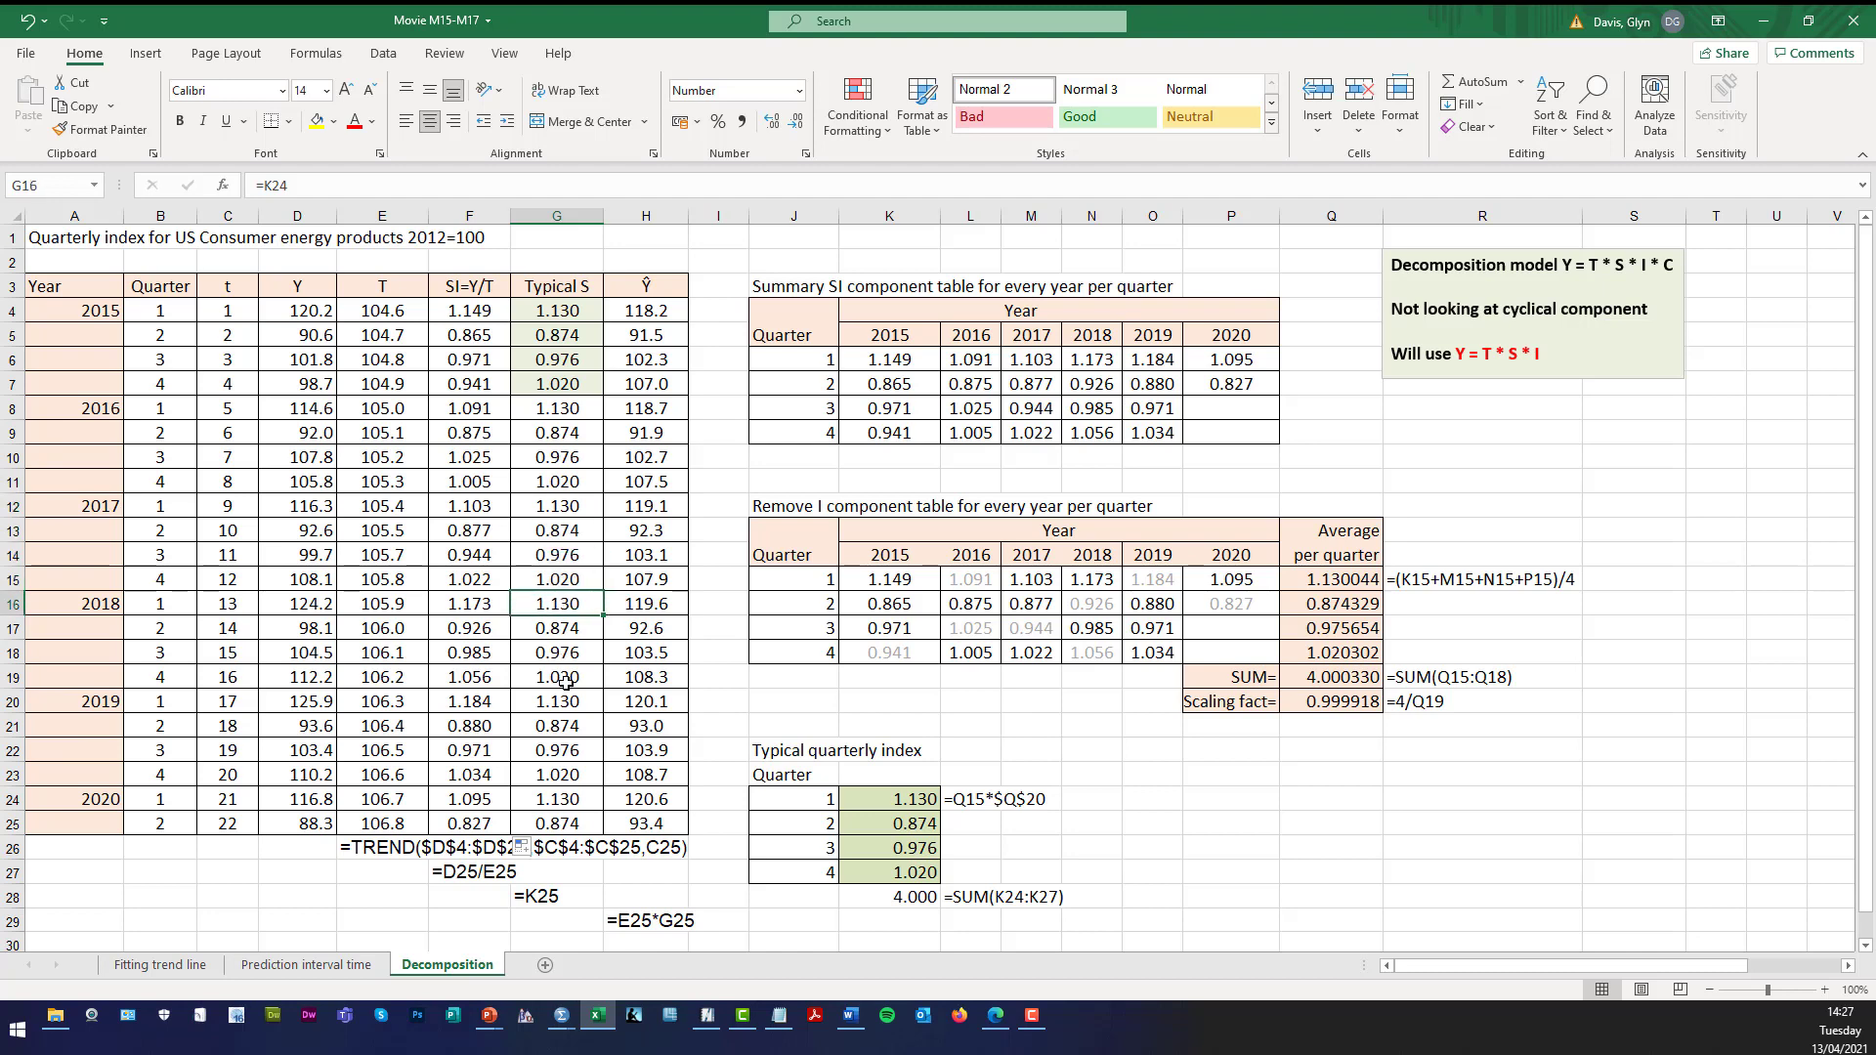
pyautogui.keyDown('shift'); pyautogui.click(566, 681); pyautogui.keyUp('shift')
pyautogui.click(557, 702)
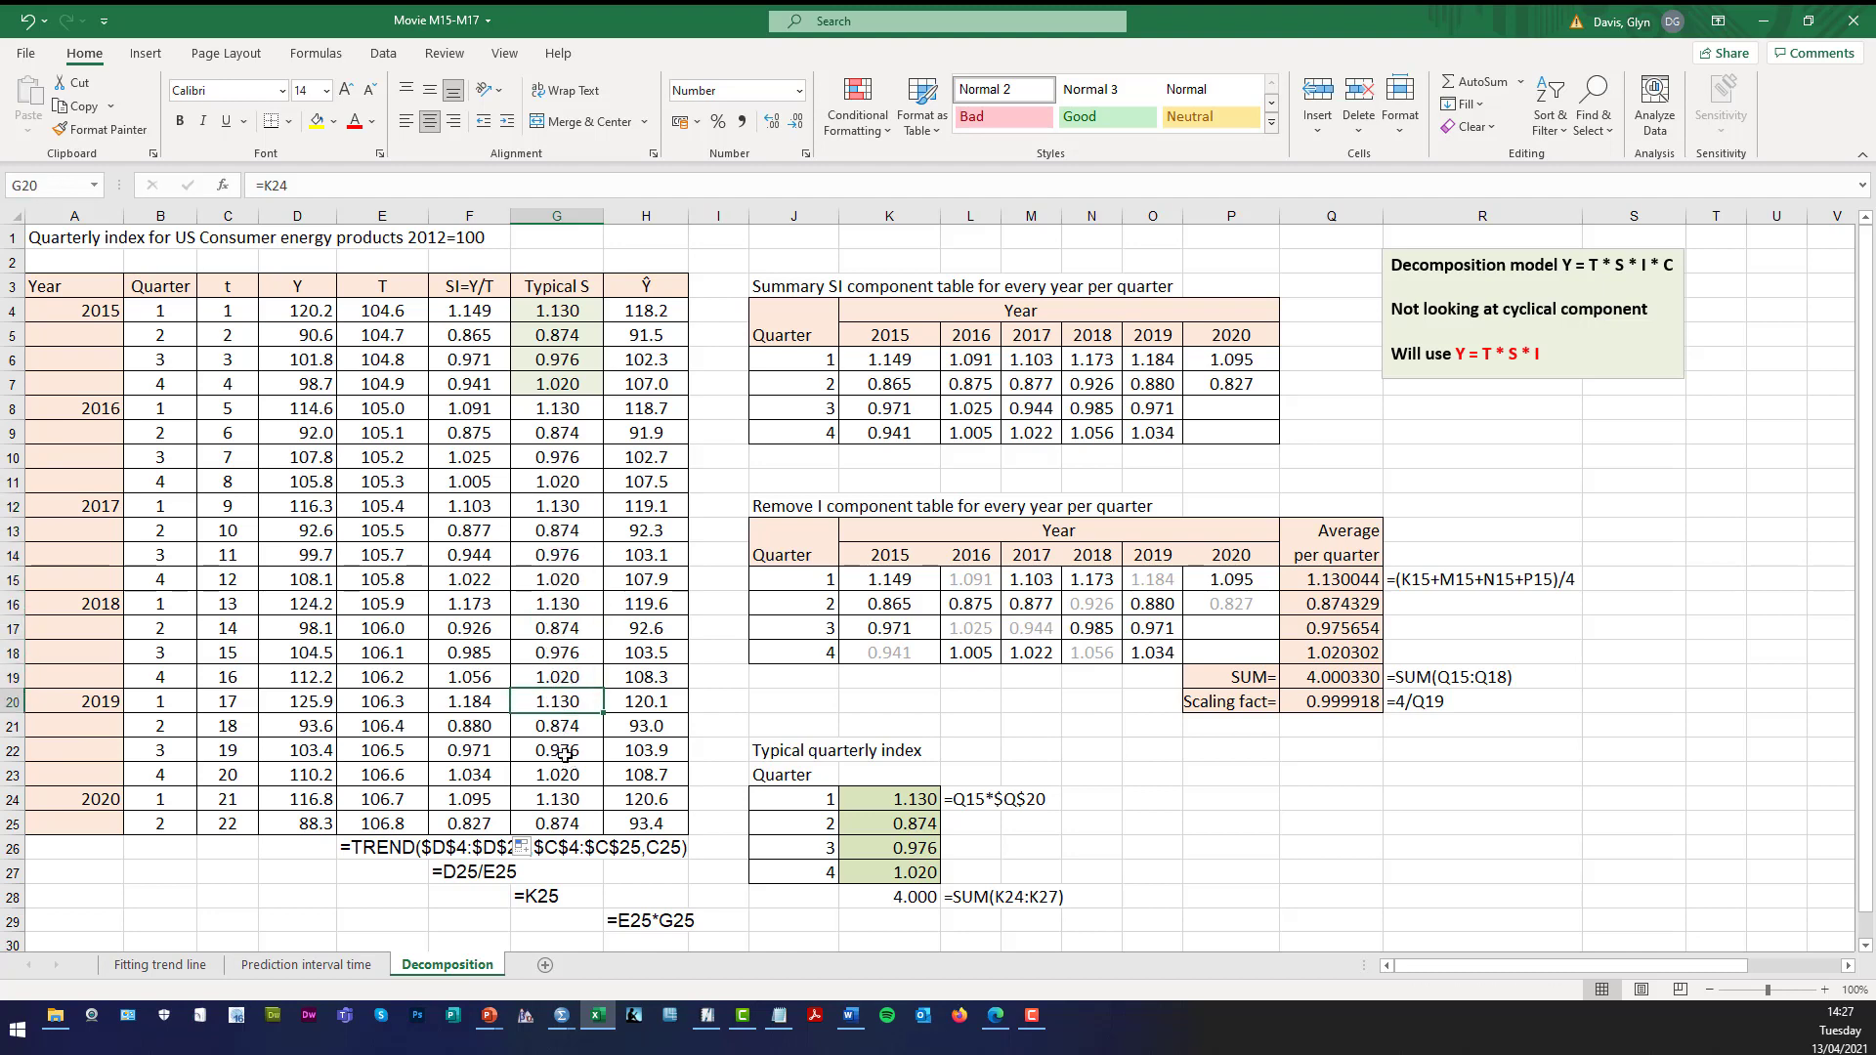
pyautogui.keyDown('shift'); pyautogui.click(555, 767); pyautogui.keyUp('shift')
pyautogui.click(565, 799)
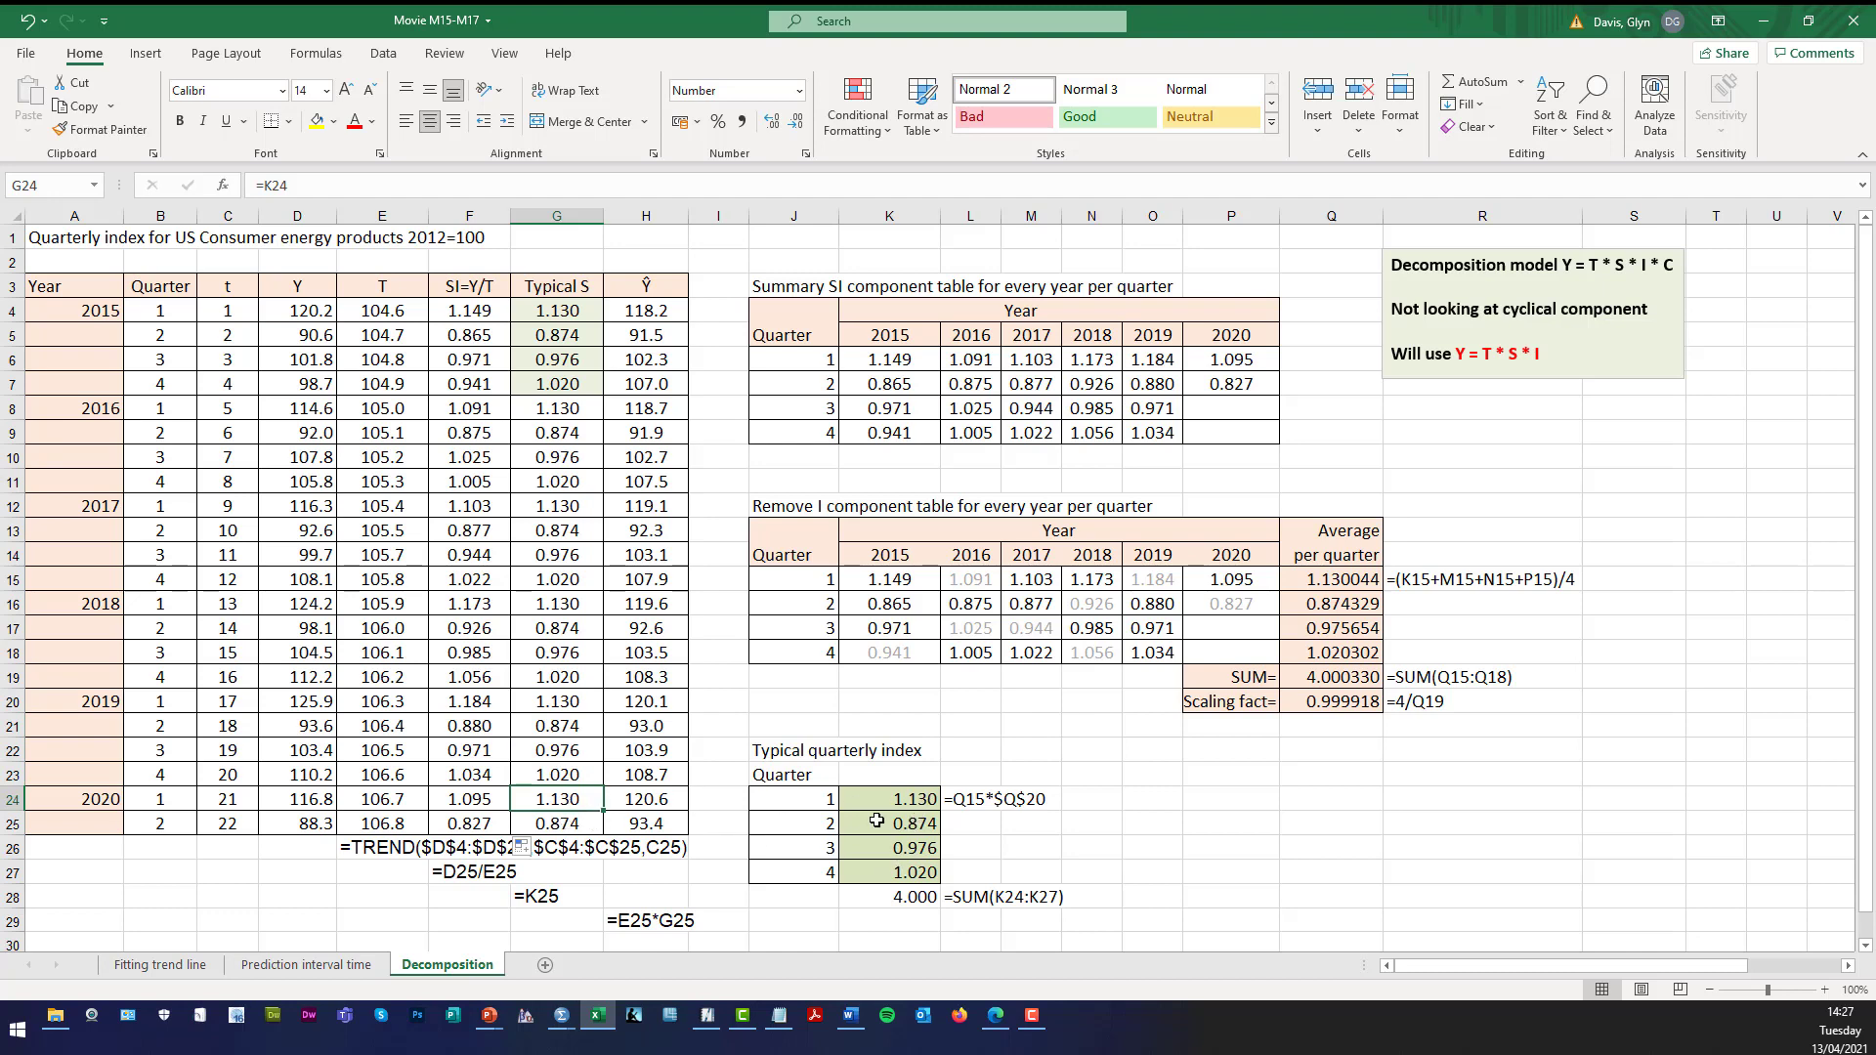
pyautogui.click(1171, 855)
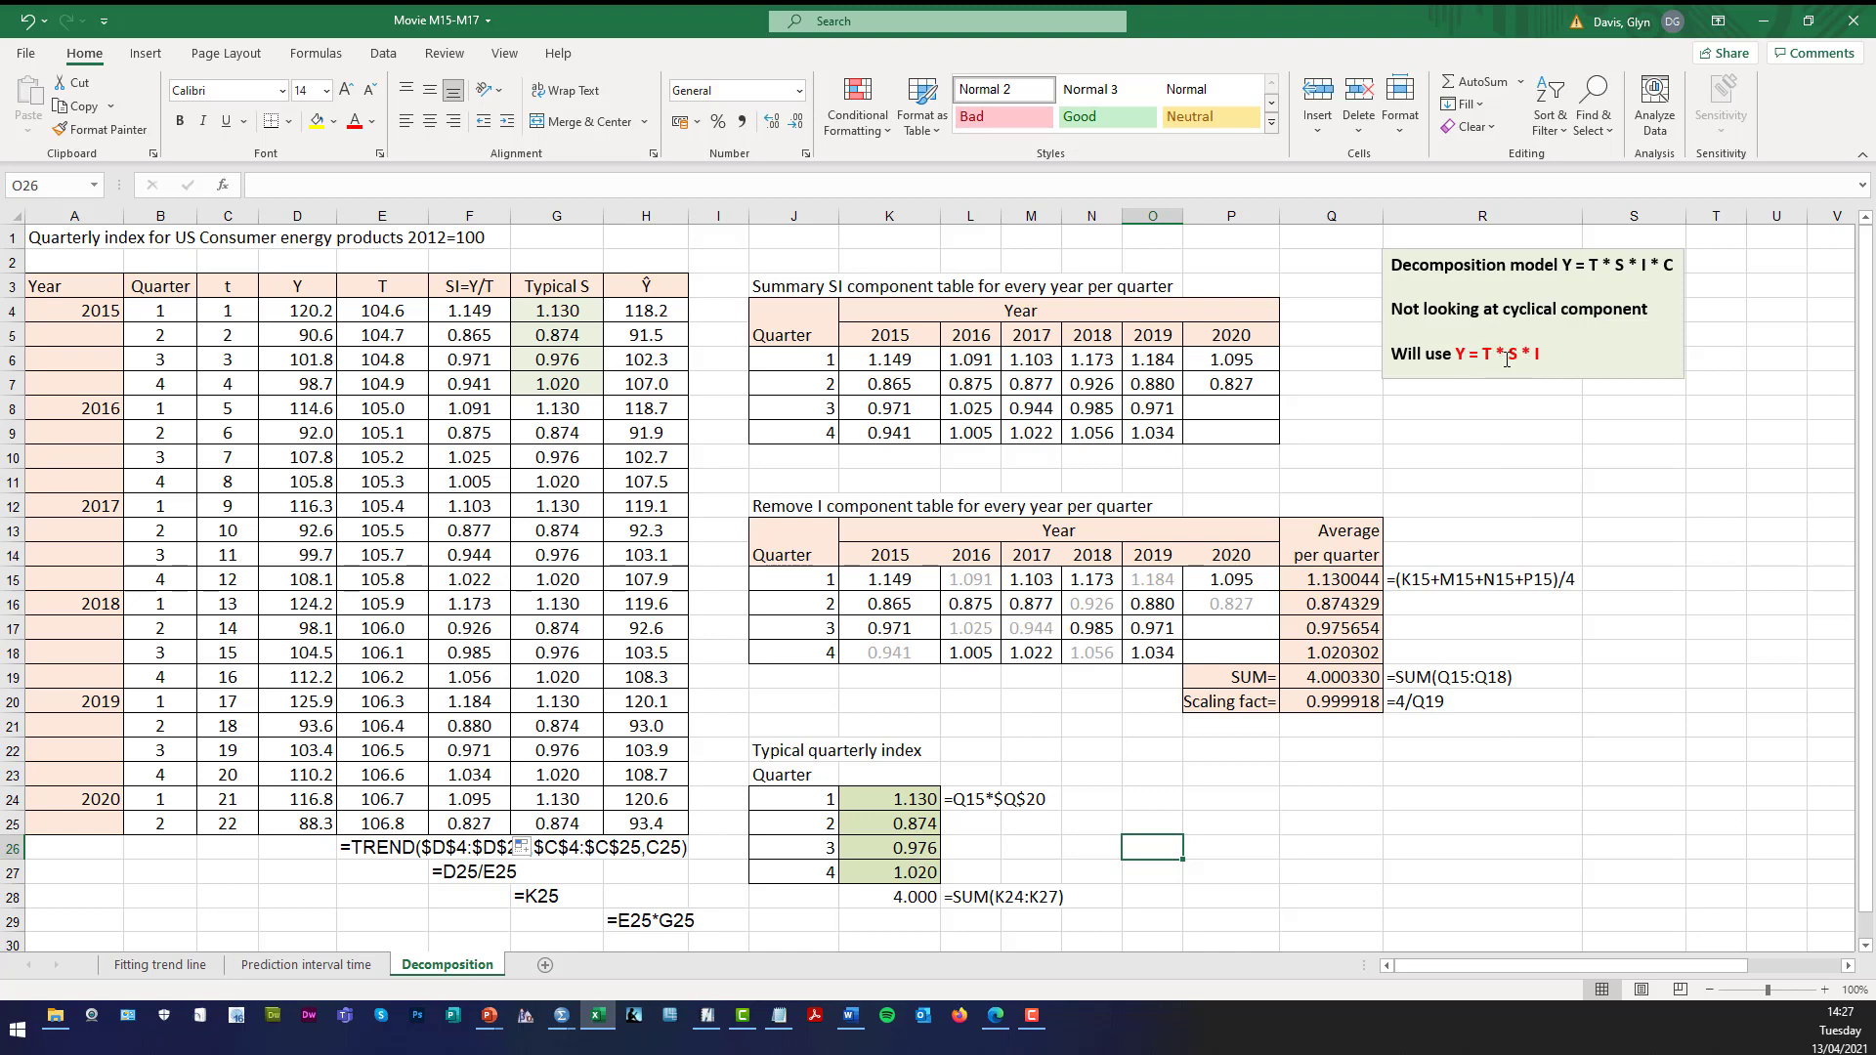
pyautogui.click(671, 306)
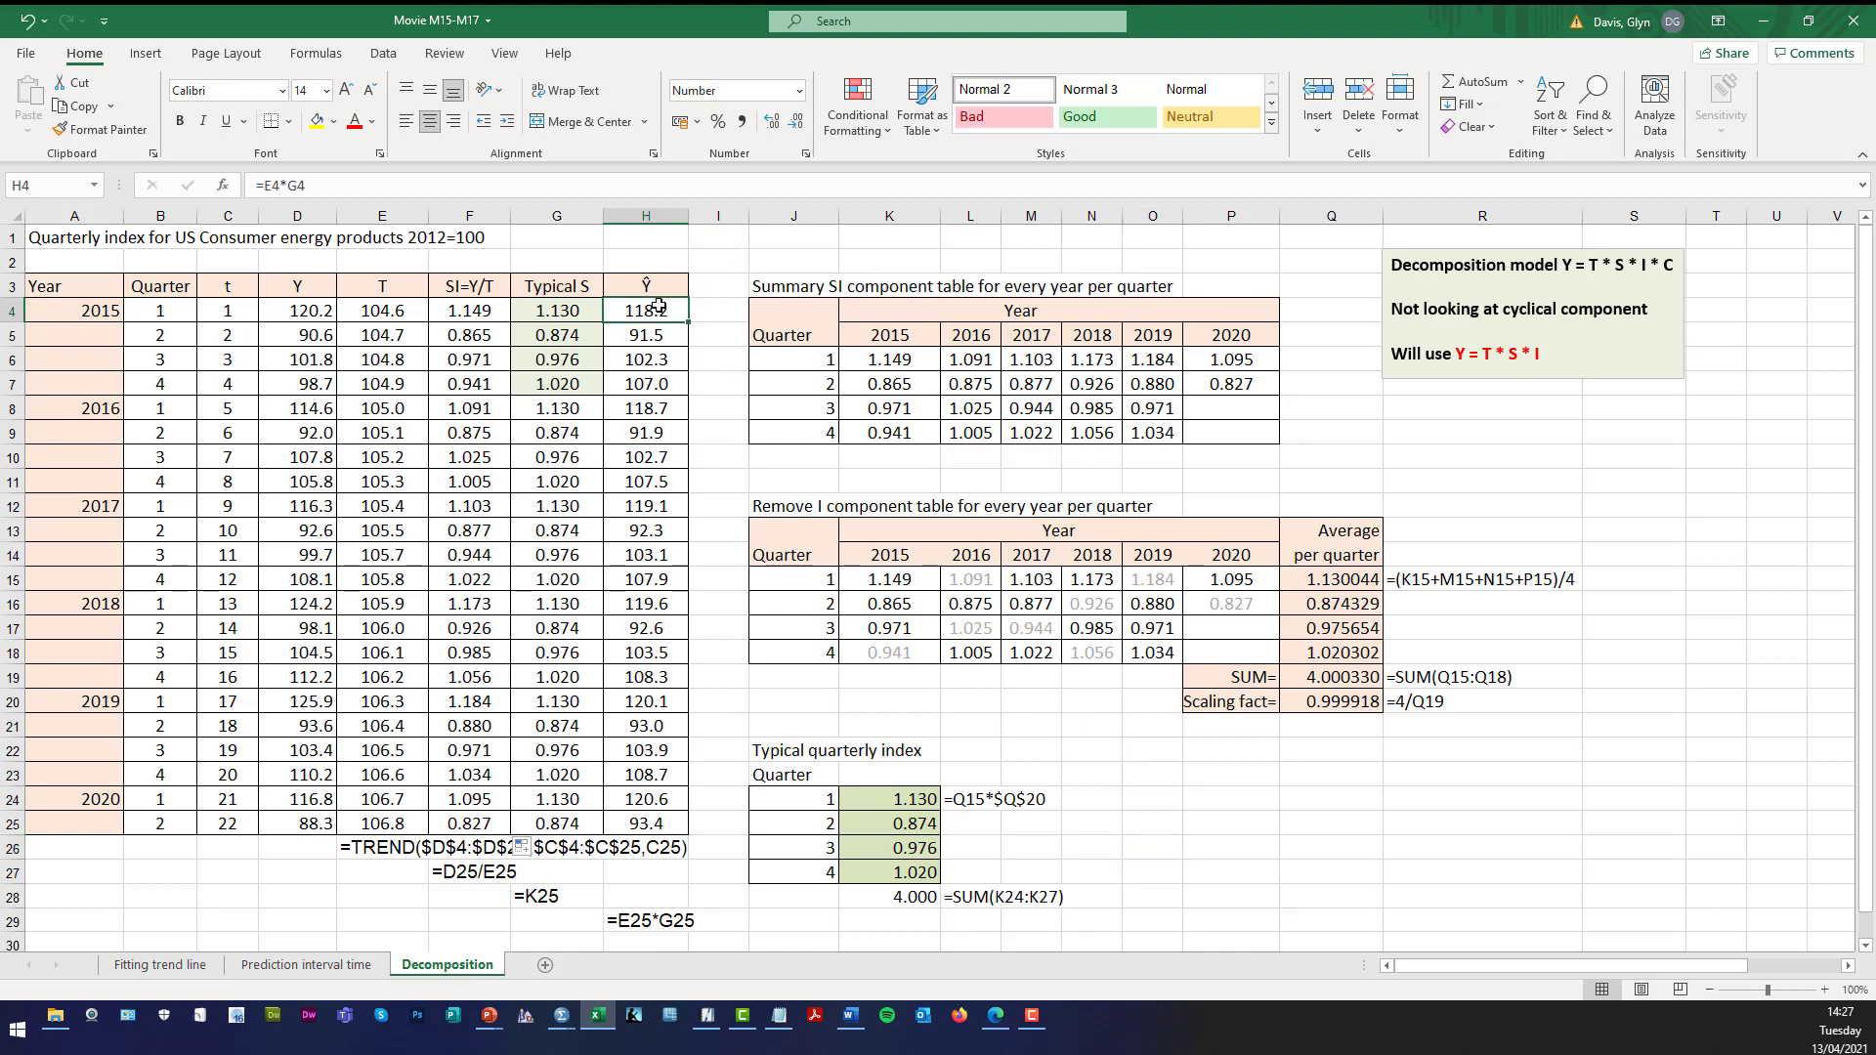
pyautogui.click(409, 307)
pyautogui.click(562, 311)
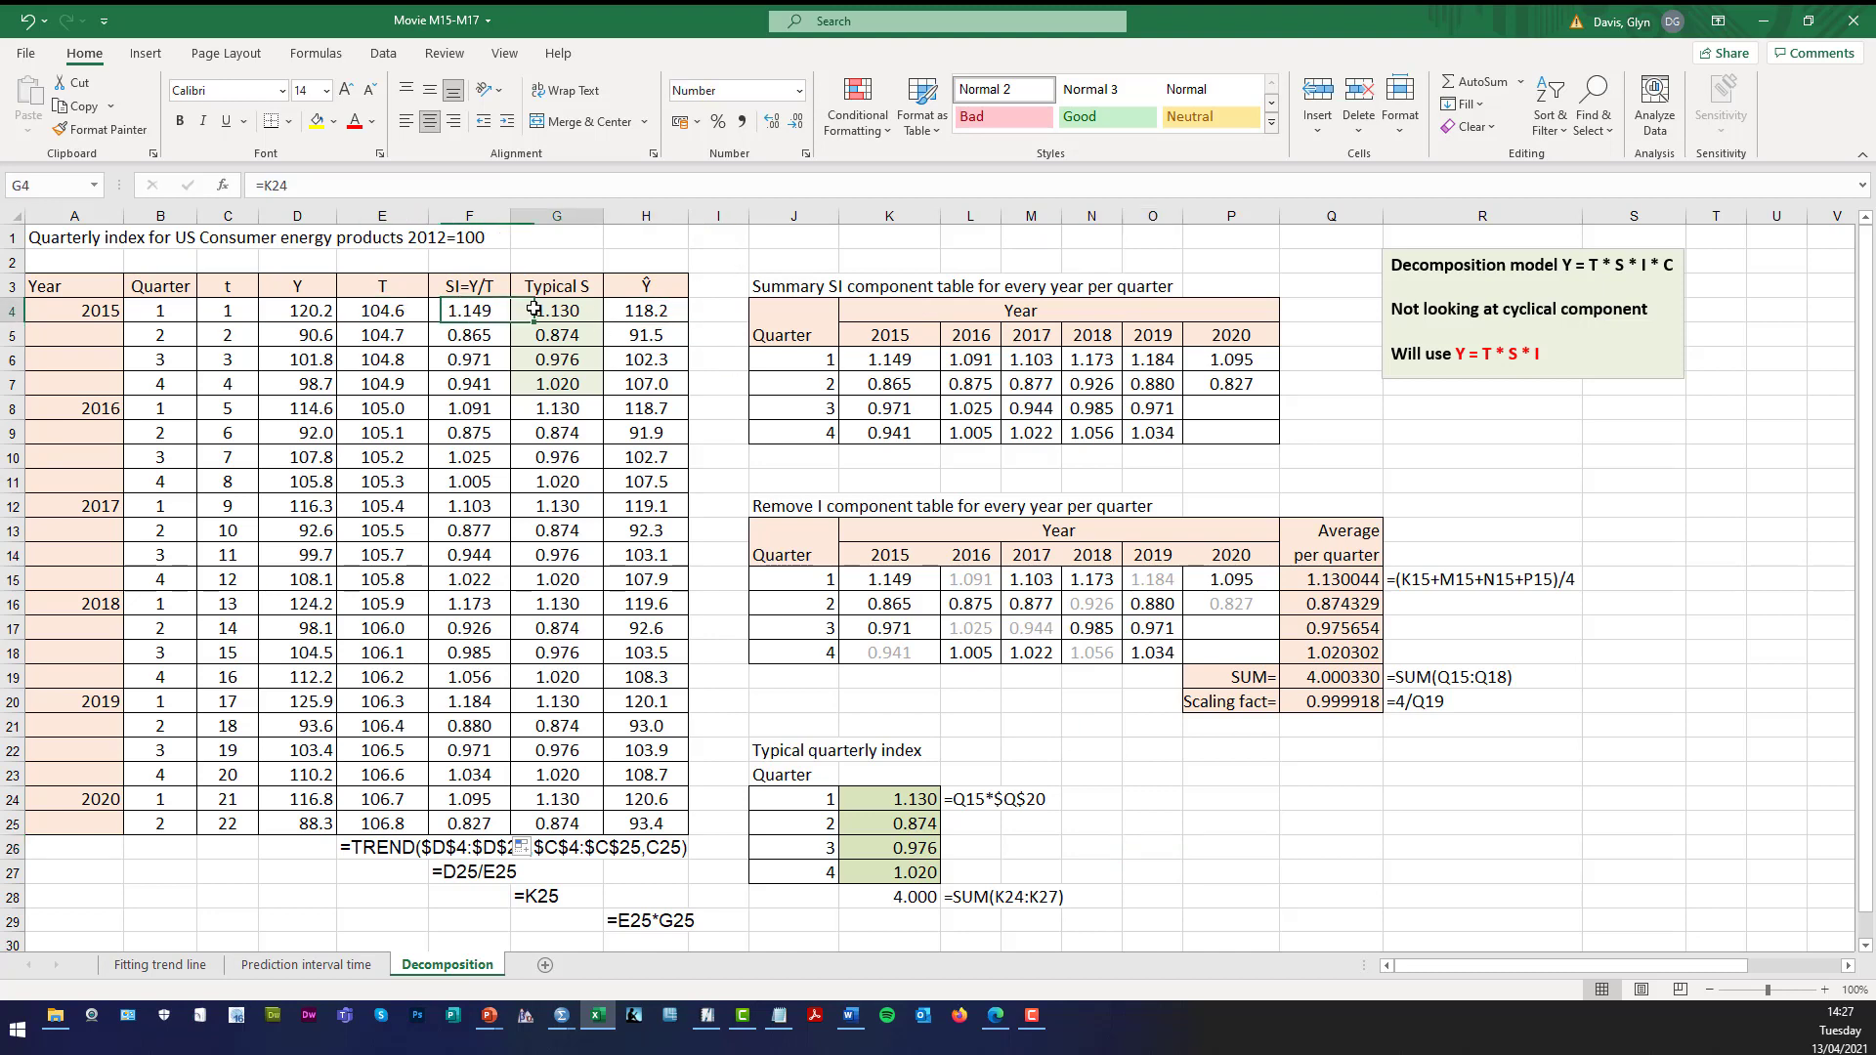
pyautogui.click(663, 313)
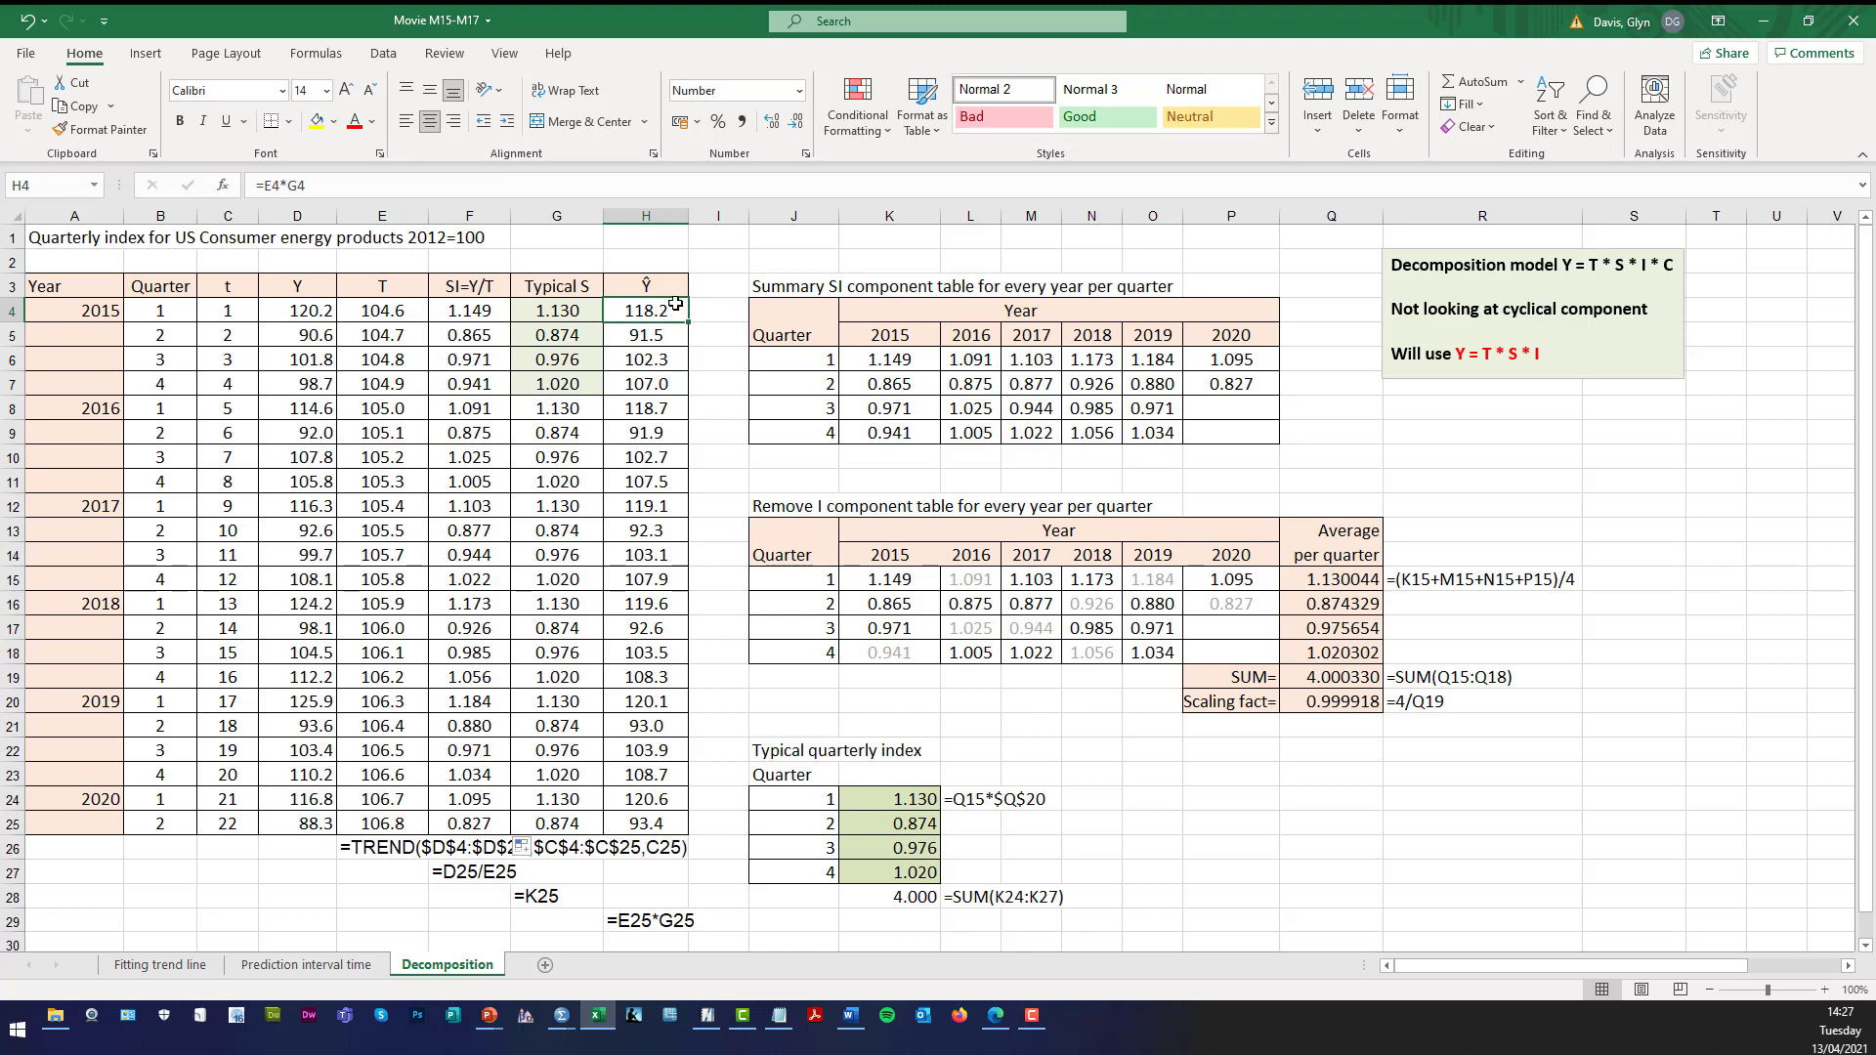
pyautogui.click(662, 334)
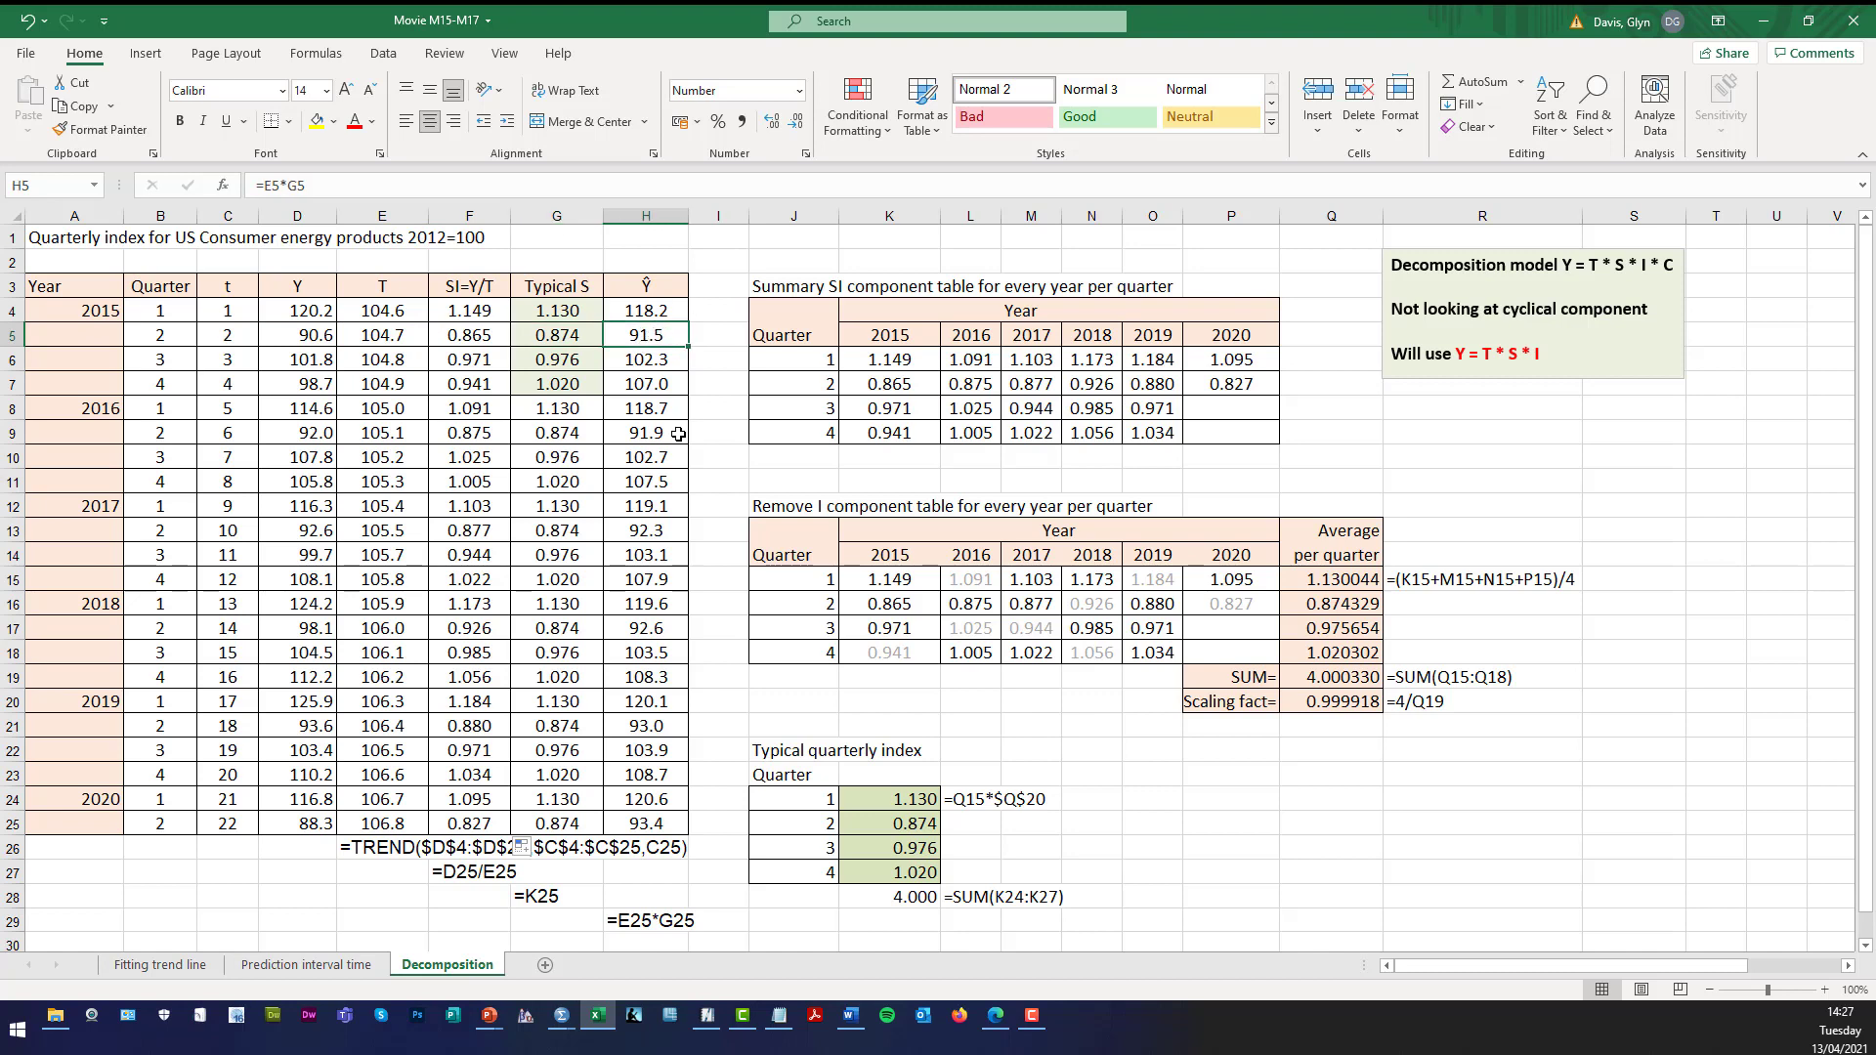
pyautogui.moveTo(656, 316); pyautogui.dragTo(664, 816)
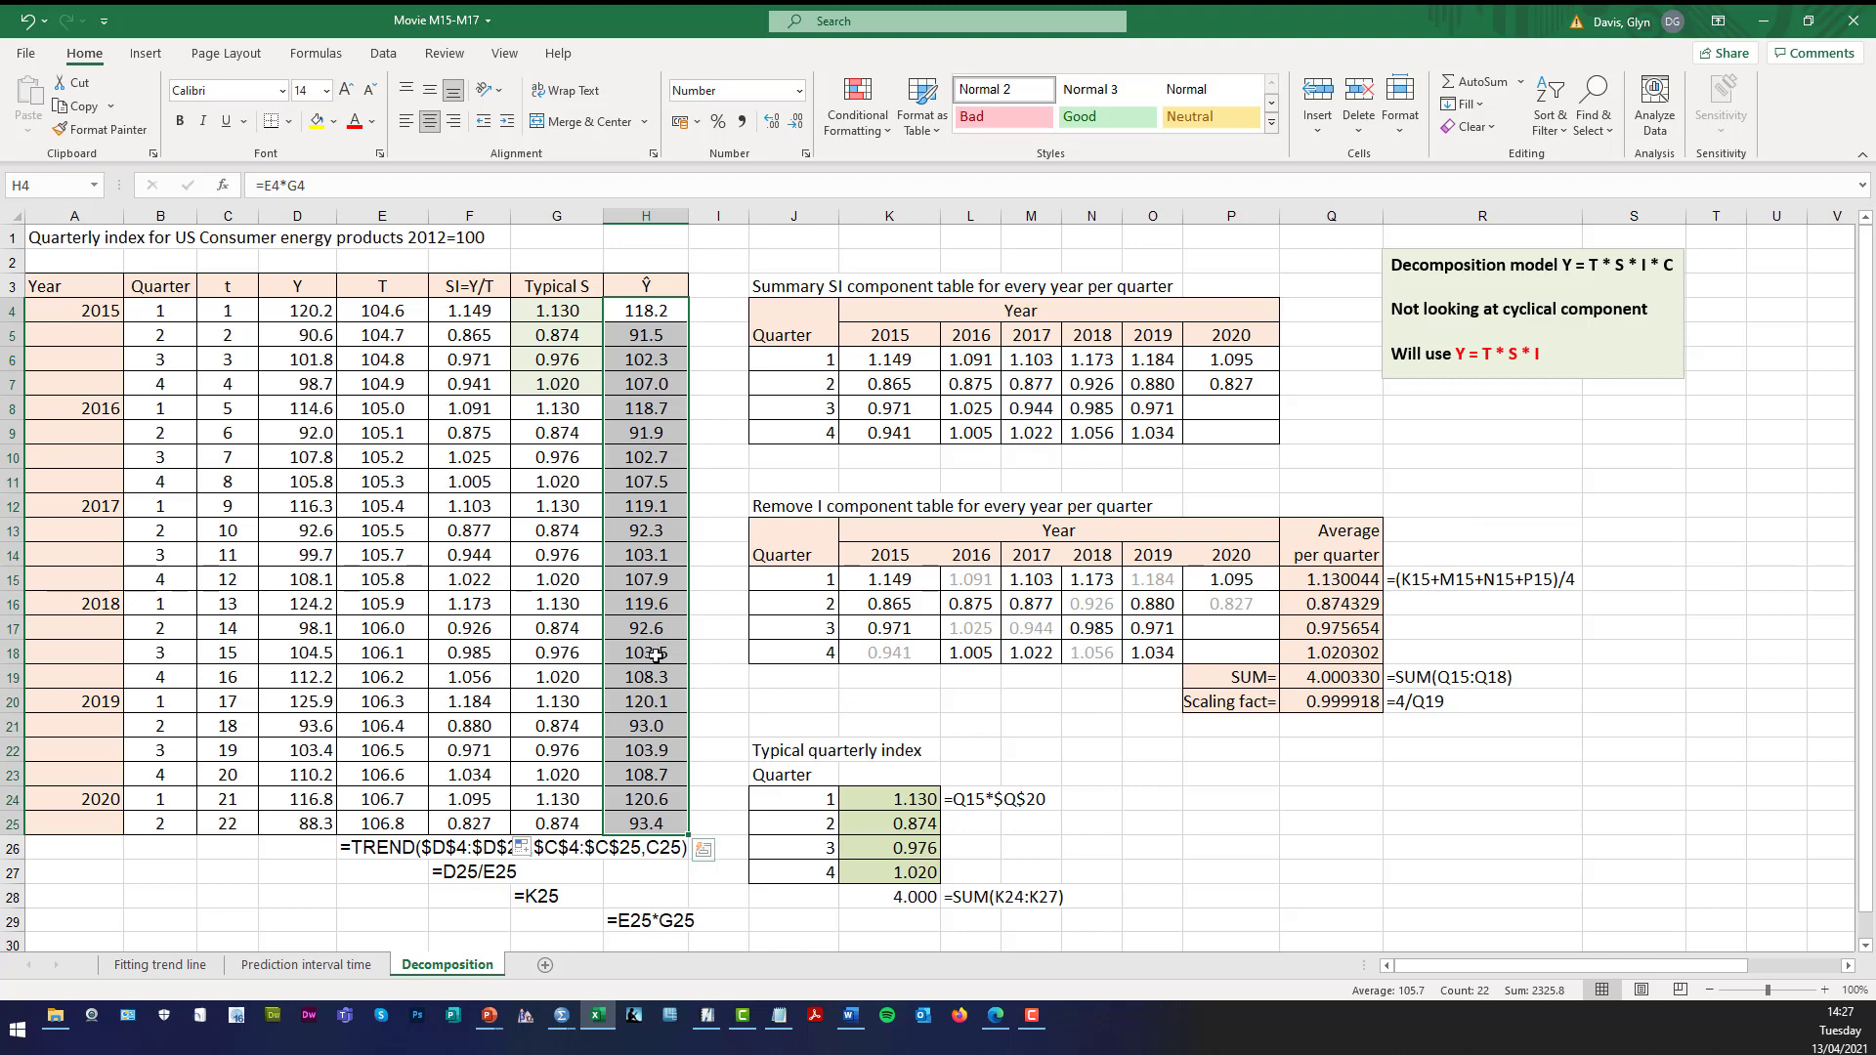
pyautogui.click(287, 303)
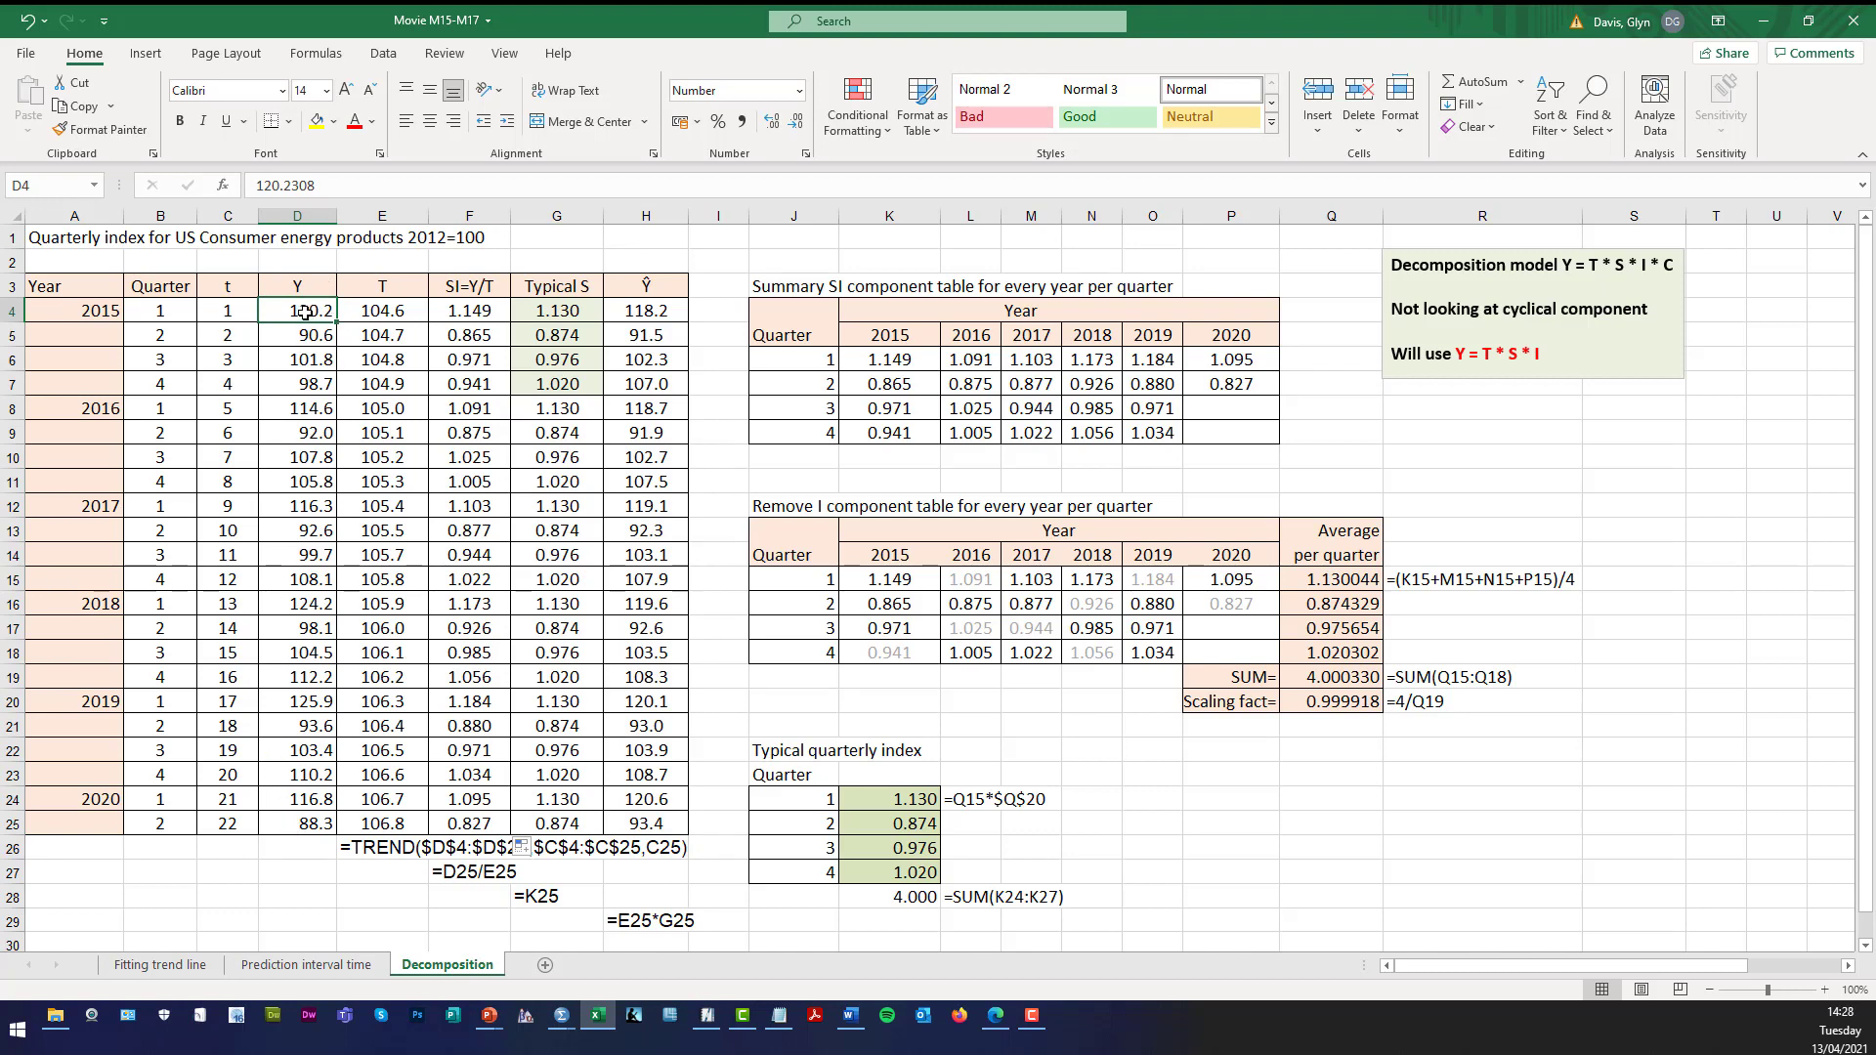
# Insert a 2-D line chart of the Y values D4:D25.
pyautogui.keyDown('shift'); pyautogui.click(286, 830); pyautogui.keyUp('shift')
pyautogui.click(146, 55)
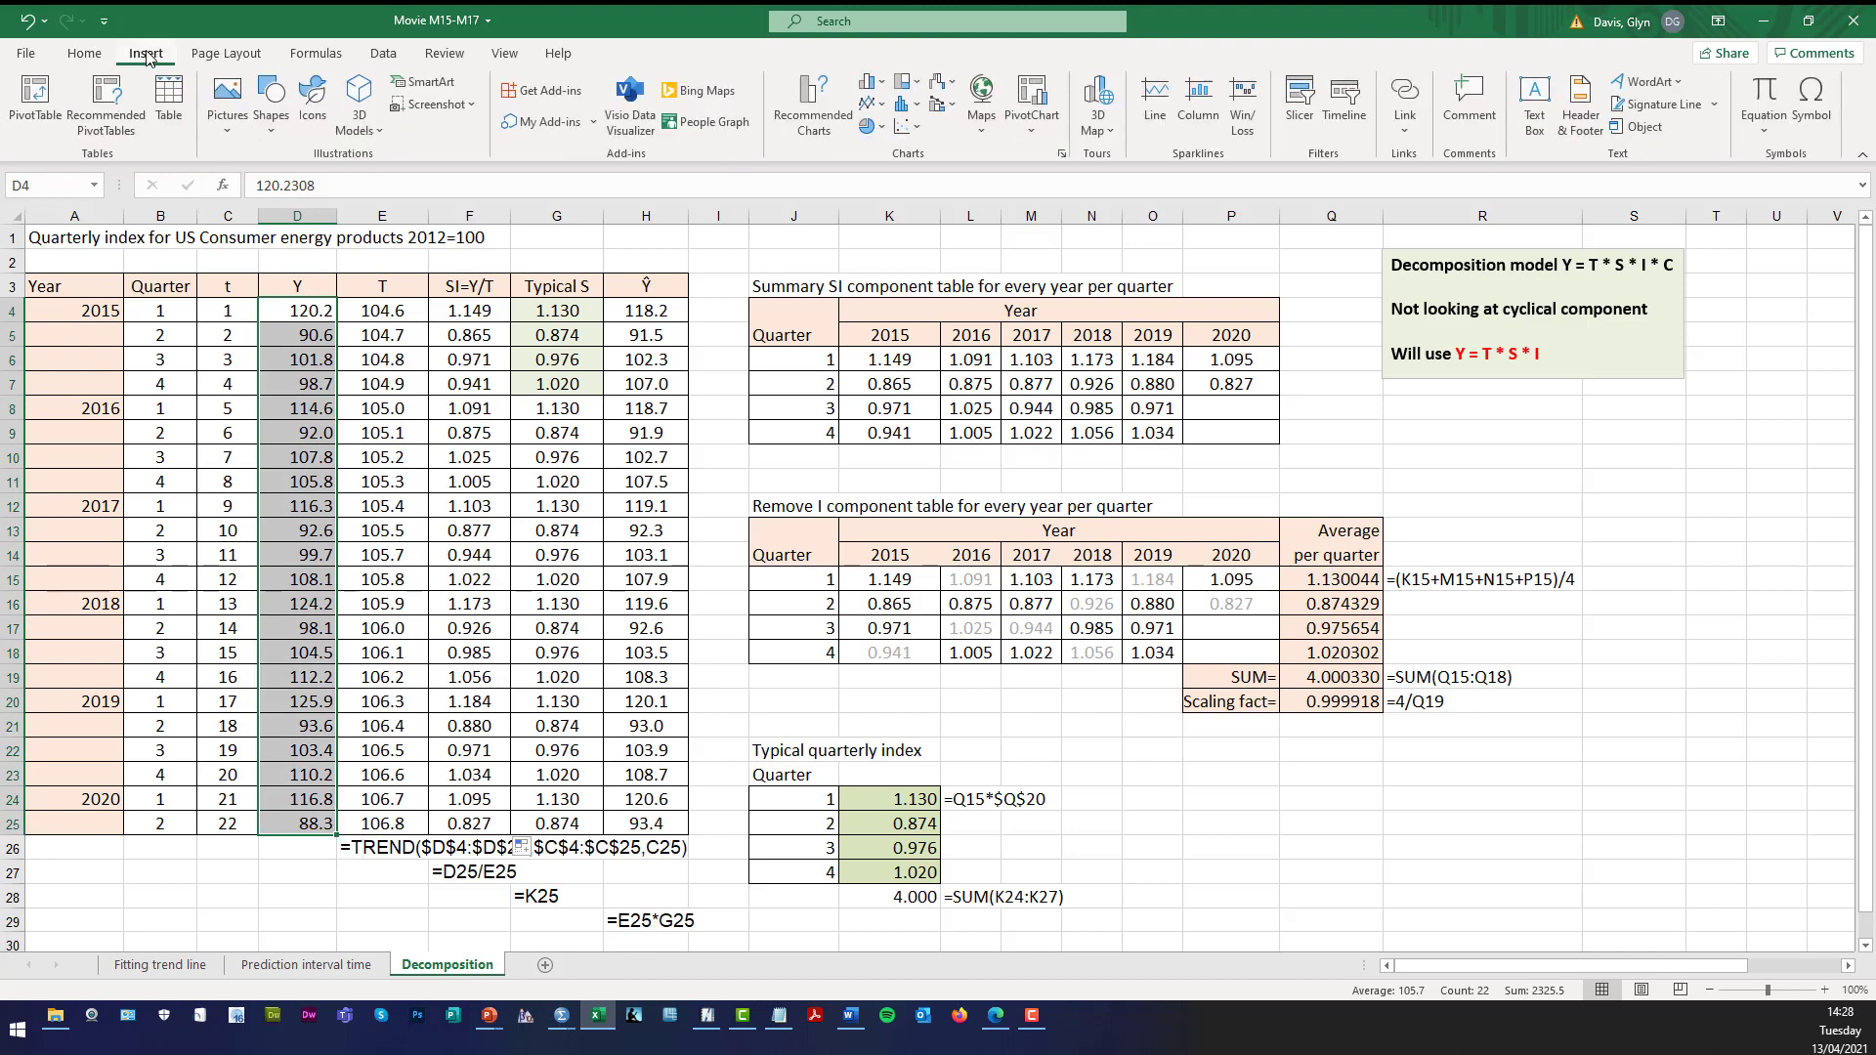
pyautogui.click(871, 106)
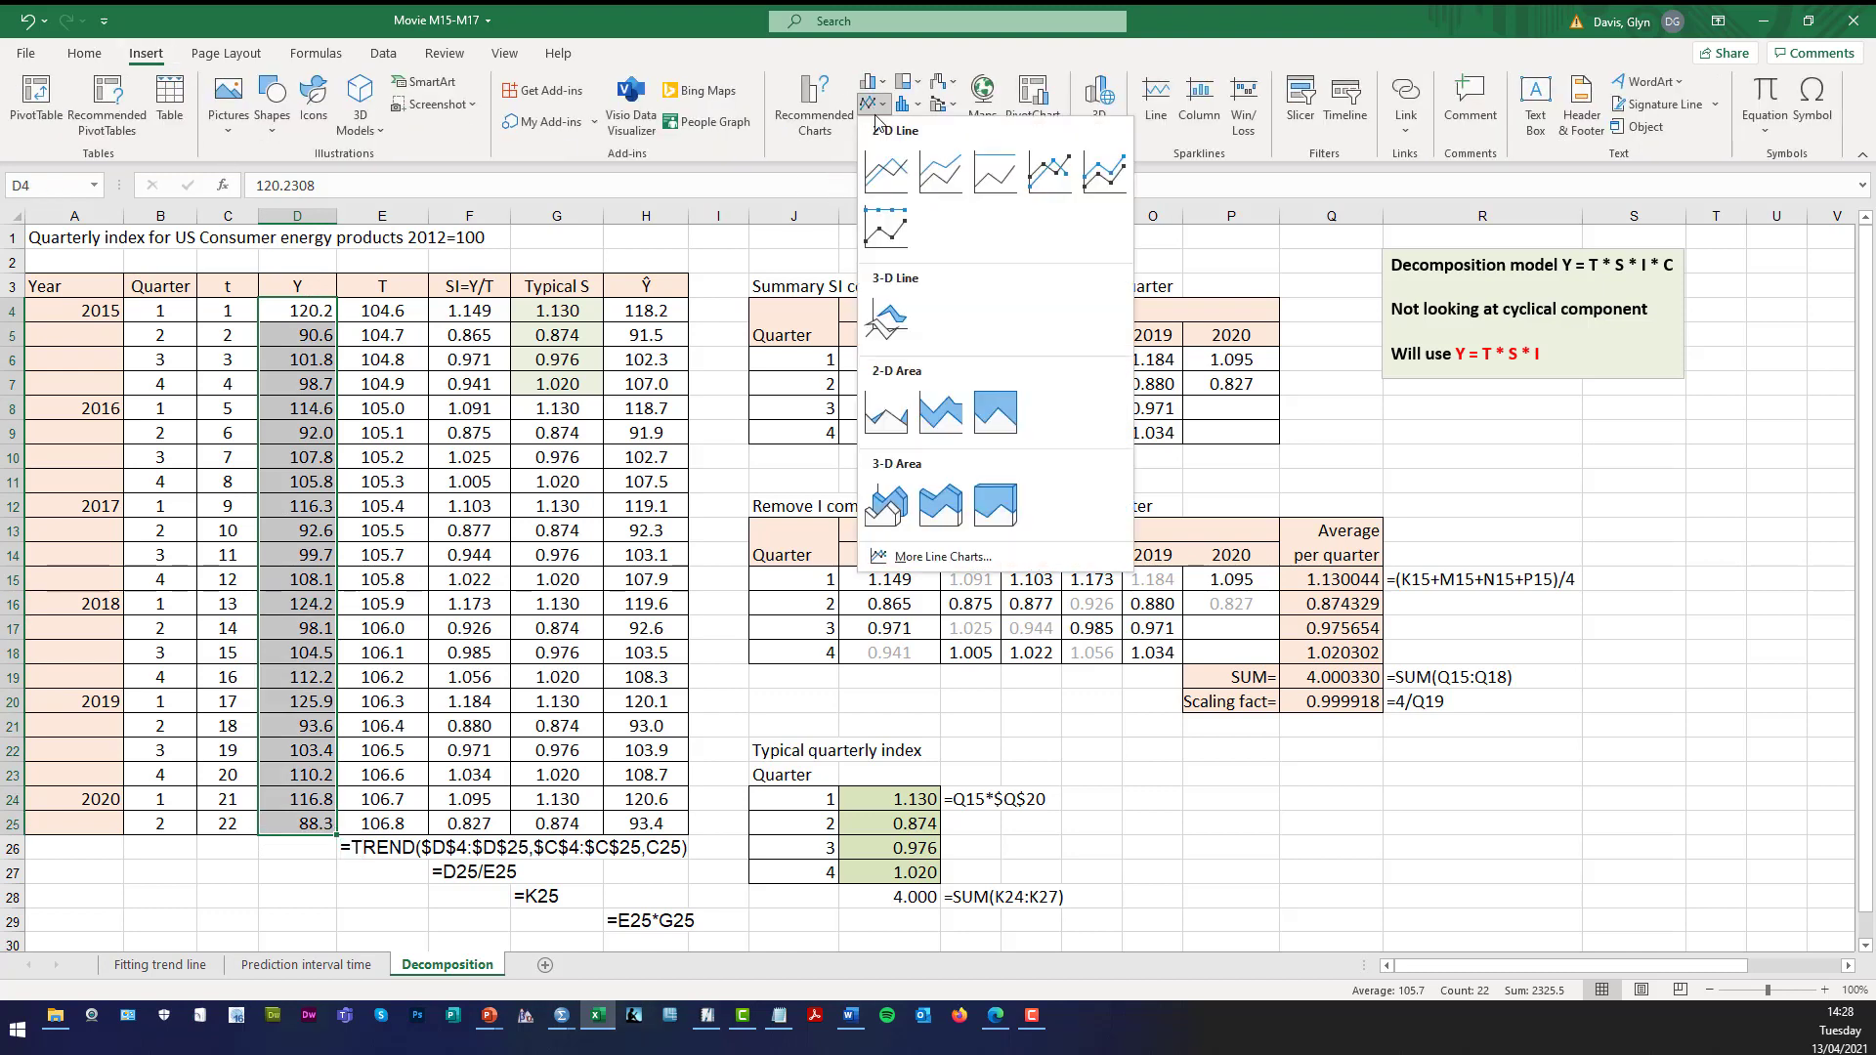
pyautogui.click(886, 171)
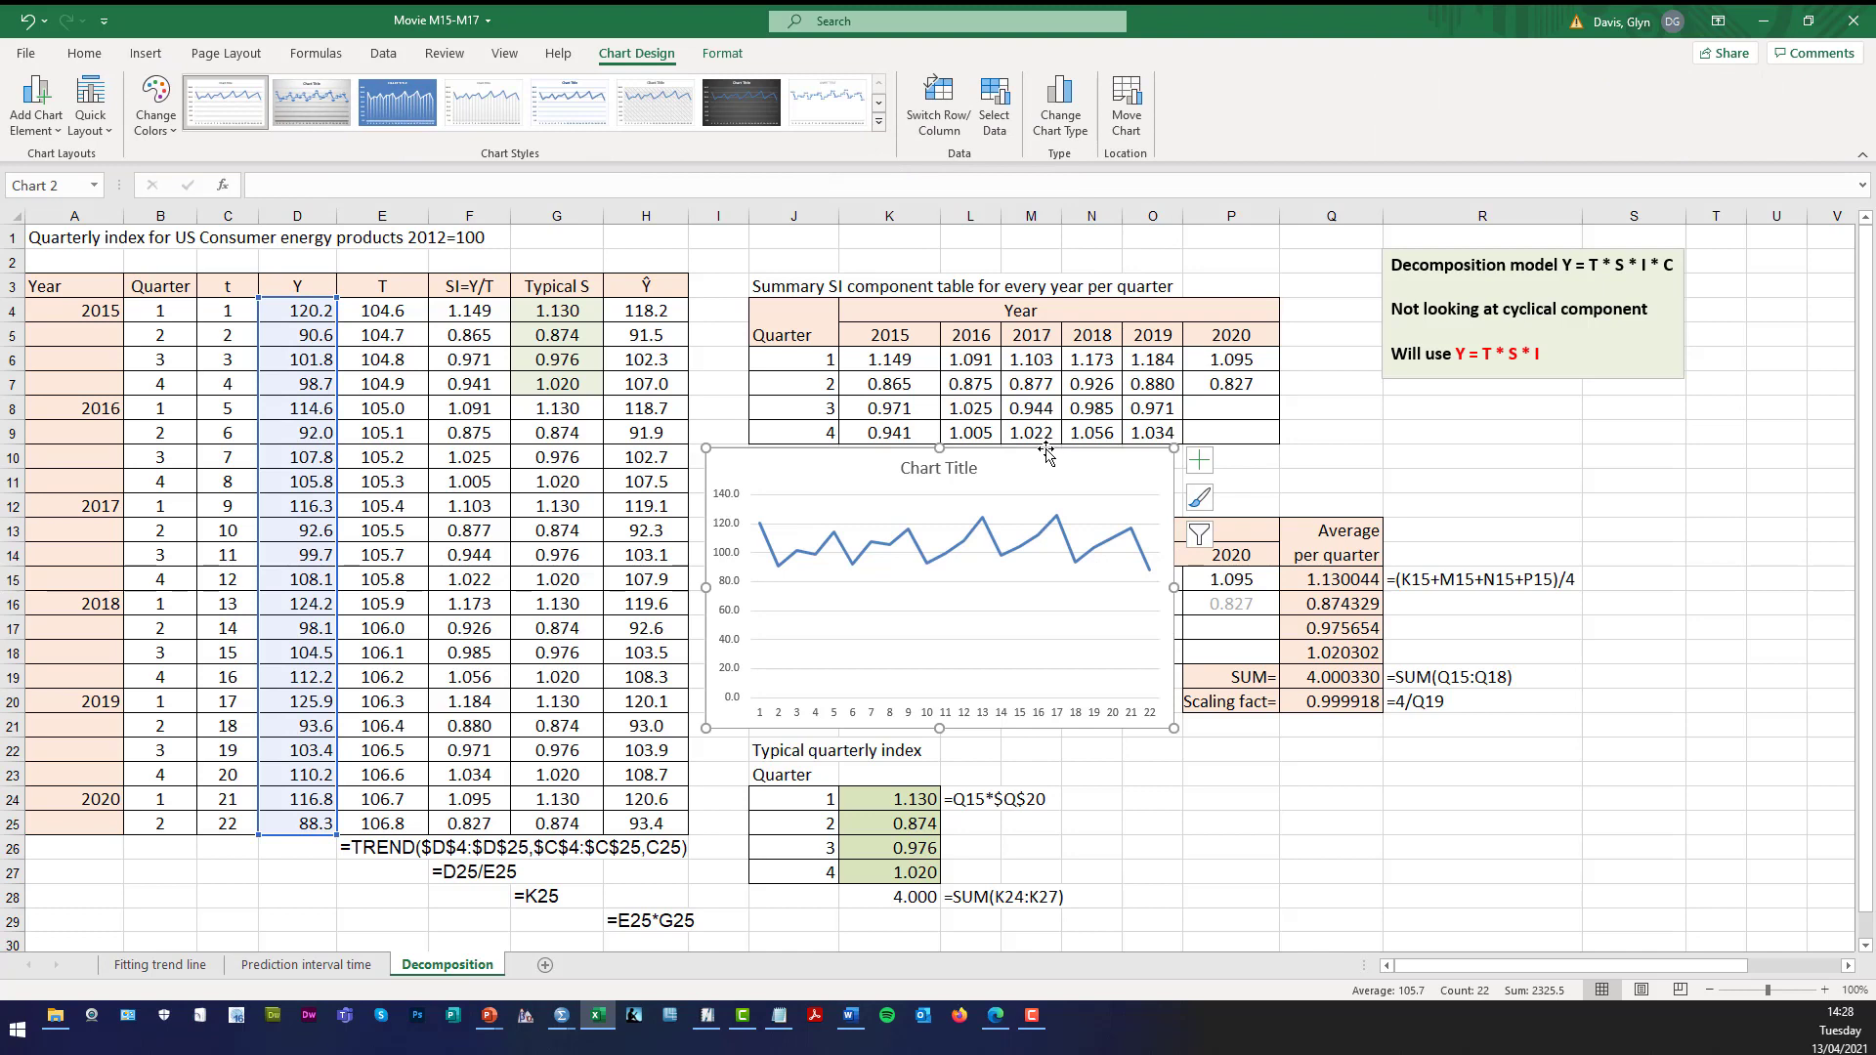
# Move the chart beside the summary tables and enlarge it over the right-hand area.
pyautogui.moveTo(1045, 452); pyautogui.dragTo(1292, 358)
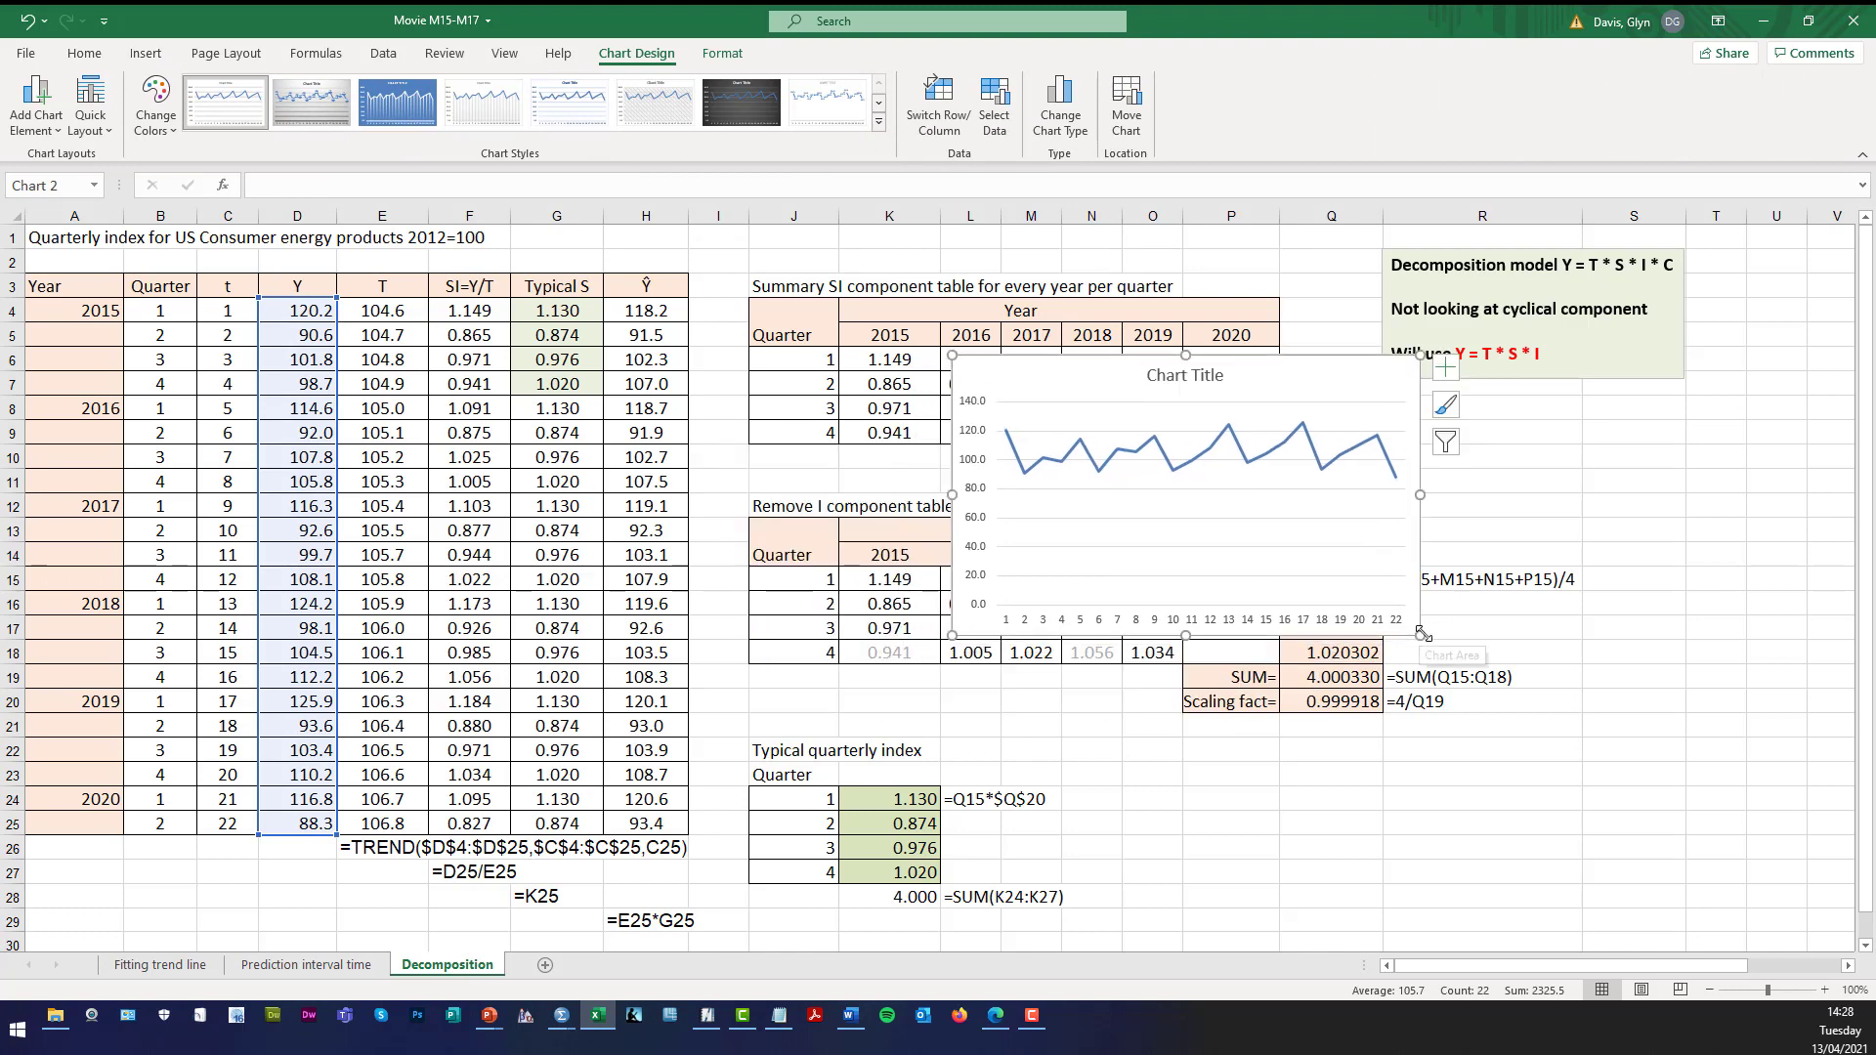
pyautogui.moveTo(1422, 634); pyautogui.dragTo(1679, 787)
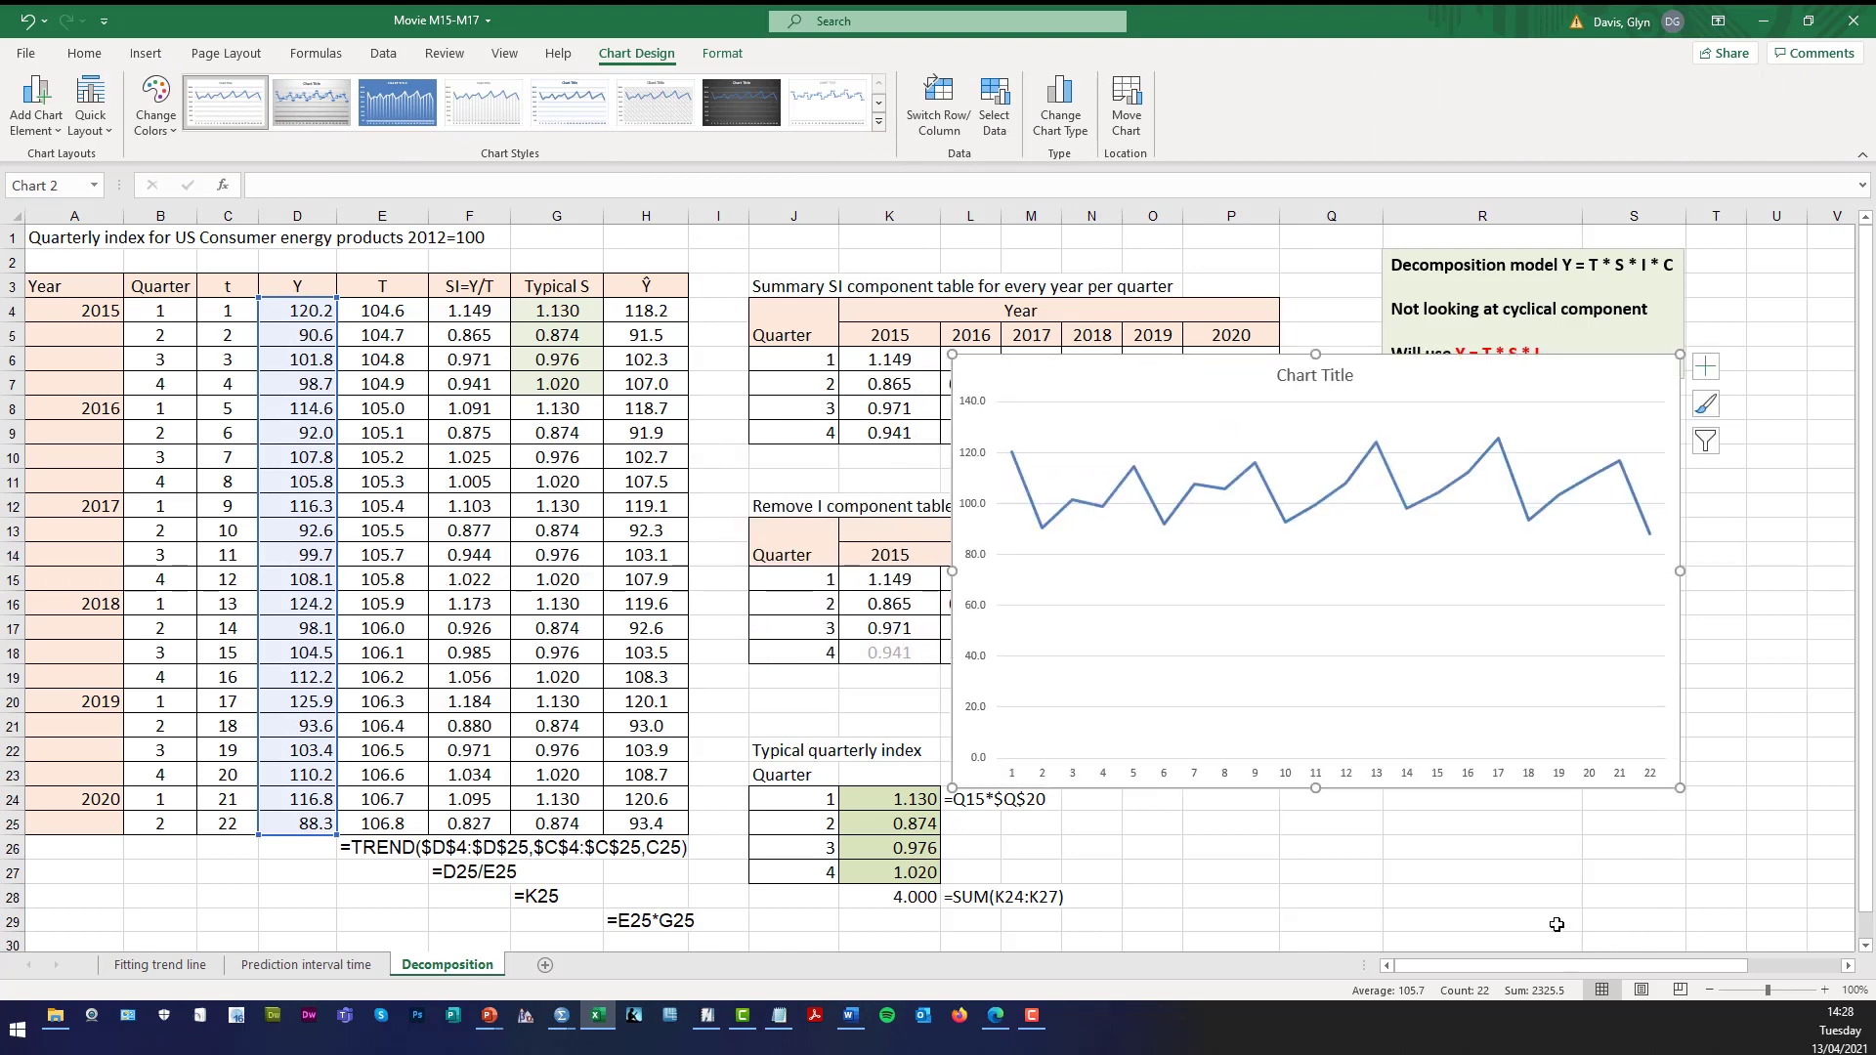
pyautogui.click(1557, 924)
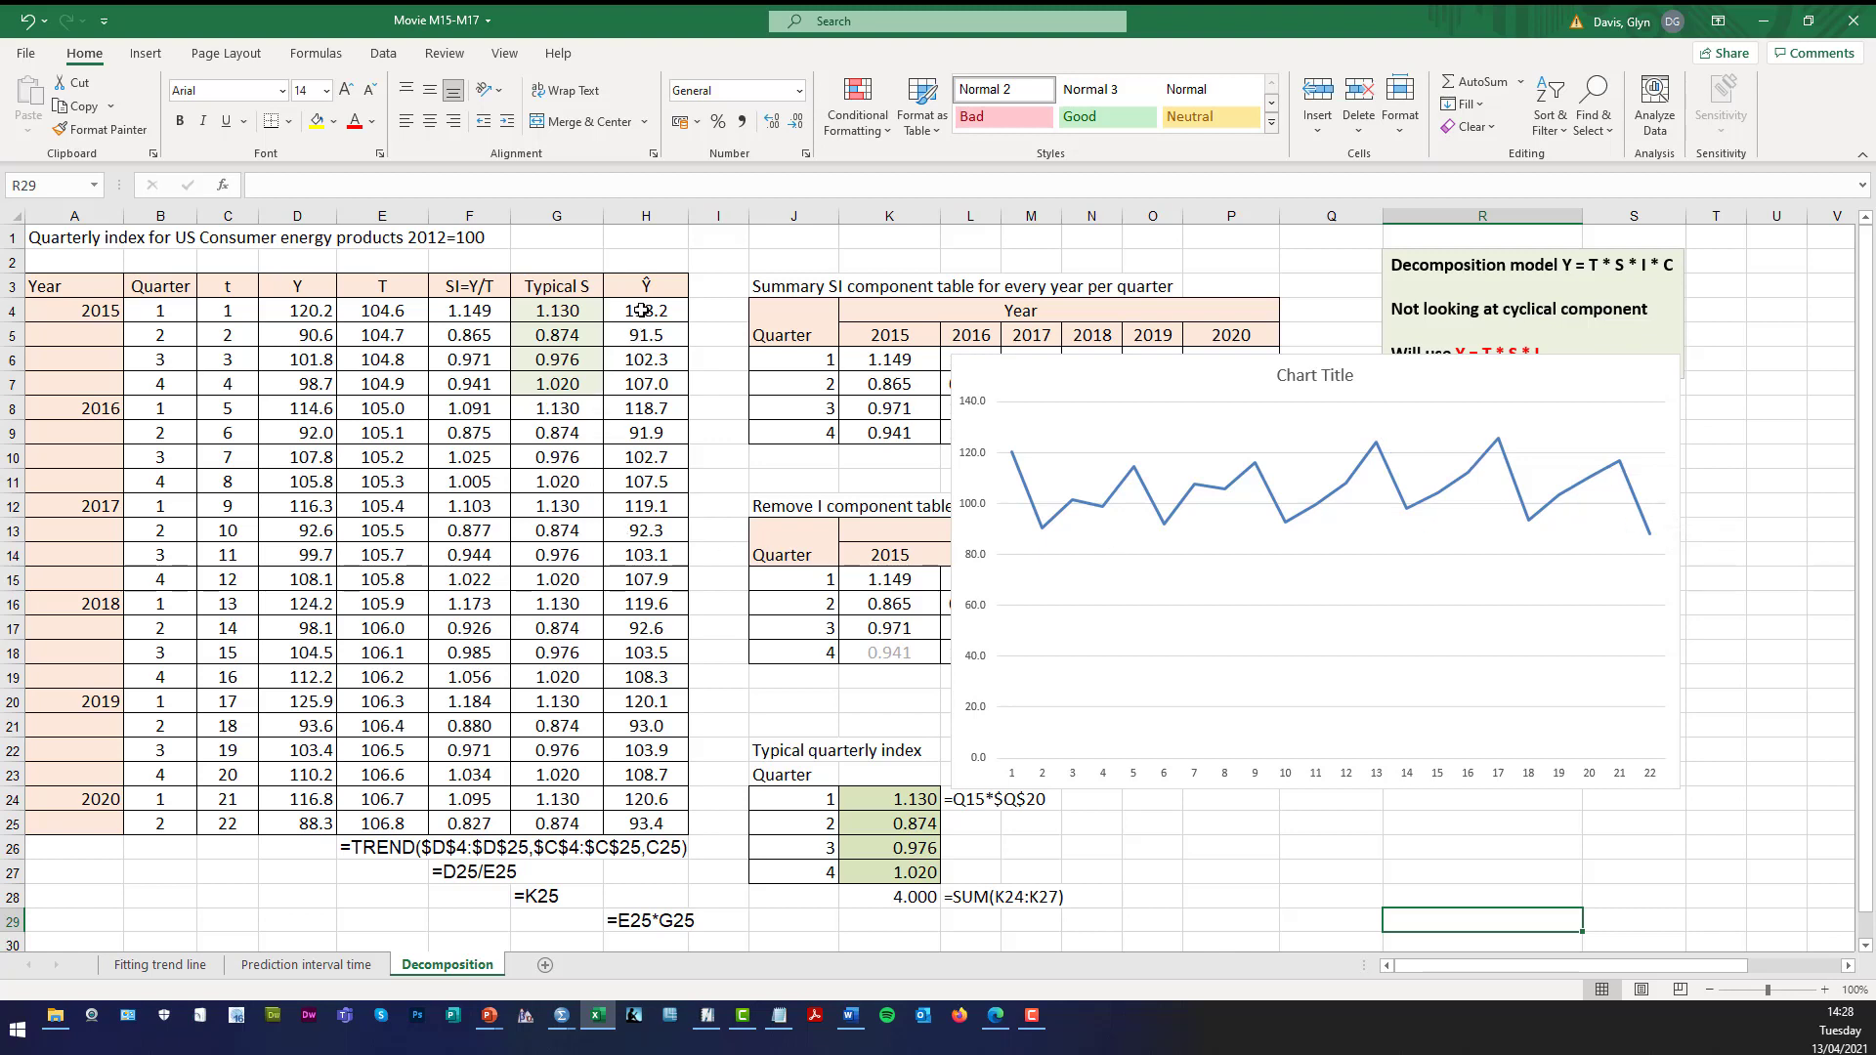
# Copy the trend values E4:E25 and paste them into the chart as a second series.
pyautogui.click(385, 314)
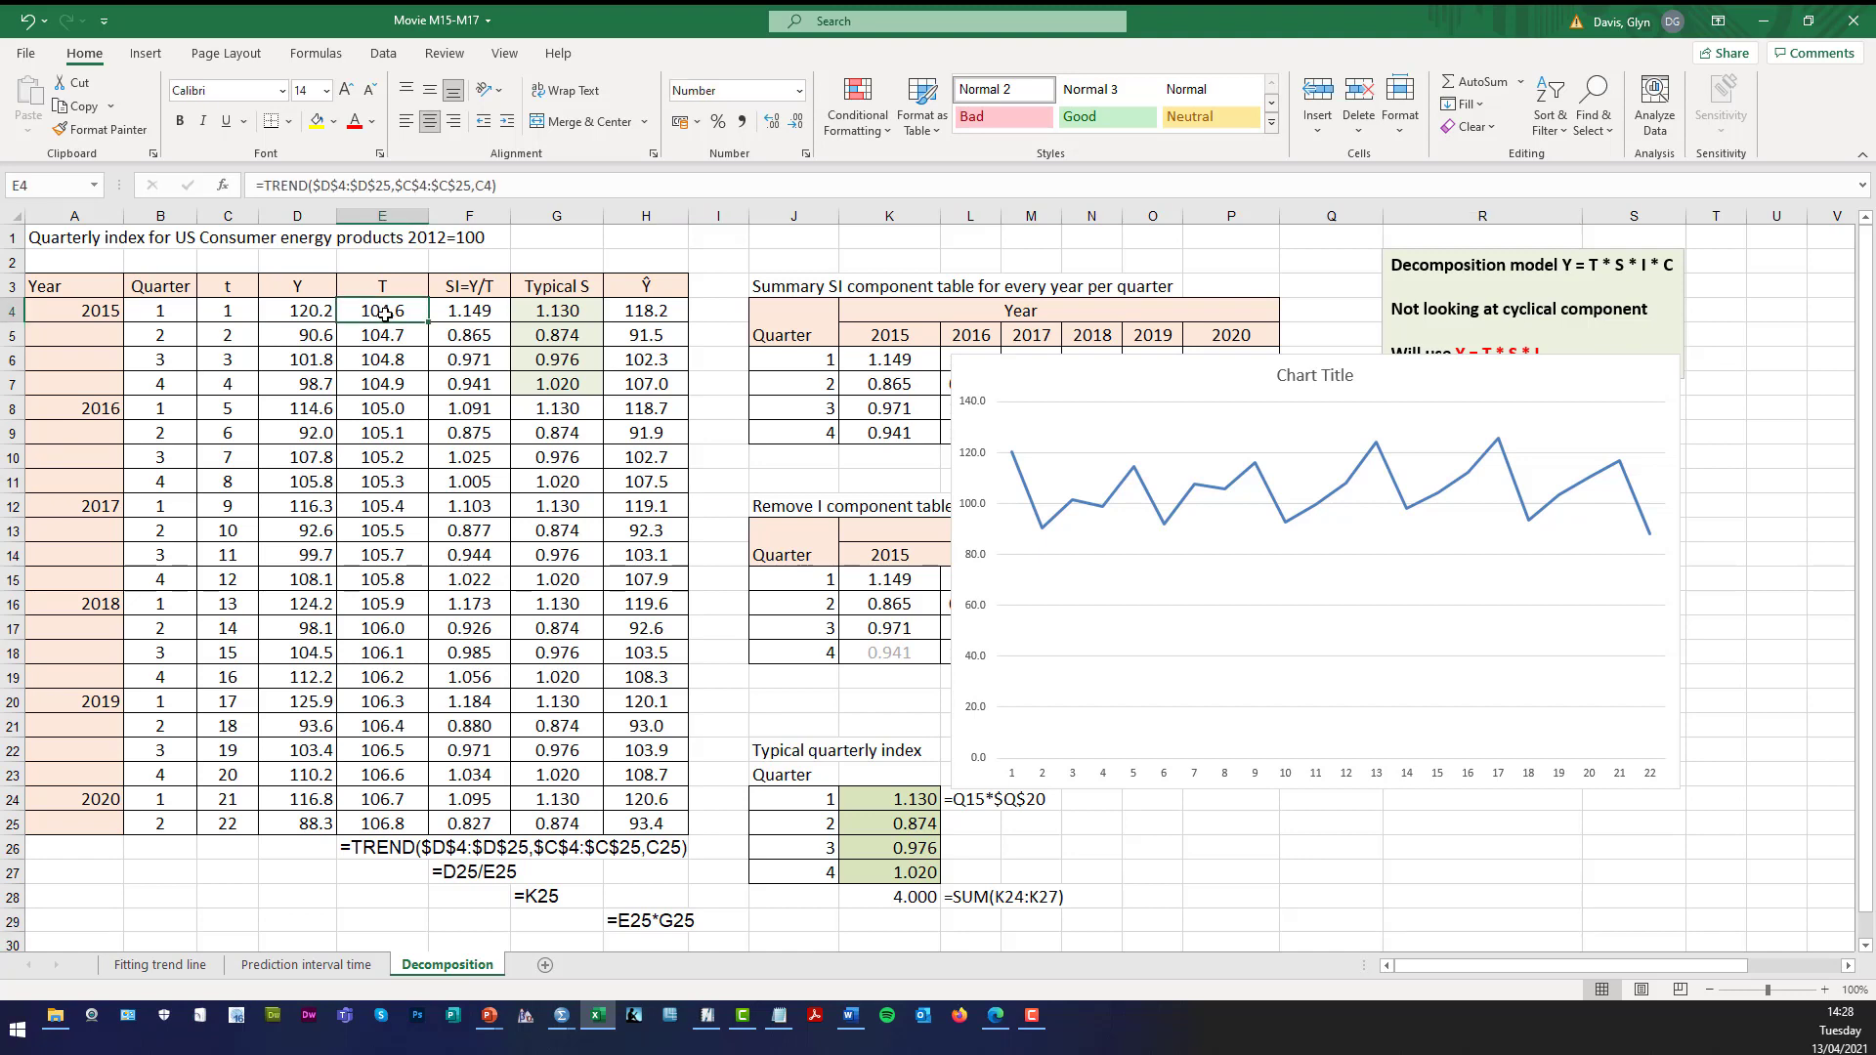
pyautogui.keyDown('shift'); pyautogui.click(400, 829); pyautogui.keyUp('shift')
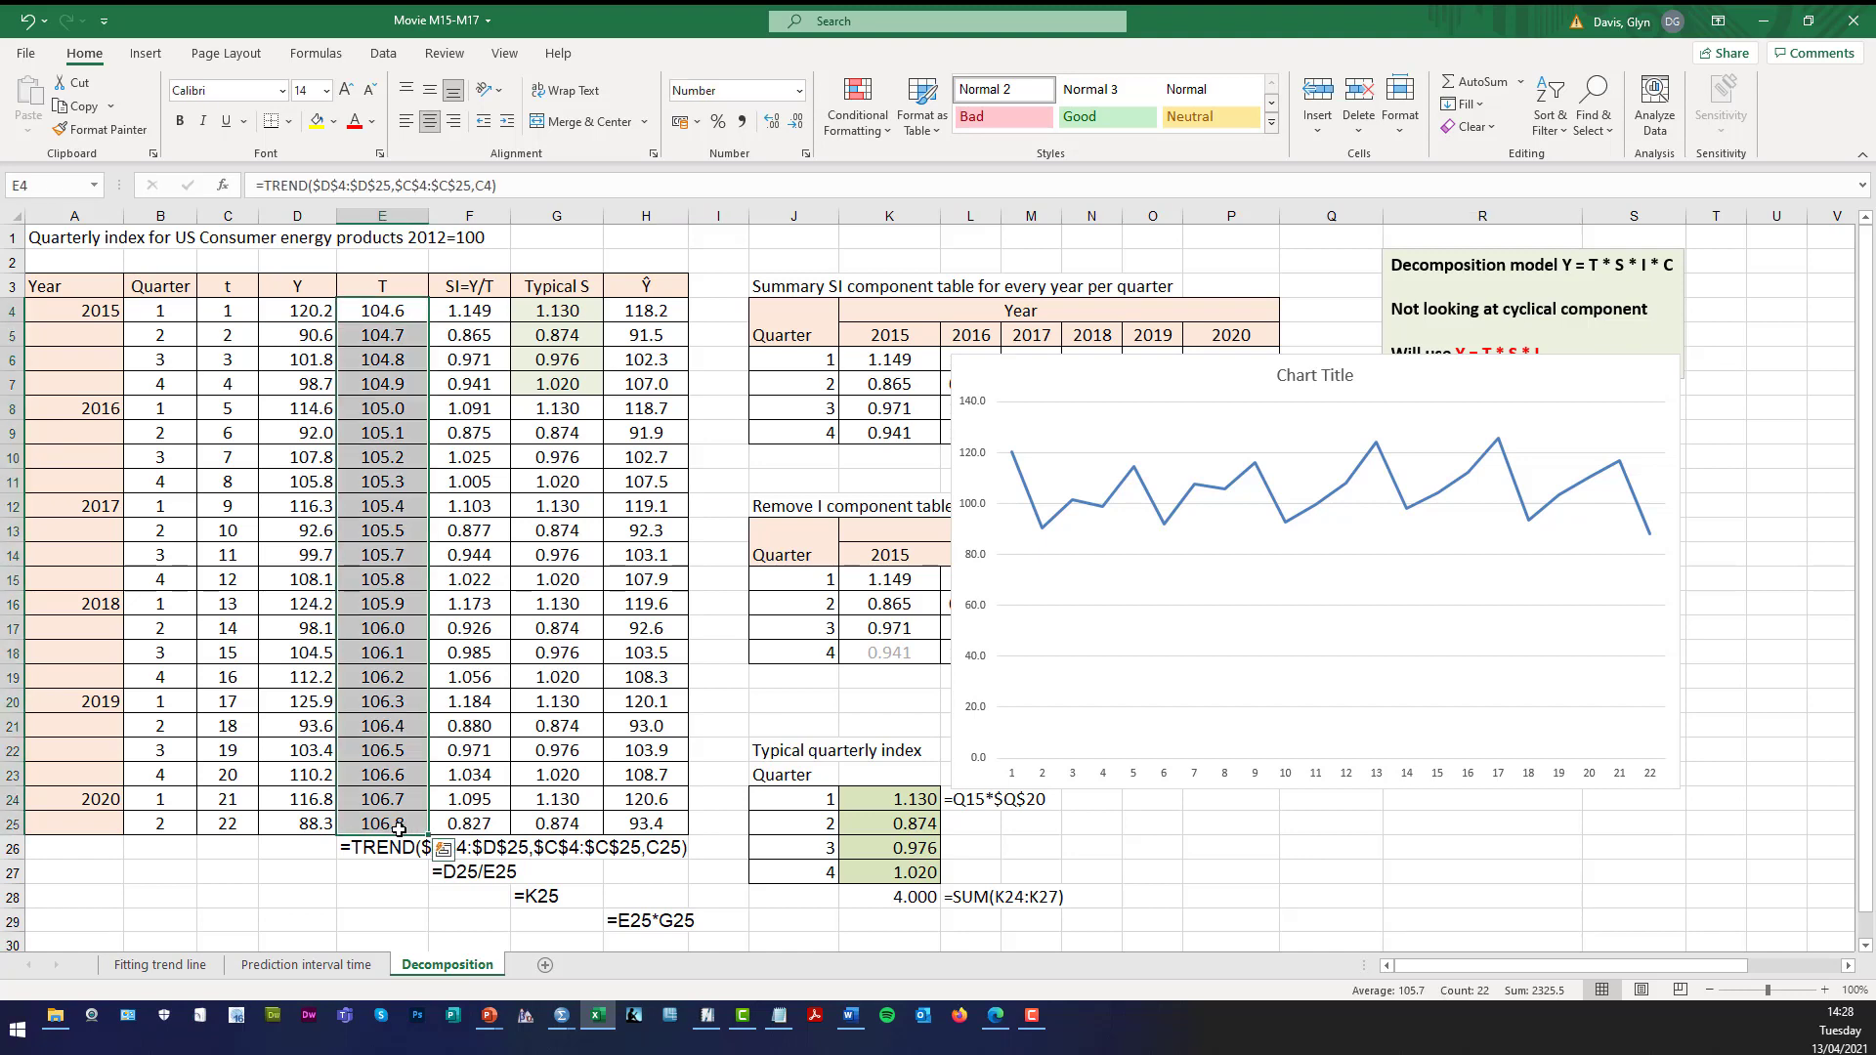
pyautogui.rightClick(398, 829)
pyautogui.click(510, 330)
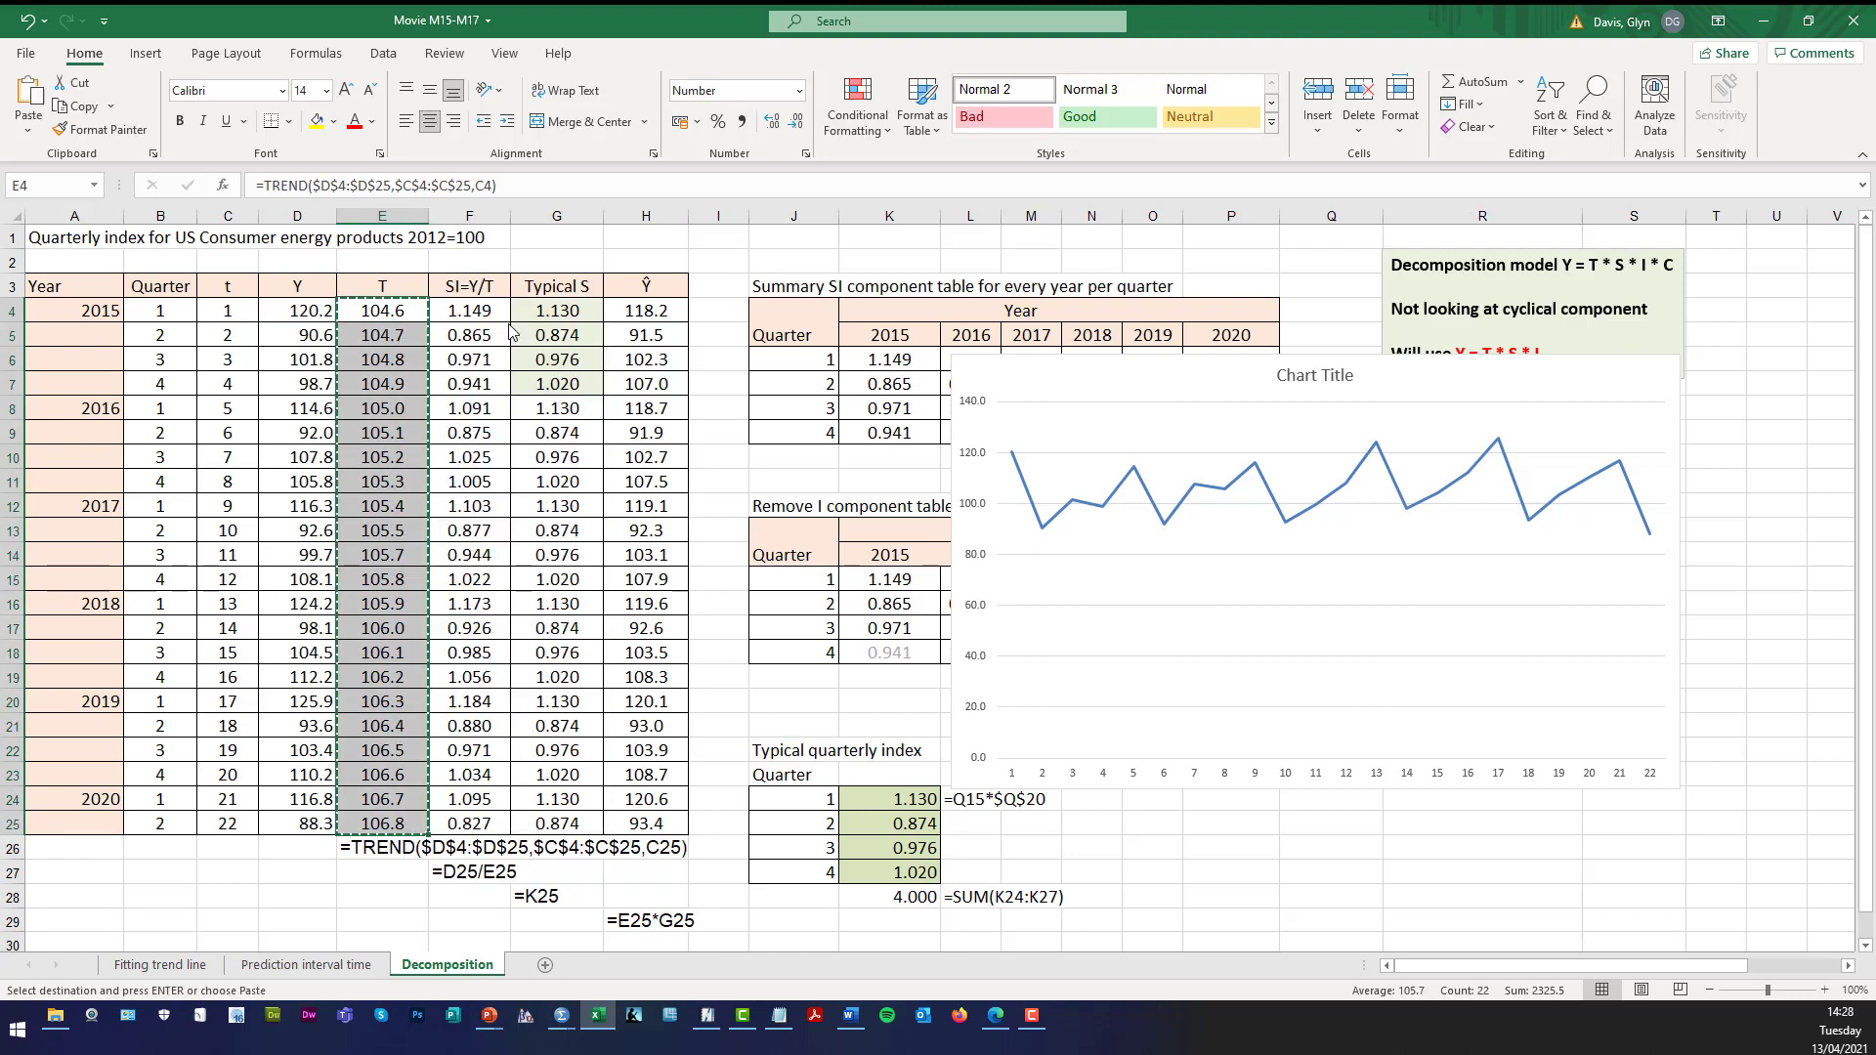
pyautogui.rightClick(1641, 372)
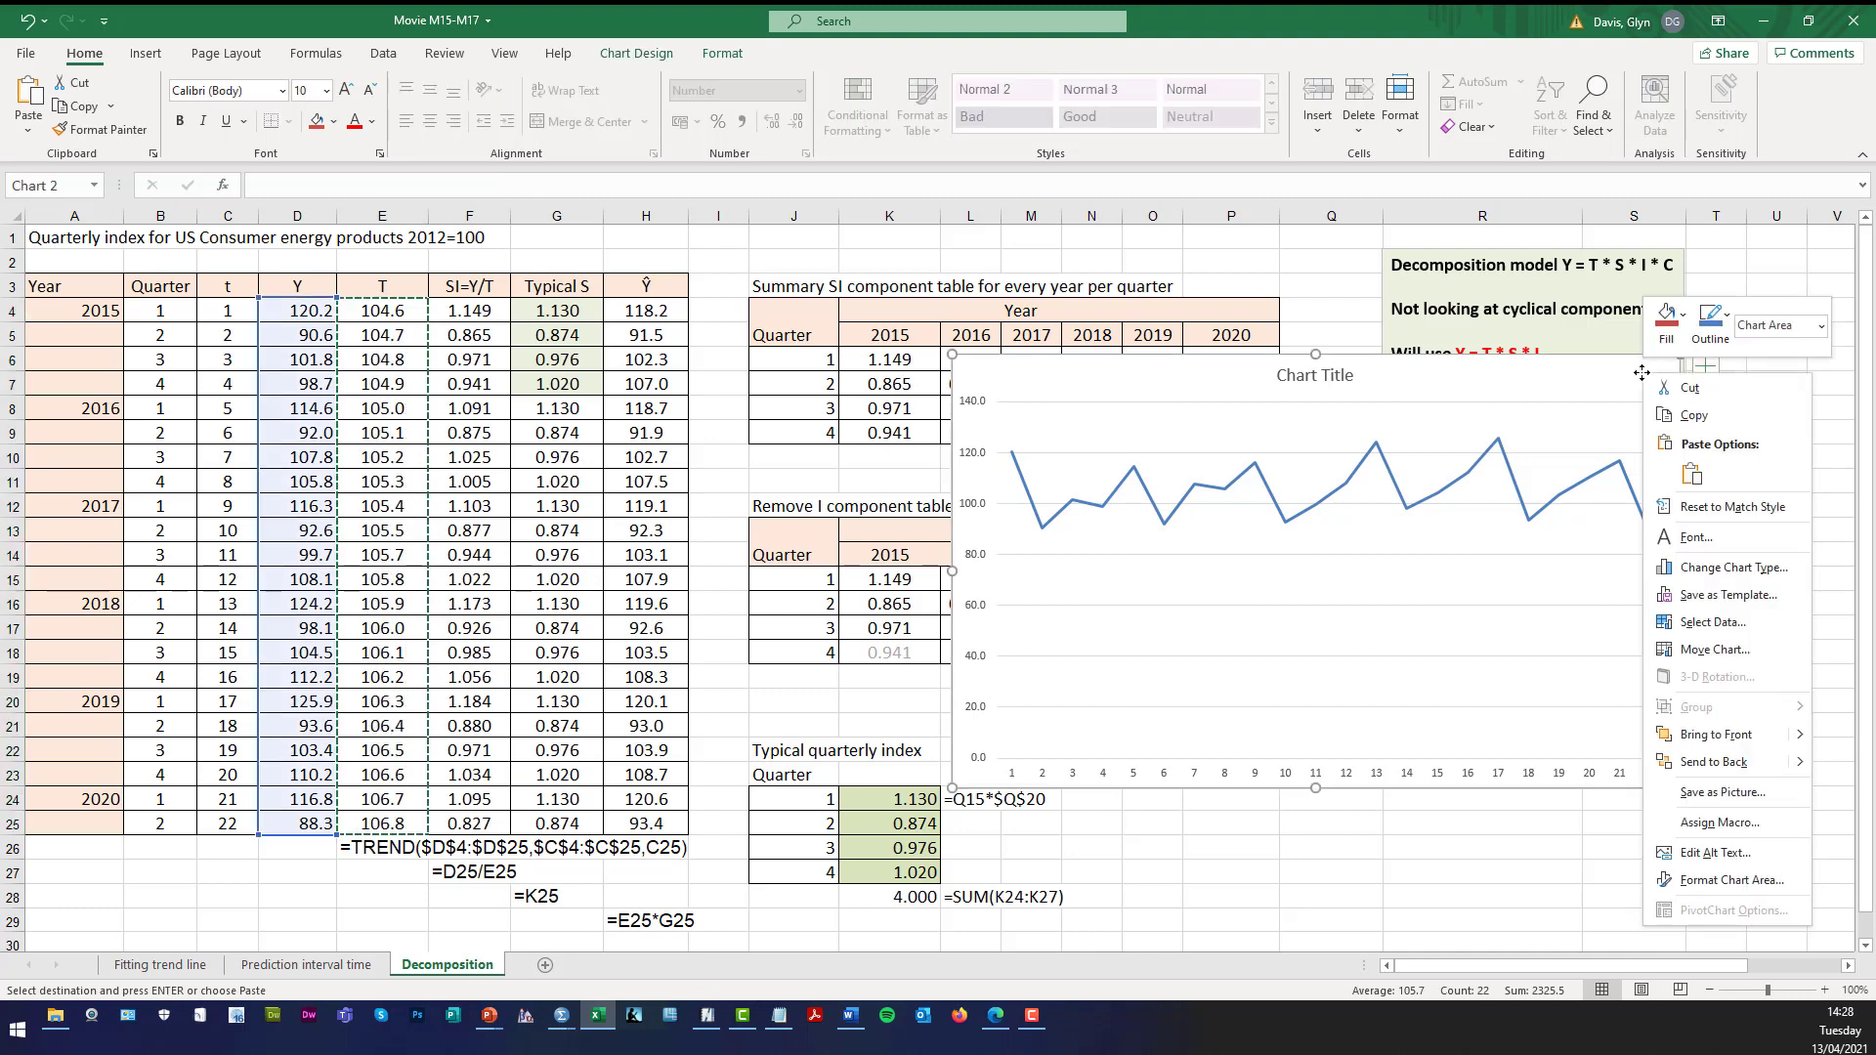
pyautogui.click(1691, 473)
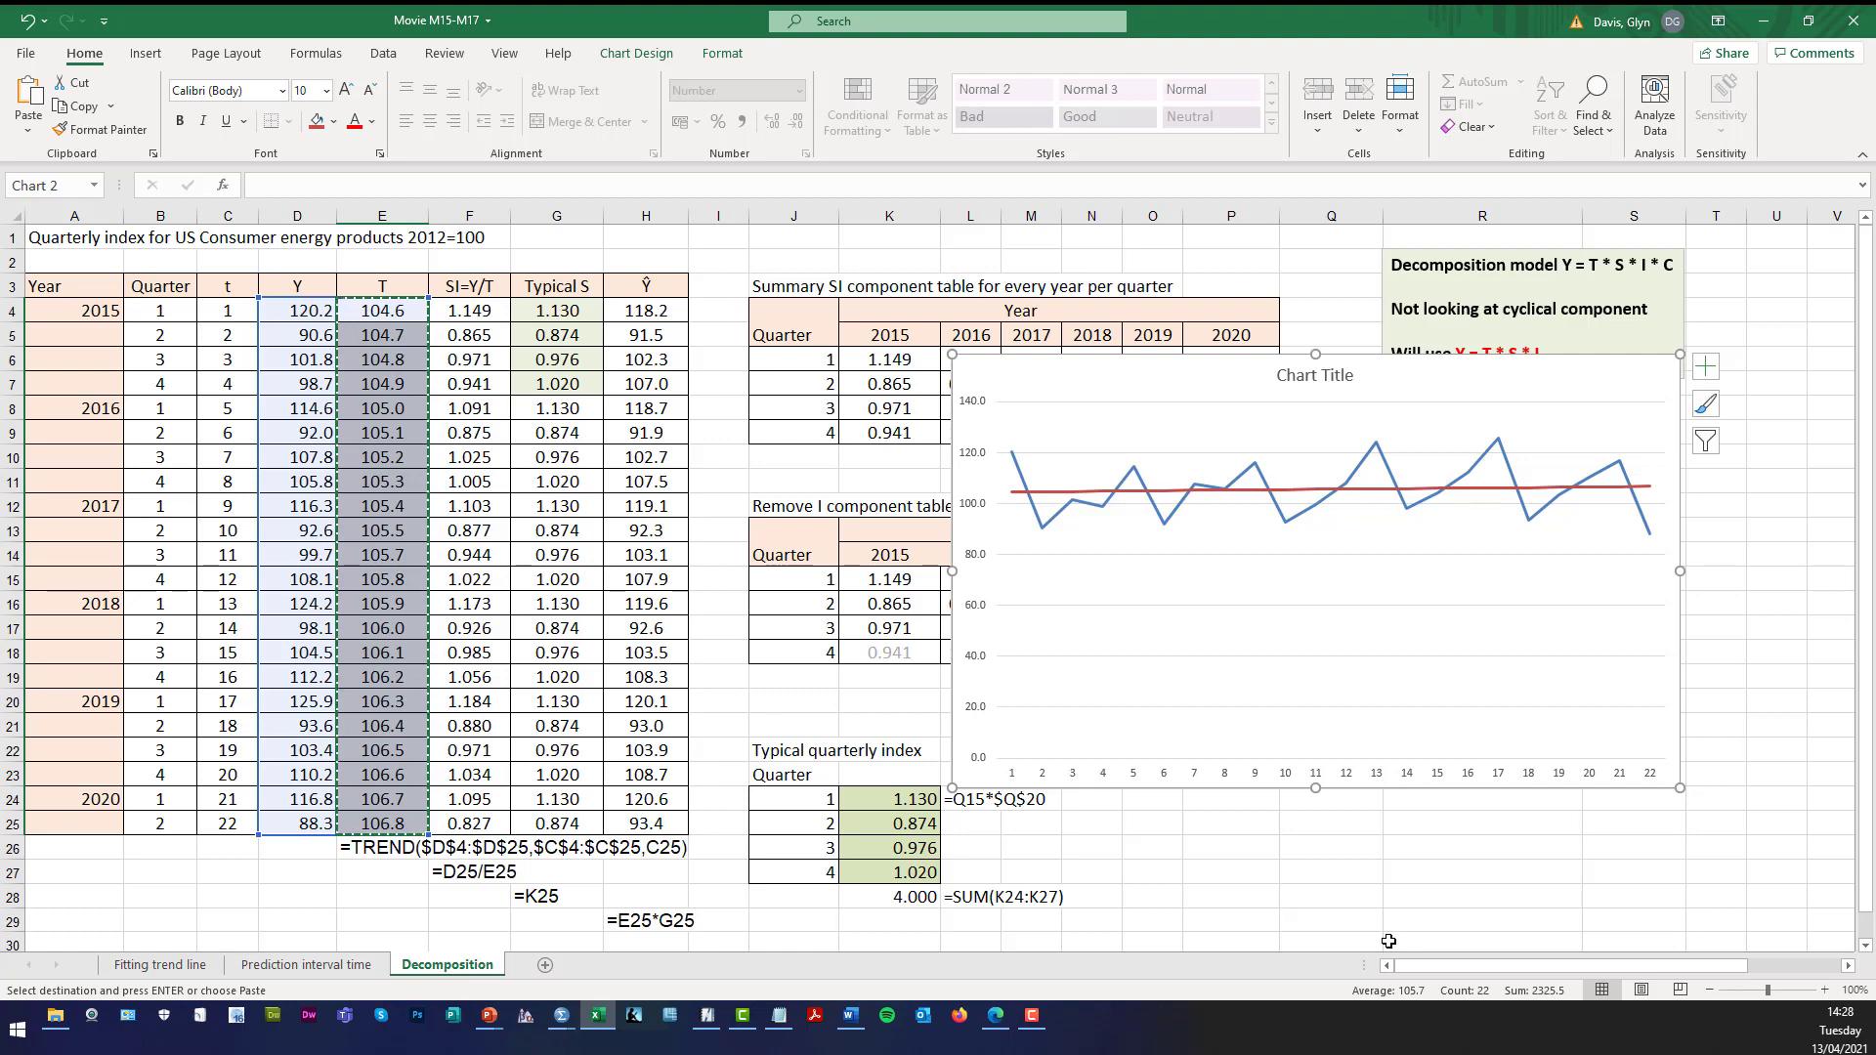
pyautogui.press('Escape')
# Copy the Ŷ values H4:H25 and paste them into the chart as a third series.
pyautogui.click(673, 314)
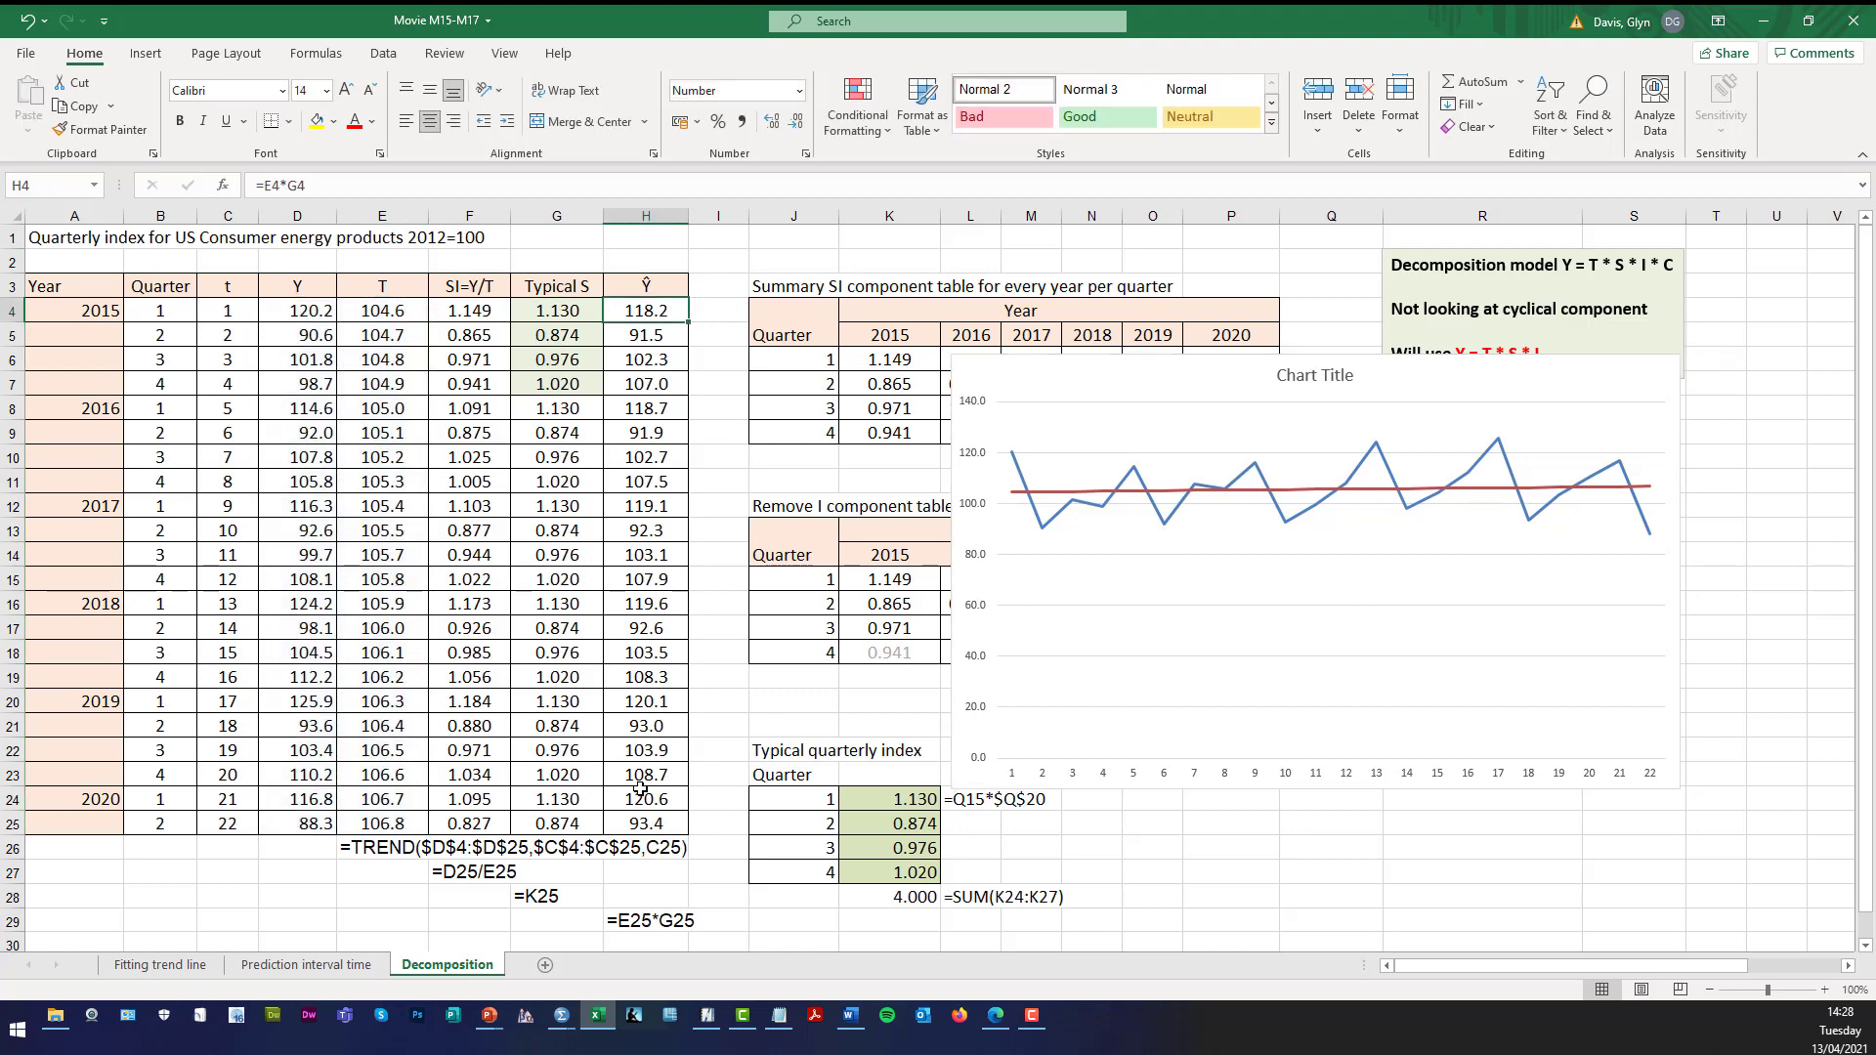
pyautogui.keyDown('shift'); pyautogui.click(645, 823); pyautogui.keyUp('shift')
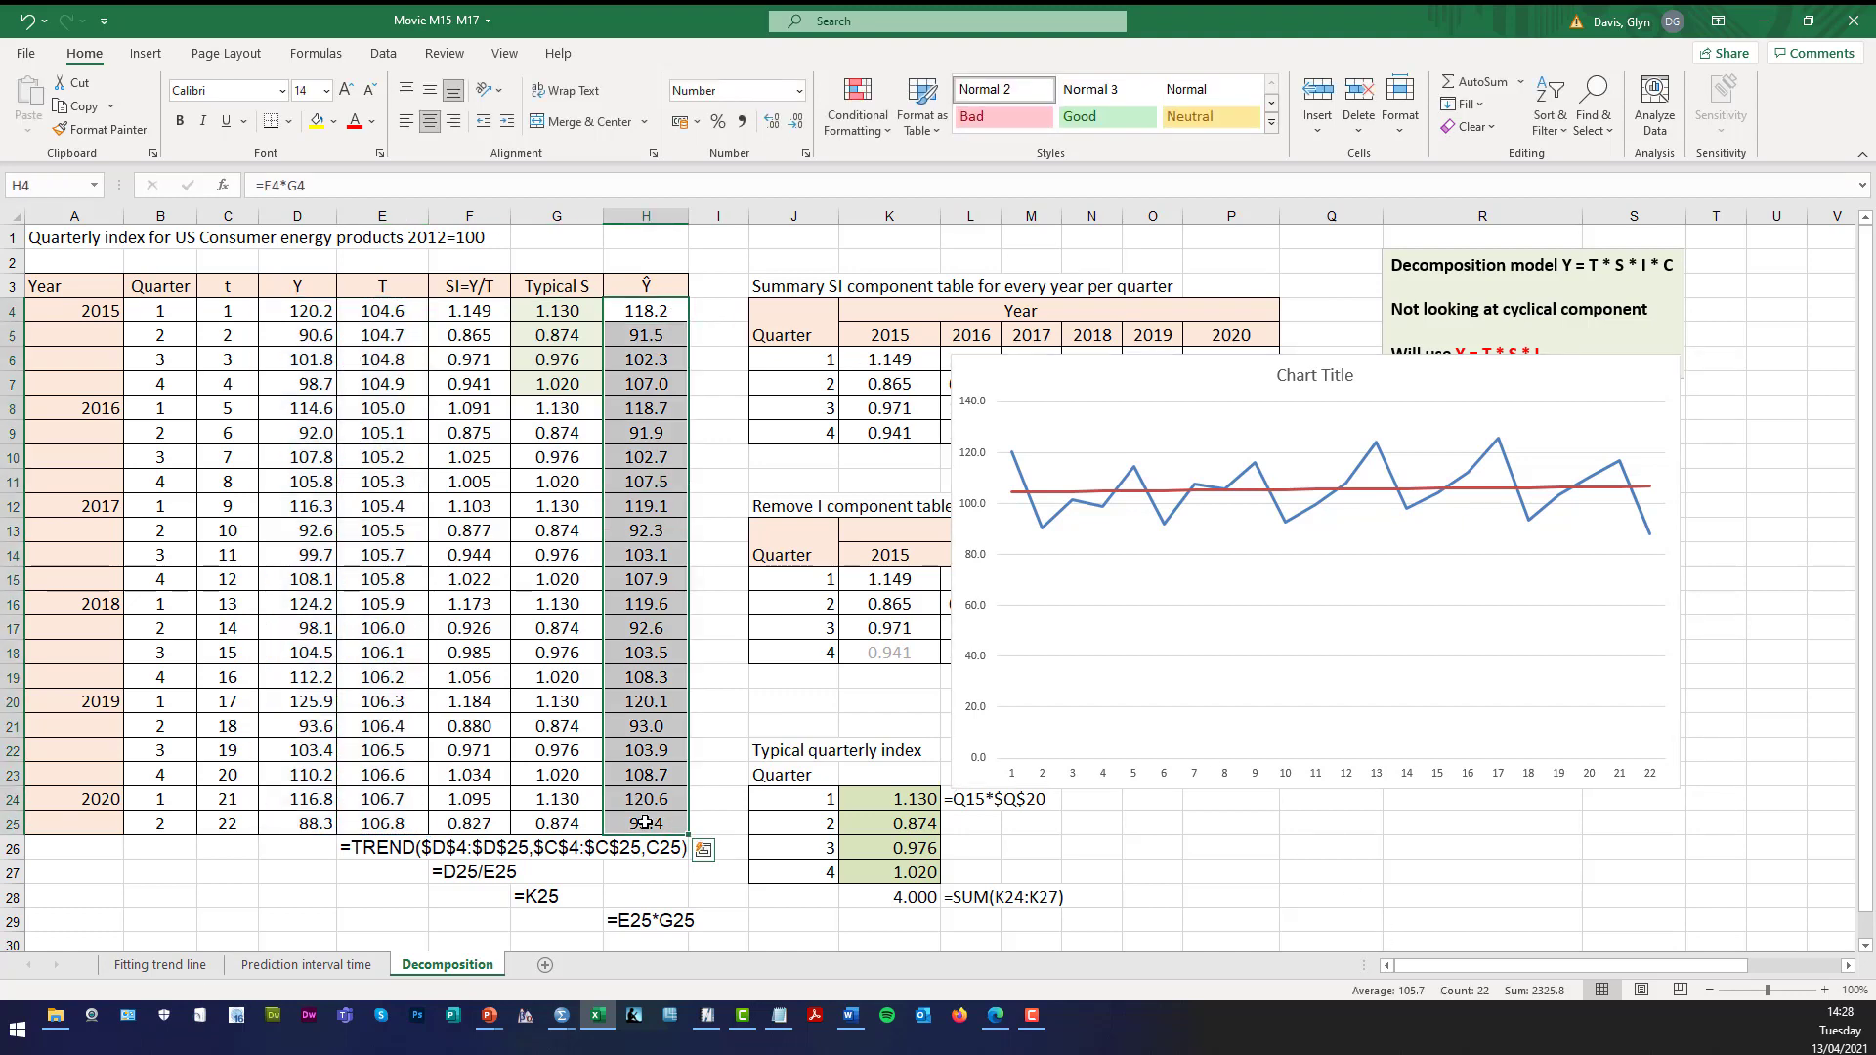
pyautogui.rightClick(645, 823)
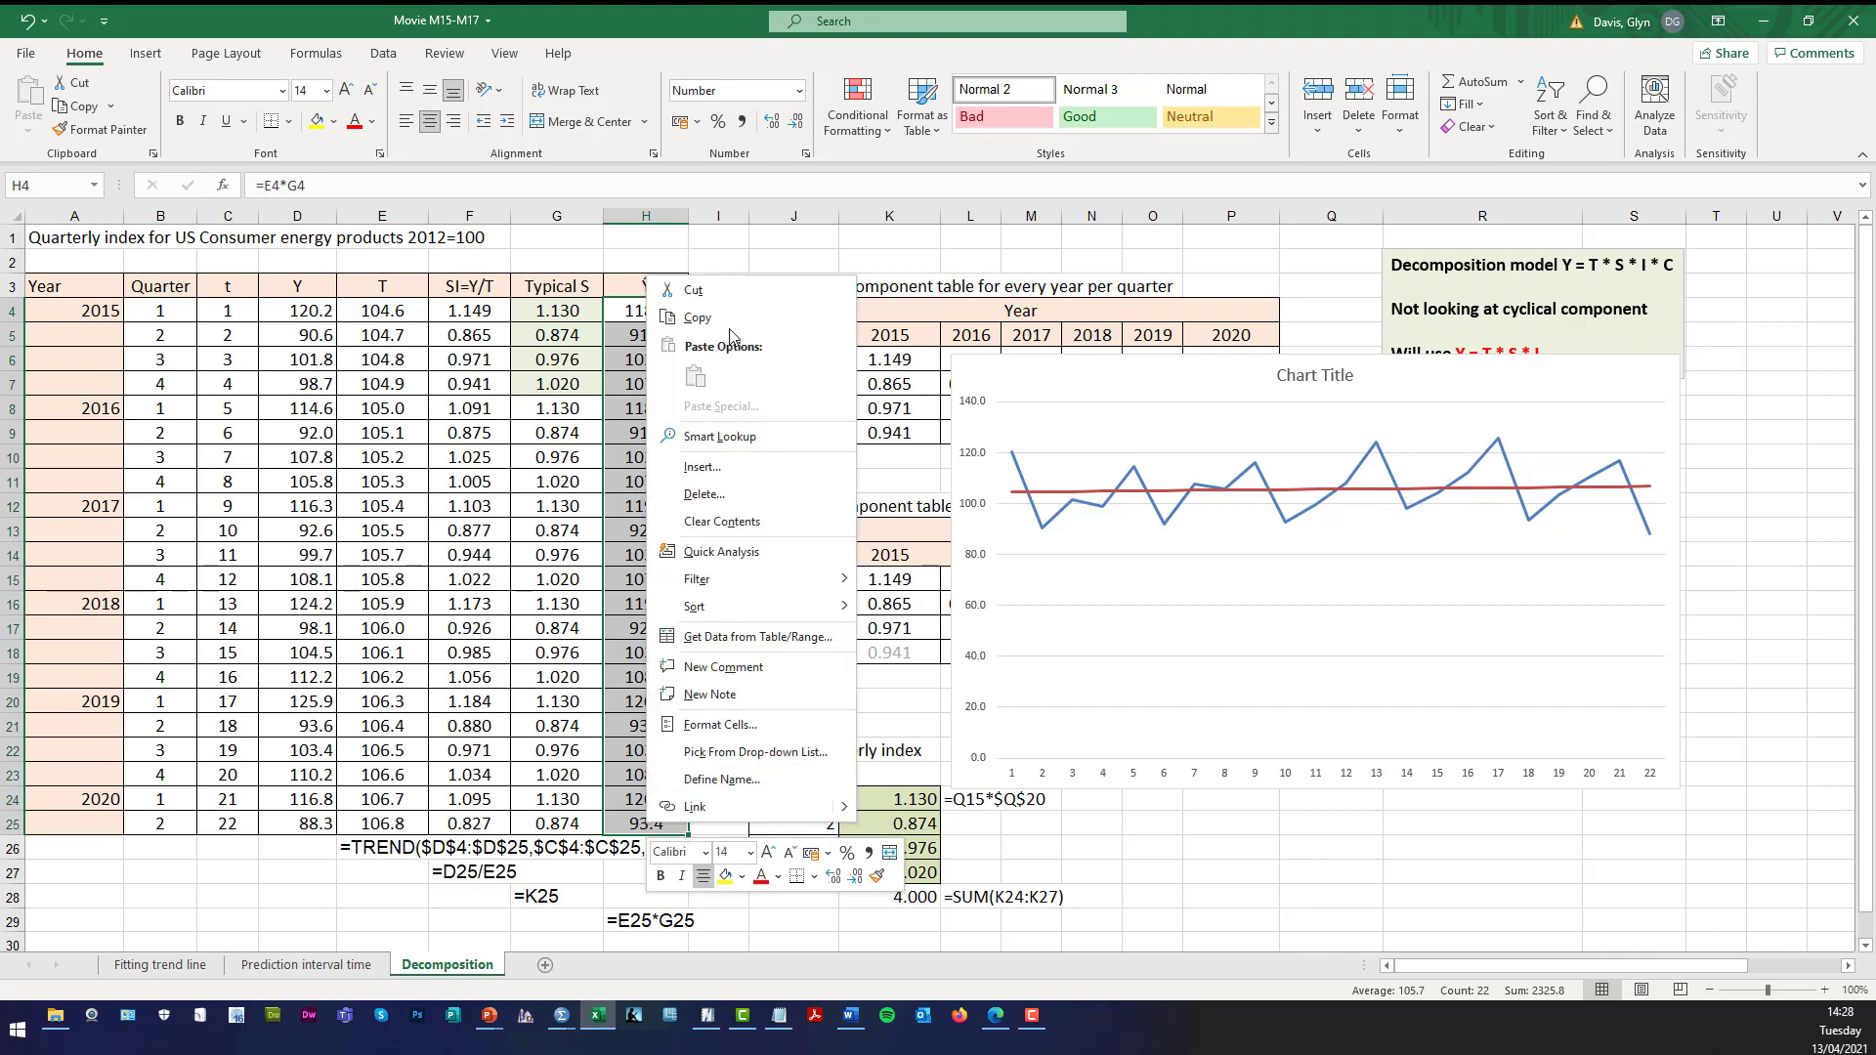
pyautogui.press('Escape')
pyautogui.hotkey('ctrl', 'c')
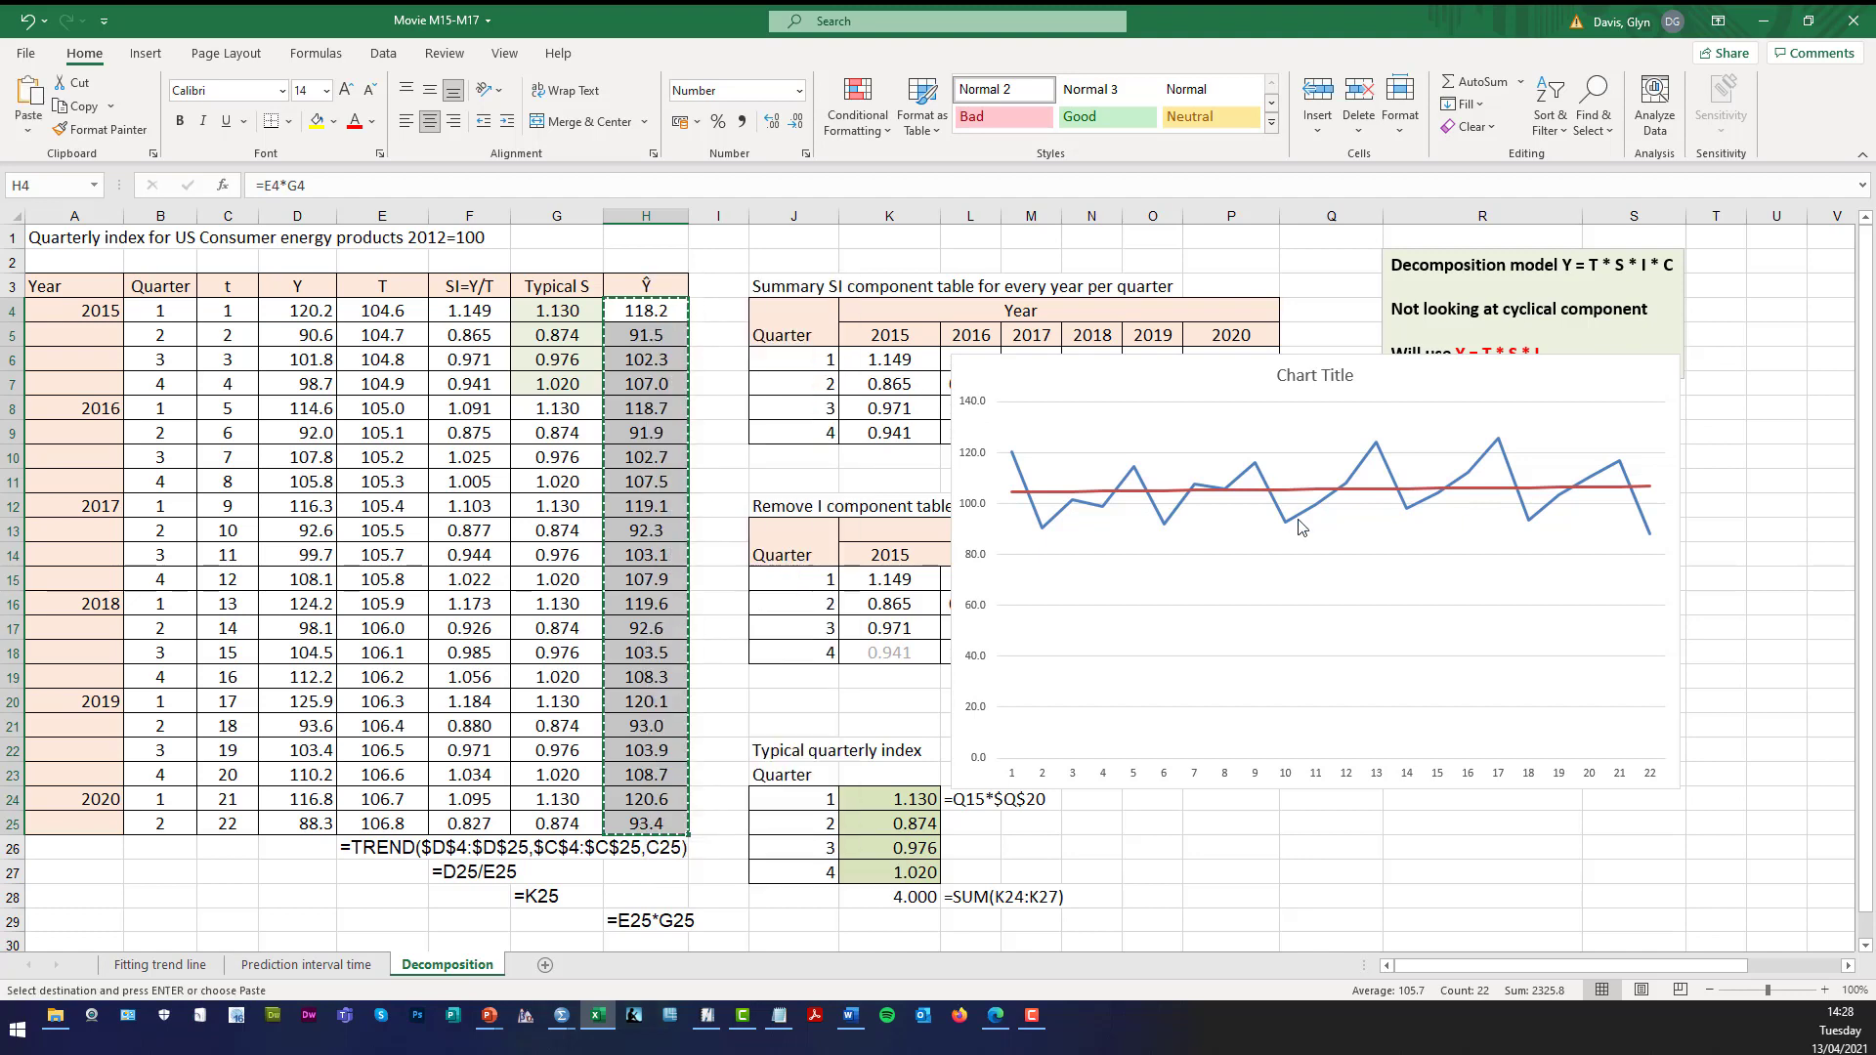
pyautogui.rightClick(1510, 695)
pyautogui.click(1589, 366)
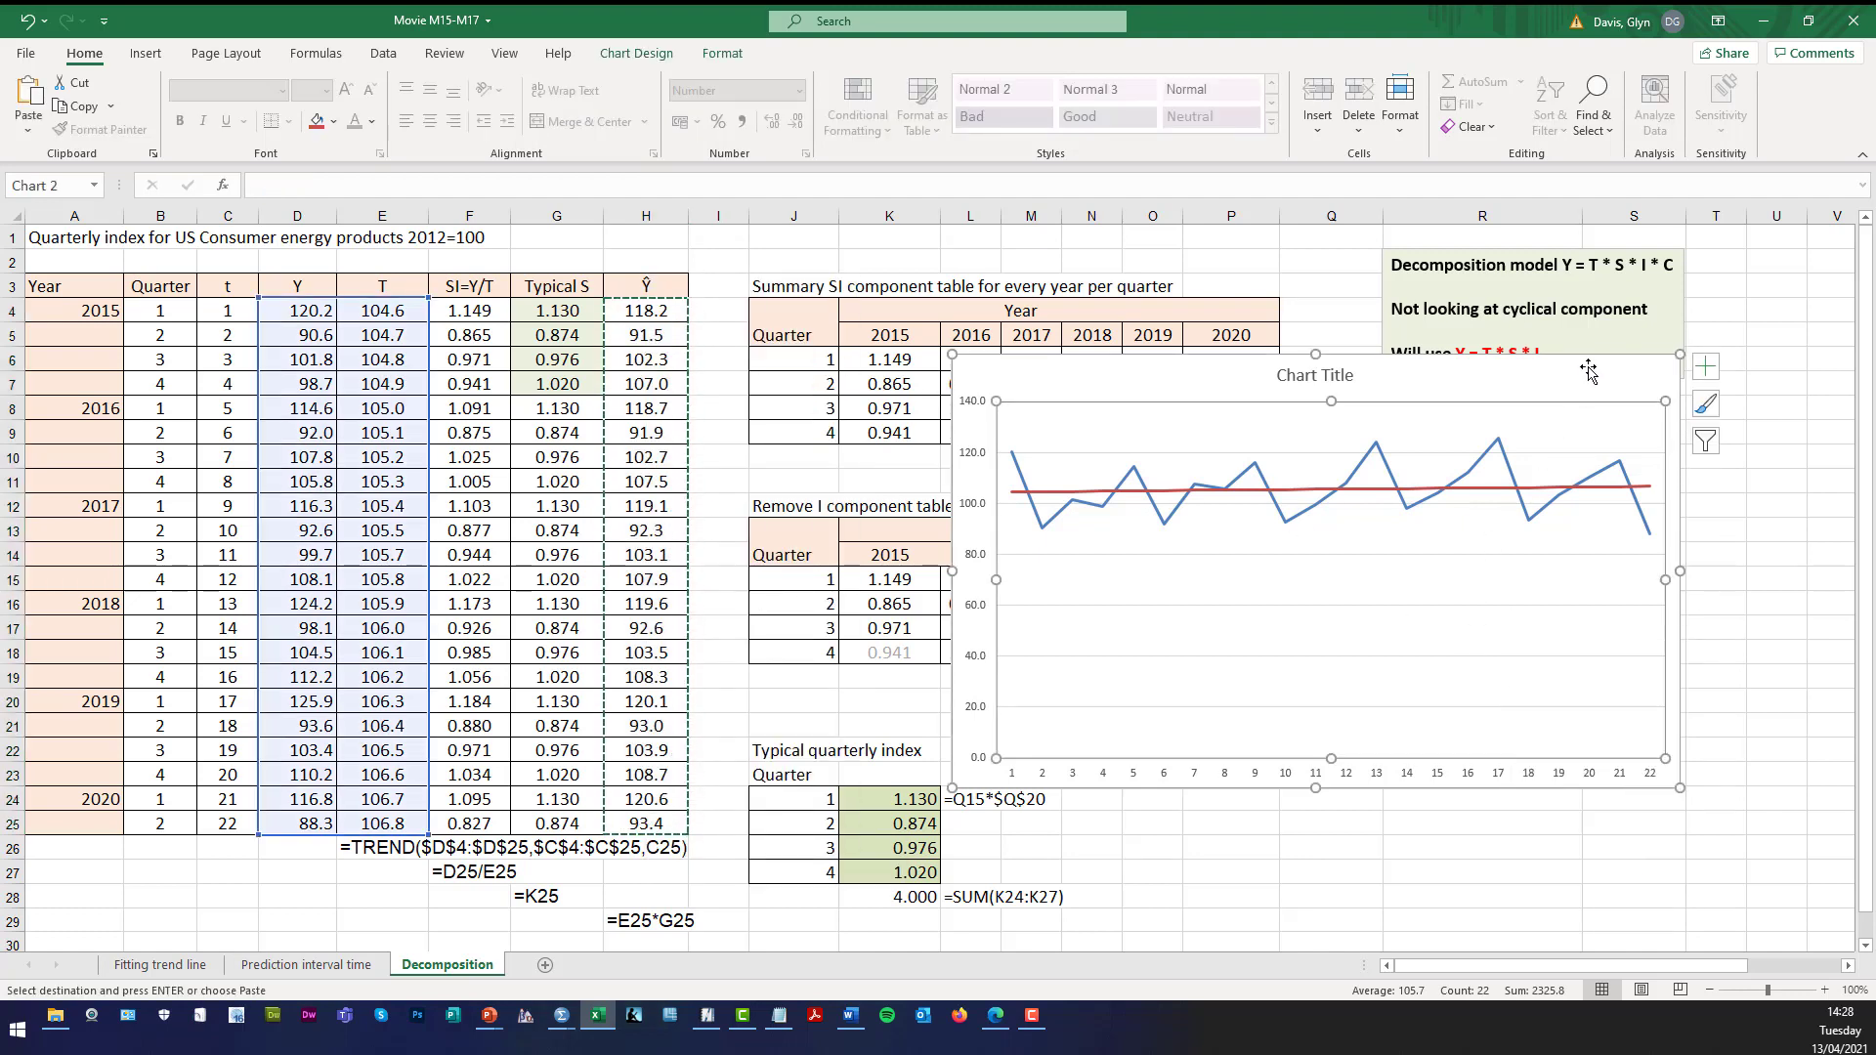
pyautogui.rightClick(1590, 367)
pyautogui.click(1634, 466)
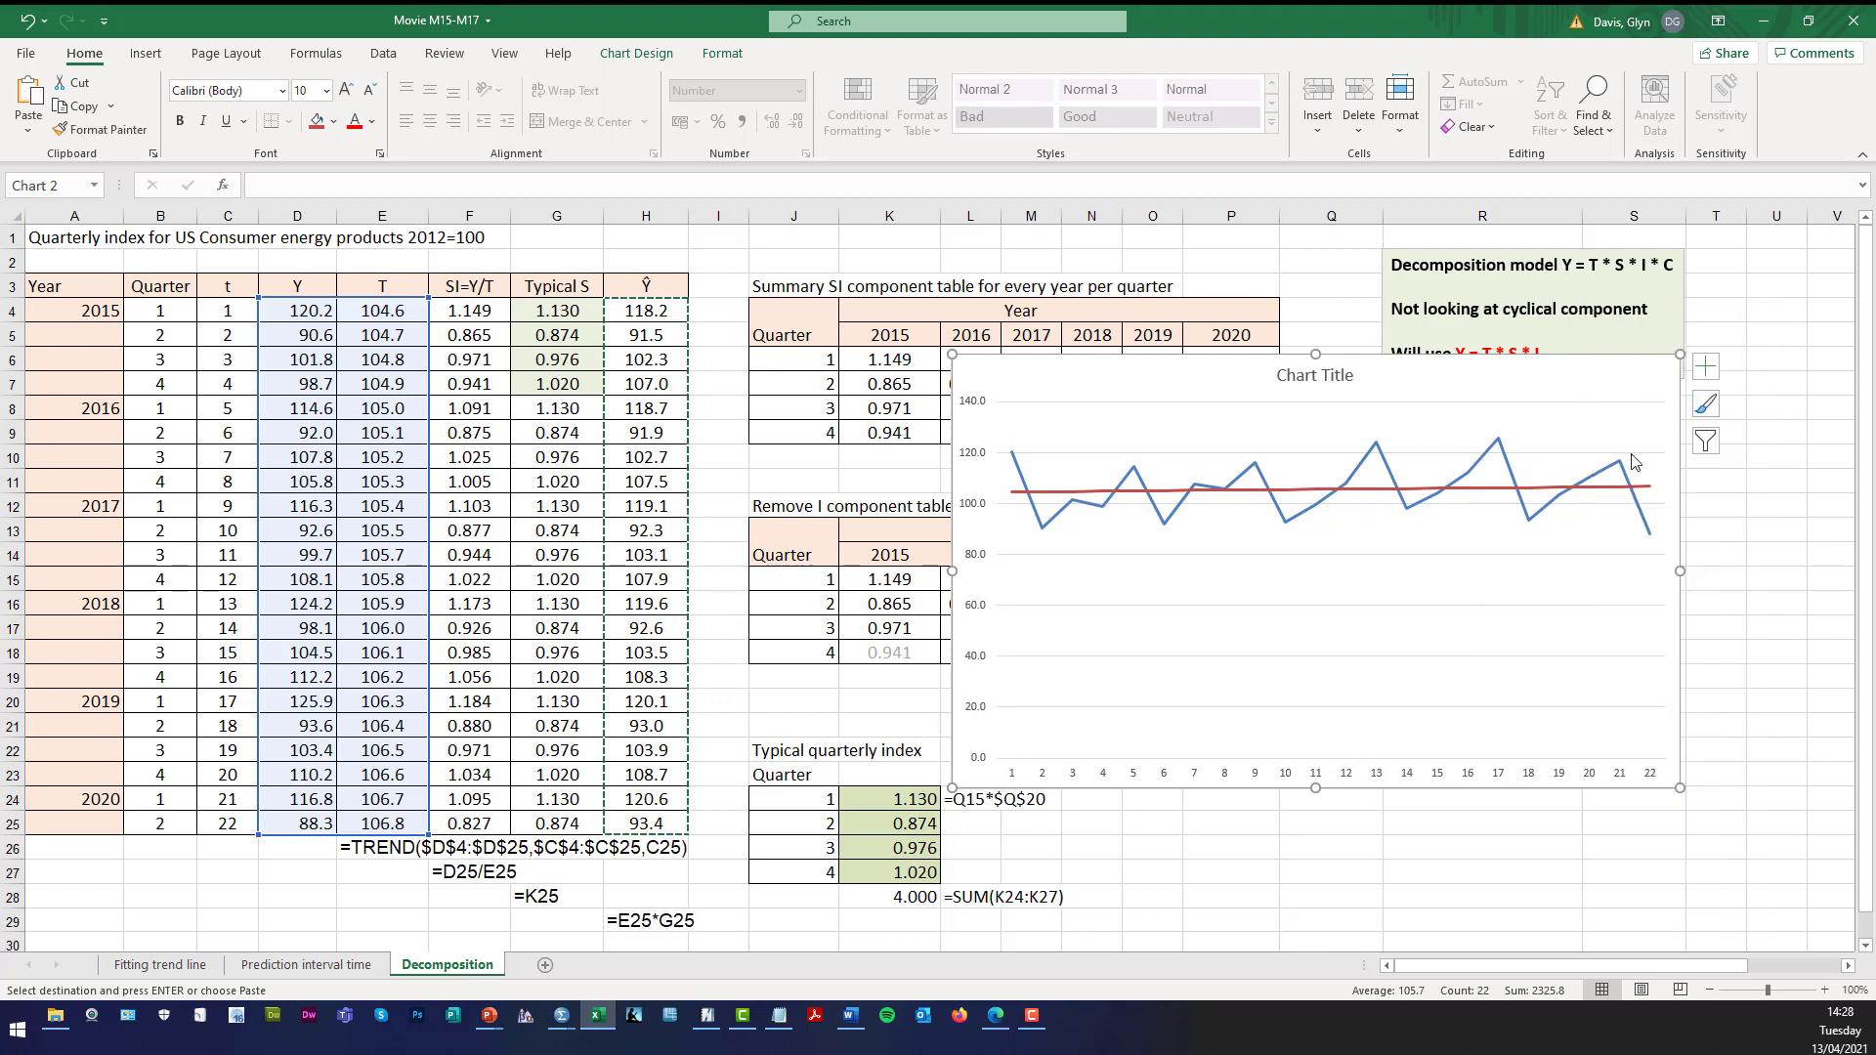
pyautogui.click(1753, 886)
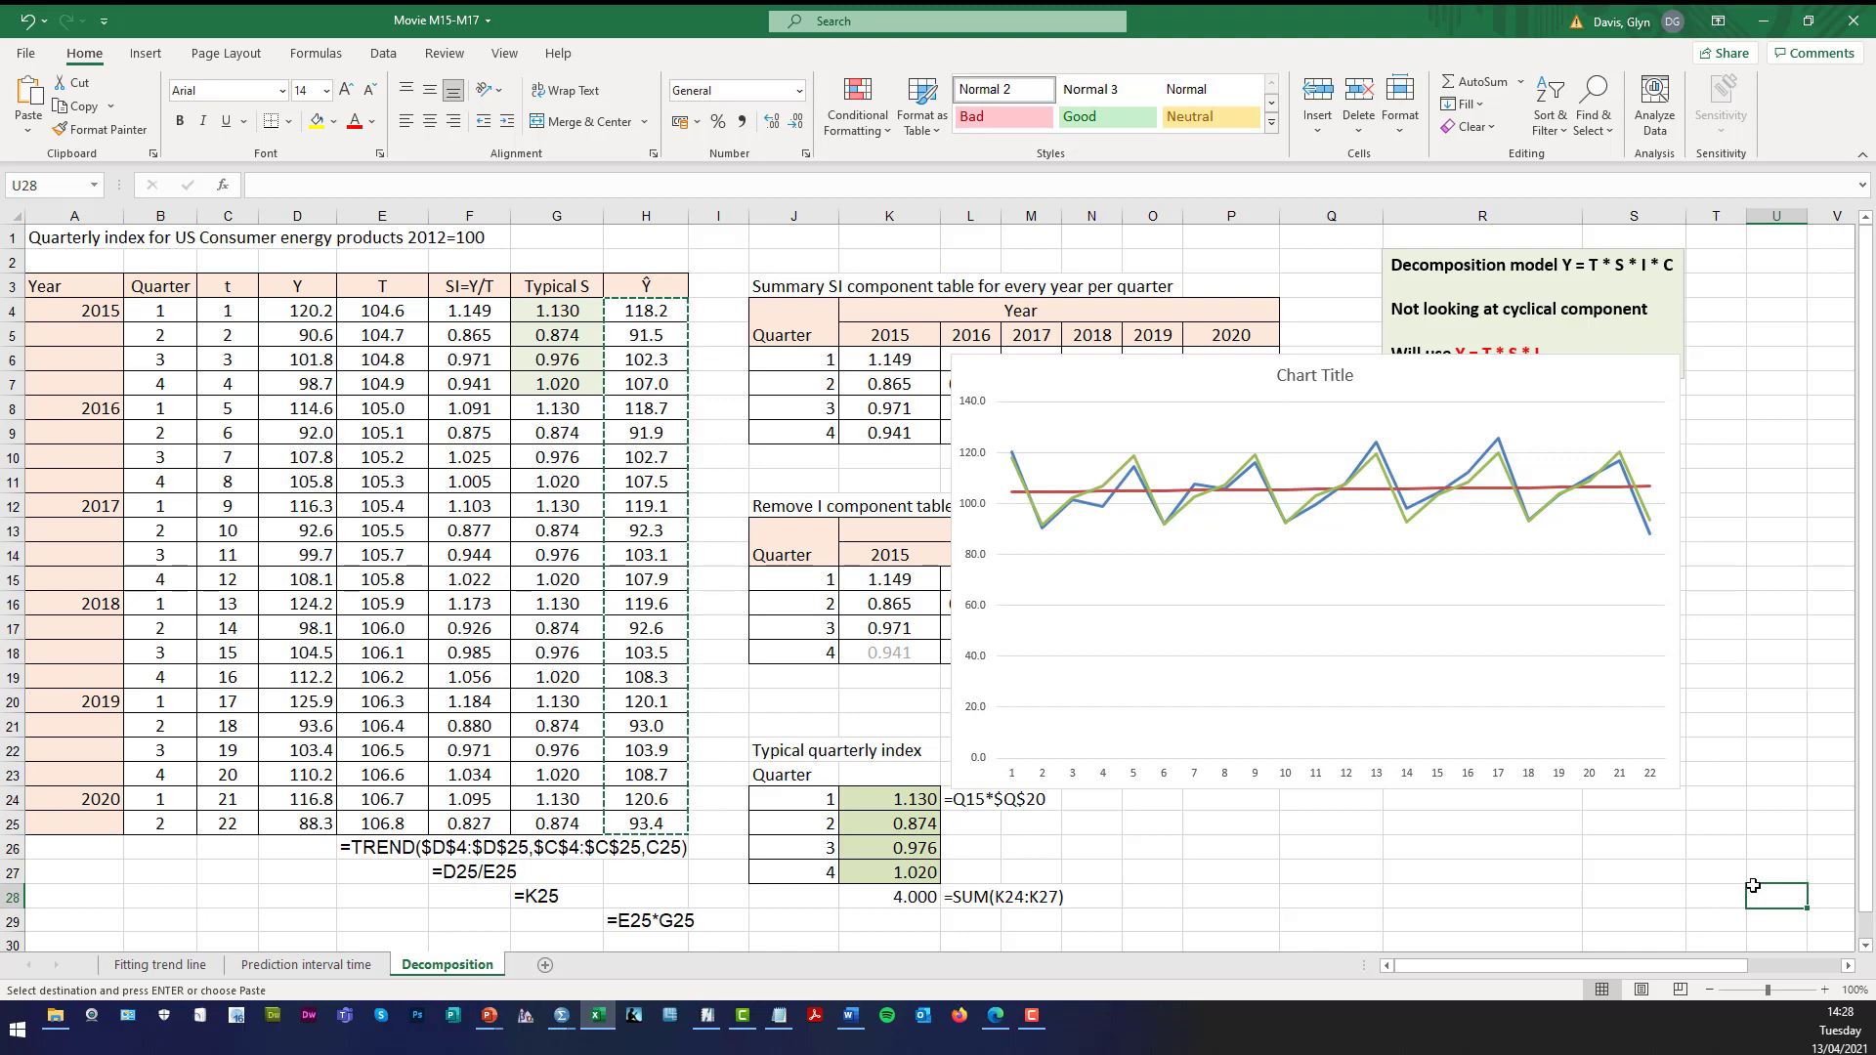
pyautogui.press('Escape')
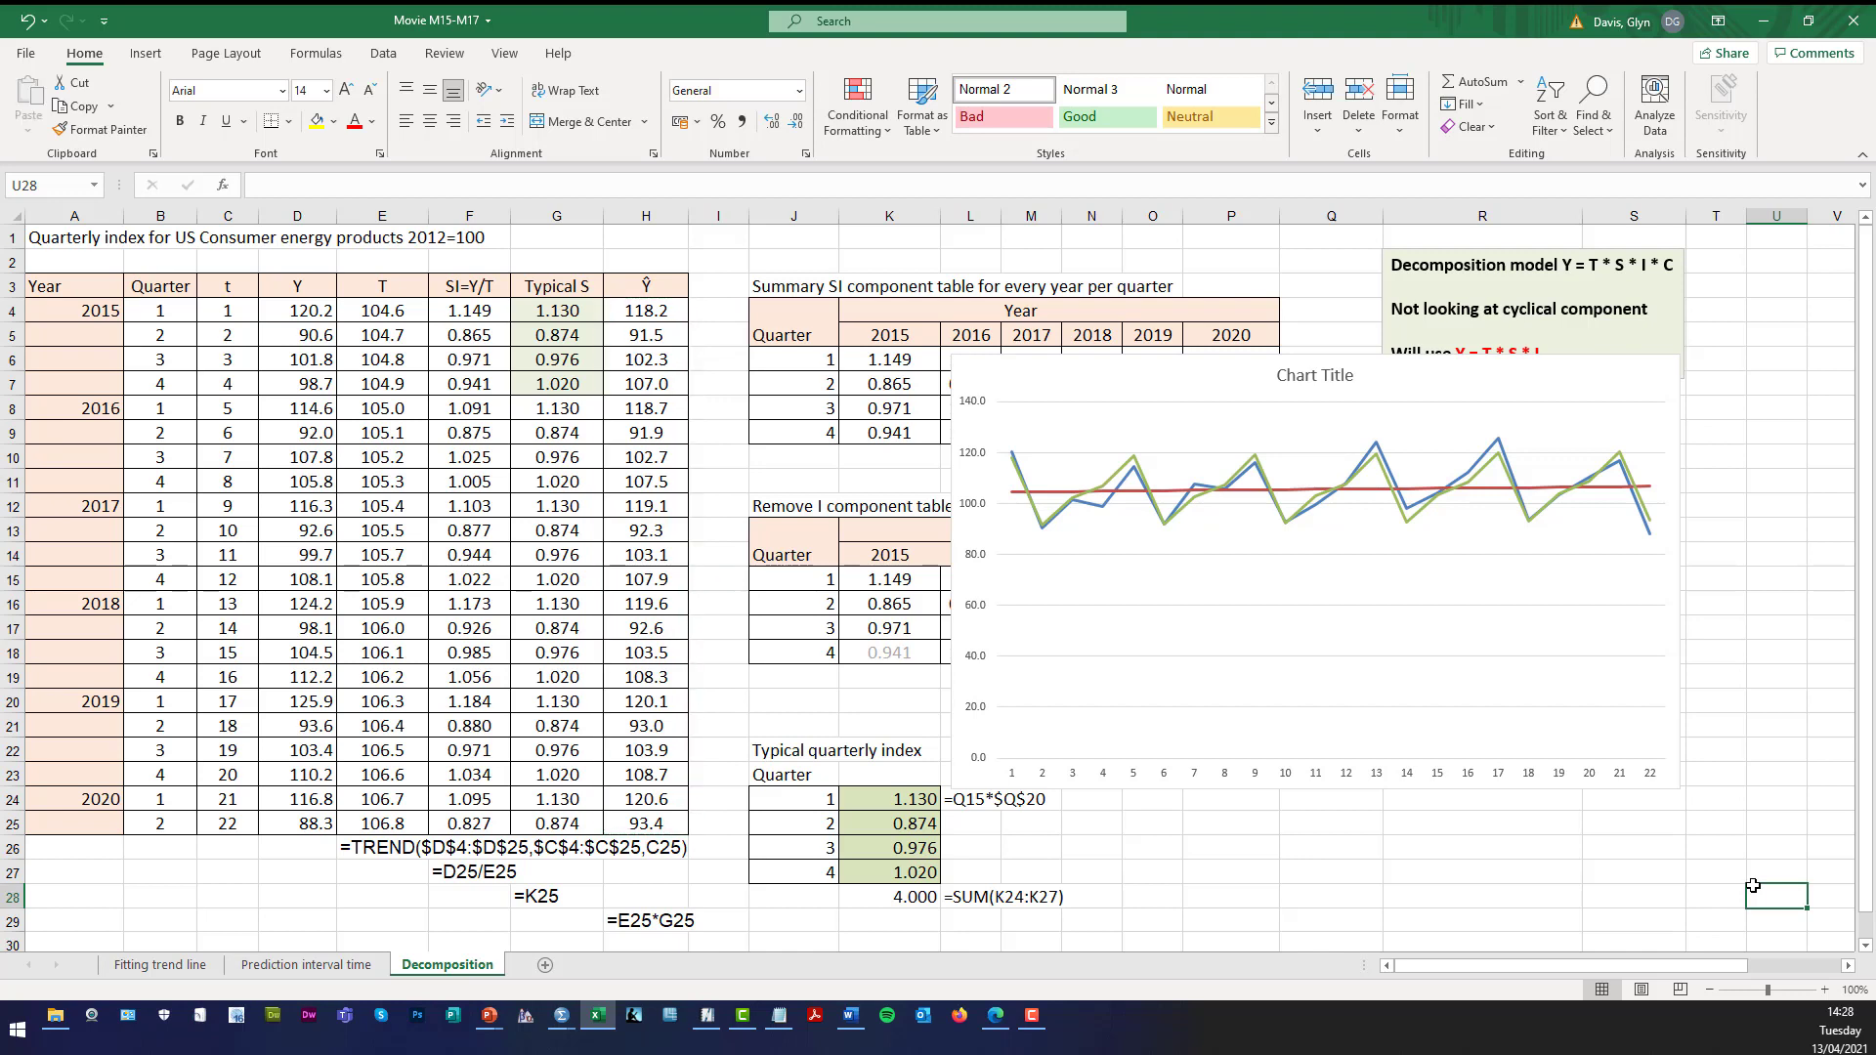